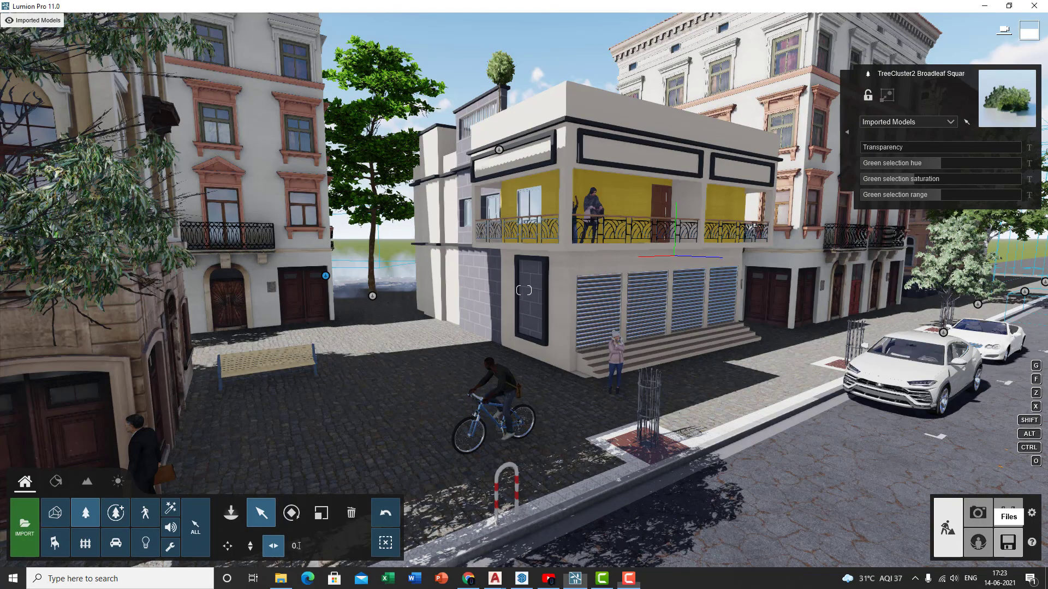
# Inspect the corner building's facades, balcony and roof from several viewpoints around the street
pyautogui.press('s')
pyautogui.moveTo(775, 426); pyautogui.dragTo(670, 379, button='right')
pyautogui.press('w')
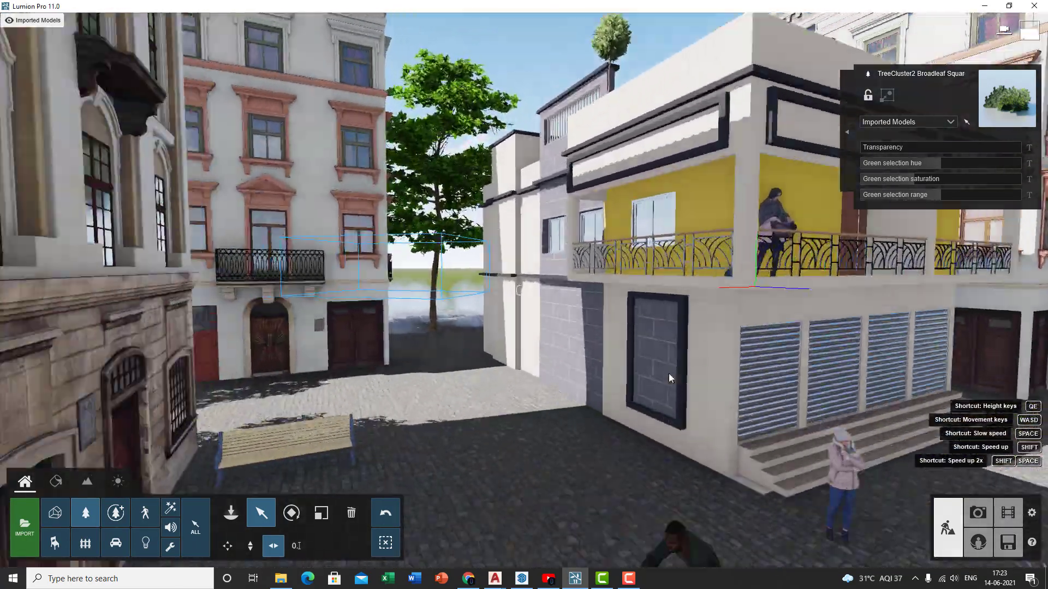
pyautogui.press('a')
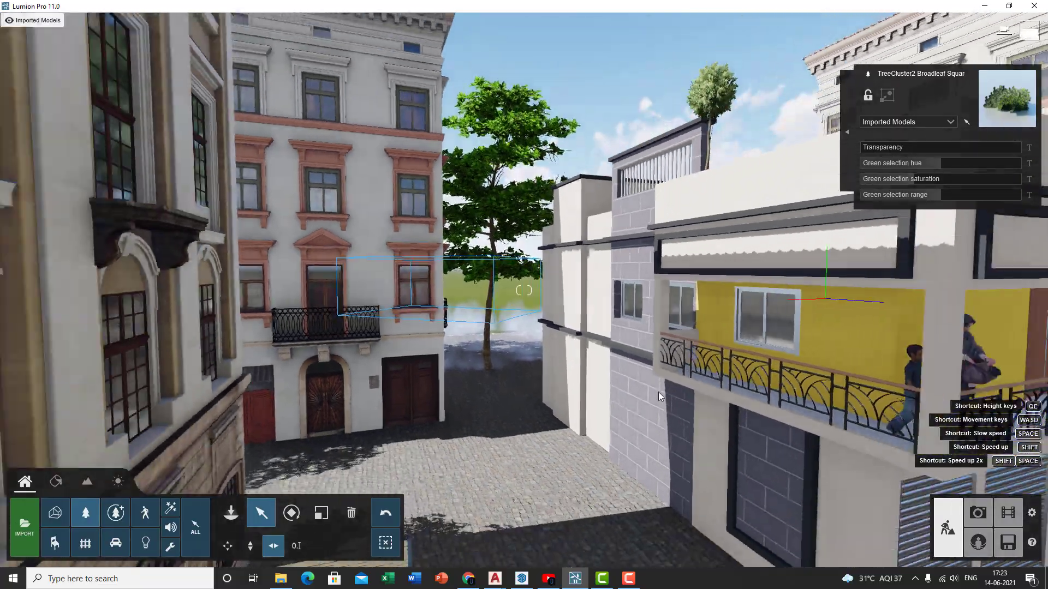
pyautogui.press('s')
pyautogui.moveTo(686, 273); pyautogui.dragTo(706, 276, button='right')
pyautogui.press('w')
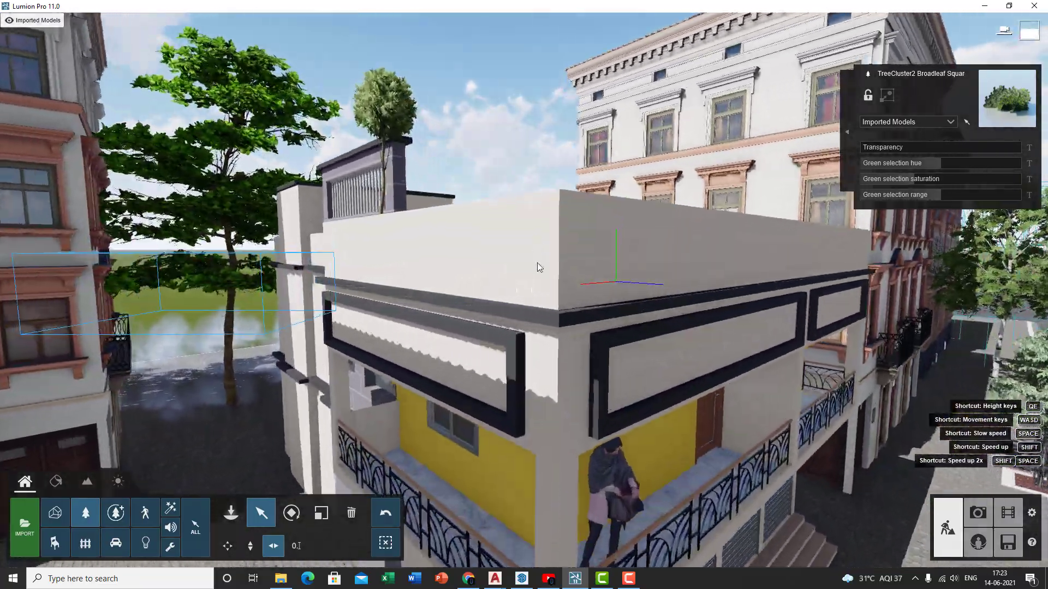
pyautogui.press('s')
pyautogui.press('e')
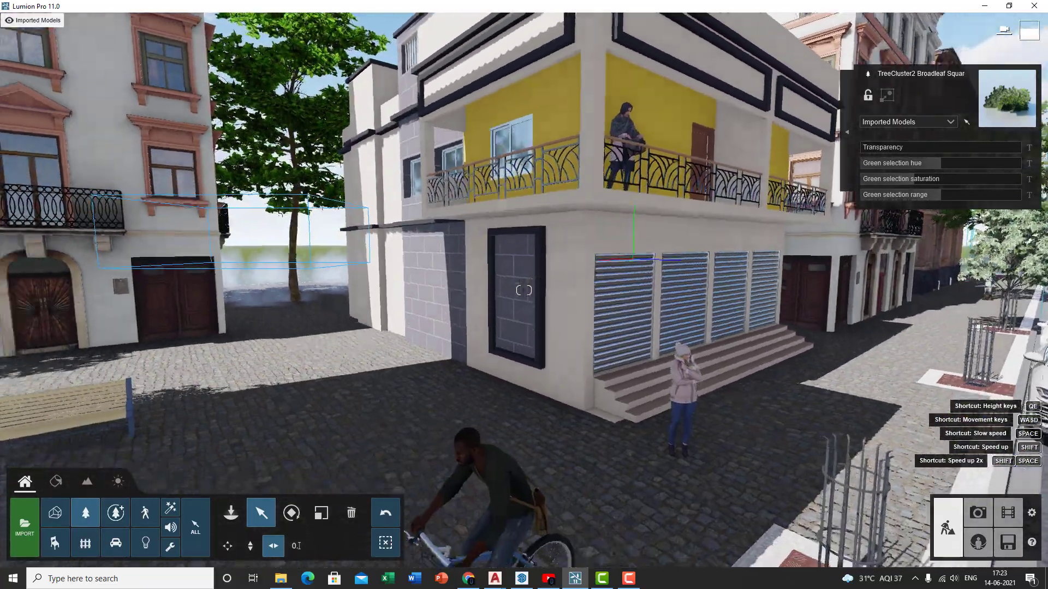
pyautogui.press('w')
pyautogui.press('q')
pyautogui.press('s')
pyautogui.moveTo(729, 390); pyautogui.dragTo(669, 411, button='right')
pyautogui.press('q')
pyautogui.press('w')
pyautogui.press('s')
pyautogui.moveTo(471, 351); pyautogui.dragTo(482, 349, button='right')
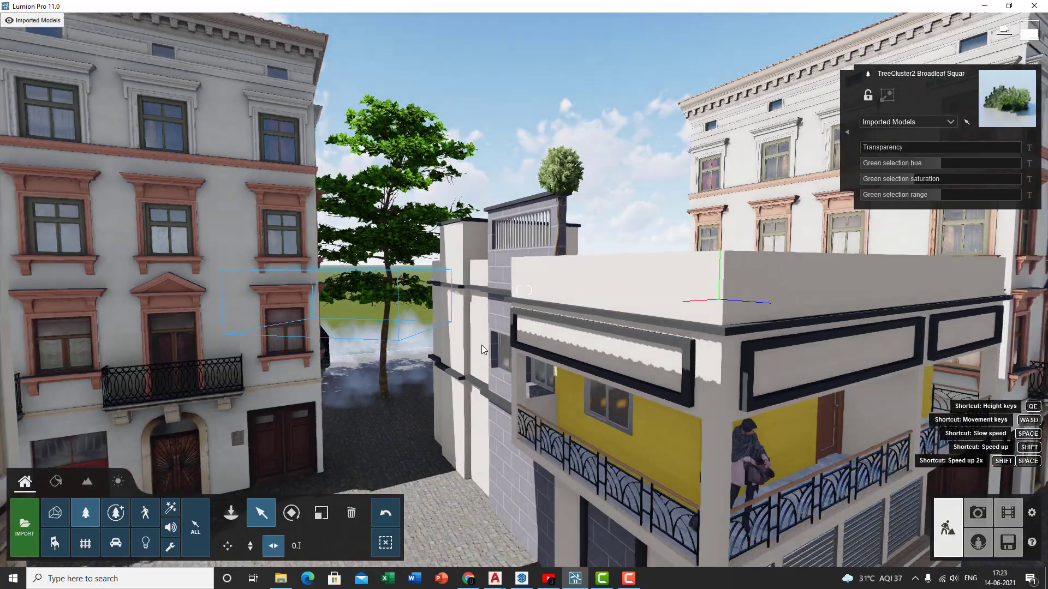
pyautogui.press('s')
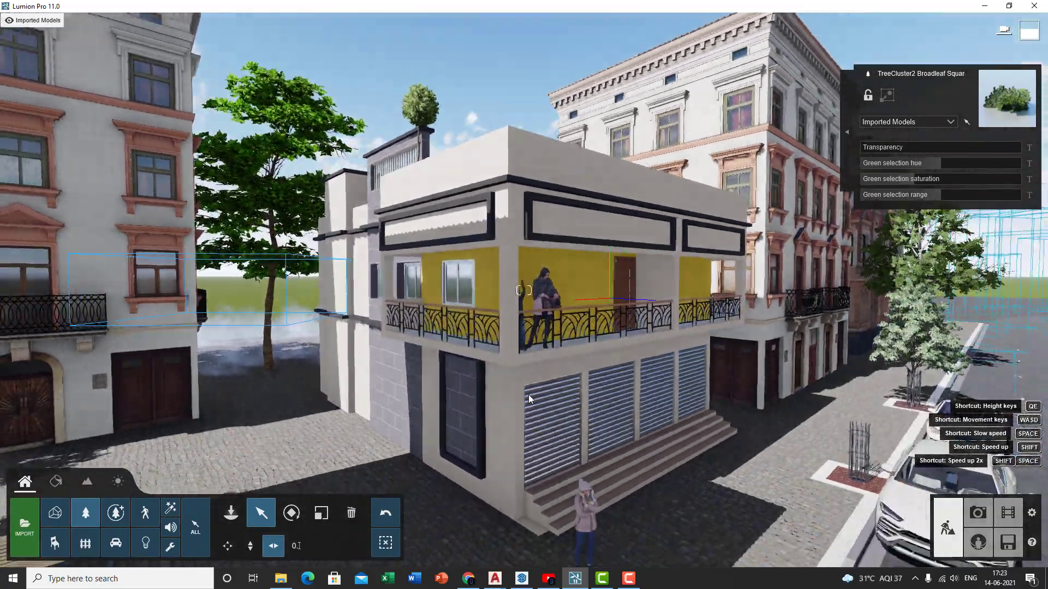
# Replace the stone-block material of the framed ground-floor wall panel with the indoor plaster Plaster 004 1024x512
pyautogui.press('w')
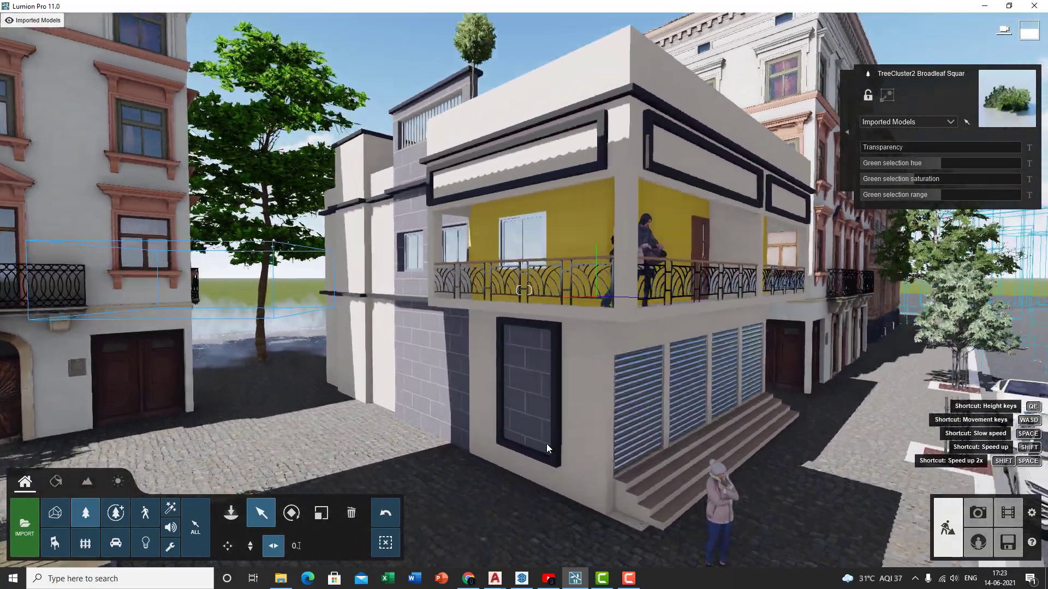
pyautogui.press('w')
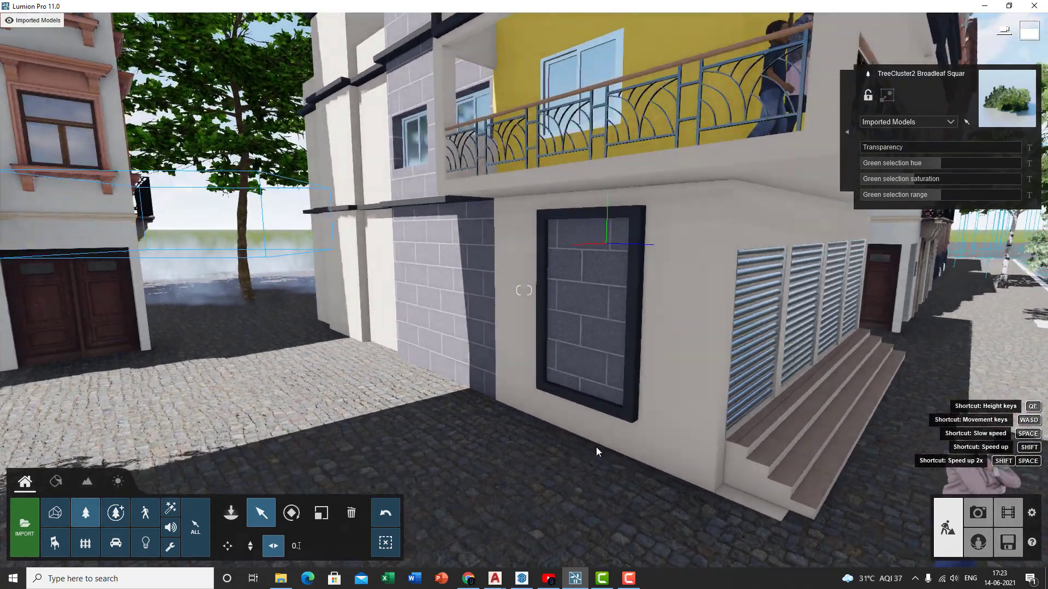
pyautogui.press('w')
pyautogui.click(56, 482)
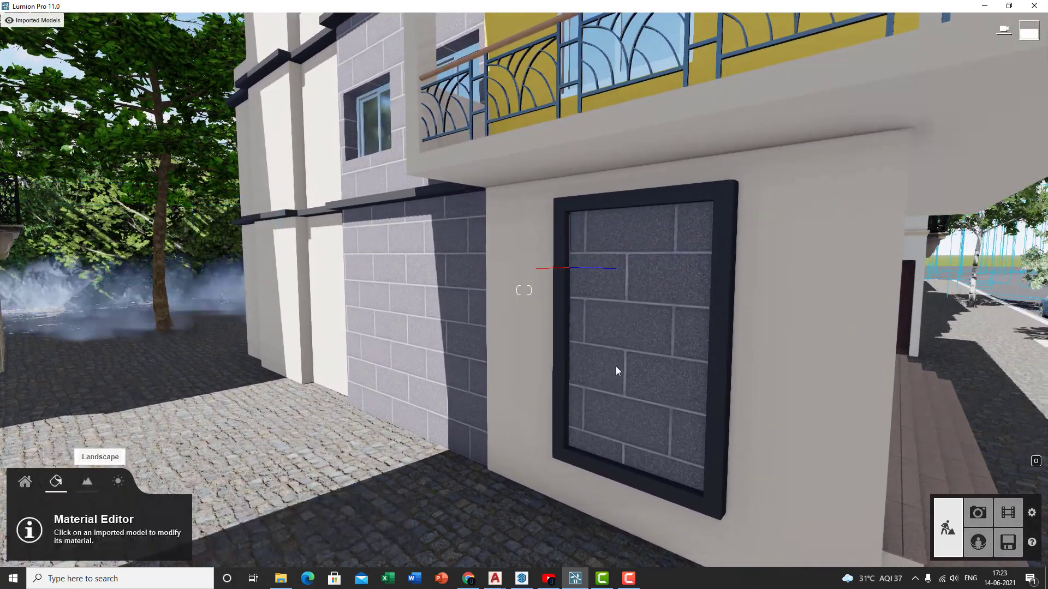
pyautogui.click(620, 369)
pyautogui.press('w')
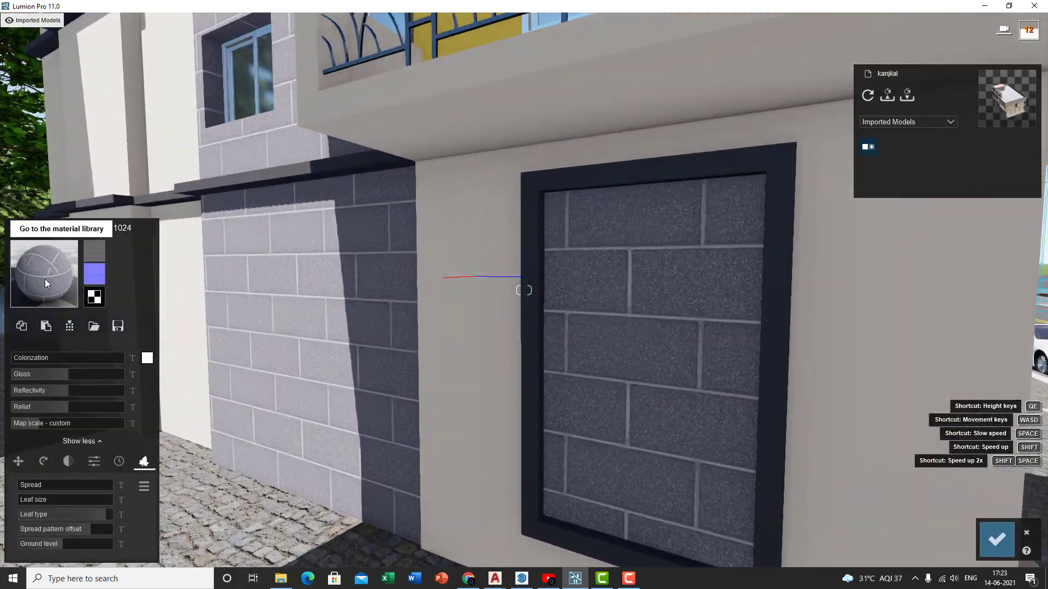
pyautogui.click(45, 280)
pyautogui.click(68, 200)
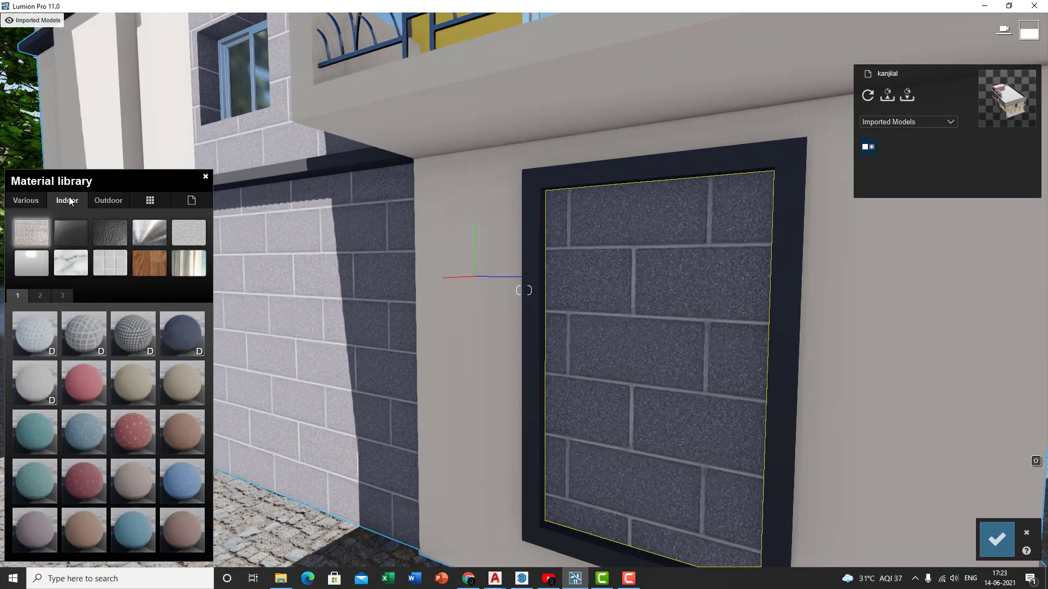
pyautogui.click(185, 226)
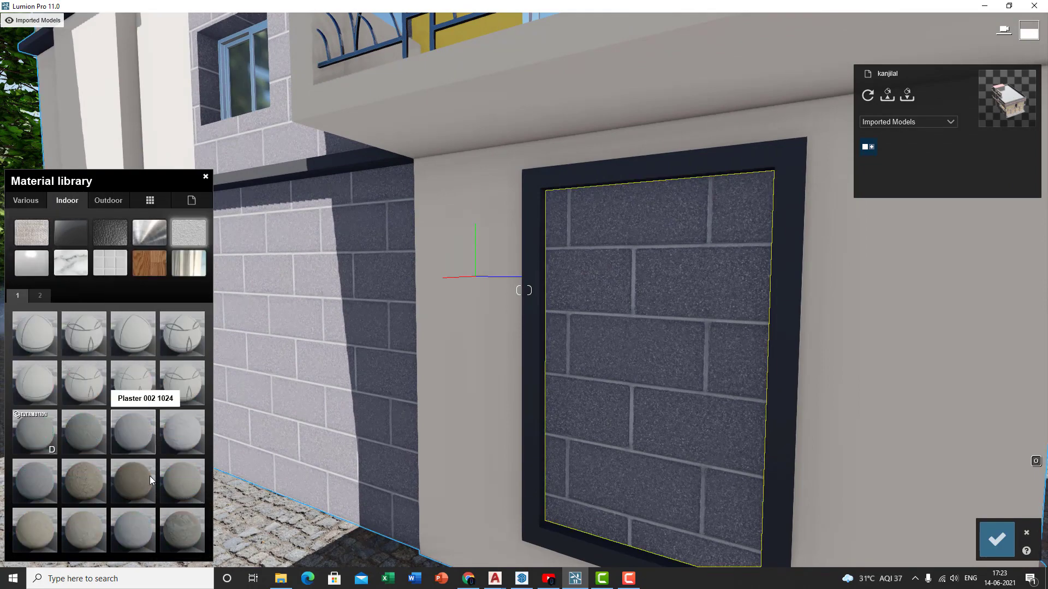
pyautogui.click(185, 434)
# Examine the plaster finish on the framed wall panel up close and from the street
pyautogui.press('w')
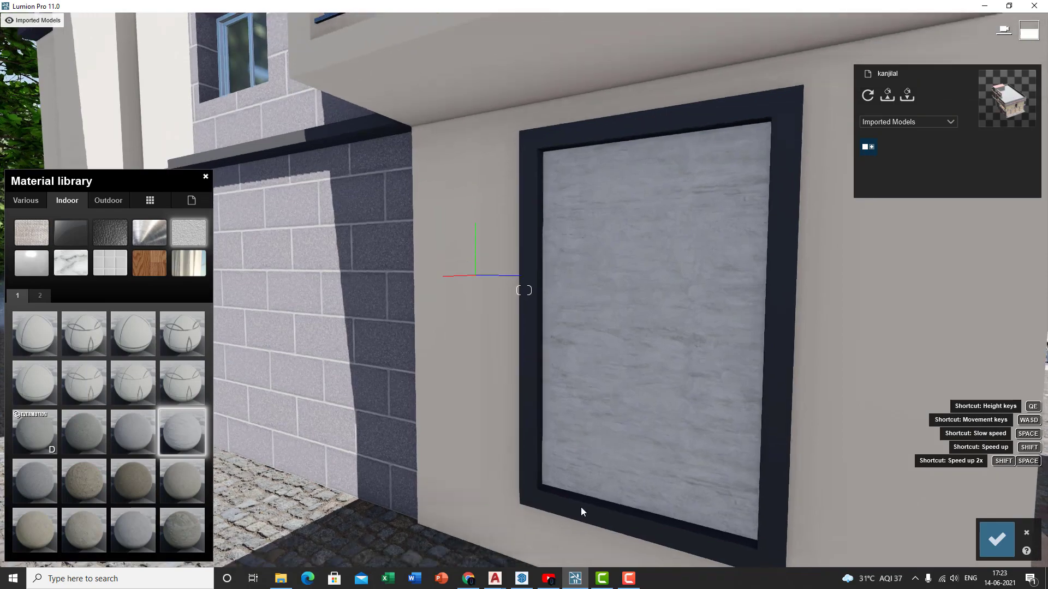
pyautogui.press('s')
pyautogui.press('d')
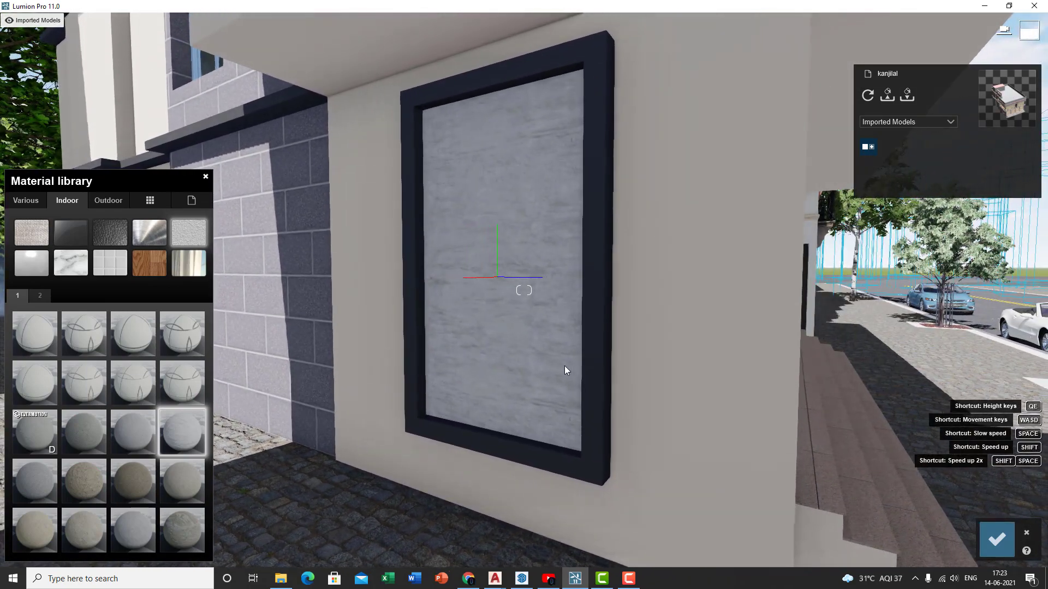
pyautogui.moveTo(565, 365); pyautogui.dragTo(513, 386, button='right')
pyautogui.press('s')
pyautogui.moveTo(677, 264); pyautogui.dragTo(643, 267, button='right')
pyautogui.press('q')
pyautogui.press('d')
pyautogui.press('s')
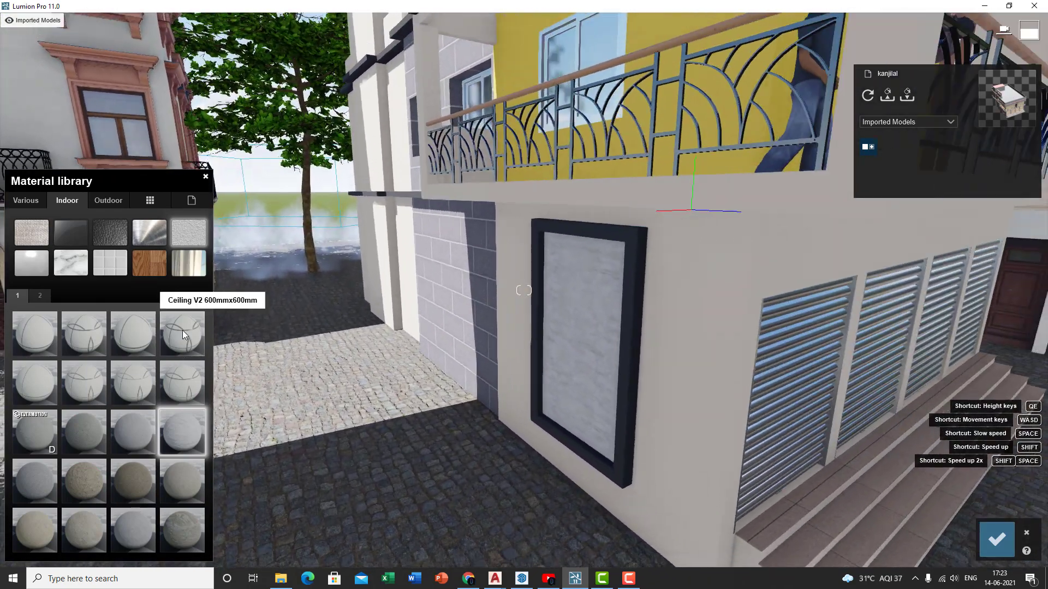
# Try a colorization of 0.6 on the framed panel's plaster, testing dark and grey tints before white
pyautogui.doubleClick(186, 441)
pyautogui.press('w')
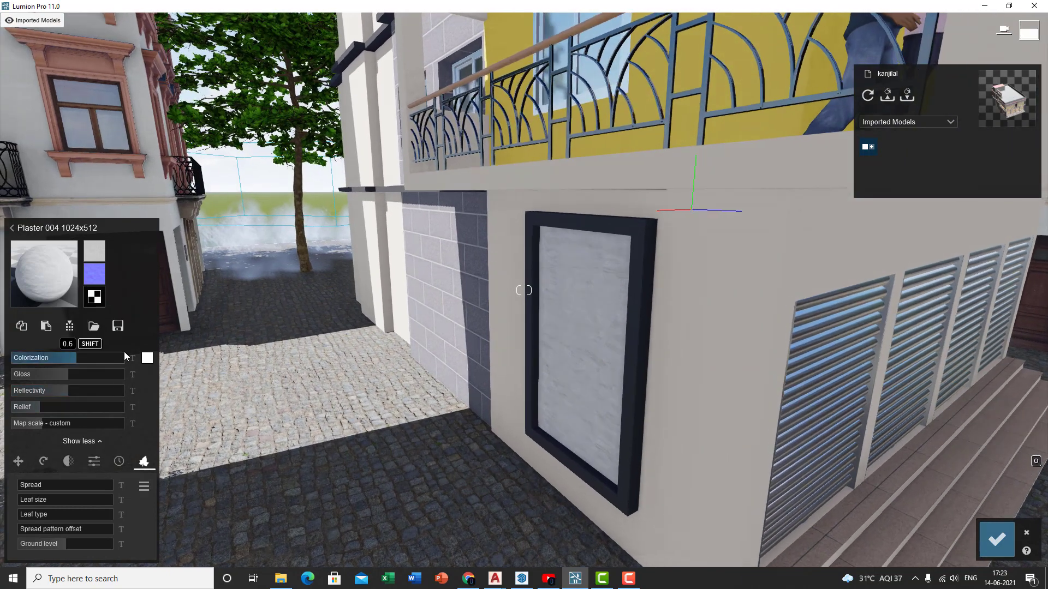
pyautogui.click(147, 358)
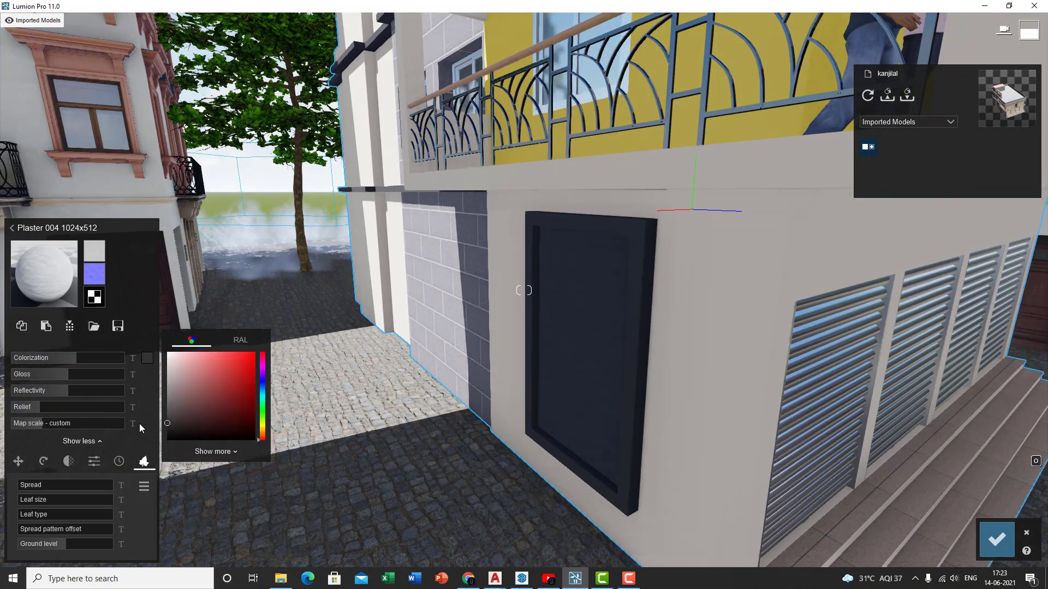
pyautogui.moveTo(263, 437); pyautogui.dragTo(263, 431)
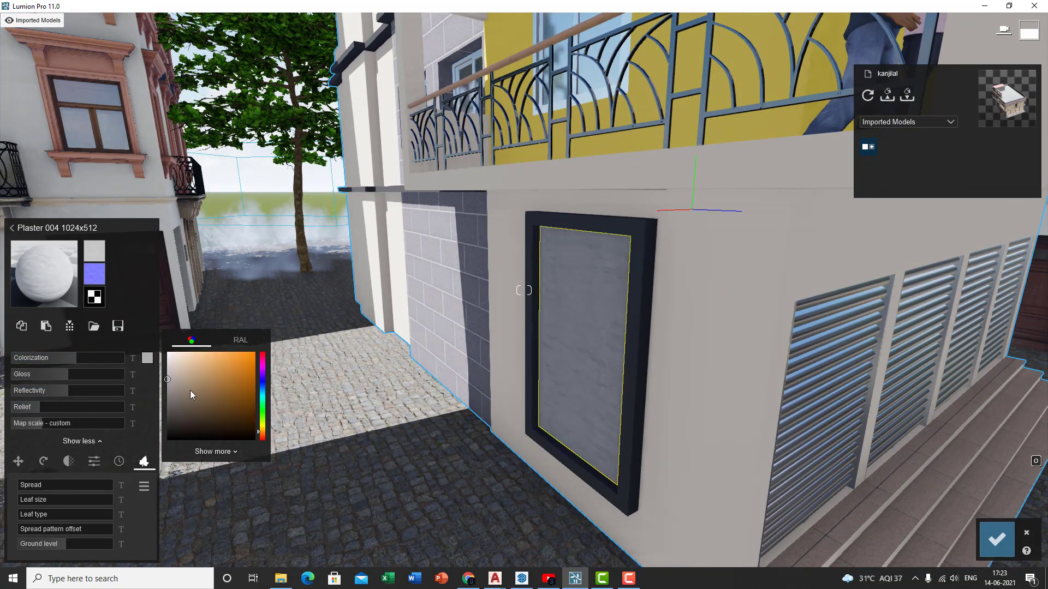
pyautogui.moveTo(191, 378)
pyautogui.mouseDown()
pyautogui.moveTo(208, 340)
pyautogui.moveTo(162, 306)
pyautogui.mouseUp()
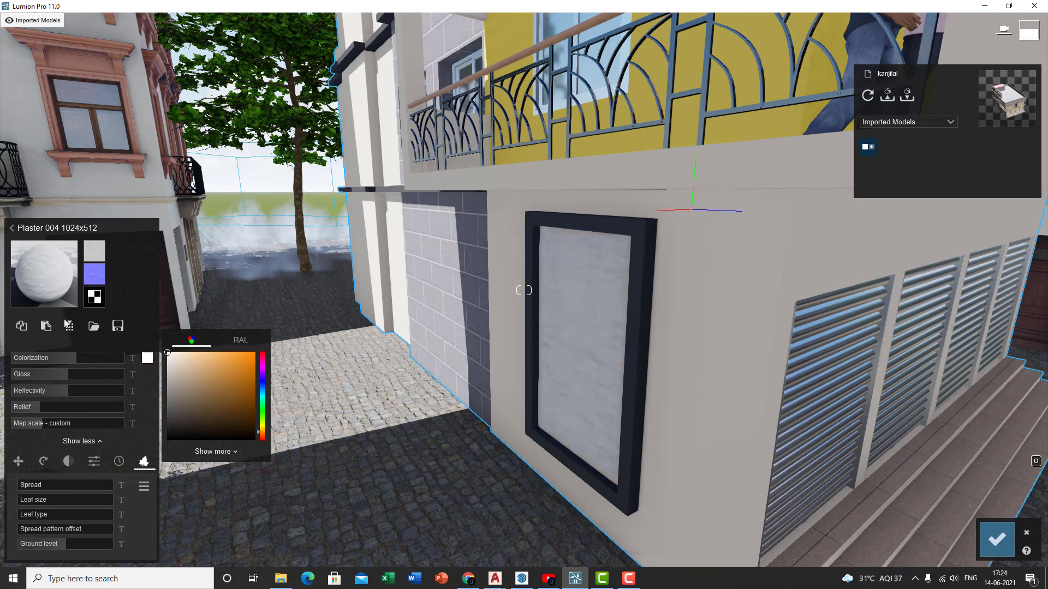
# Set the panel plaster's colorization to 0.0 and save the material changes
pyautogui.press('s')
pyautogui.moveTo(415, 360); pyautogui.dragTo(421, 338, button='right')
pyautogui.moveTo(21, 359); pyautogui.dragTo(6, 359)
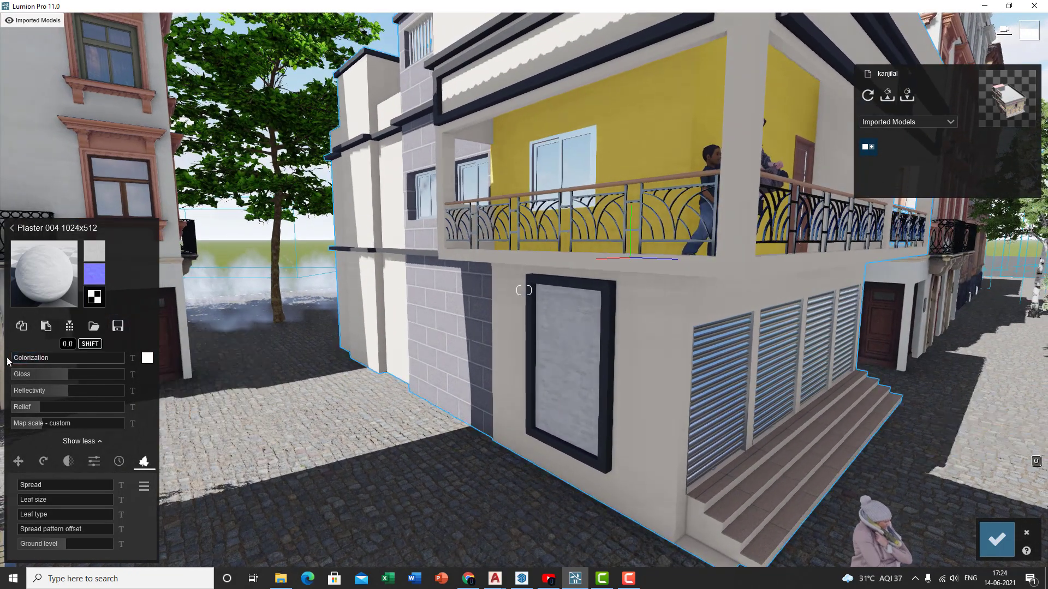
pyautogui.press('e')
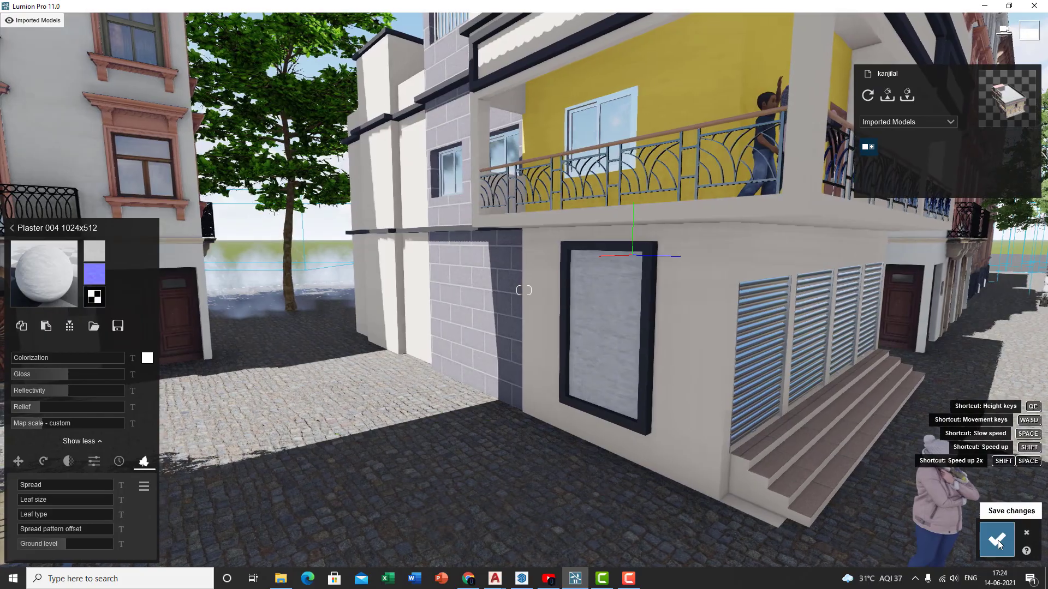
pyautogui.click(996, 539)
# Frame the whole corner building from the street and switch to Photo mode
pyautogui.press('s')
pyautogui.moveTo(599, 449); pyautogui.dragTo(614, 409, button='right')
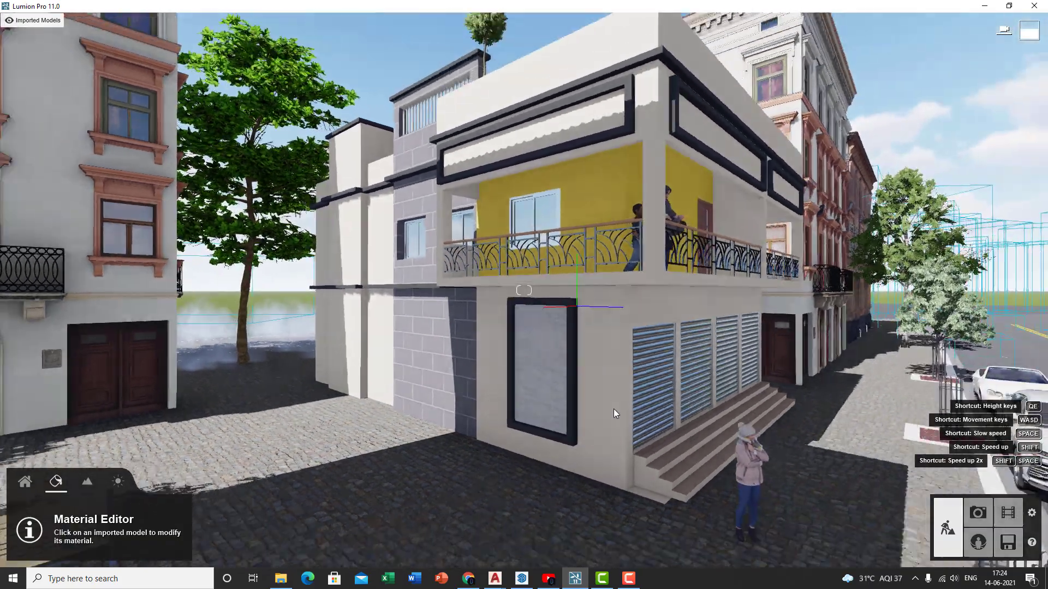
pyautogui.press('d')
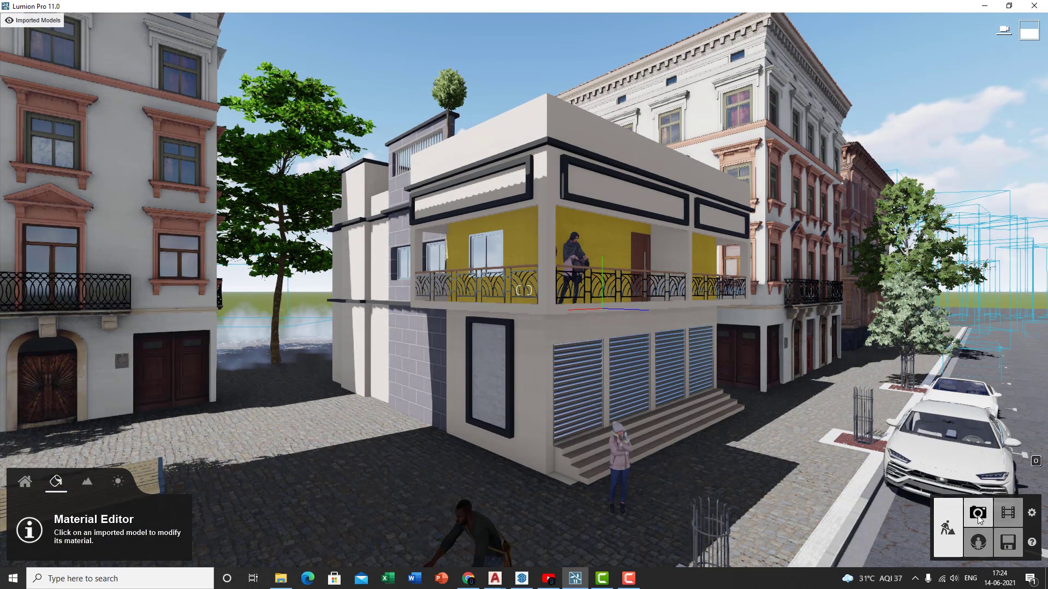
pyautogui.click(977, 516)
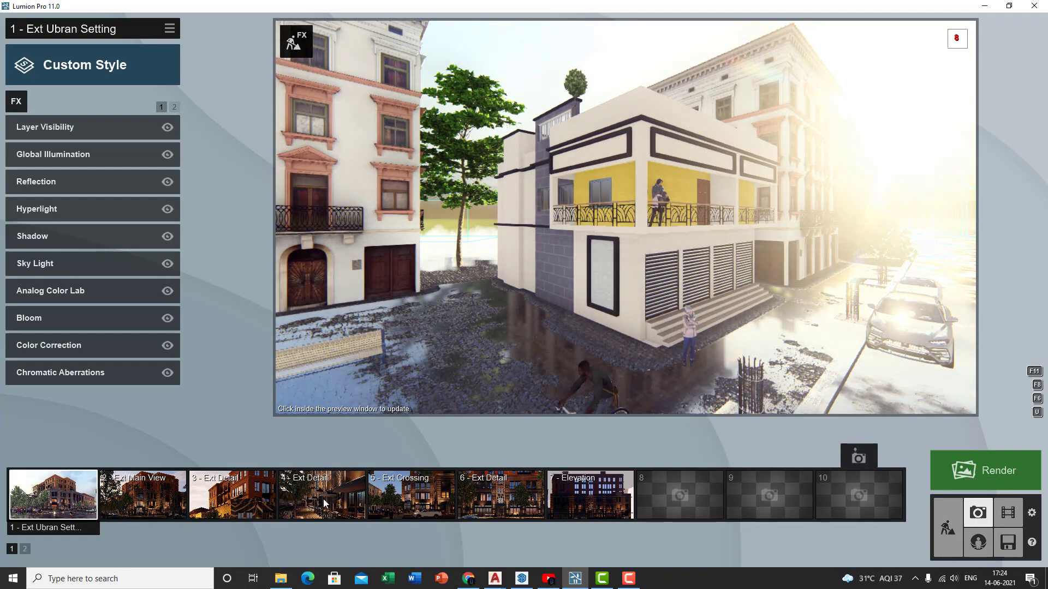
# Restore the camera of photo 1, Ext Ubran Setting, and redirect its view across the street to the corner building
pyautogui.click(53, 493)
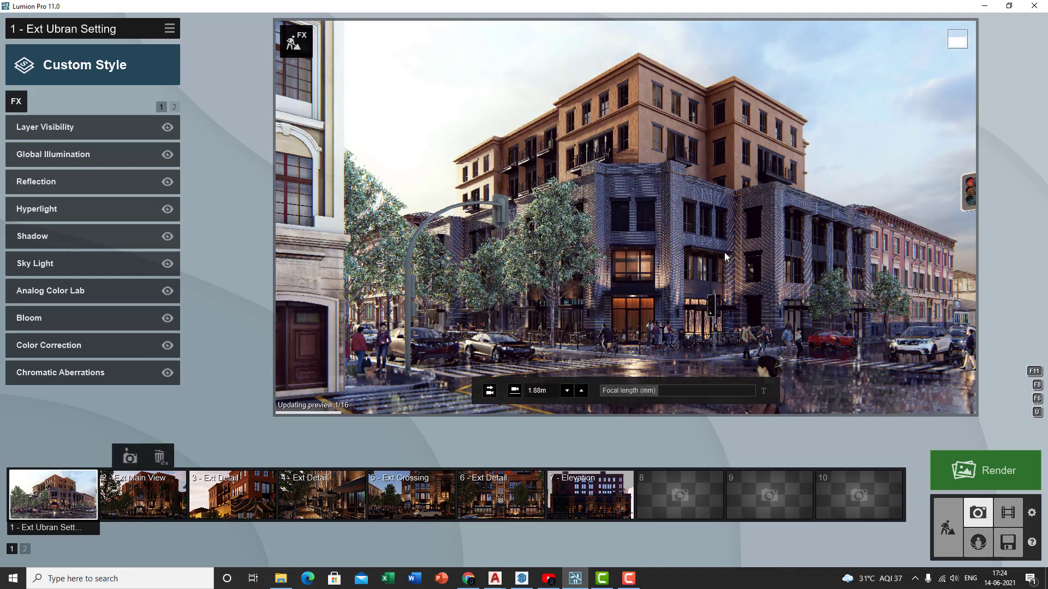
pyautogui.scroll(2, 725, 294)
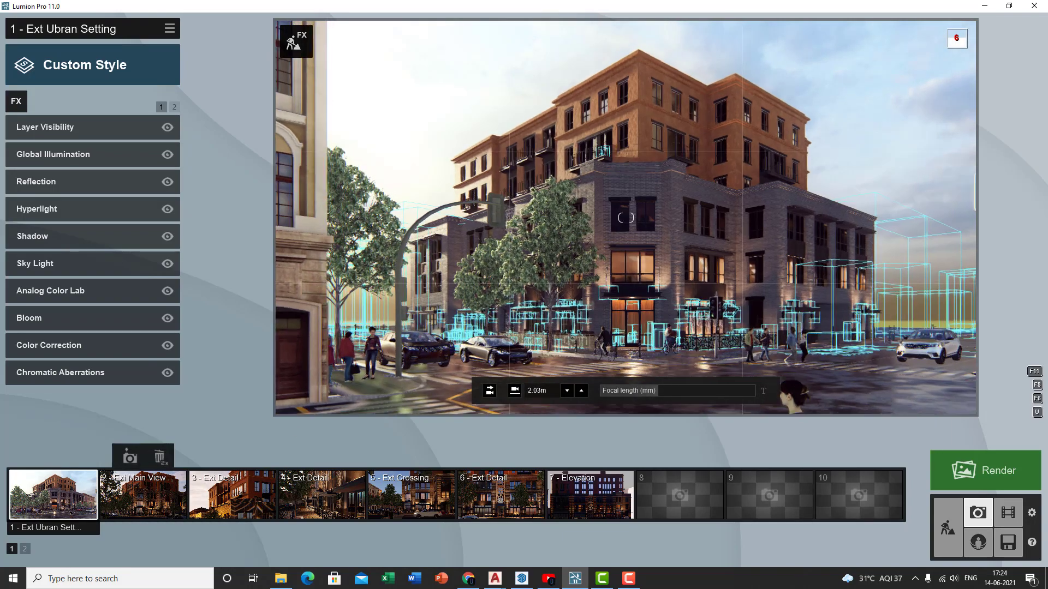
pyautogui.moveTo(722, 285); pyautogui.dragTo(562, 287, button='right')
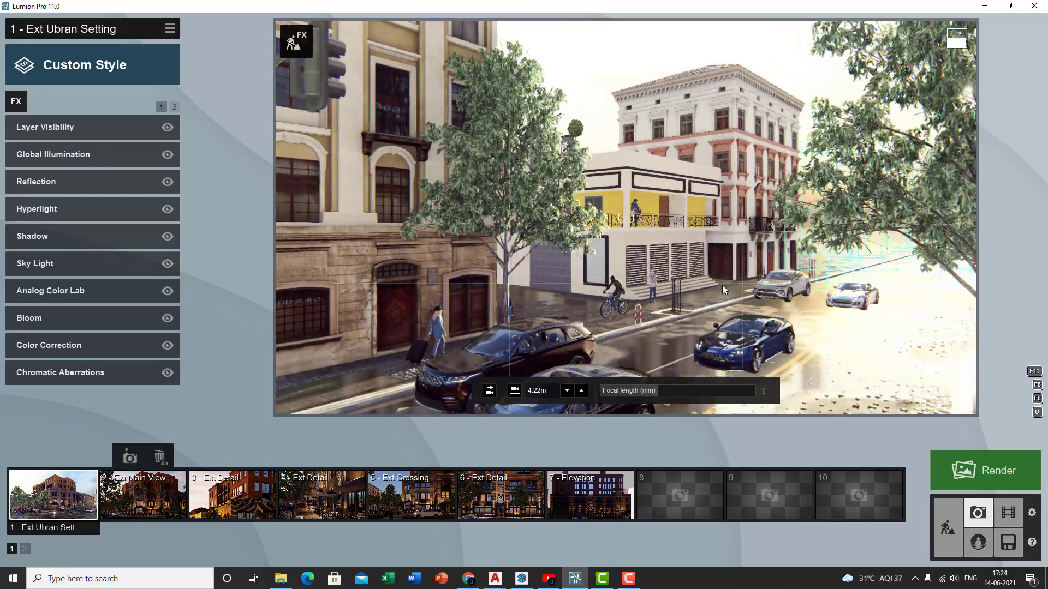
pyautogui.scroll(3, 722, 285)
pyautogui.moveTo(709, 247); pyautogui.dragTo(700, 211, button='middle')
pyautogui.moveTo(702, 213)
pyautogui.mouseDown(button='right')
pyautogui.moveTo(660, 214)
pyautogui.moveTo(682, 215)
pyautogui.mouseUp(button='right')
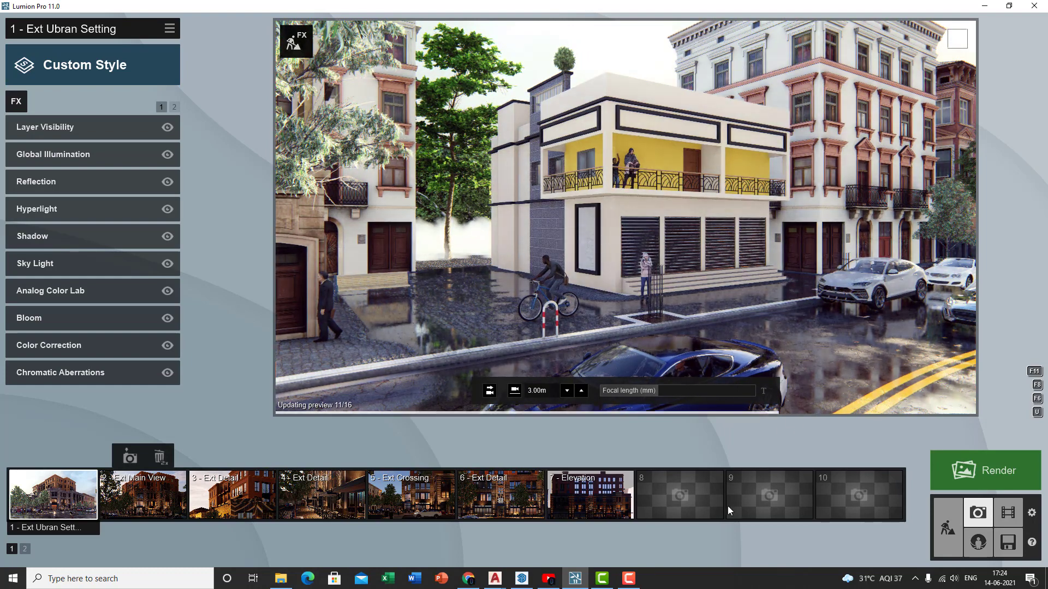
# Reframe the corner building closer at a camera height of about 2.64 m and store the view in photo slot 8
pyautogui.moveTo(665, 489)
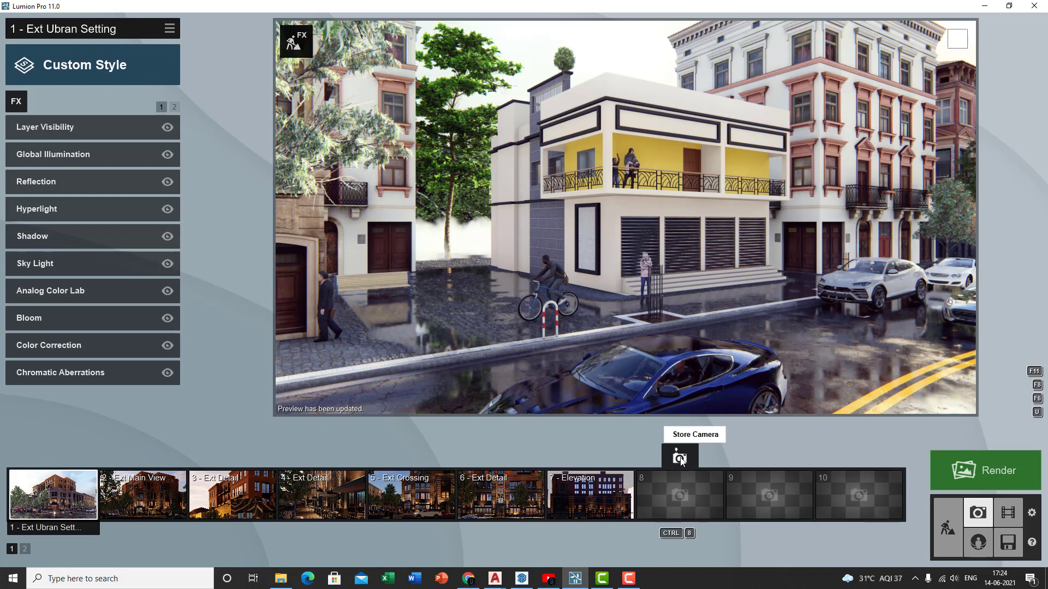
pyautogui.press('w')
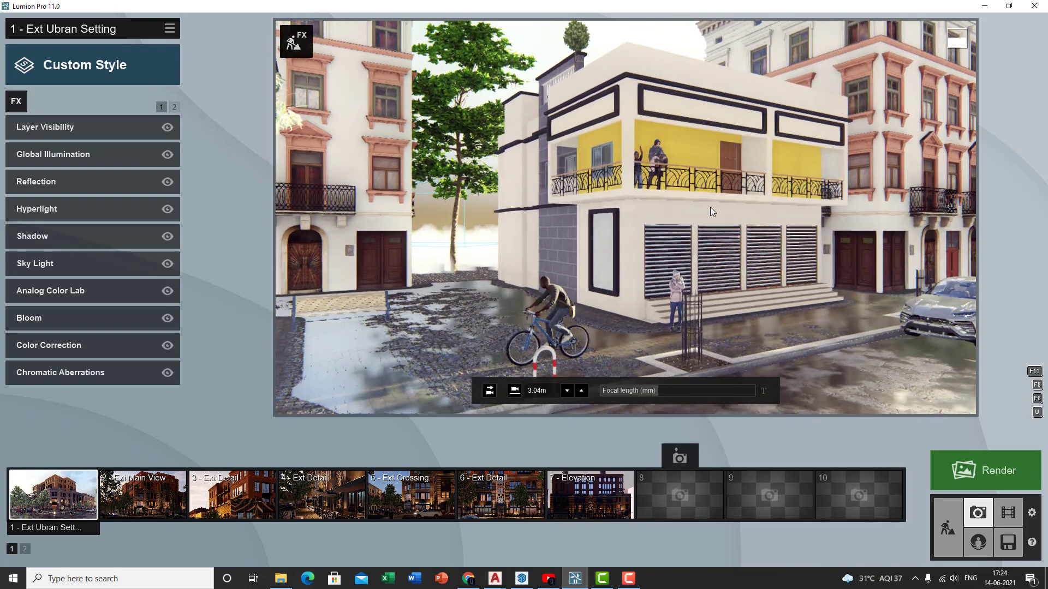
pyautogui.moveTo(725, 251)
pyautogui.mouseDown(button='right')
pyautogui.moveTo(766, 202)
pyautogui.moveTo(764, 251)
pyautogui.moveTo(731, 258)
pyautogui.mouseUp(button='right')
pyautogui.press('s')
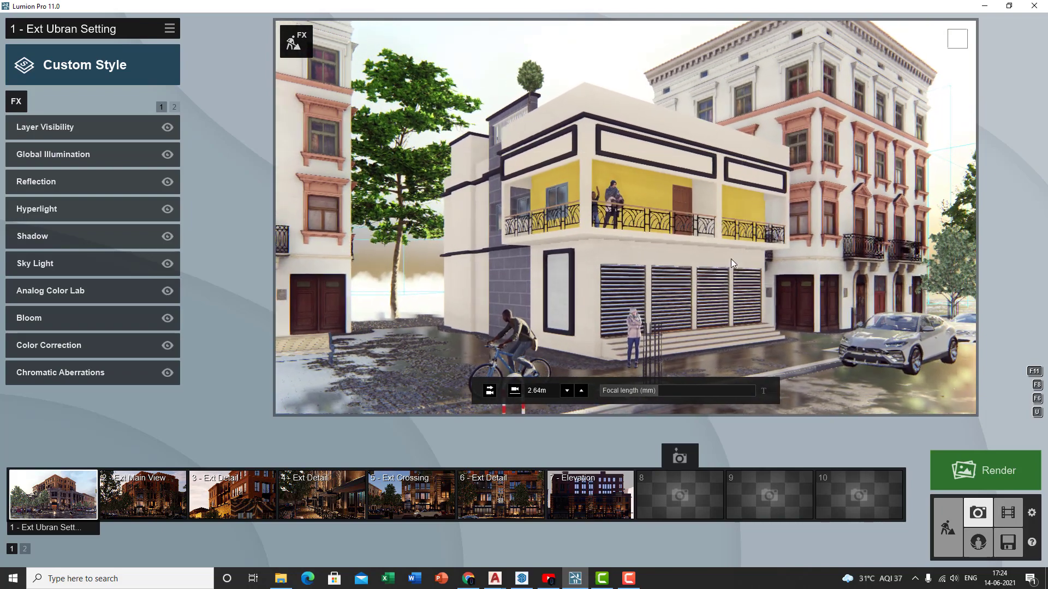
pyautogui.click(679, 459)
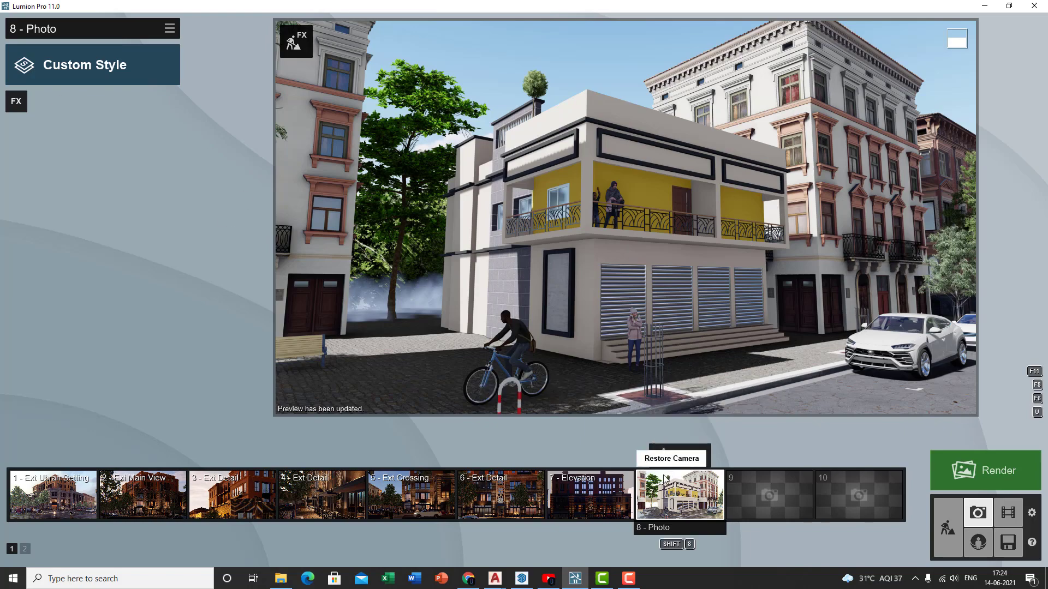
# Adjust photo 8's view of the building to a camera height of about 3.02 m and store the camera again
pyautogui.moveTo(616, 255); pyautogui.dragTo(612, 284, button='right')
pyautogui.moveTo(621, 219); pyautogui.dragTo(621, 233, button='right')
pyautogui.press('q')
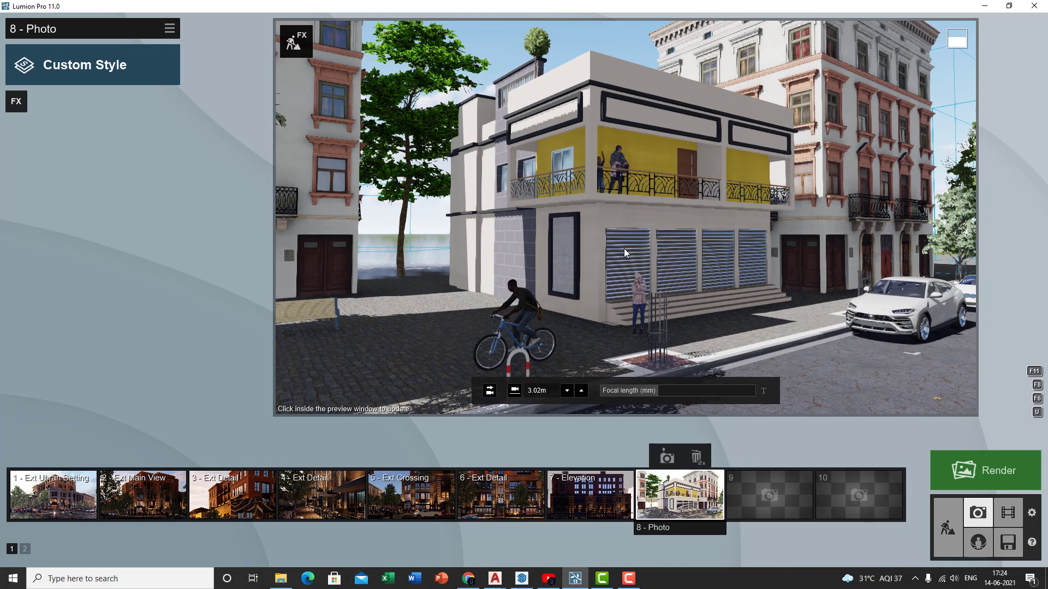
pyautogui.click(667, 456)
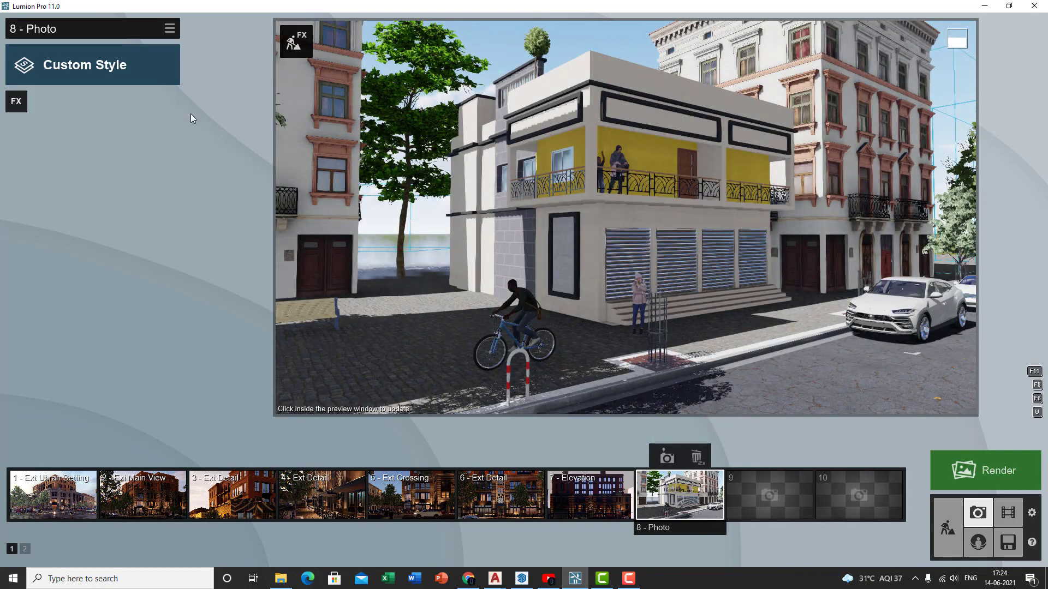
# Apply the Realistic style to photo 8 and refresh its preview
pyautogui.click(84, 66)
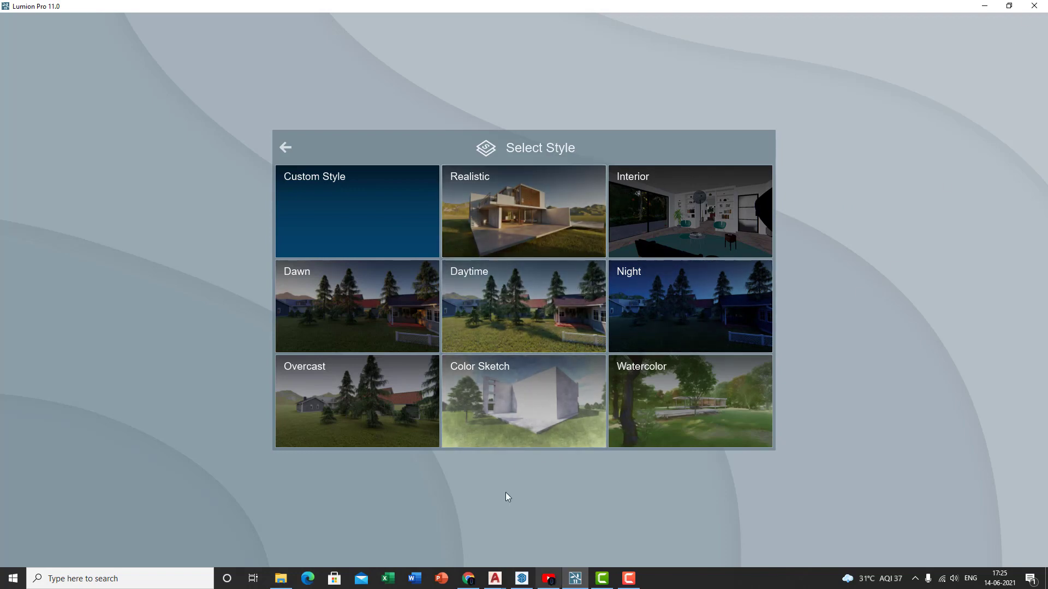
pyautogui.click(507, 208)
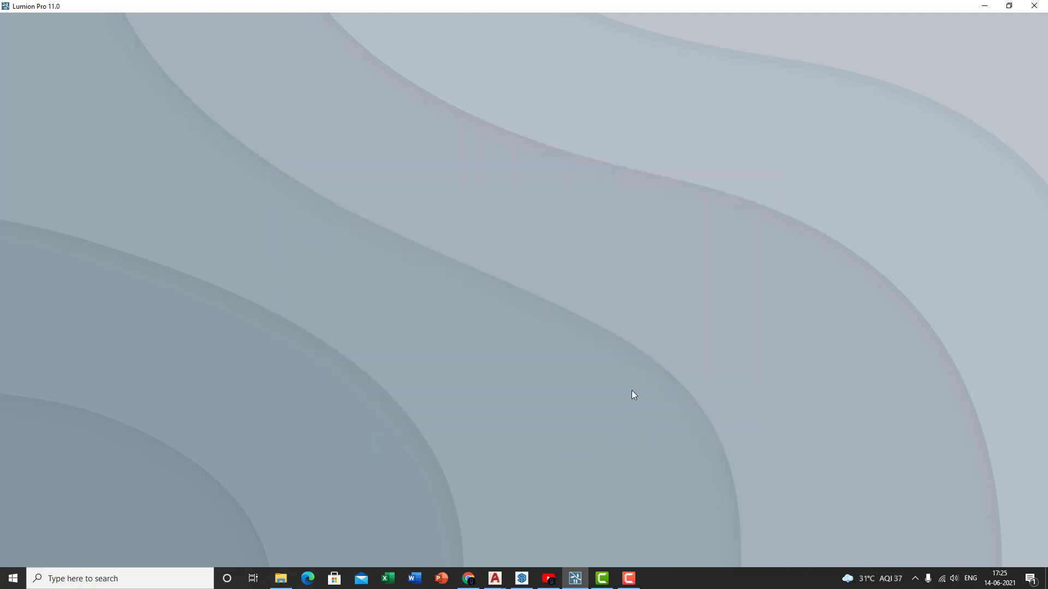
pyautogui.click(663, 235)
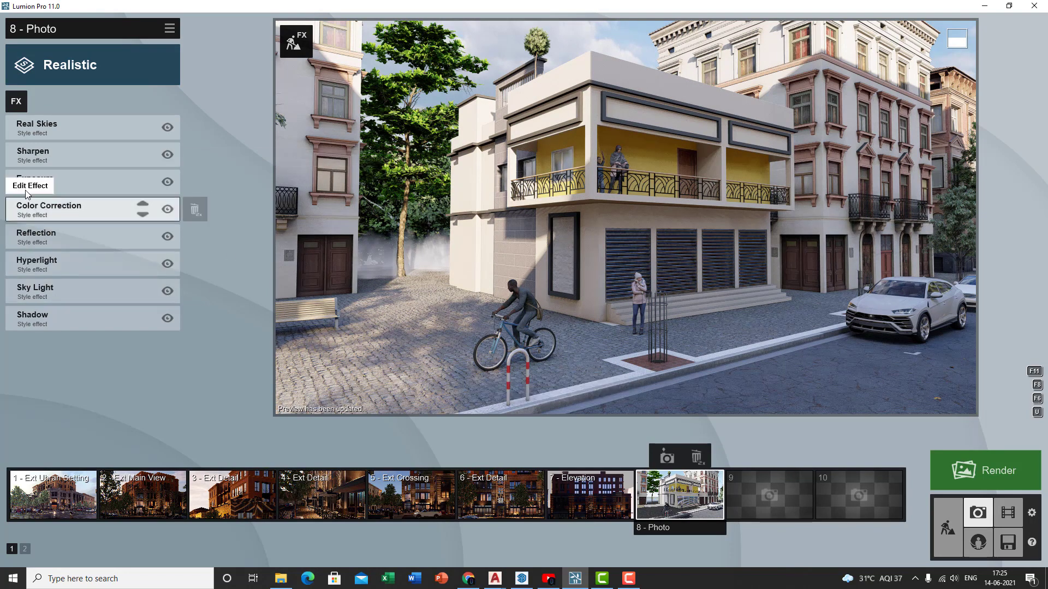
# Reduce the Real Skies heading to about a quarter of its range and choose the Sunset 5 sky
pyautogui.click(136, 128)
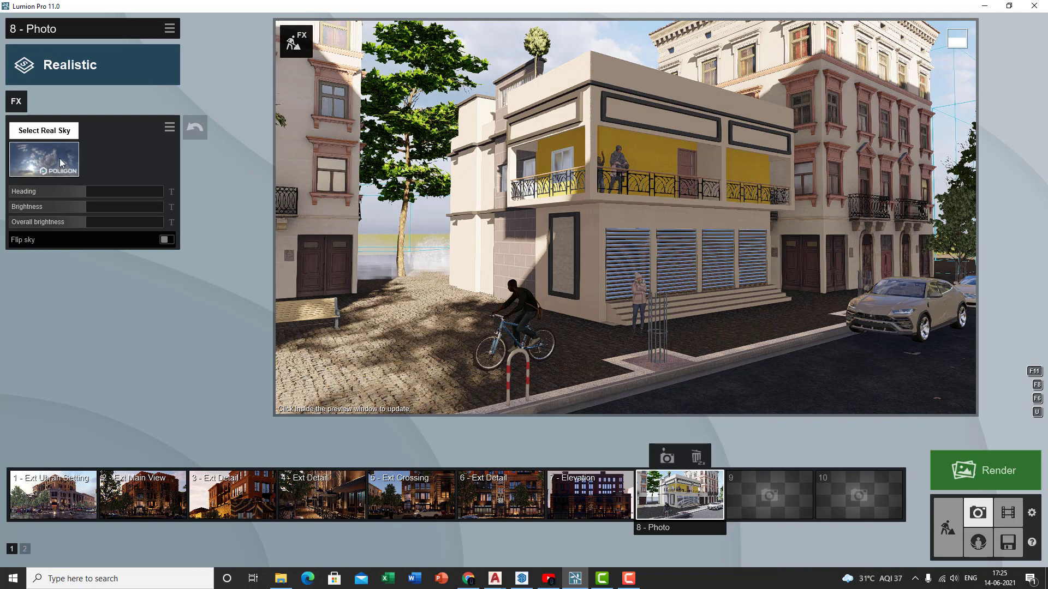
pyautogui.moveTo(86, 191); pyautogui.dragTo(46, 198)
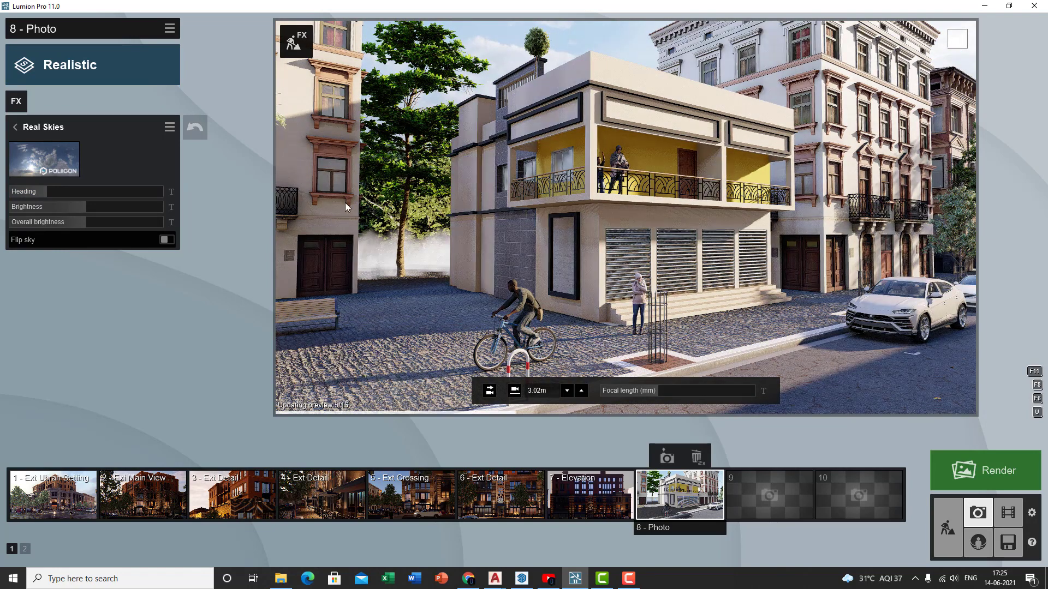
pyautogui.click(71, 169)
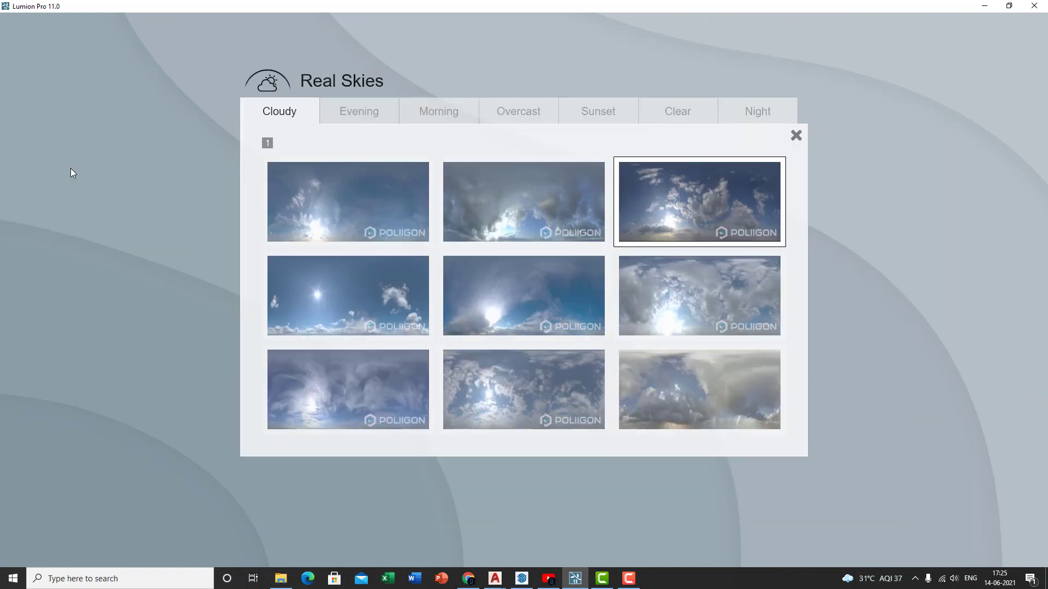
pyautogui.click(580, 109)
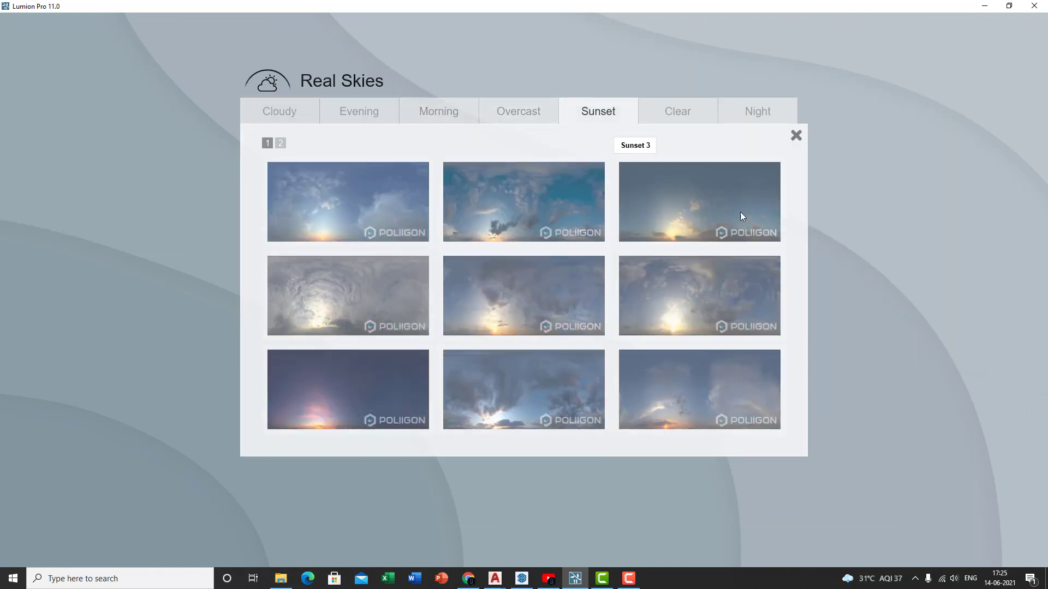
pyautogui.click(533, 320)
pyautogui.moveTo(48, 194); pyautogui.dragTo(43, 188)
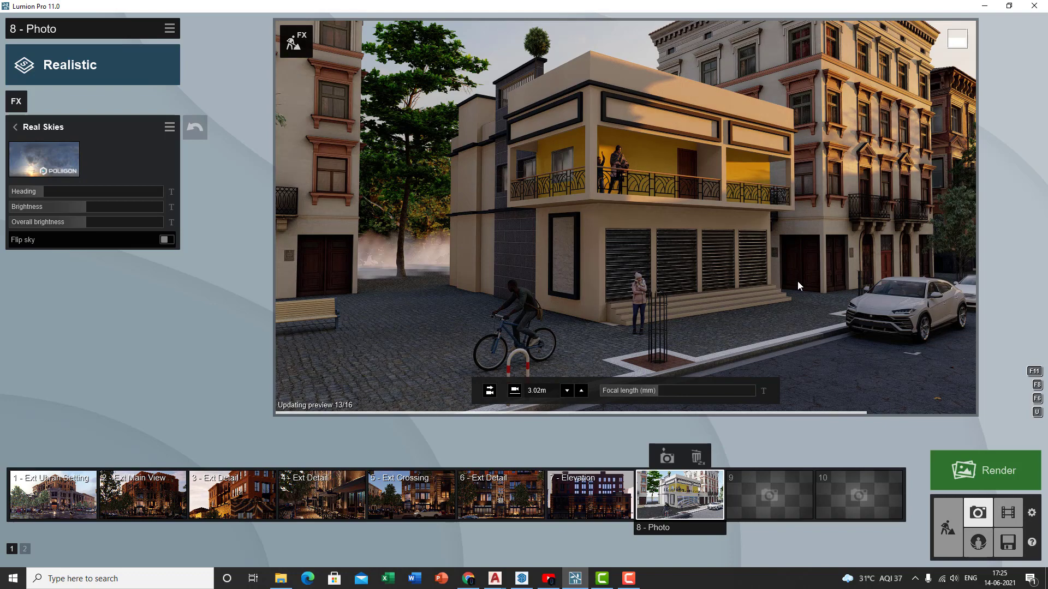
# Replace the photo's sky with another one from the Sunset category and set the sky brightness to 1.1
pyautogui.click(63, 155)
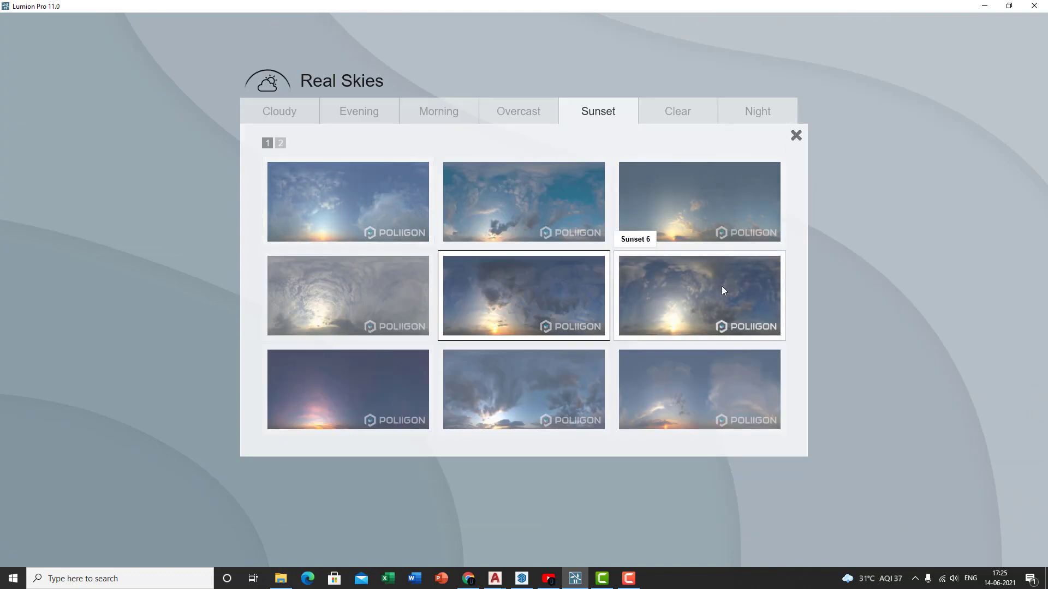
pyautogui.click(772, 393)
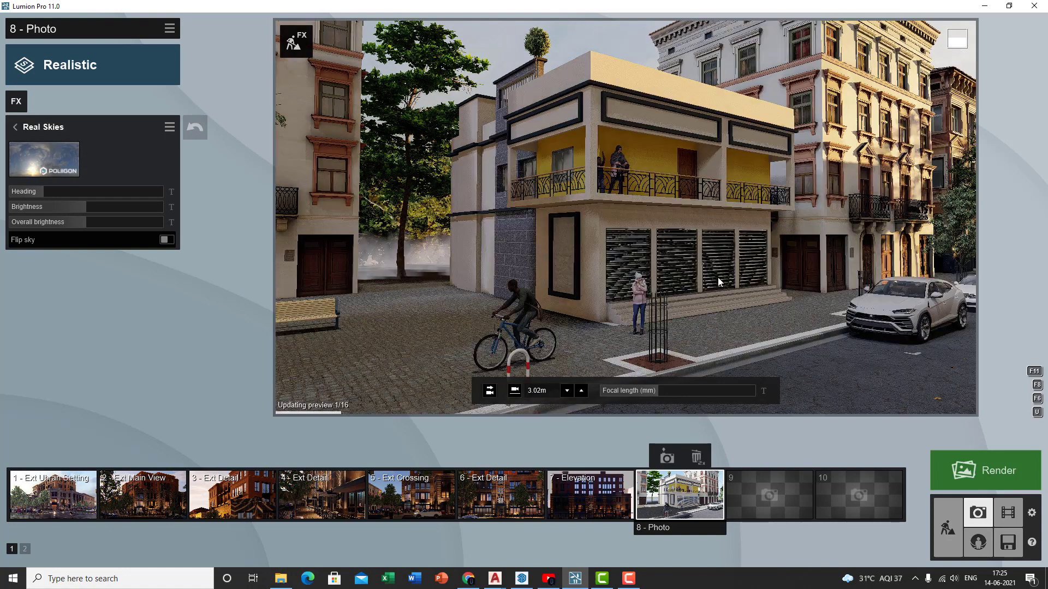
pyautogui.click(96, 205)
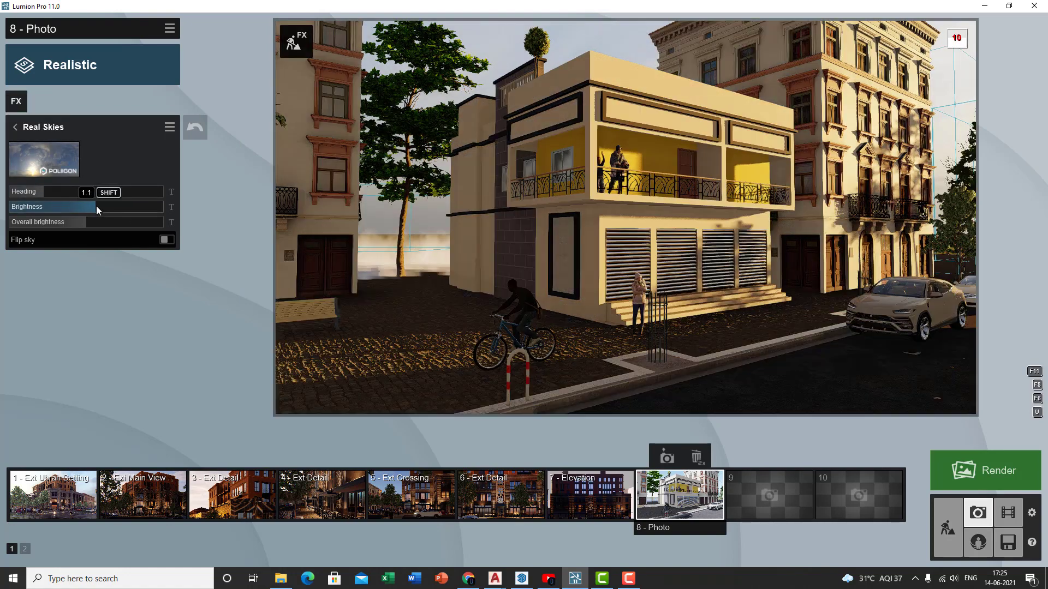
pyautogui.click(17, 126)
# Review the Sharpen effect's intensity, set the Exposure effect to 0.5 and refresh the preview
pyautogui.click(62, 159)
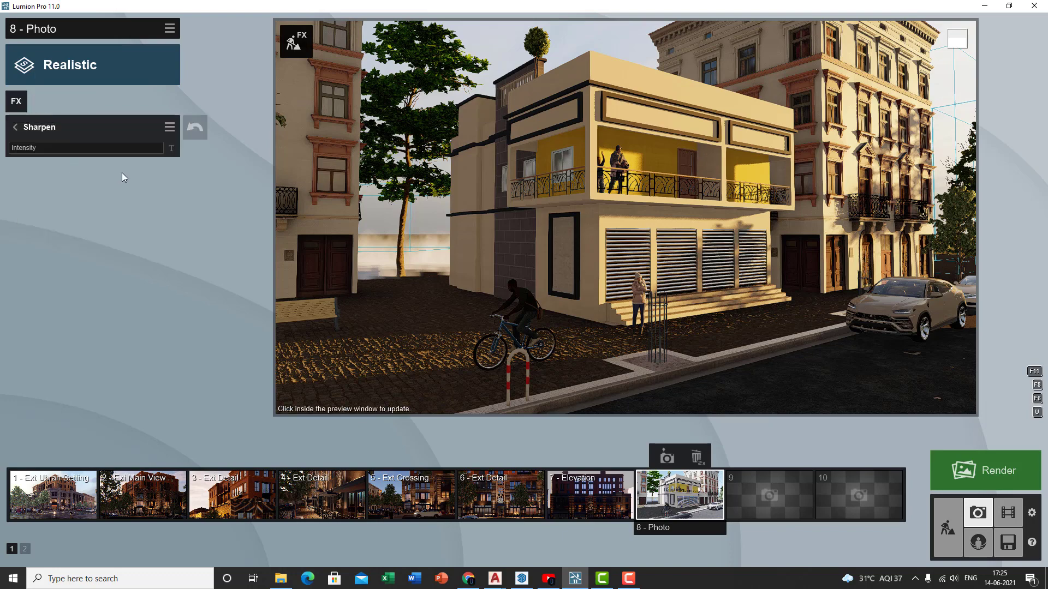
pyautogui.click(16, 127)
pyautogui.click(53, 187)
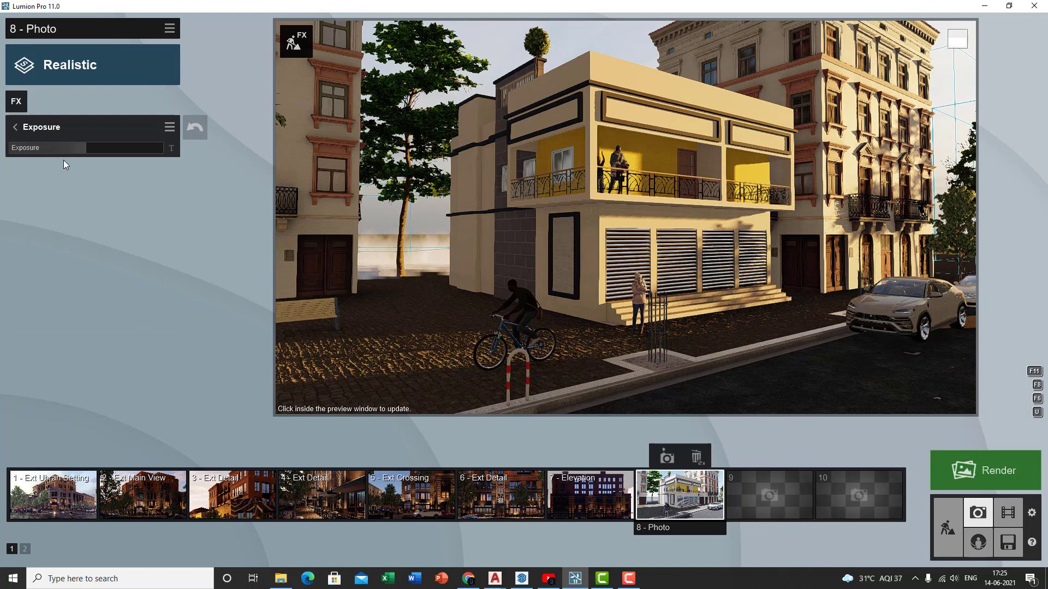
pyautogui.click(93, 149)
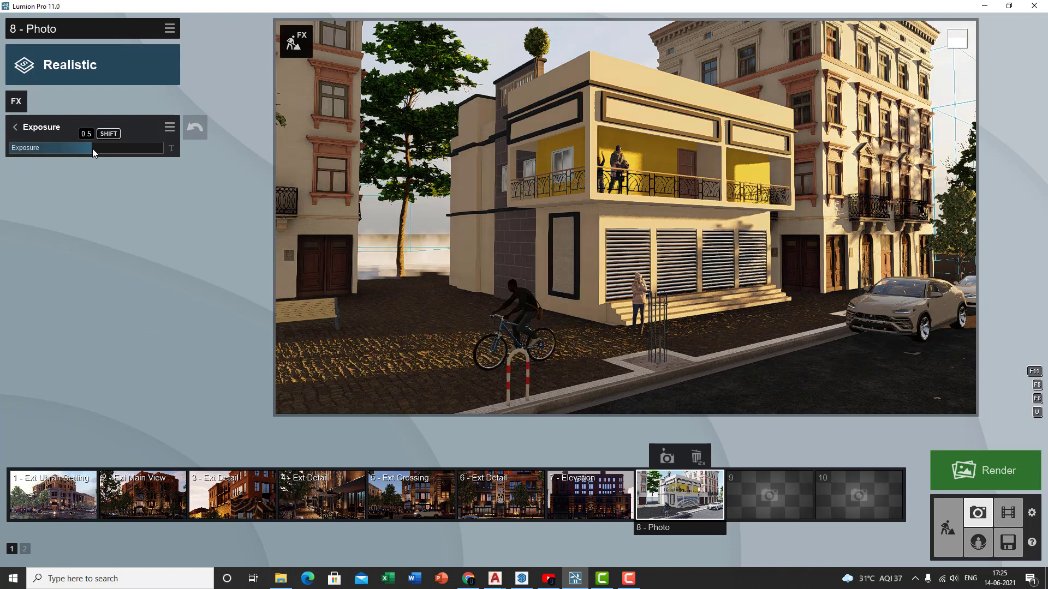
pyautogui.click(754, 220)
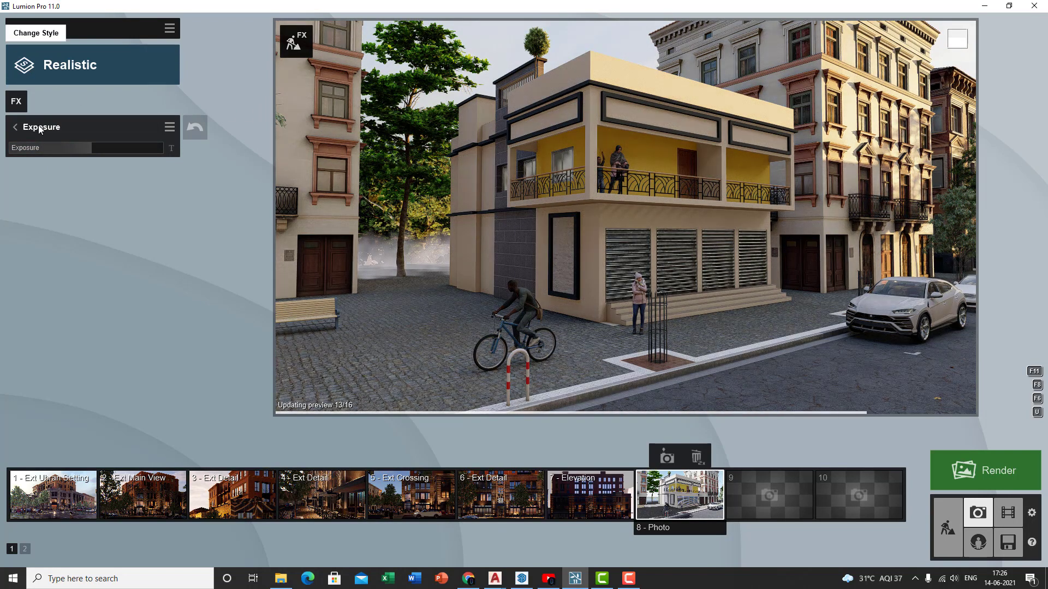
pyautogui.click(38, 126)
# Set Temperature and Tint to 0.0 in the Color Correction effect and refresh the preview
pyautogui.click(63, 208)
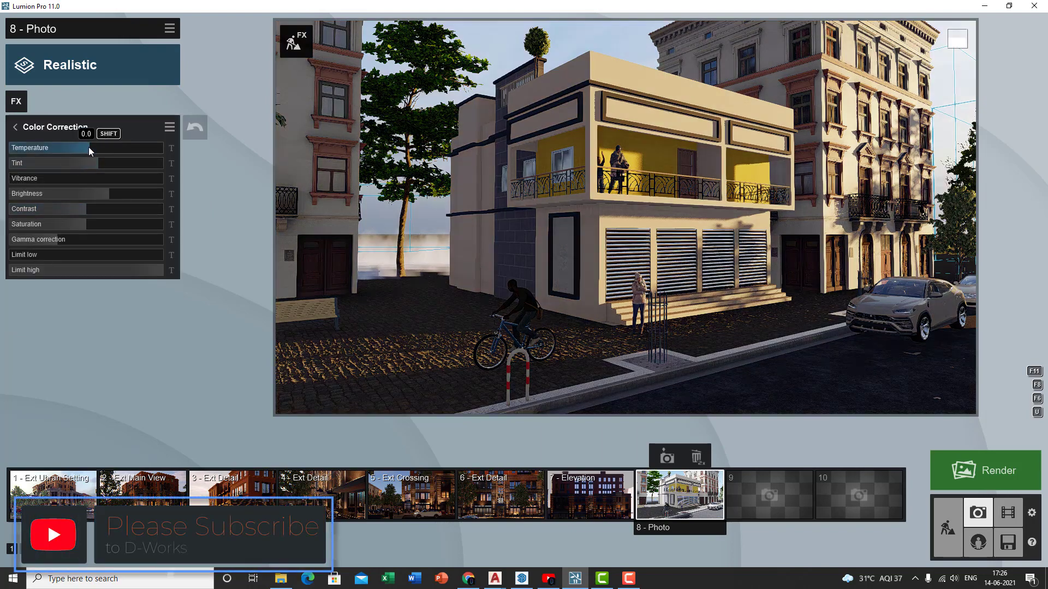
pyautogui.click(89, 148)
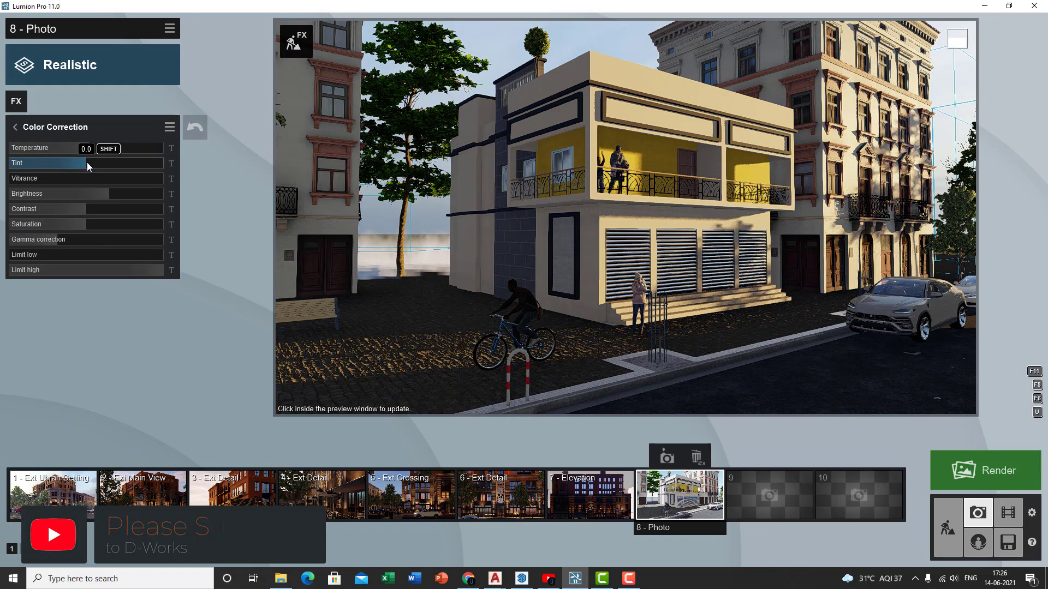
pyautogui.click(552, 207)
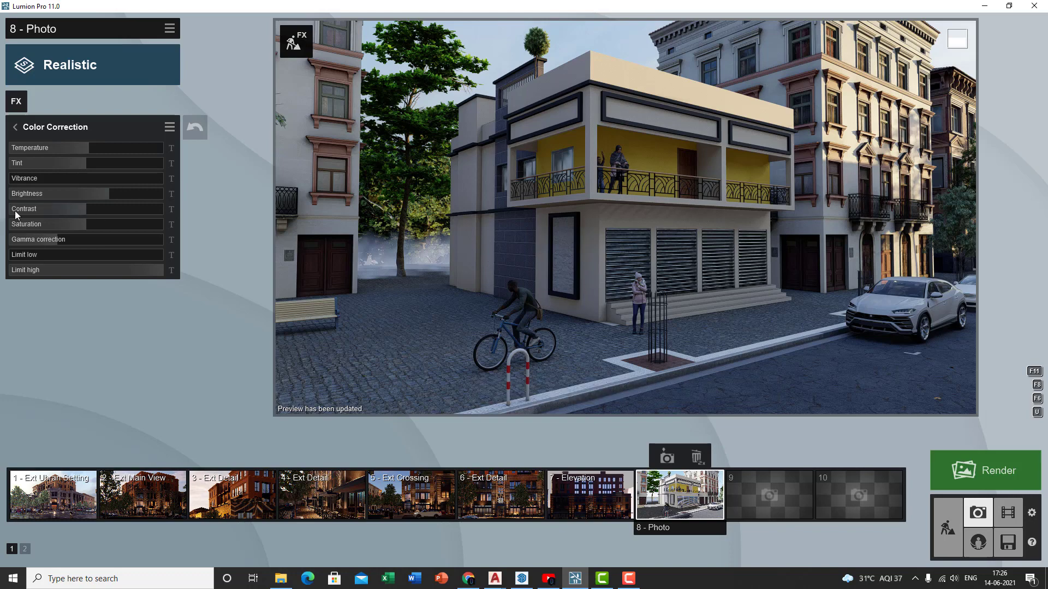
# Raise the Color Correction contrast slightly, adjust Limit low near its minimum, and reduce Limit high to about four fifths of its range
pyautogui.moveTo(87, 214); pyautogui.dragTo(94, 212)
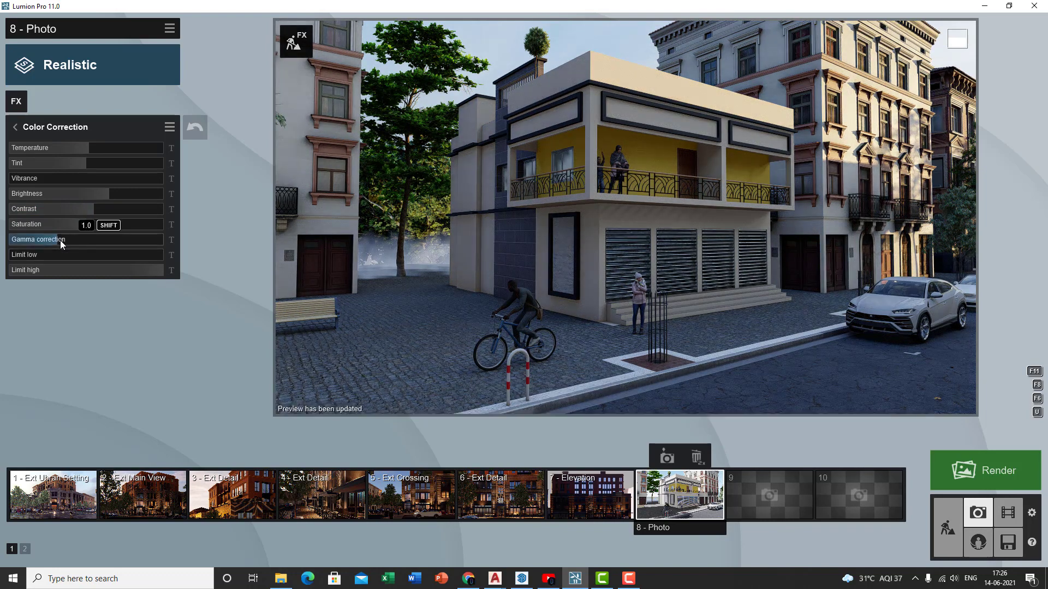
pyautogui.moveTo(17, 255); pyautogui.dragTo(14, 254)
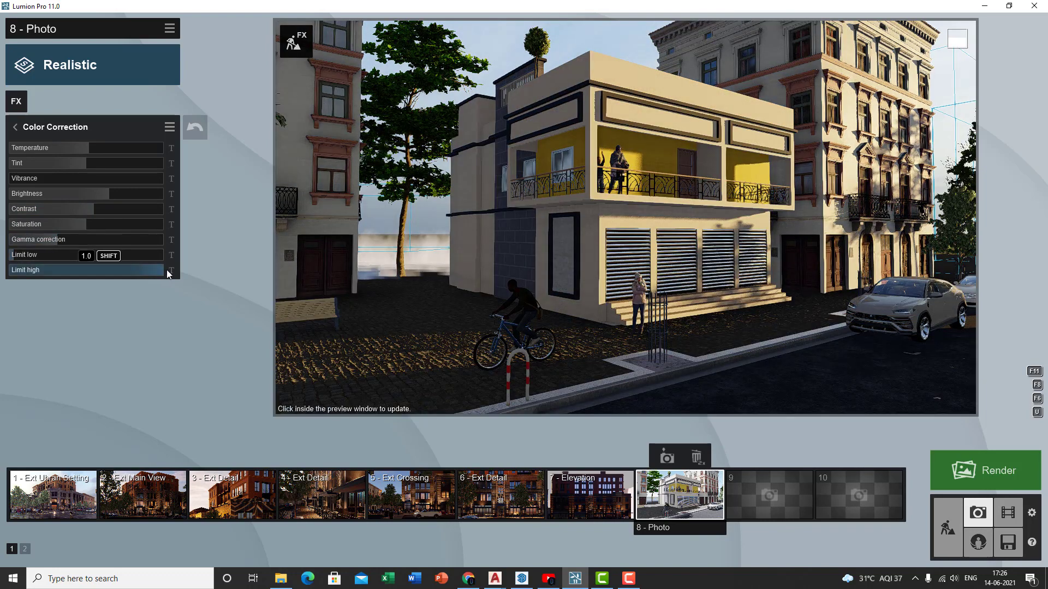
pyautogui.moveTo(166, 269); pyautogui.dragTo(131, 271)
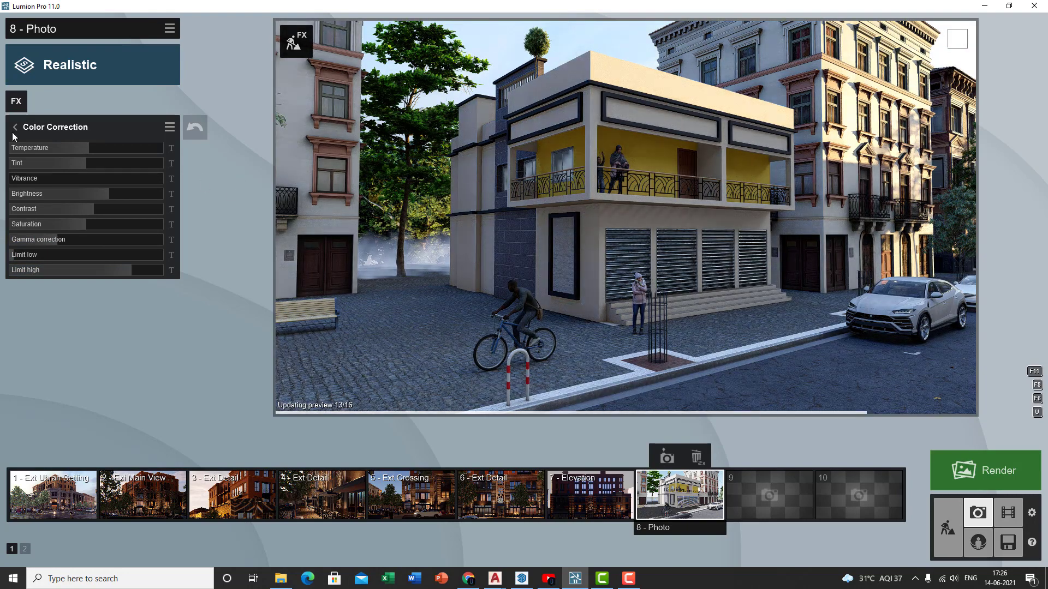
pyautogui.click(13, 129)
# Add two reflection planes in the Reflection effect, one on each of the two balcony windows near the building's corner
pyautogui.click(61, 239)
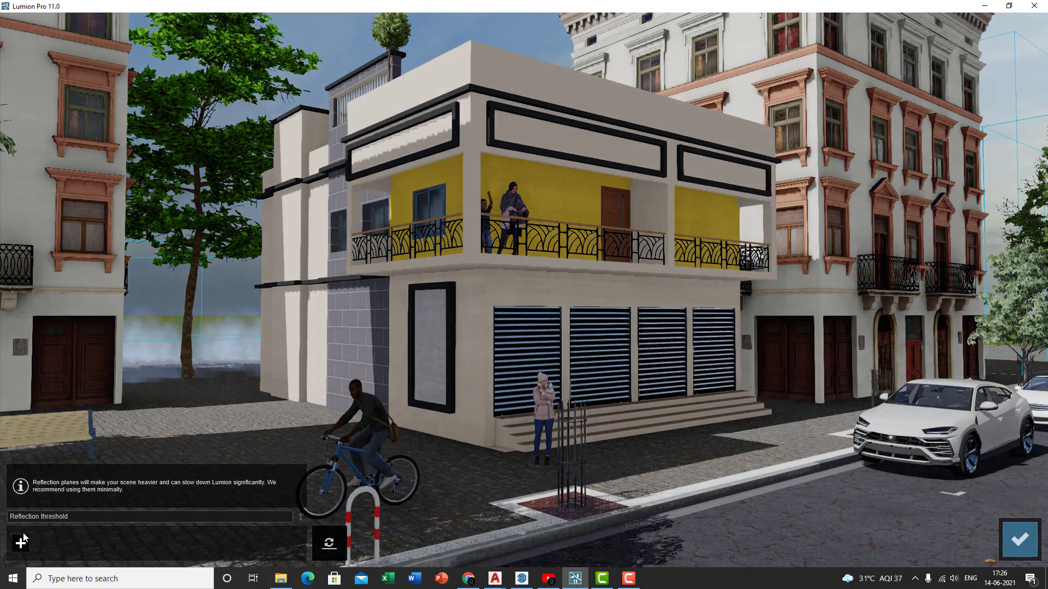
pyautogui.click(21, 543)
pyautogui.click(377, 217)
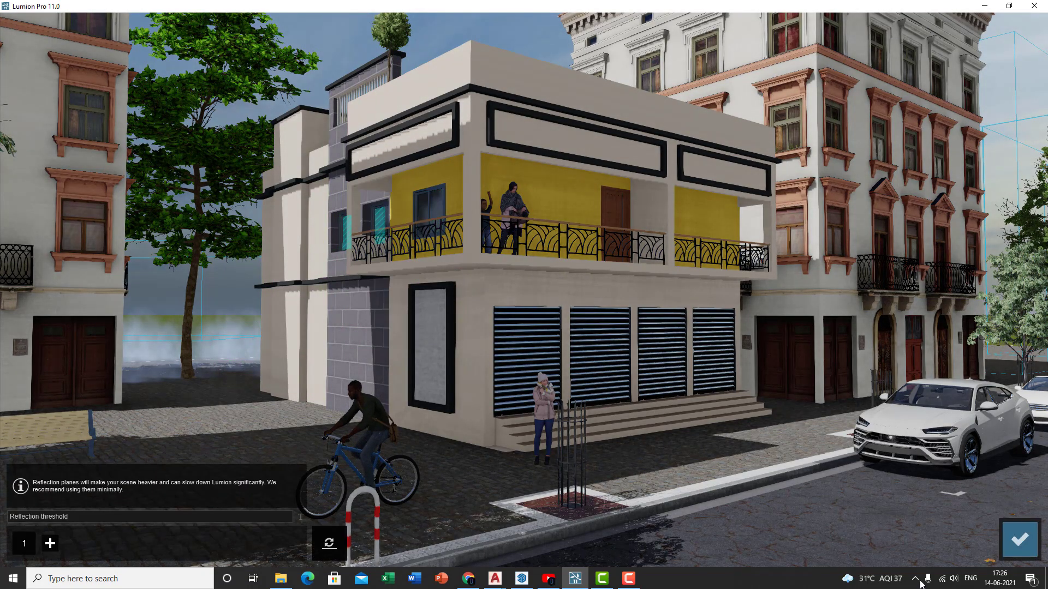
pyautogui.click(49, 544)
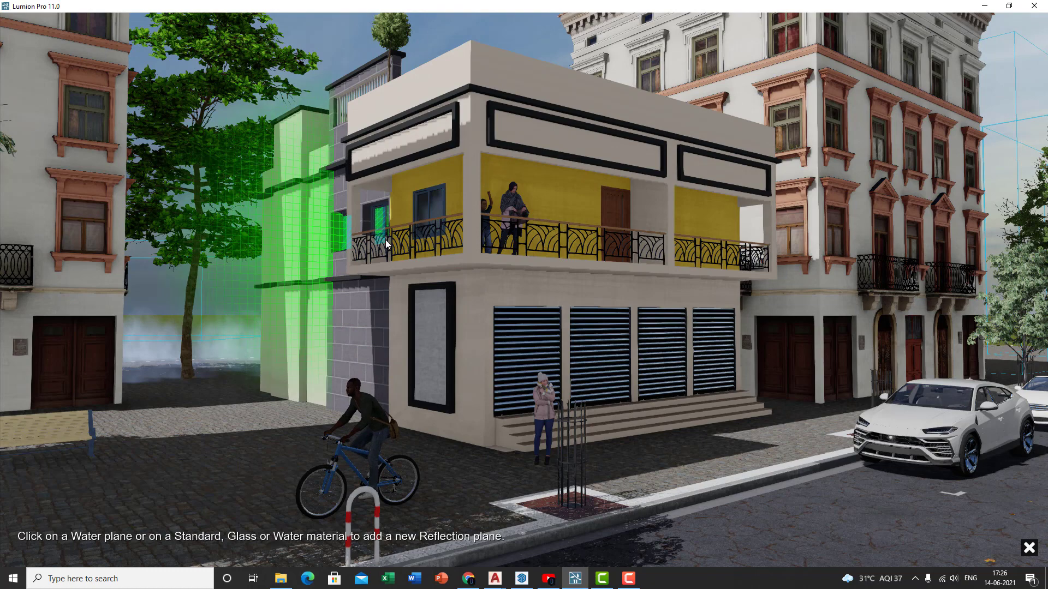
pyautogui.click(427, 213)
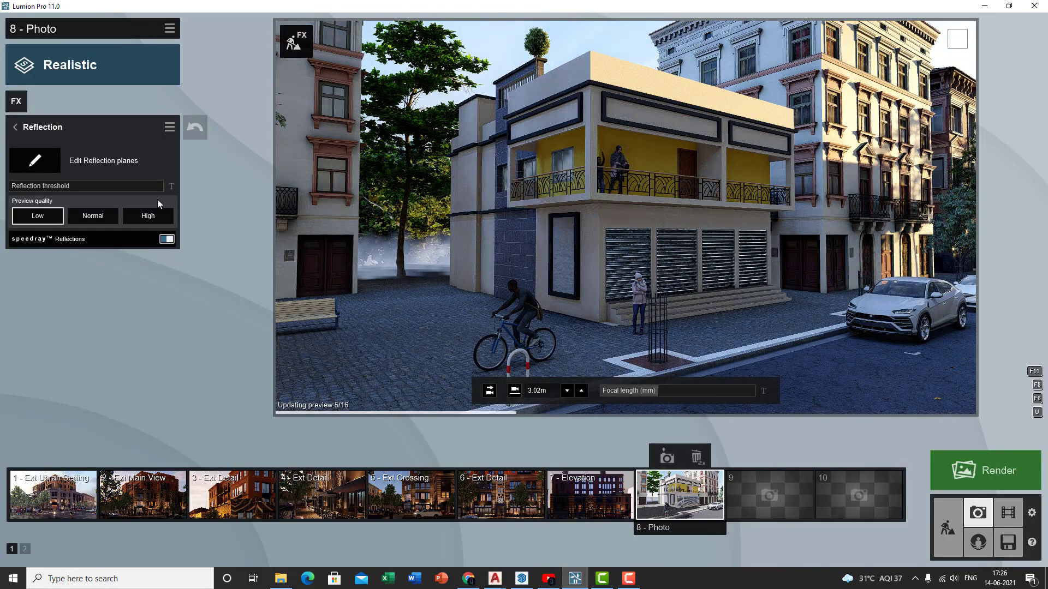
pyautogui.click(39, 128)
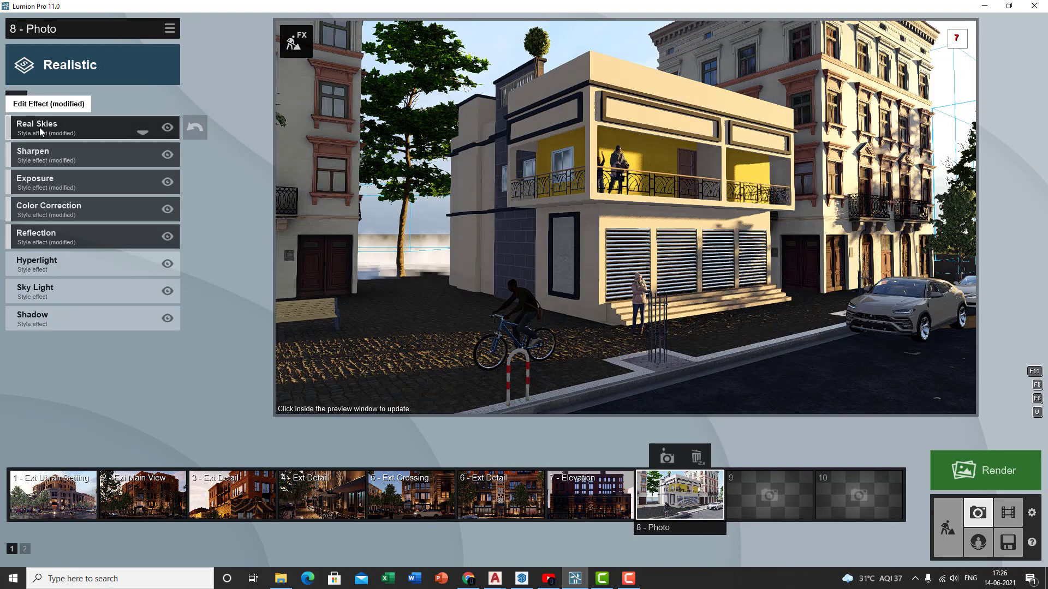
# Enable the Hyperlight effect in the preview
pyautogui.click(60, 262)
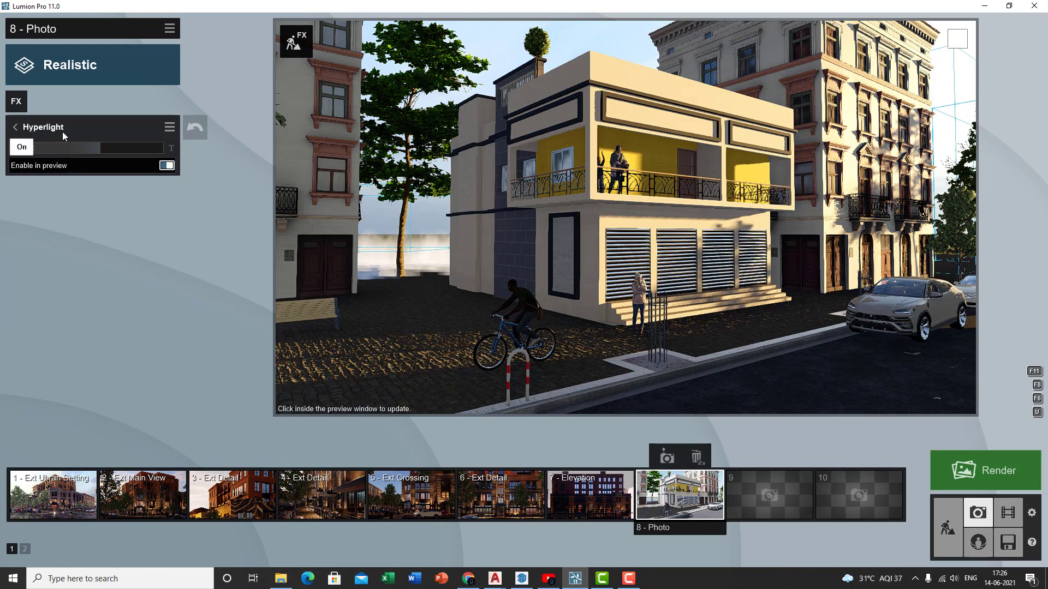
pyautogui.click(28, 131)
# Set Sky Light to High render quality with planar and projected reflections on, brightness near maximum and saturation reduced to about a third
pyautogui.click(56, 296)
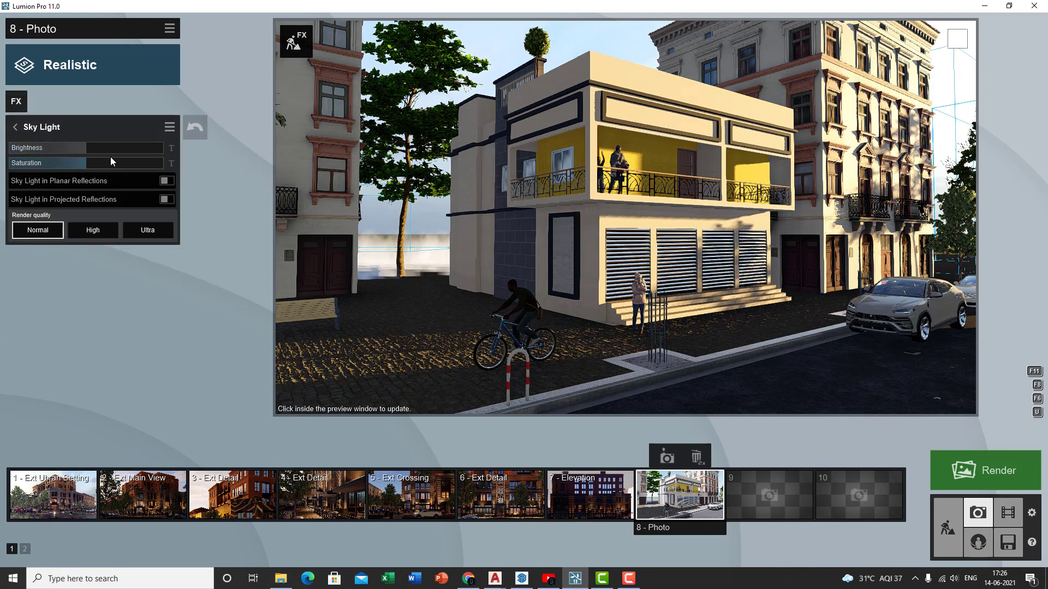
pyautogui.click(101, 219)
pyautogui.moveTo(97, 153); pyautogui.dragTo(56, 162)
pyautogui.click(479, 197)
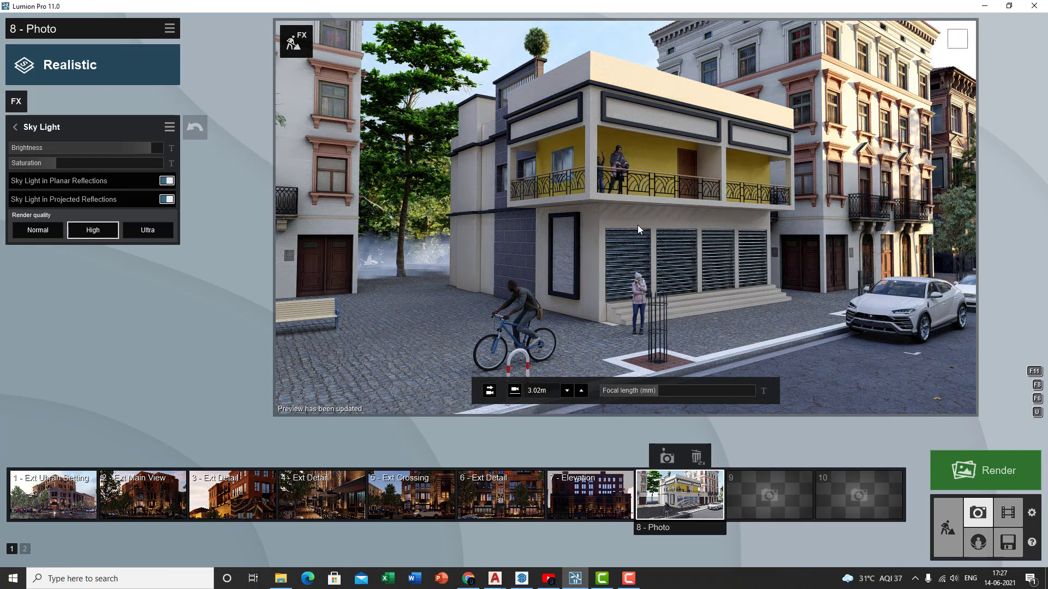
pyautogui.click(34, 126)
# Set the Shadow effect's sun shadow range to 2144.6 m, raise its brightness and omnishadow slightly, and lower its coloring
pyautogui.click(59, 315)
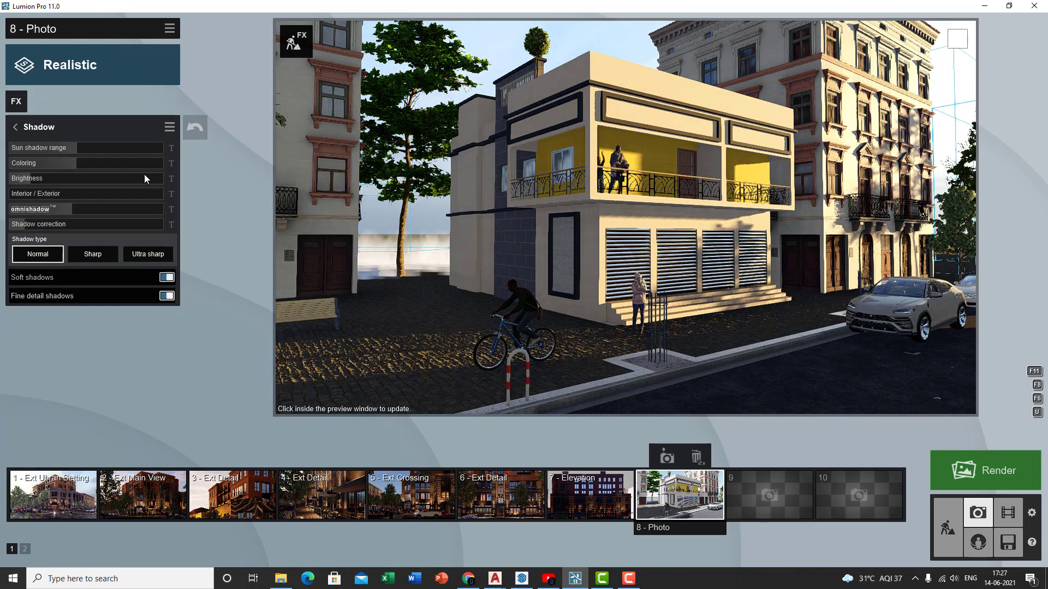
pyautogui.moveTo(80, 145); pyautogui.dragTo(134, 149)
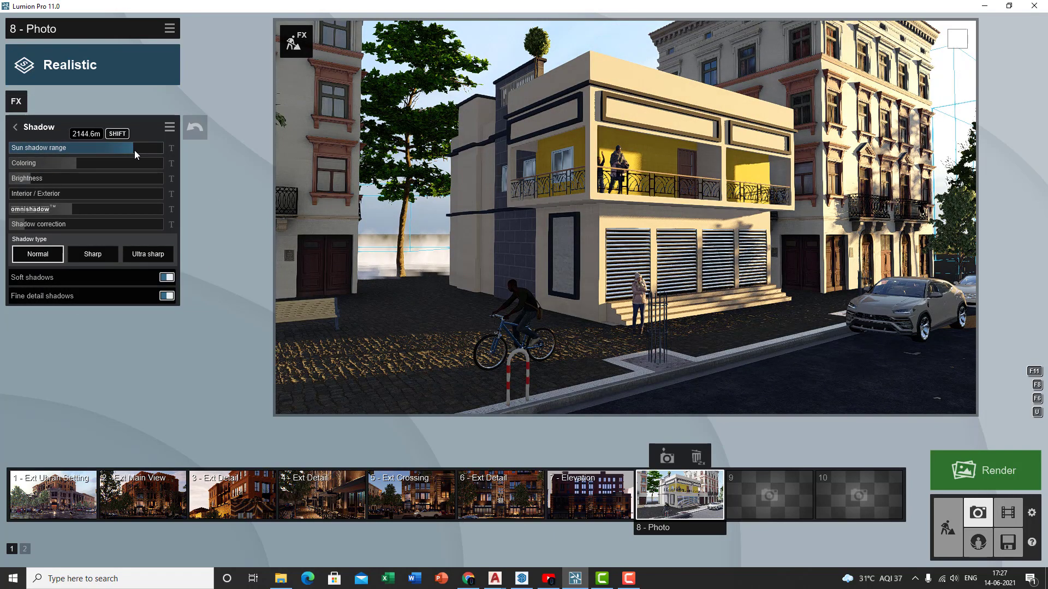
pyautogui.moveTo(29, 179); pyautogui.dragTo(41, 181)
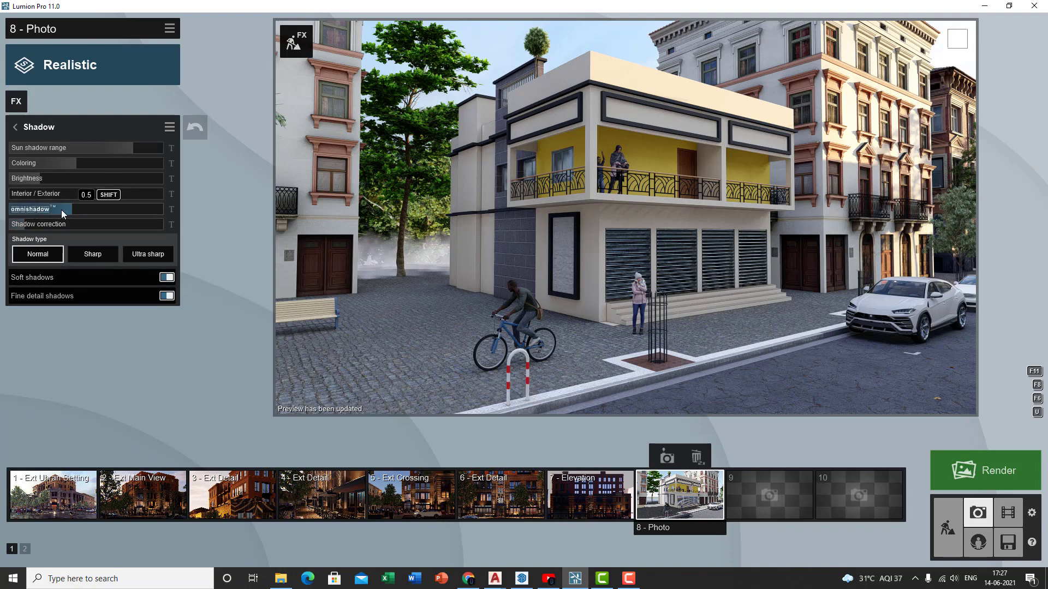
pyautogui.moveTo(62, 211); pyautogui.dragTo(96, 210)
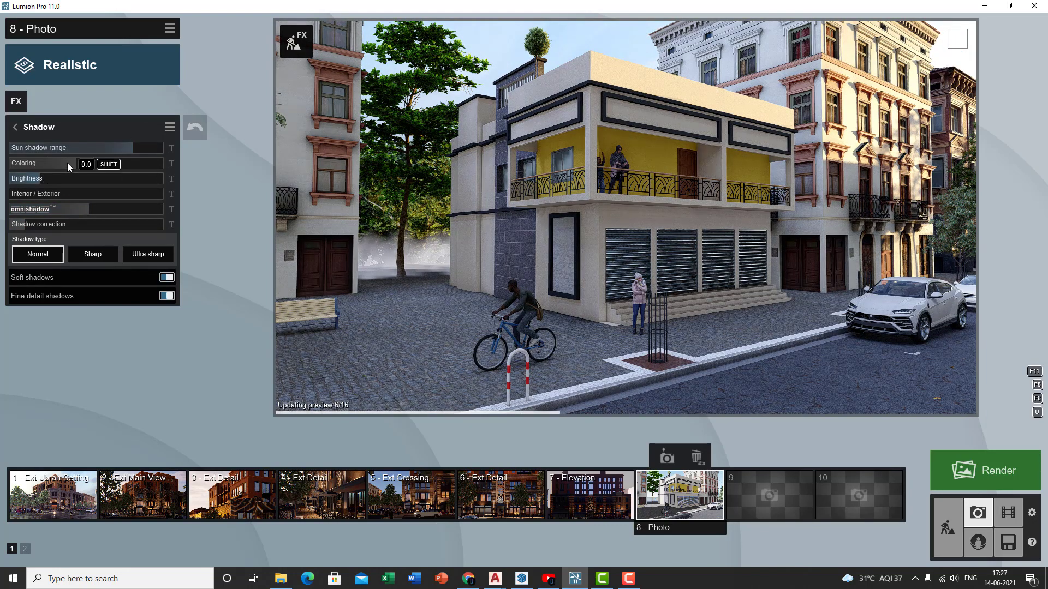
pyautogui.moveTo(69, 163); pyautogui.dragTo(47, 166)
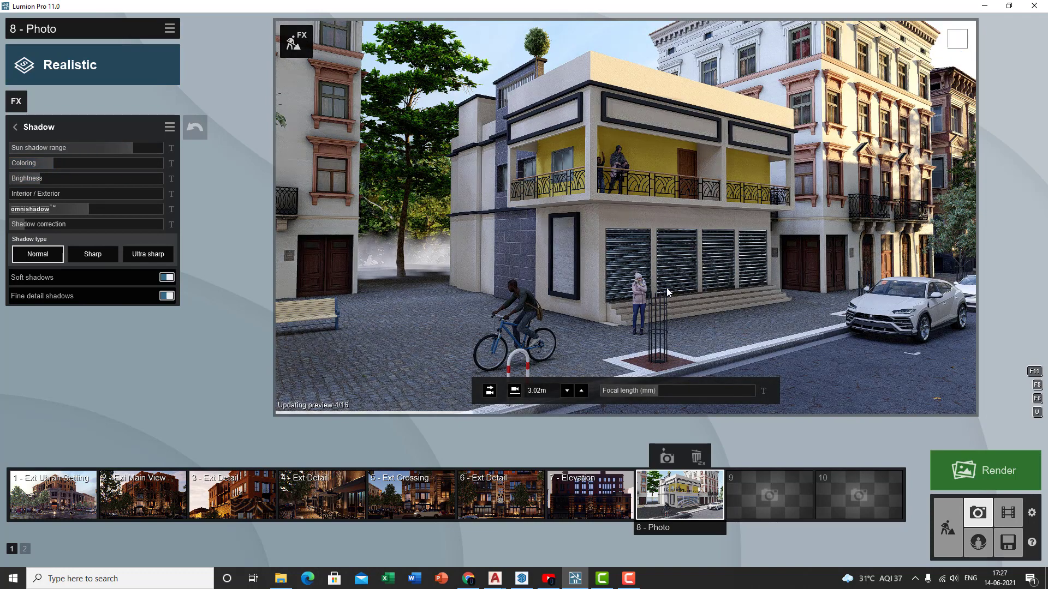
pyautogui.click(10, 126)
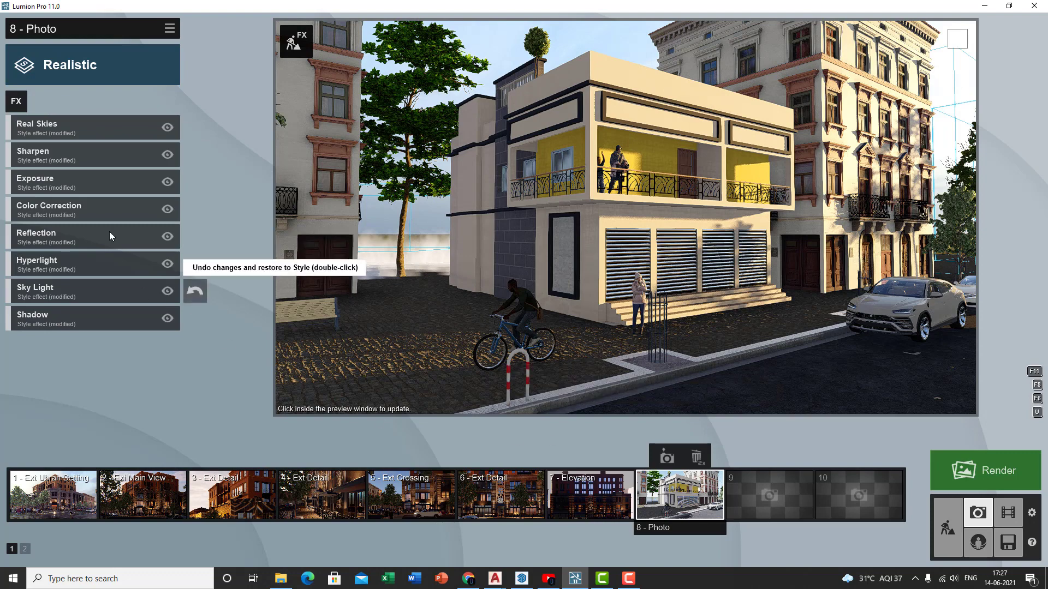
# Add the 2-Point Perspective camera effect to the photo, leave it enabled and update the preview
pyautogui.click(16, 101)
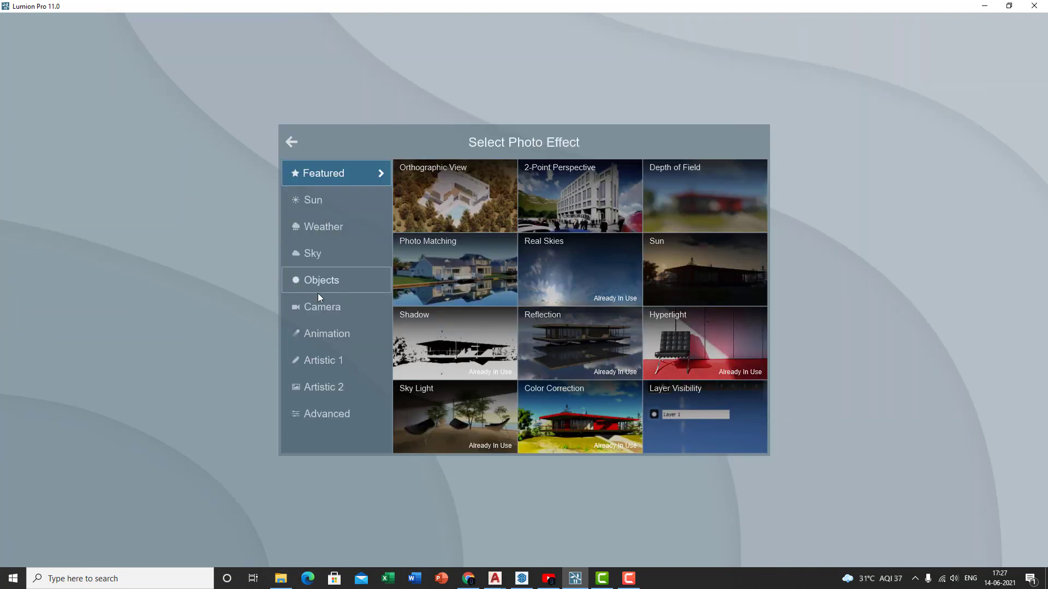
pyautogui.click(349, 309)
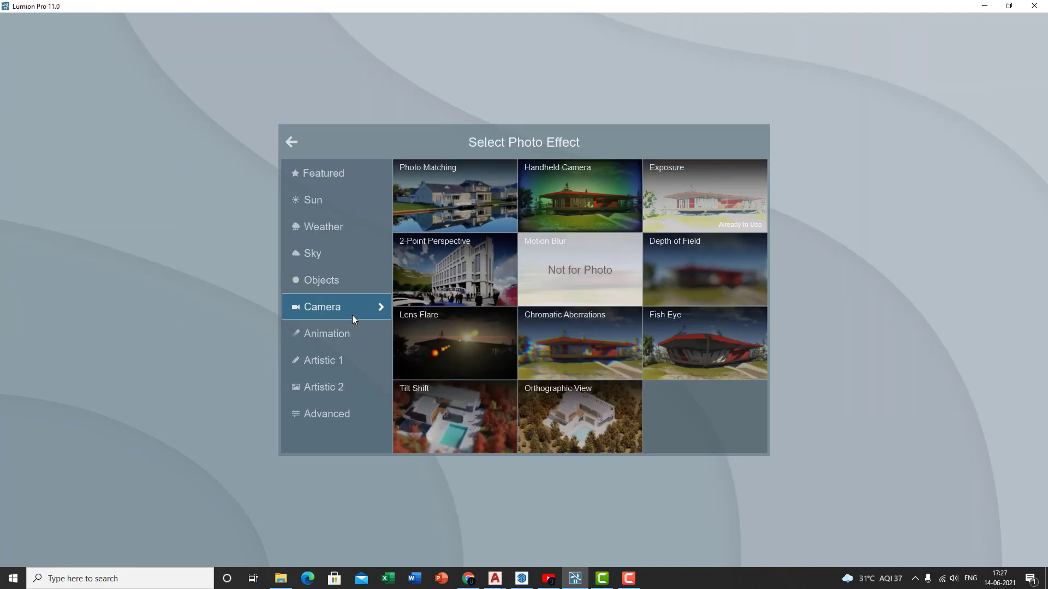
pyautogui.click(410, 250)
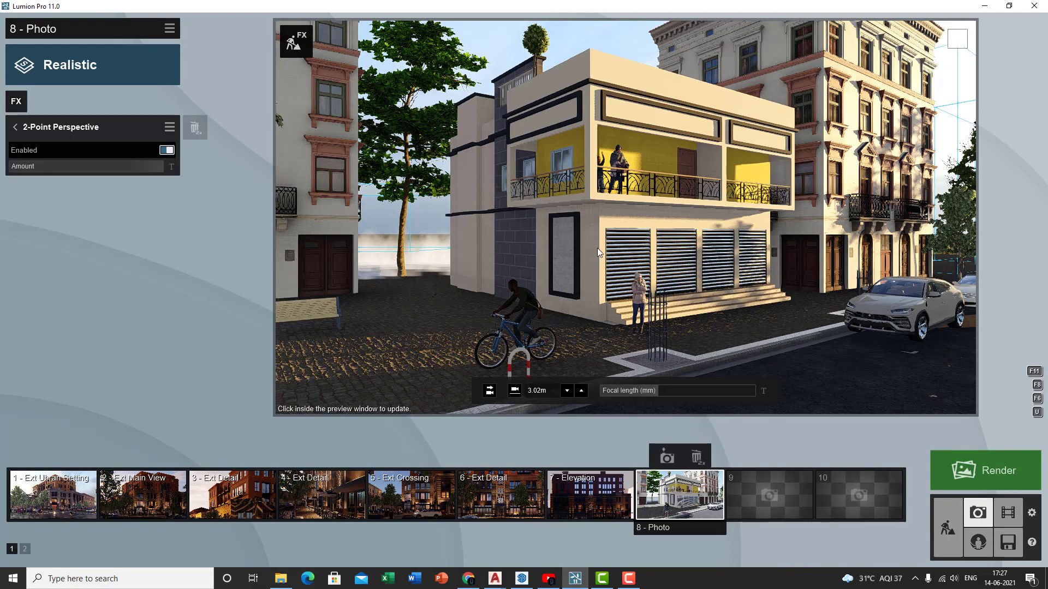
pyautogui.click(597, 248)
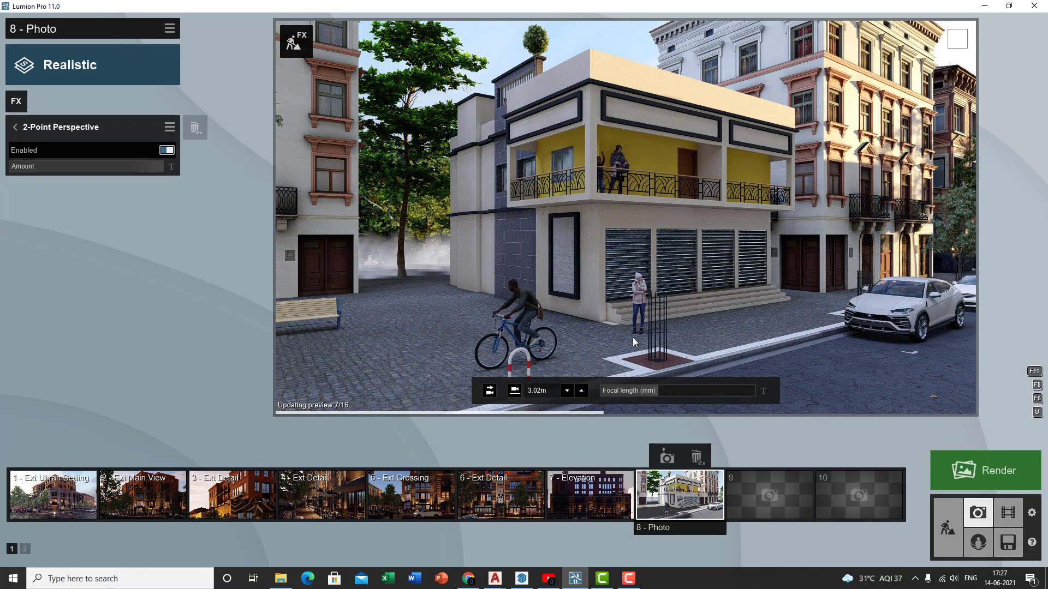
pyautogui.click(38, 121)
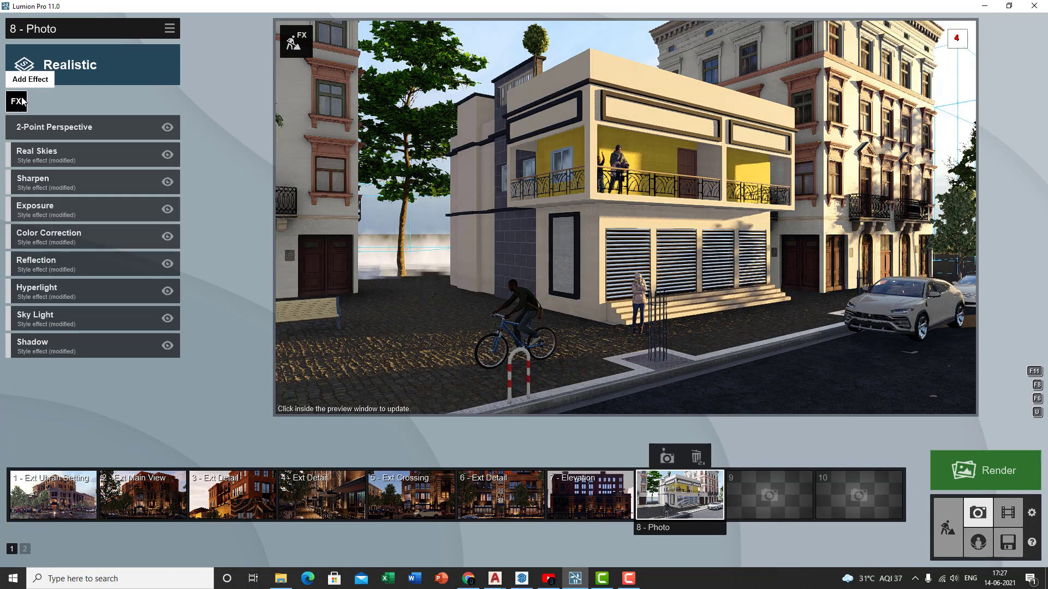
# Add the Precipitation weather effect and raise its precipitation phase to about 0.9 for lightly wet ground
pyautogui.click(22, 101)
pyautogui.click(328, 227)
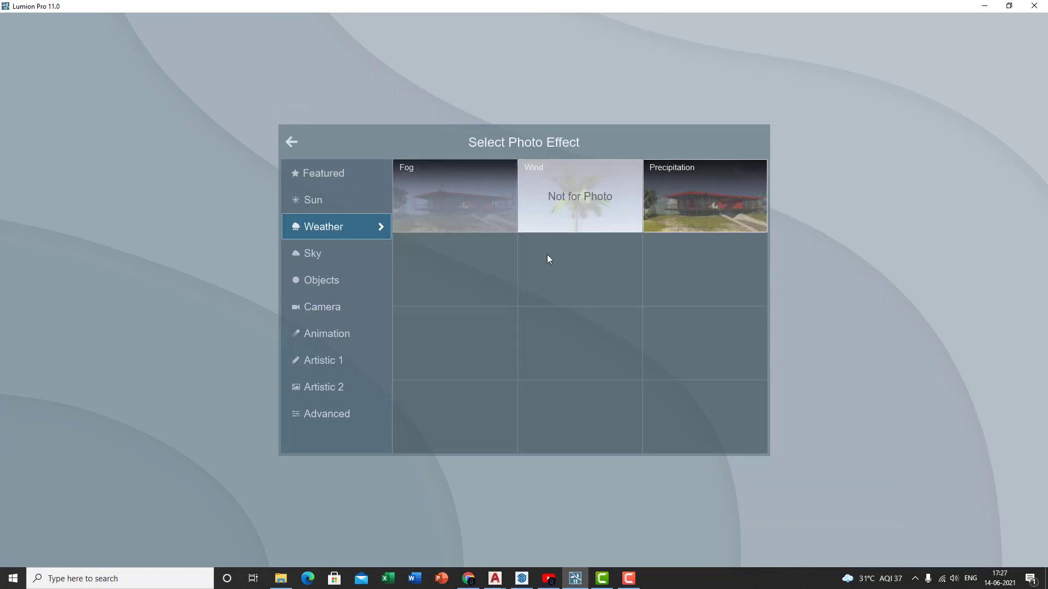
pyautogui.click(704, 196)
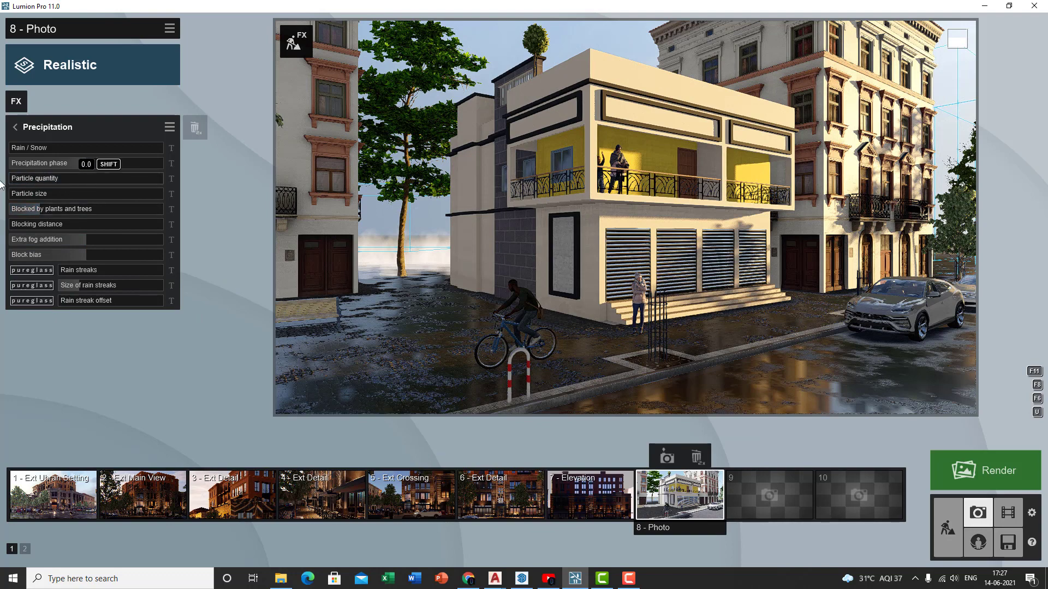
pyautogui.moveTo(137, 169); pyautogui.dragTo(152, 169)
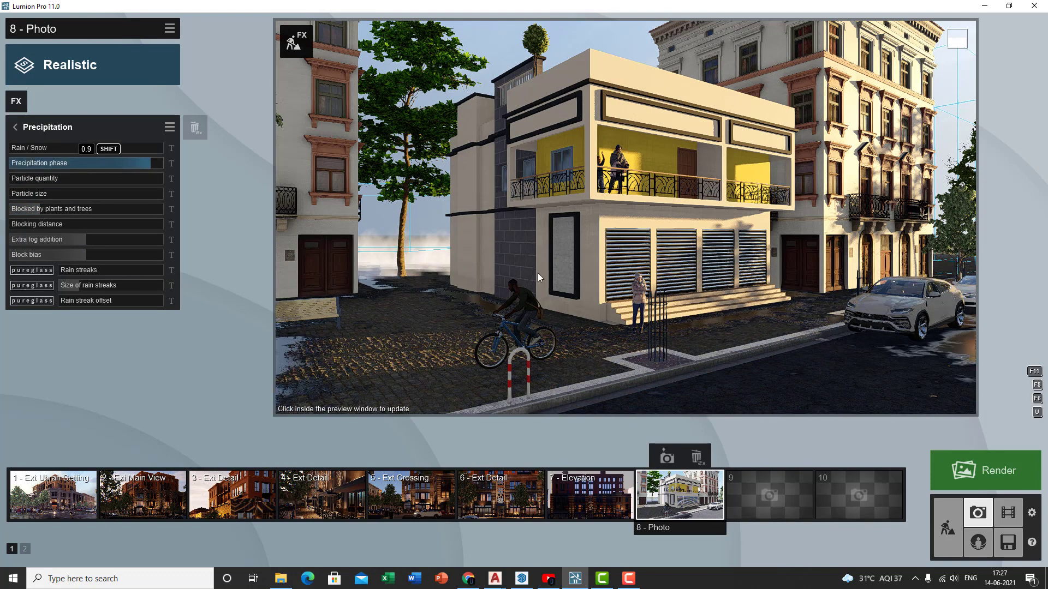
pyautogui.click(837, 288)
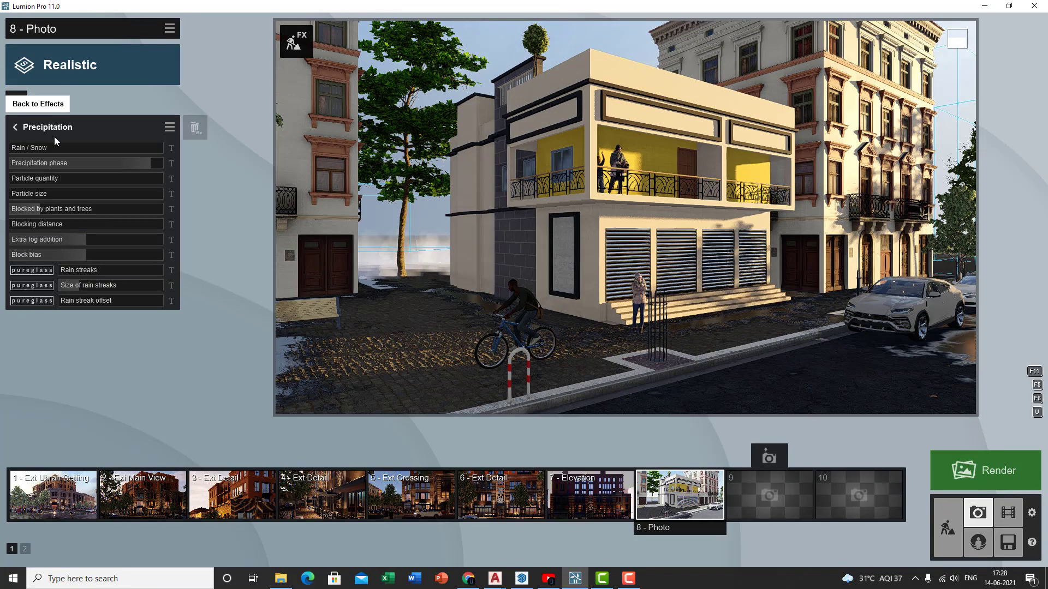
pyautogui.click(52, 128)
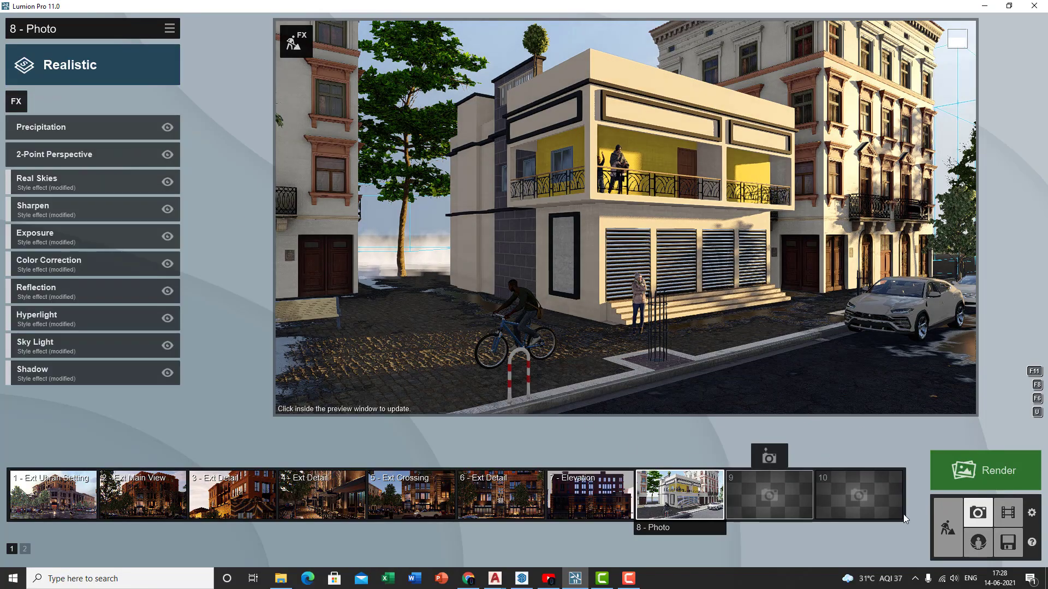
# Return to the scene's material editing and lighten the building's dark trim and panel frames to a neutral mid grey
pyautogui.click(948, 527)
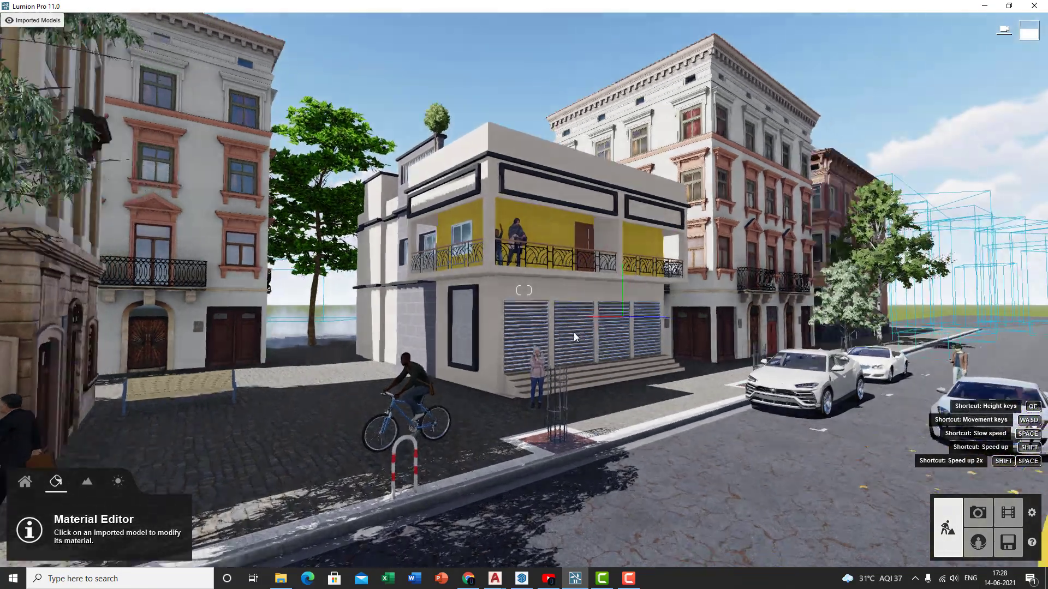
pyautogui.press('w')
pyautogui.press('q')
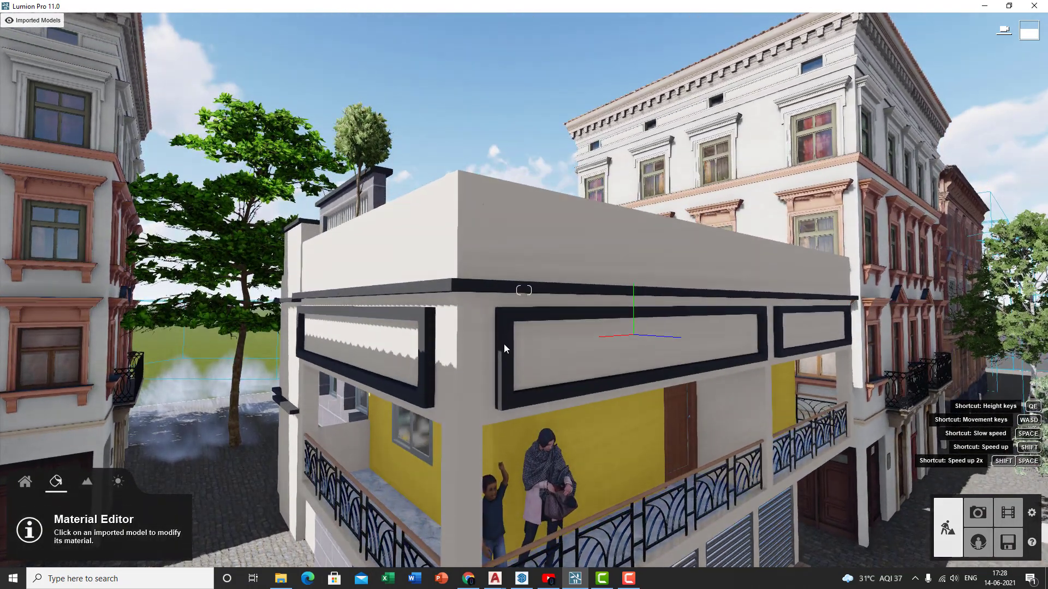
pyautogui.click(505, 352)
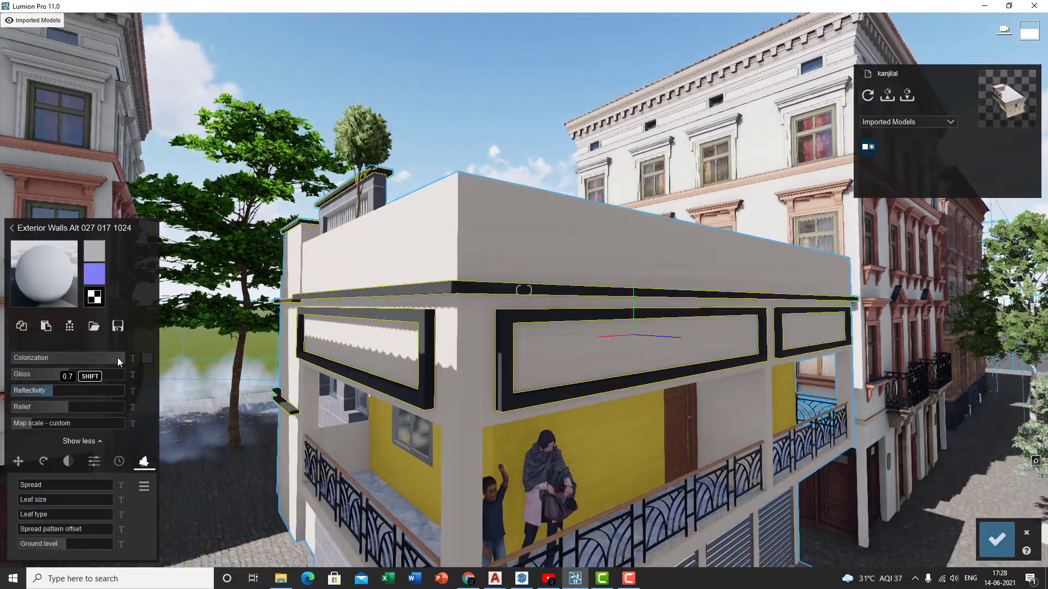
pyautogui.click(147, 359)
pyautogui.moveTo(174, 398); pyautogui.dragTo(162, 408)
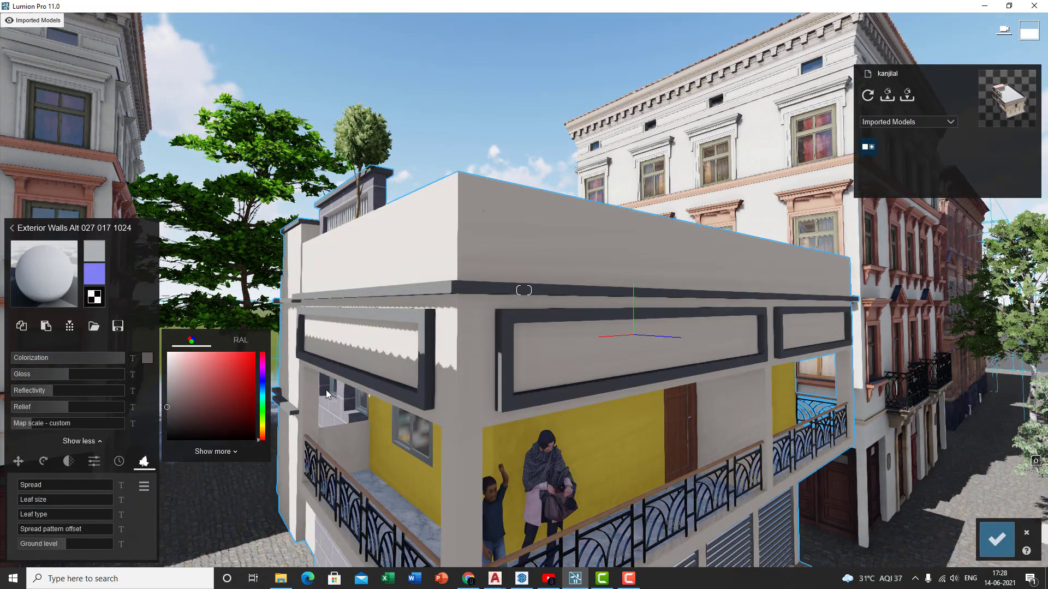
# Set the colorization of the building's main exterior wall material to near white
pyautogui.press('e')
pyautogui.press('a')
pyautogui.moveTo(629, 441); pyautogui.dragTo(614, 405, button='right')
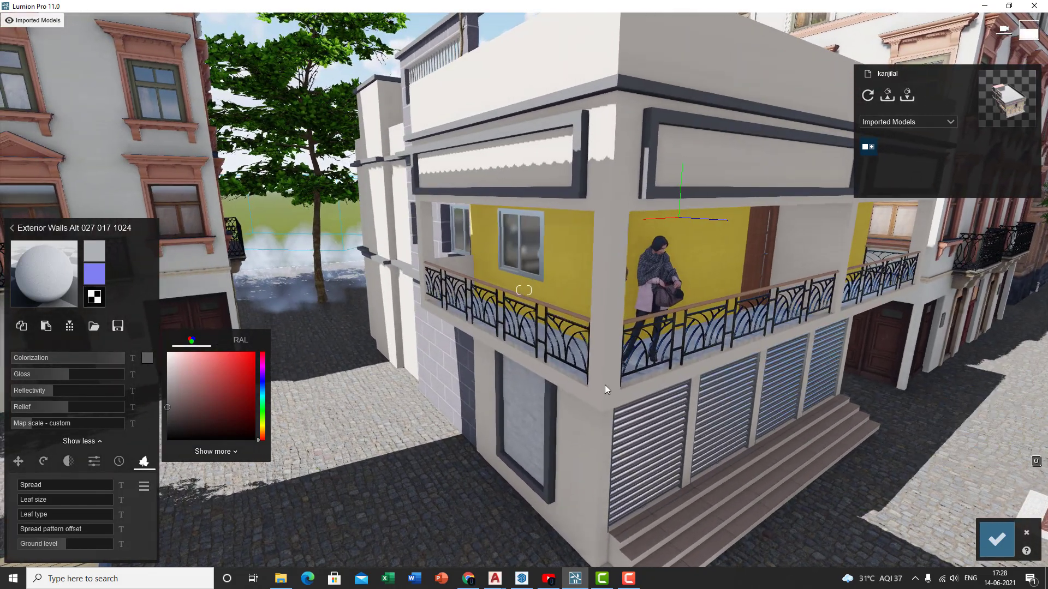
pyautogui.click(605, 385)
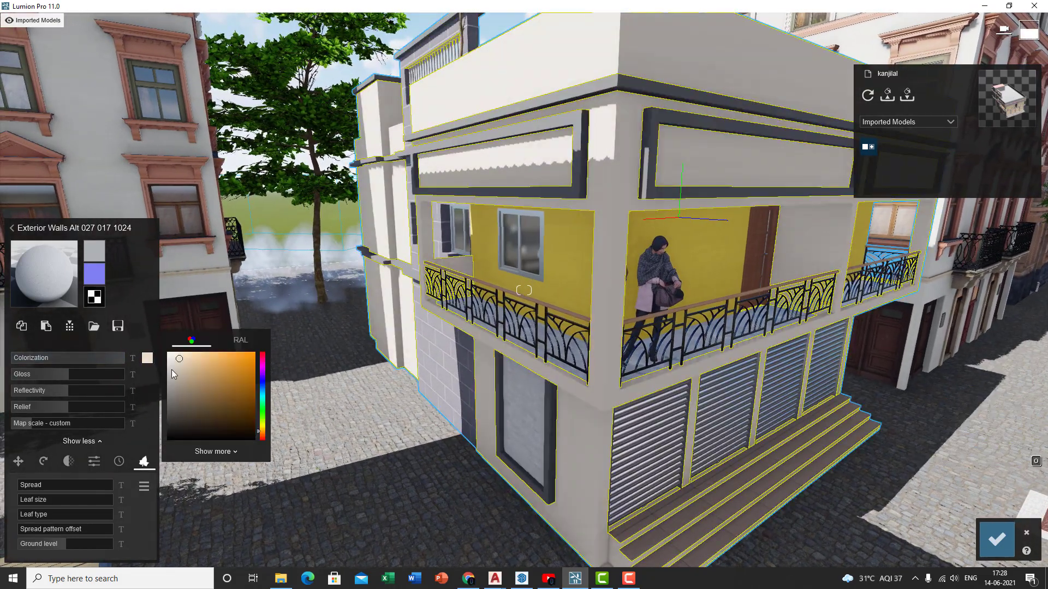
pyautogui.click(176, 358)
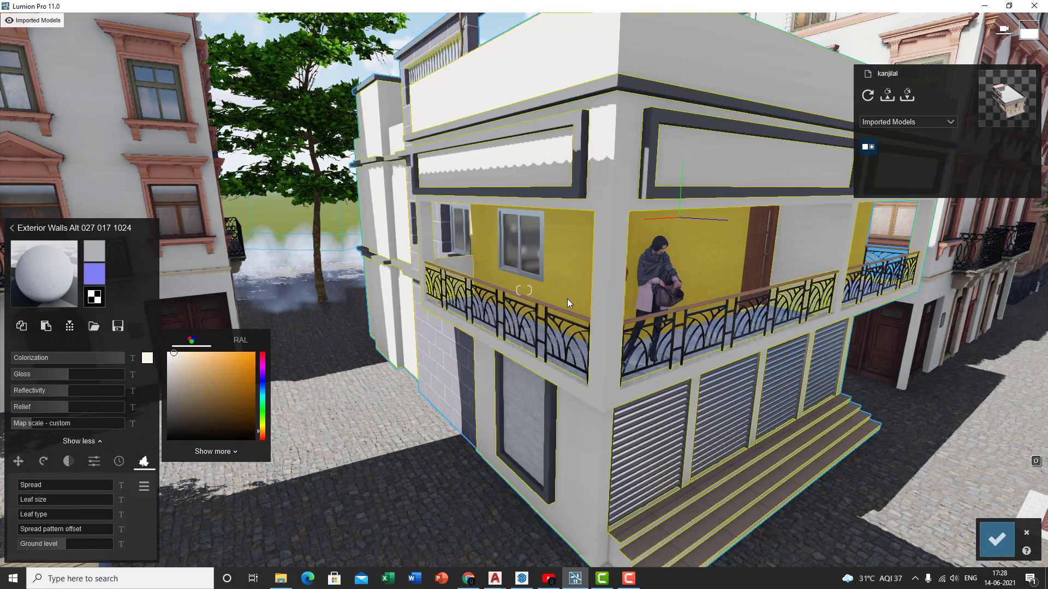
# Recolor the yellow balcony walls to a paler, less saturated yellow and save the material changes
pyautogui.click(553, 258)
pyautogui.click(150, 363)
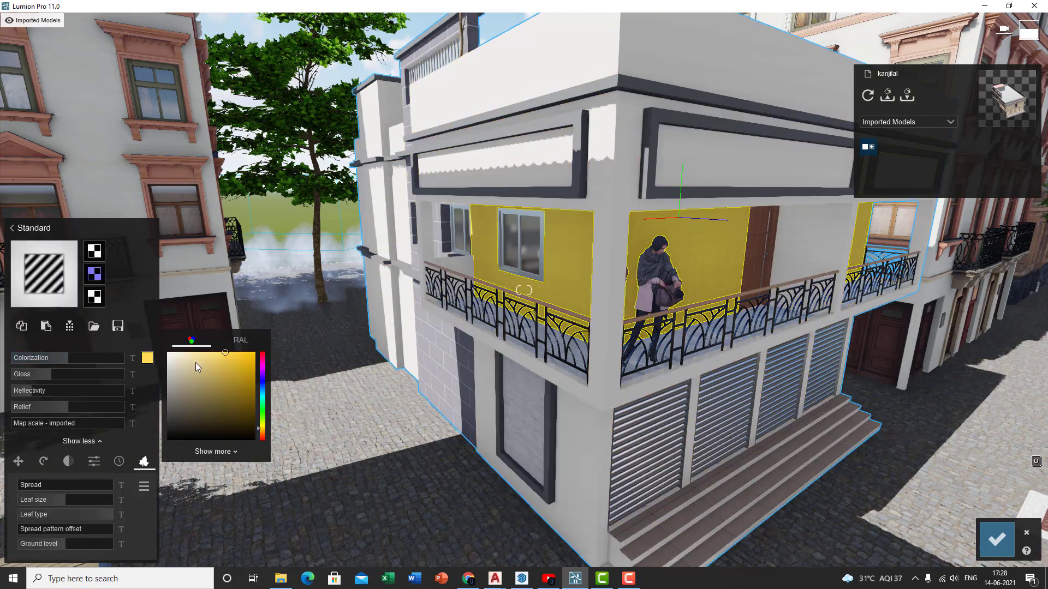
pyautogui.click(199, 367)
pyautogui.press('s')
pyautogui.moveTo(527, 253); pyautogui.dragTo(622, 207, button='right')
pyautogui.moveTo(187, 377)
pyautogui.mouseDown()
pyautogui.moveTo(214, 340)
pyautogui.moveTo(205, 338)
pyautogui.mouseUp()
pyautogui.press('e')
pyautogui.press('a')
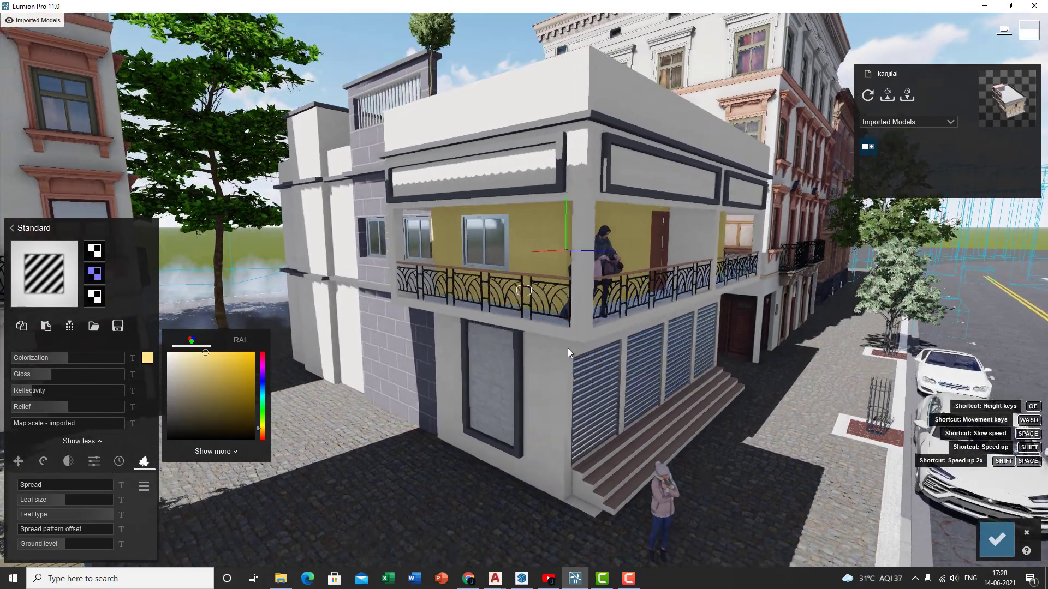
pyautogui.press('w')
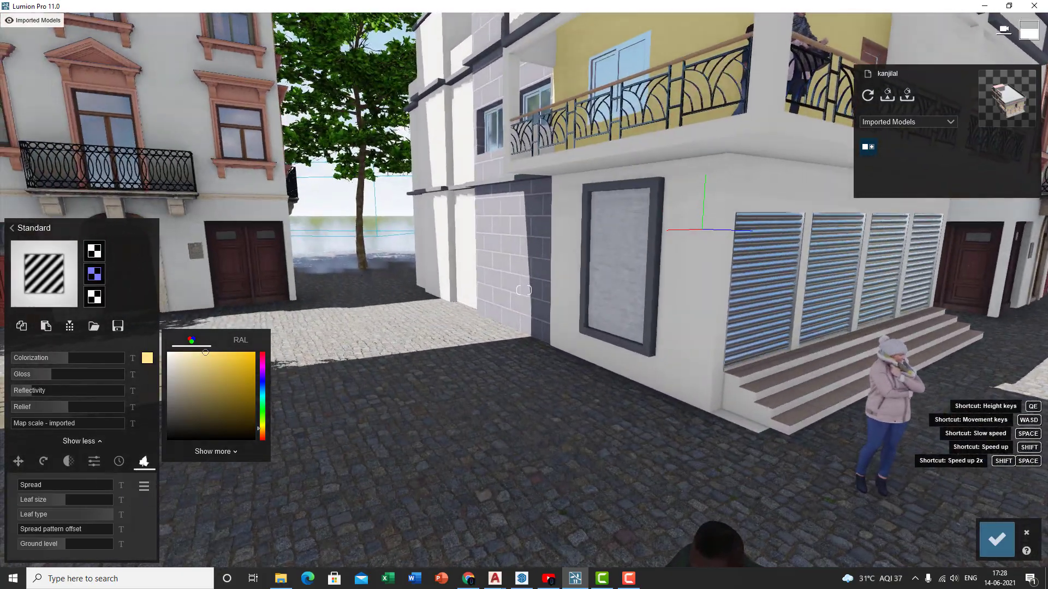
pyautogui.click(996, 539)
# Place a Bench 002 to the right of the existing bench and rotate it into line with that bench
pyautogui.click(19, 484)
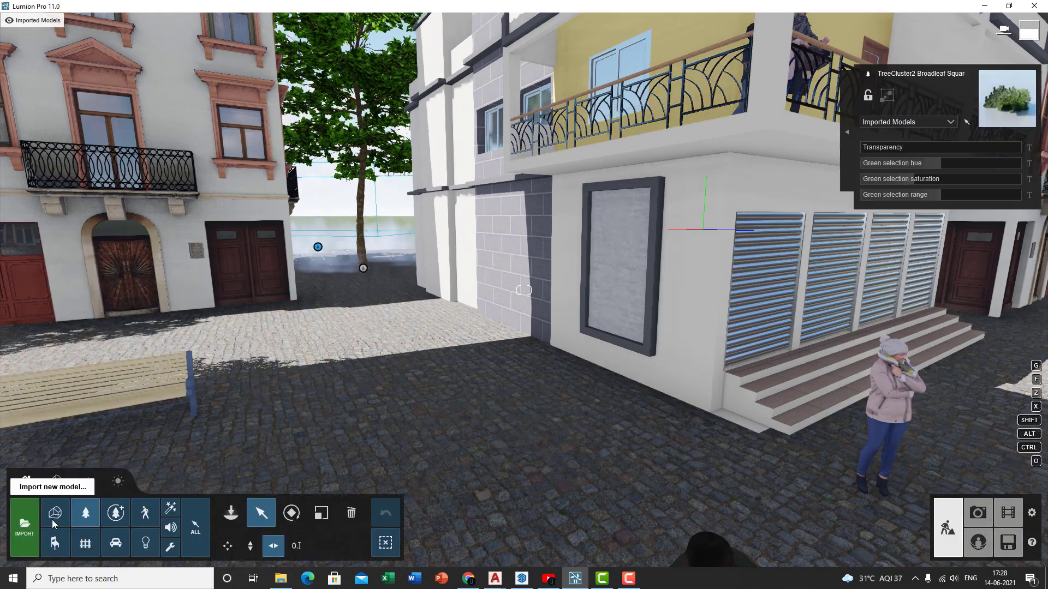
pyautogui.click(67, 549)
pyautogui.click(85, 545)
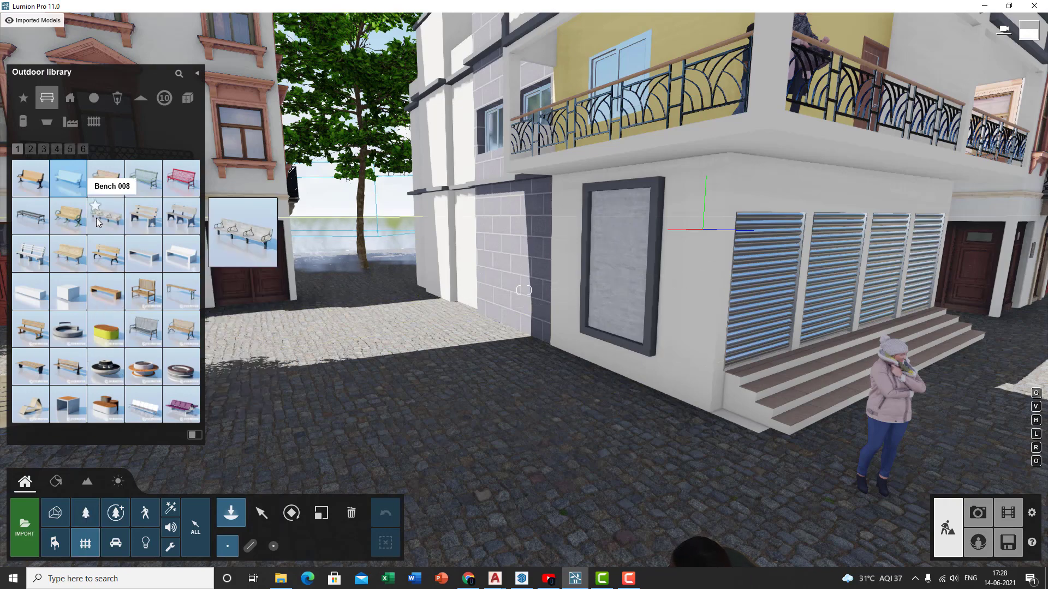
pyautogui.click(70, 97)
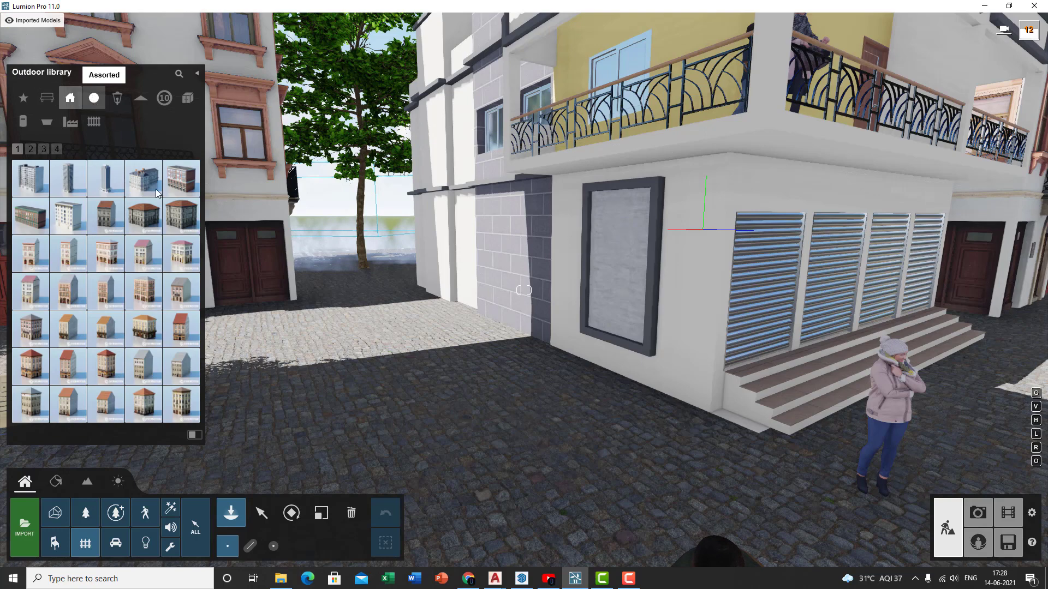
pyautogui.click(363, 381)
pyautogui.click(292, 513)
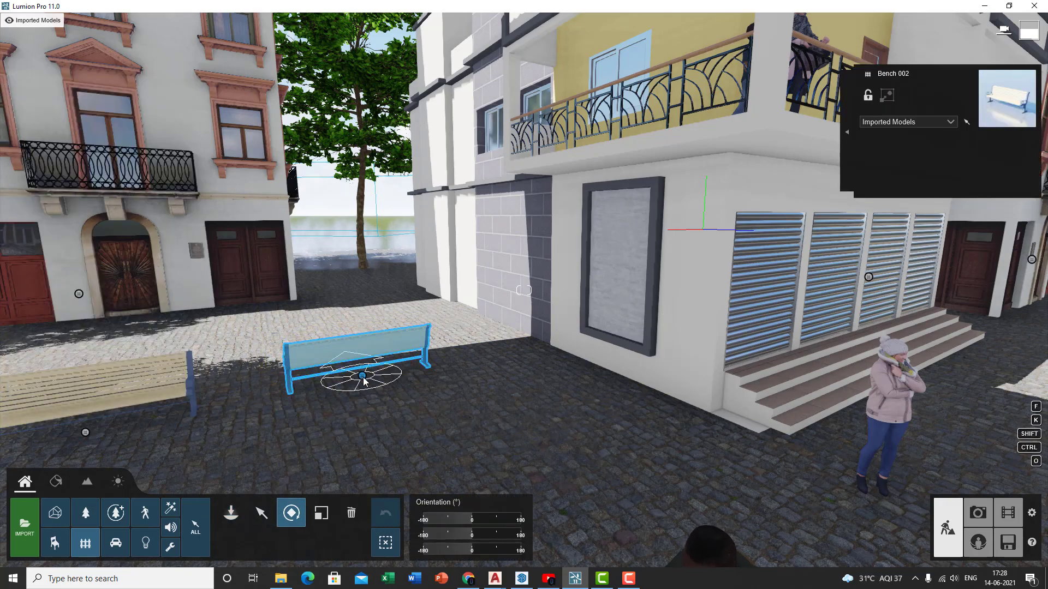
pyautogui.moveTo(364, 380); pyautogui.dragTo(400, 429)
# Seat a woman in a maroon jacket on the right end of the new bench and rotate her to face forward
pyautogui.moveTo(421, 424); pyautogui.dragTo(229, 464, button='right')
pyautogui.click(145, 513)
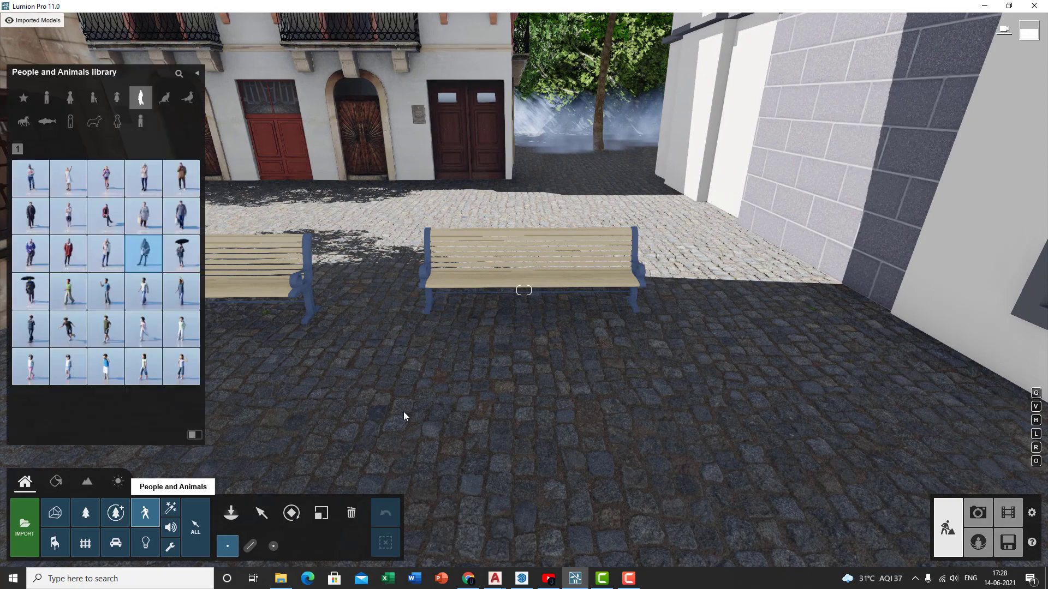
pyautogui.press('w')
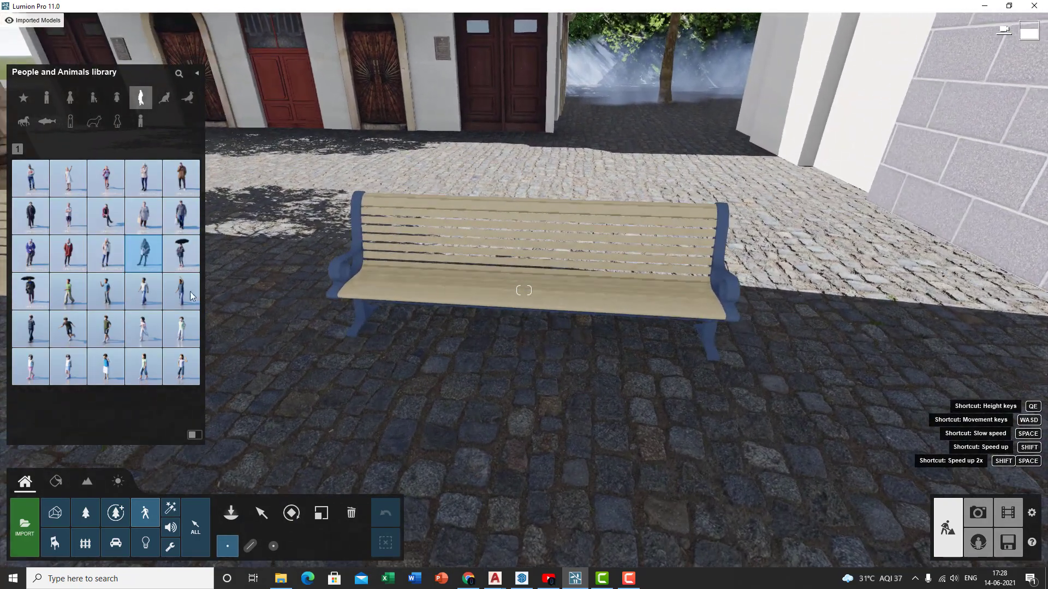
pyautogui.moveTo(109, 226)
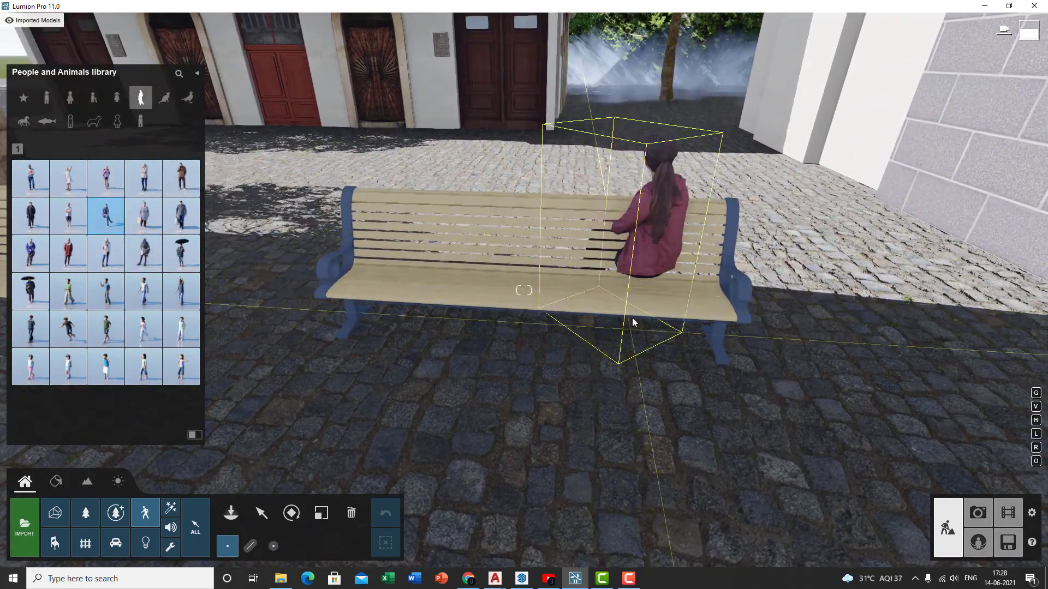
pyautogui.click(634, 359)
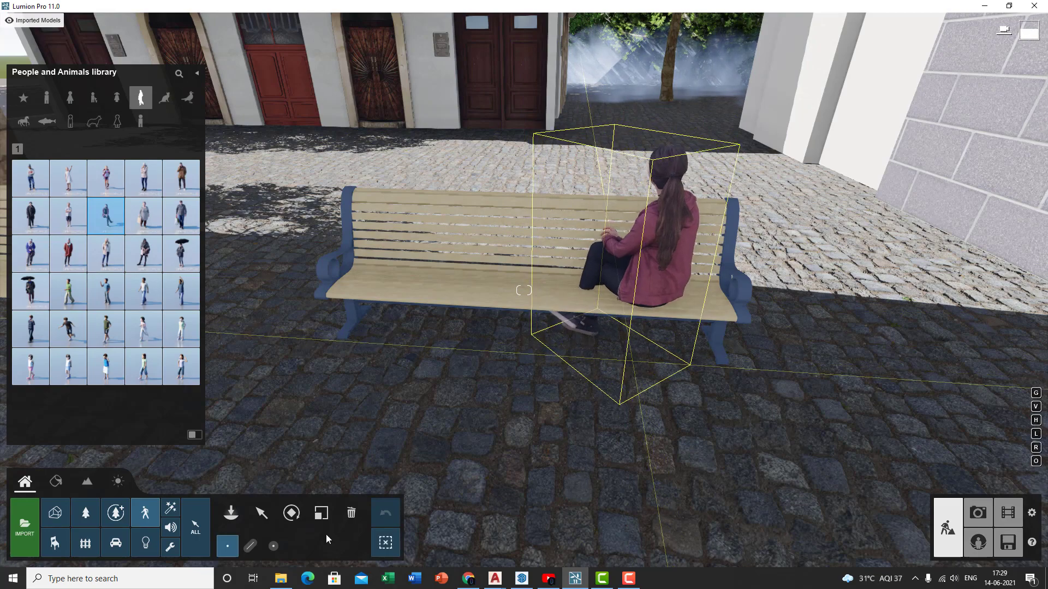
pyautogui.click(293, 514)
pyautogui.moveTo(628, 362); pyautogui.dragTo(645, 438)
# Examine the benches, the side alley and the building's corner from farther back and from different heights
pyautogui.press('s')
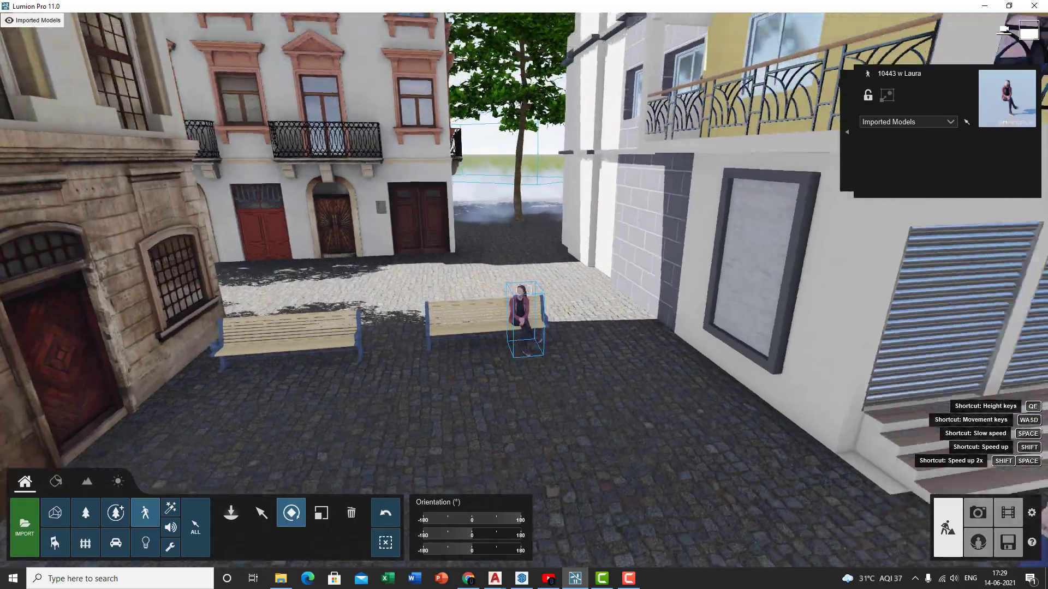
pyautogui.press('s')
pyautogui.moveTo(581, 389); pyautogui.dragTo(597, 371, button='right')
pyautogui.press('s')
pyautogui.press('q')
pyautogui.press('w')
pyautogui.press('e')
pyautogui.moveTo(595, 446); pyautogui.dragTo(554, 431, button='right')
pyautogui.press('w')
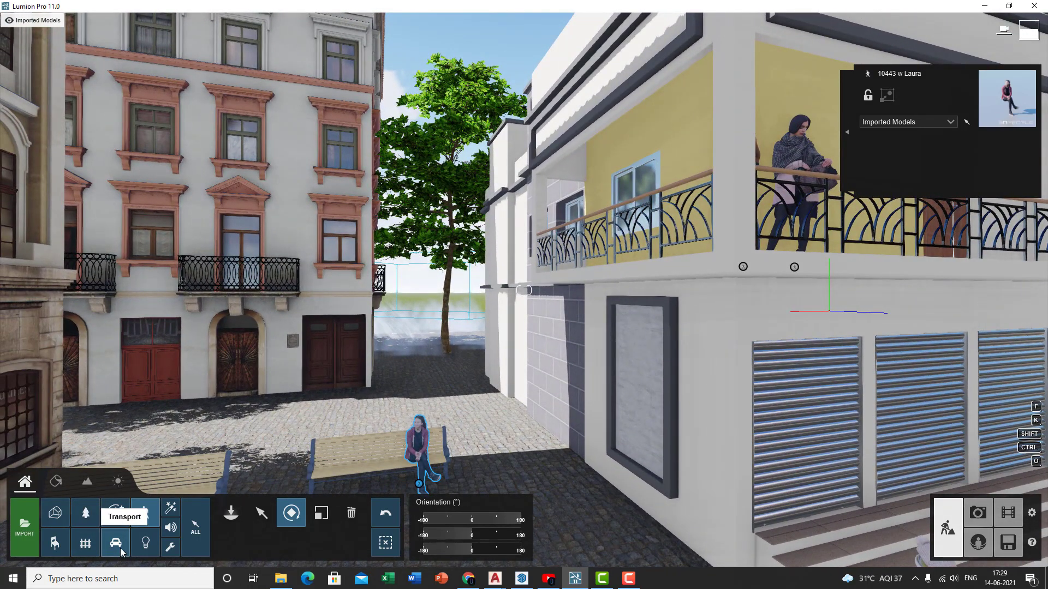
# Place two classic street lamps from the outdoor lighting models on the paving behind the benches, near the alley
pyautogui.click(87, 541)
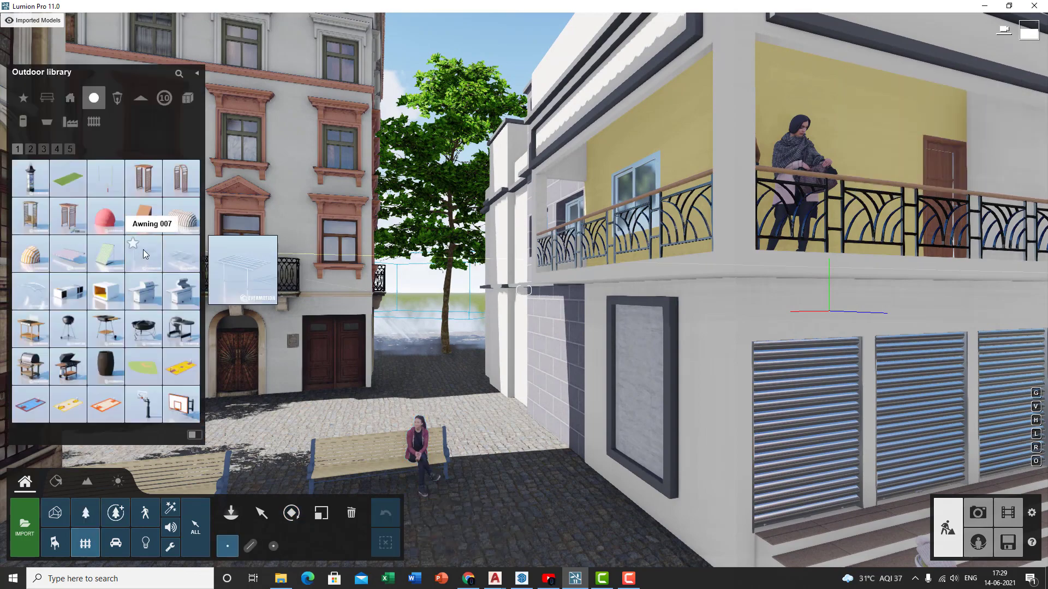
pyautogui.press('w')
pyautogui.press('a')
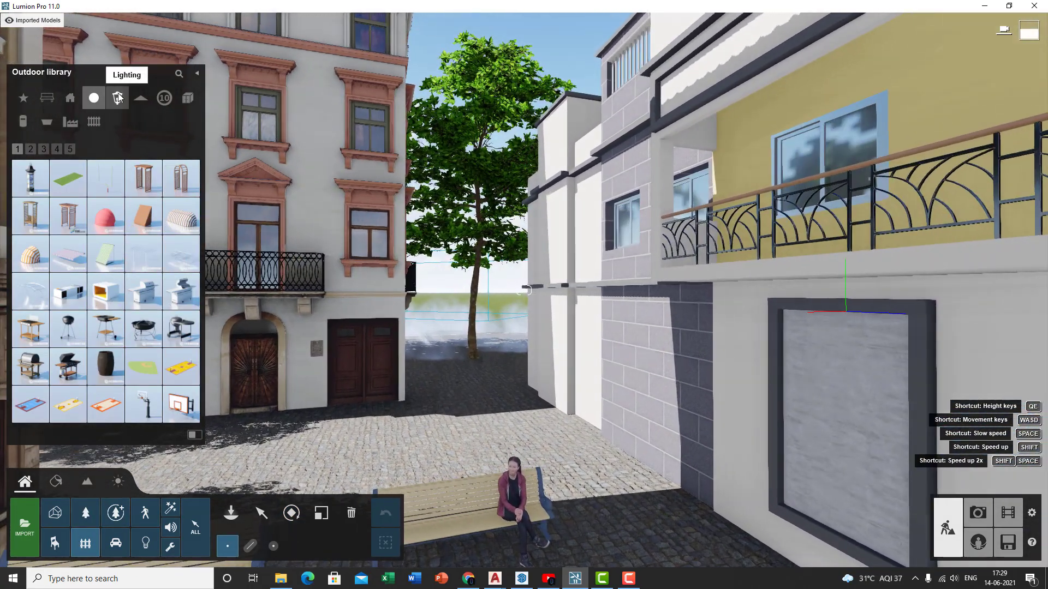
pyautogui.click(116, 98)
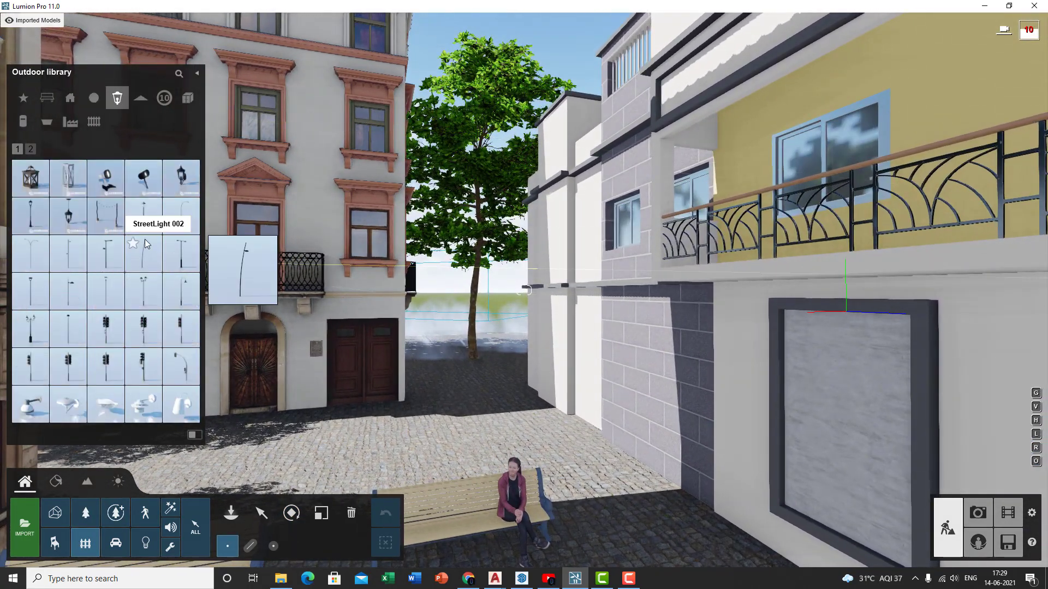
pyautogui.click(147, 219)
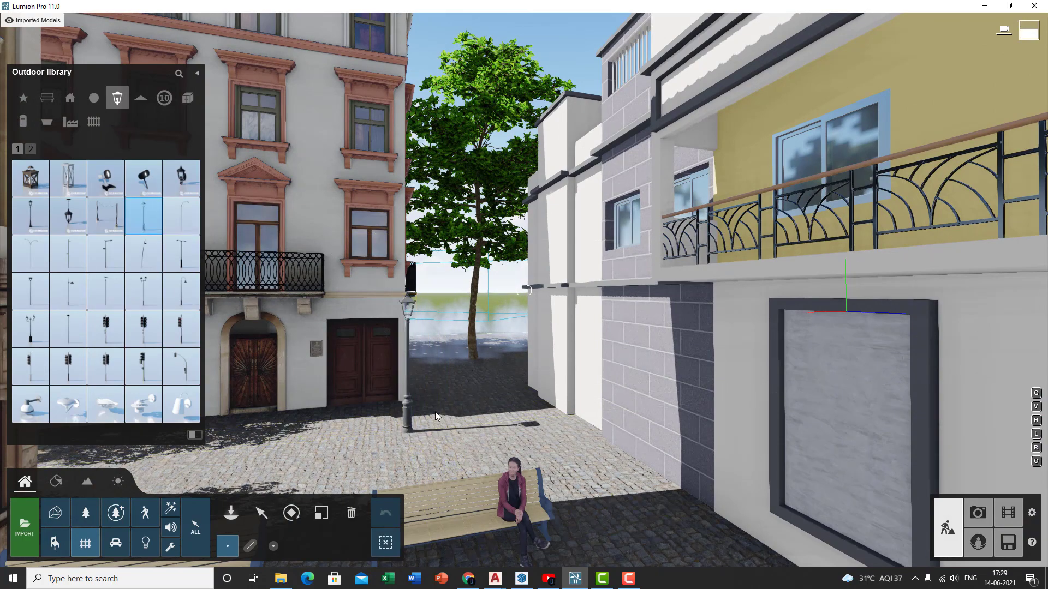
pyautogui.click(436, 412)
pyautogui.press('s')
pyautogui.moveTo(437, 412); pyautogui.dragTo(468, 391, button='right')
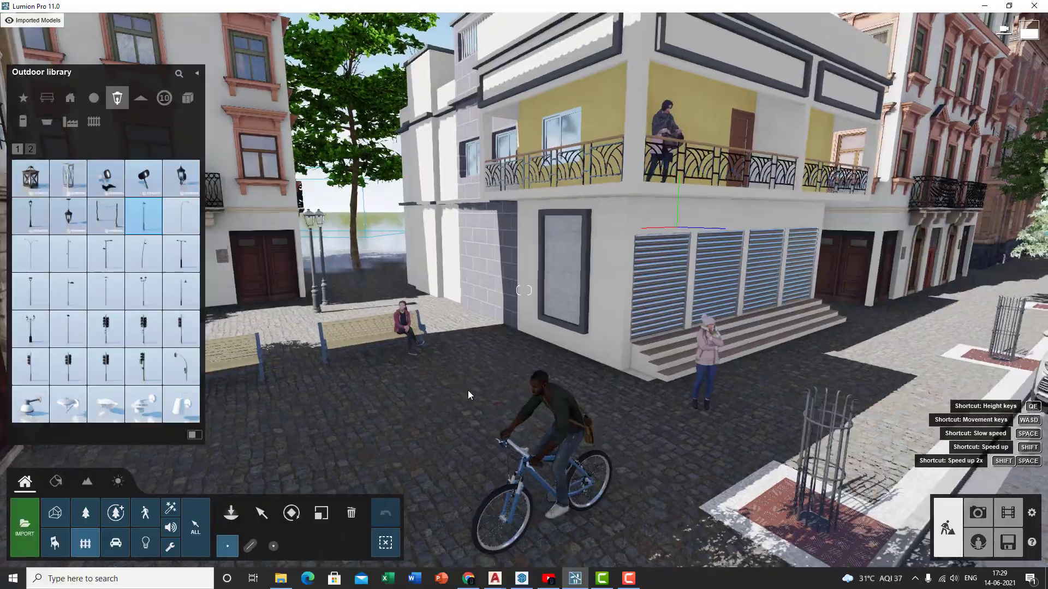
# Copy the Polii Bricks NewSavannaGrey 002 2K material from the dark brick building's wall
pyautogui.press('s')
pyautogui.moveTo(303, 382); pyautogui.dragTo(255, 380, button='right')
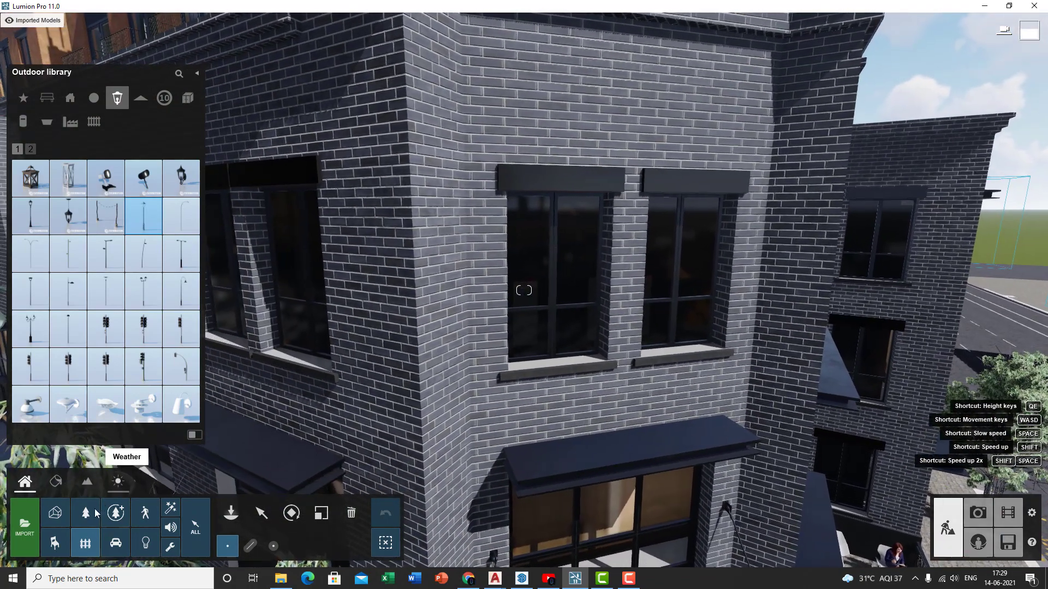
pyautogui.click(56, 481)
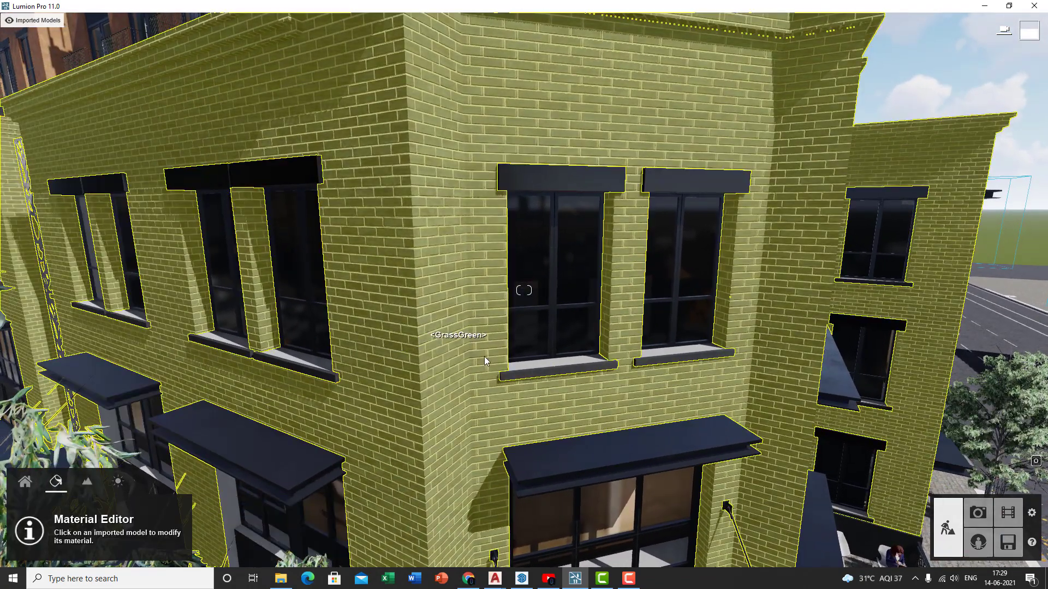
pyautogui.click(569, 368)
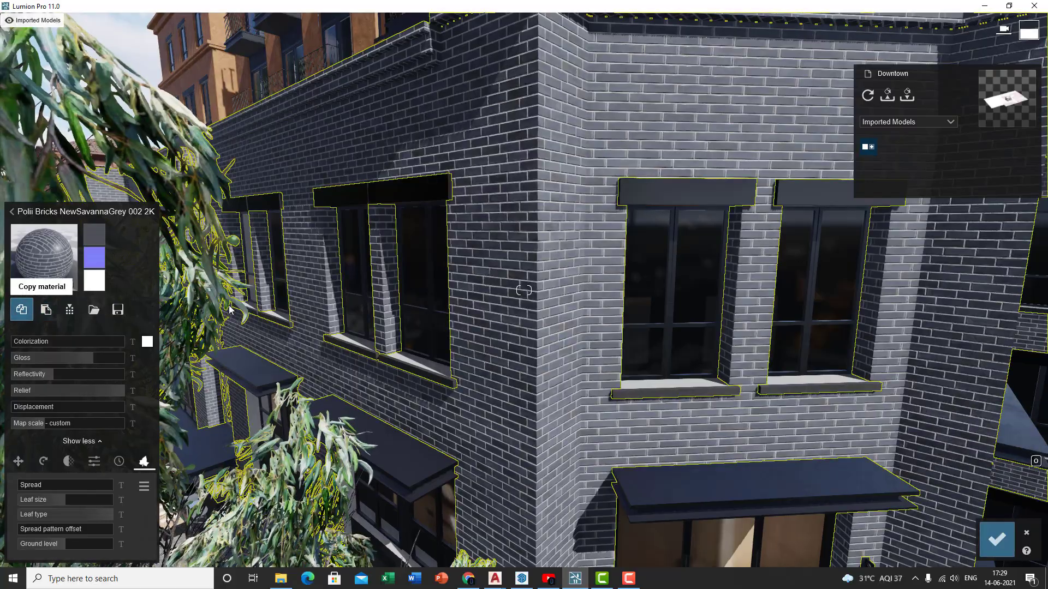
# Paste the copied grey brick material onto the corner building's tiled vertical strip facing the alley
pyautogui.press('w')
pyautogui.moveTo(644, 306); pyautogui.dragTo(454, 305, button='right')
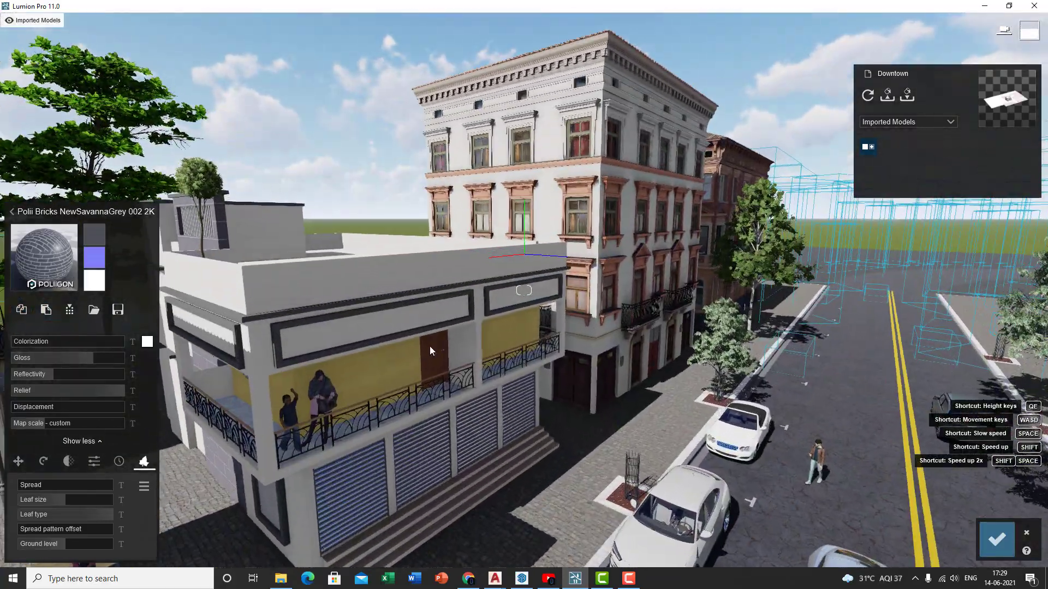
pyautogui.moveTo(430, 346); pyautogui.dragTo(540, 331, button='right')
pyautogui.press('w')
pyautogui.click(45, 311)
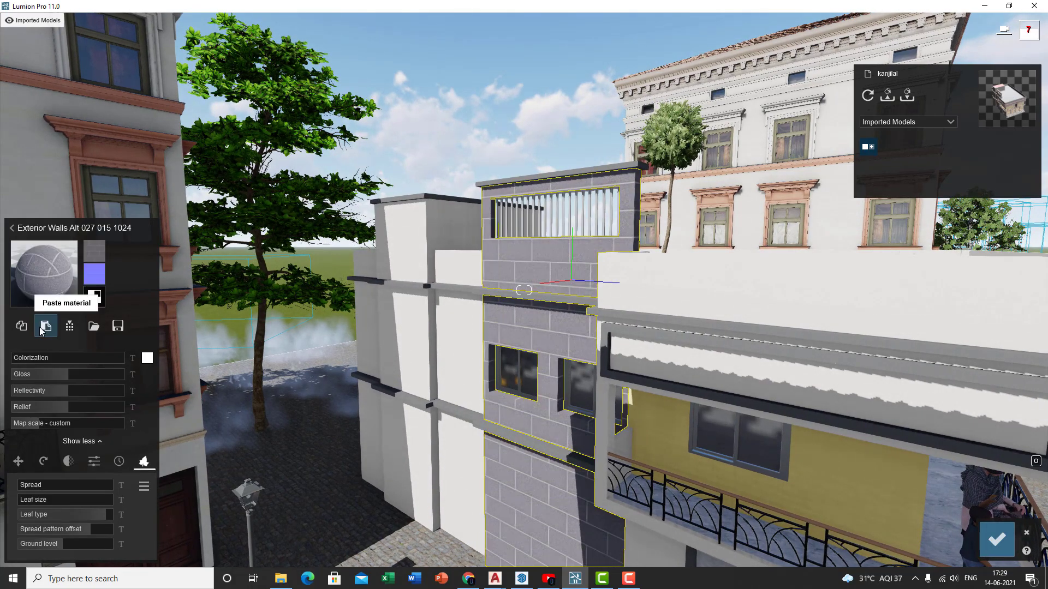
pyautogui.press('e')
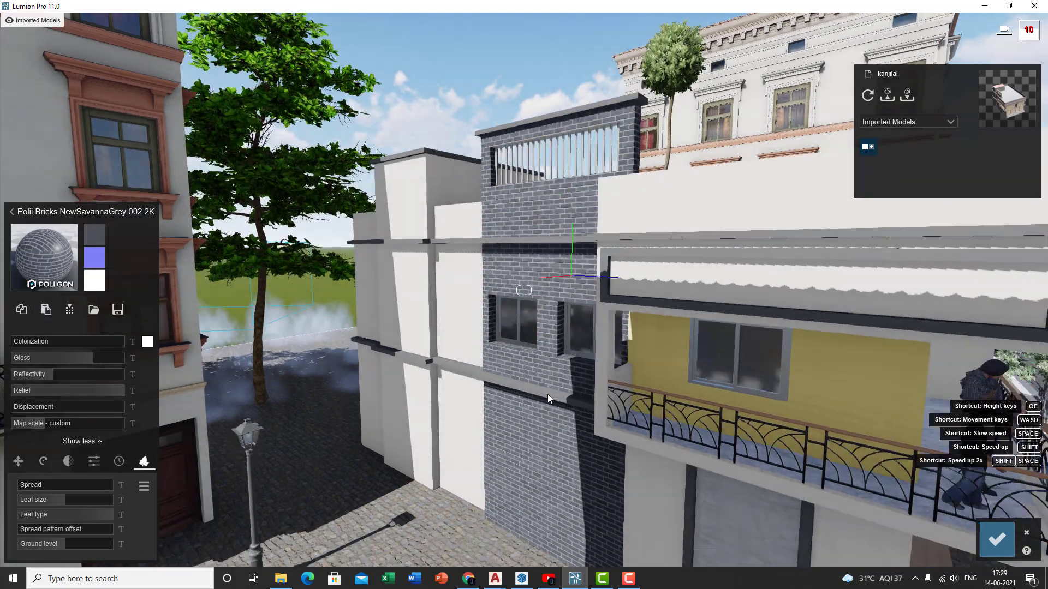
# Copy the Polii TerracottaClayWorn 001 2K stucco from the orange building and paste it onto the corner building's main walls
pyautogui.press('s')
pyautogui.moveTo(548, 394)
pyautogui.mouseDown(button='right')
pyautogui.moveTo(526, 382)
pyautogui.moveTo(540, 376)
pyautogui.mouseUp(button='right')
pyautogui.moveTo(526, 385); pyautogui.dragTo(580, 376, button='right')
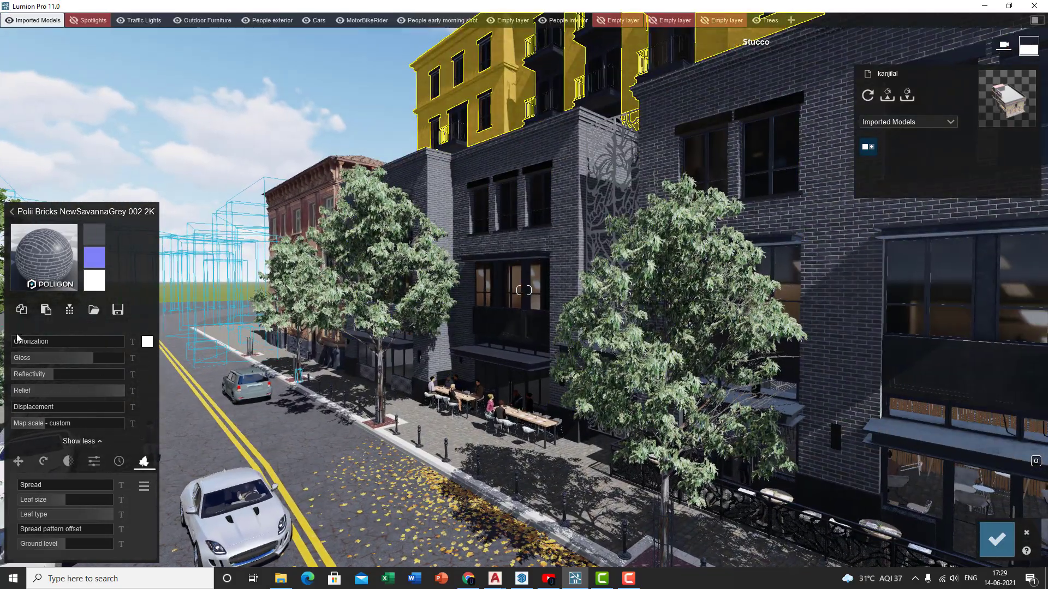
pyautogui.moveTo(627, 203); pyautogui.dragTo(498, 218, button='right')
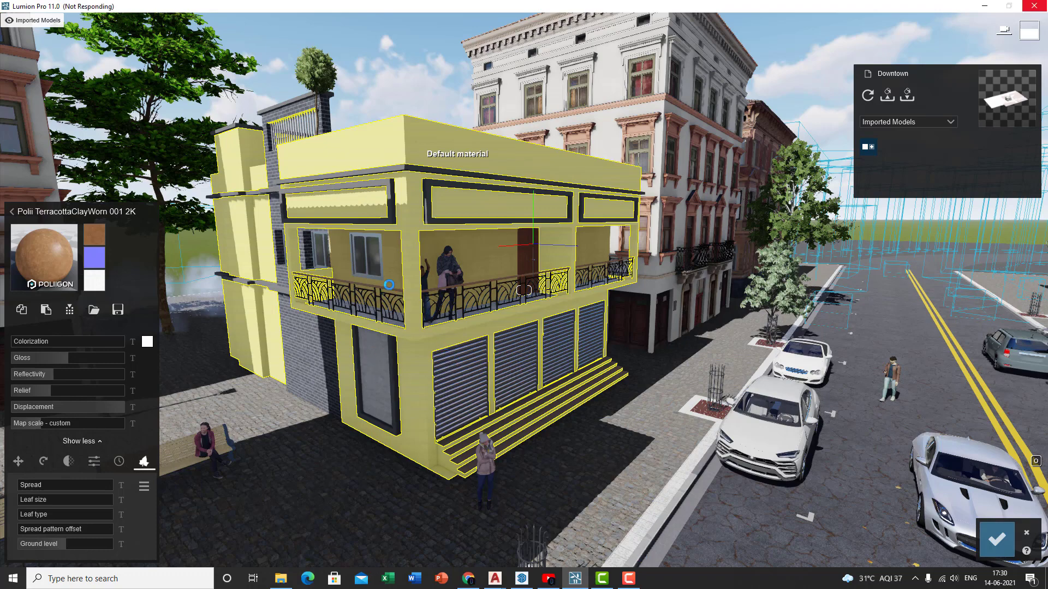
pyautogui.click(628, 578)
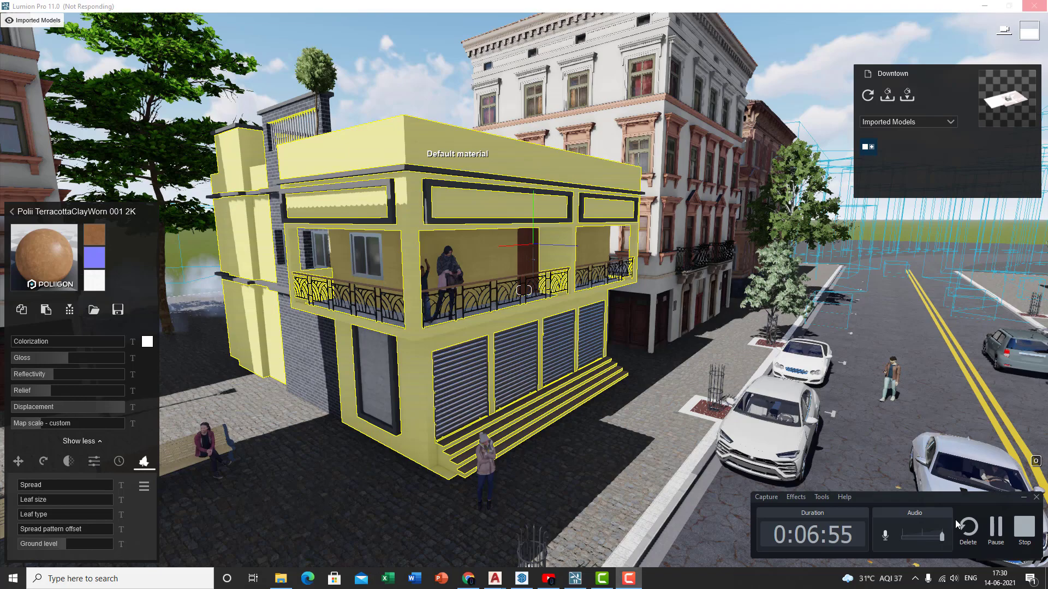
pyautogui.click(995, 530)
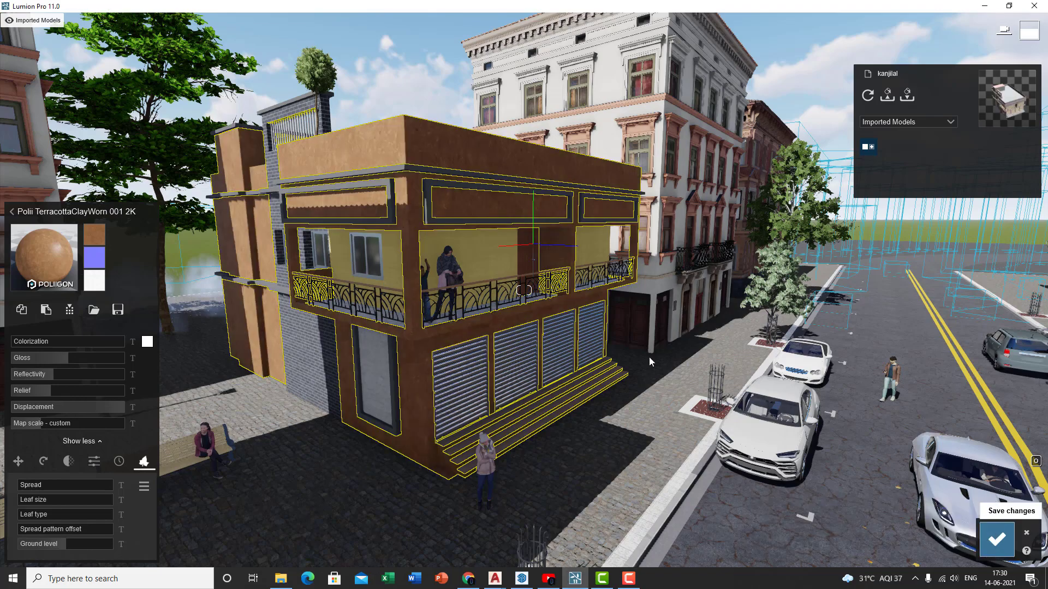
# Paste the copied terracotta clay material onto the khaki back walls of the balcony
pyautogui.press('w')
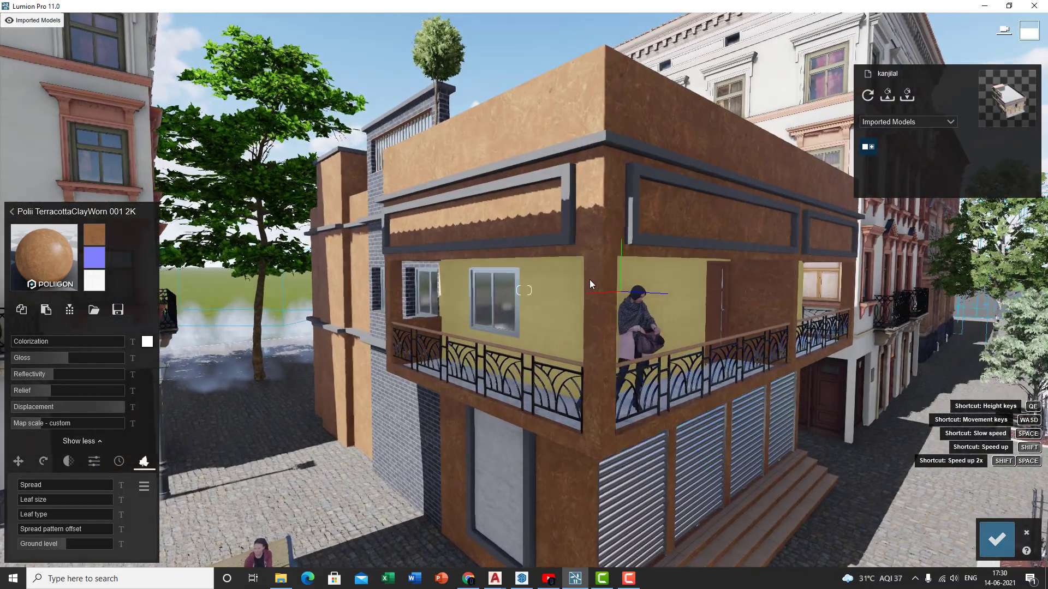
pyautogui.moveTo(589, 280); pyautogui.dragTo(574, 255, button='right')
pyautogui.press('w')
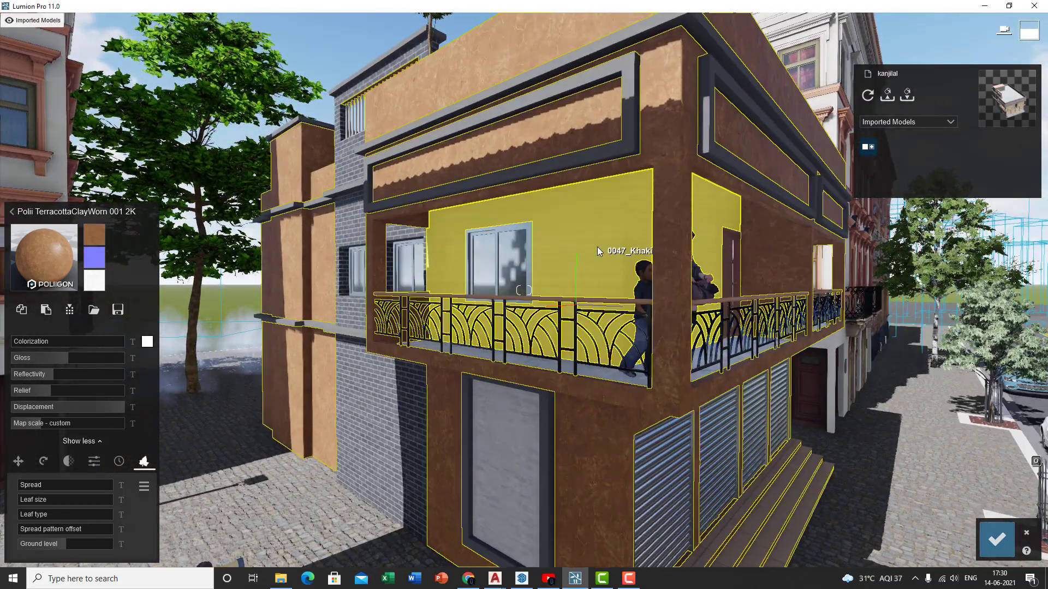
pyautogui.click(599, 250)
pyautogui.click(46, 326)
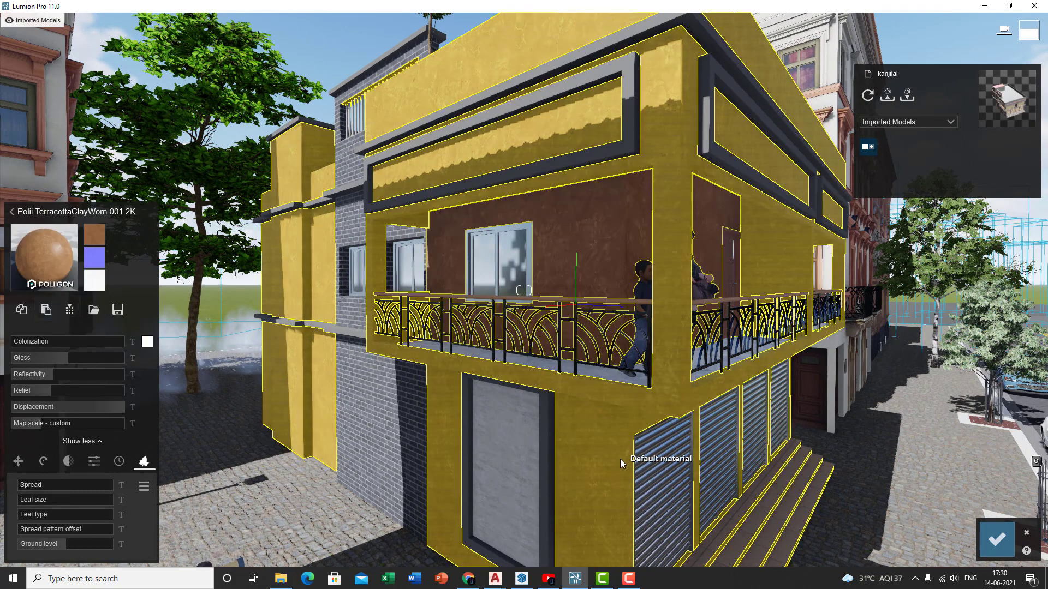
# Try a light pinkish-beige indoor plaster on the corner building's main walls
pyautogui.click(45, 257)
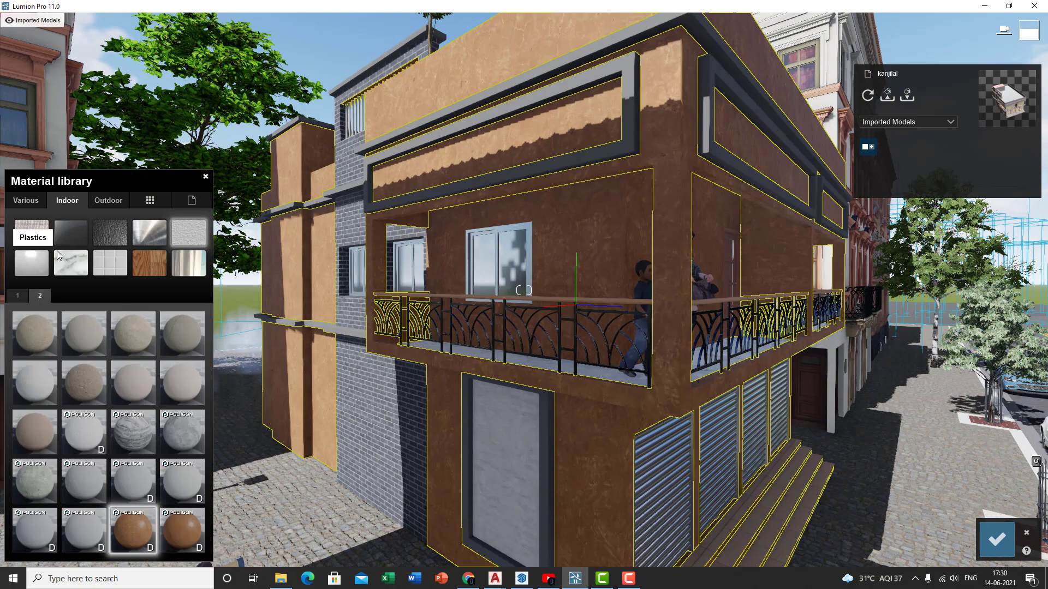
pyautogui.click(129, 387)
pyautogui.moveTo(463, 322); pyautogui.dragTo(98, 245, button='right')
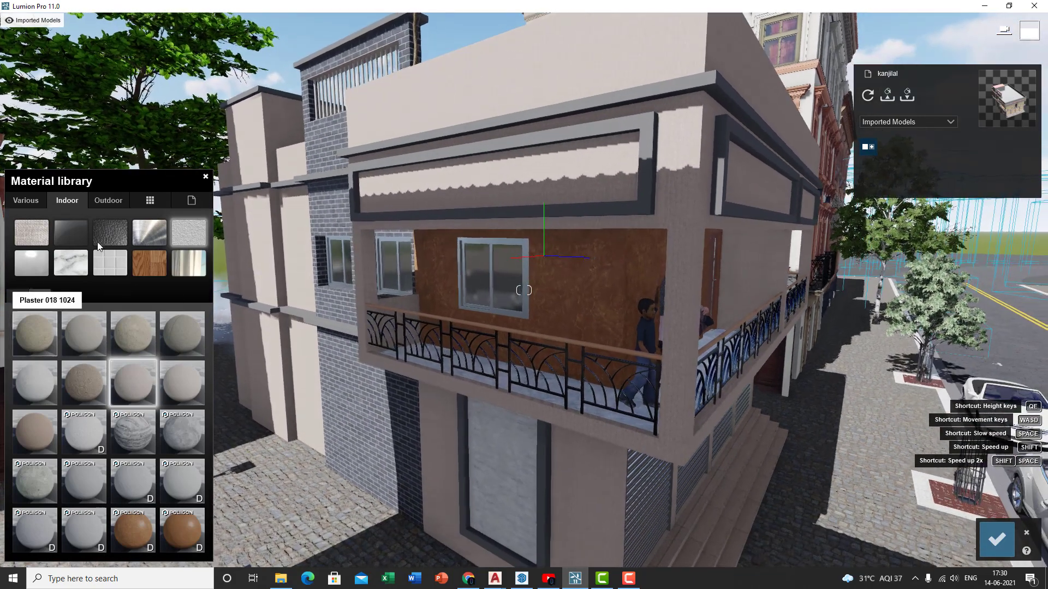
# Try several grey outdoor concretes on the main walls, ending with Concrete 017 1024
pyautogui.click(115, 203)
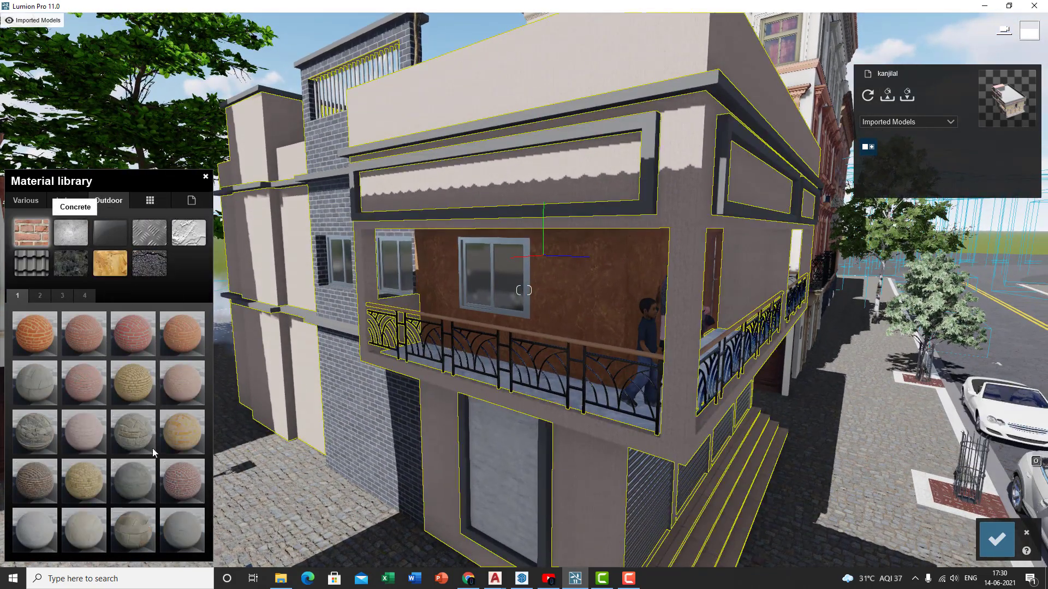
pyautogui.click(71, 233)
pyautogui.click(195, 390)
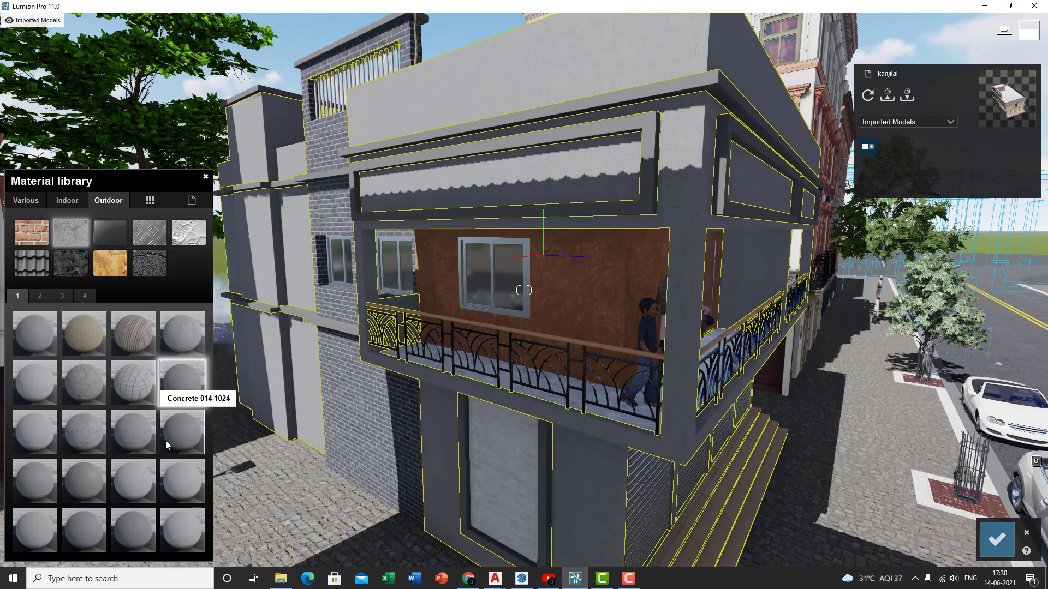
pyautogui.click(137, 435)
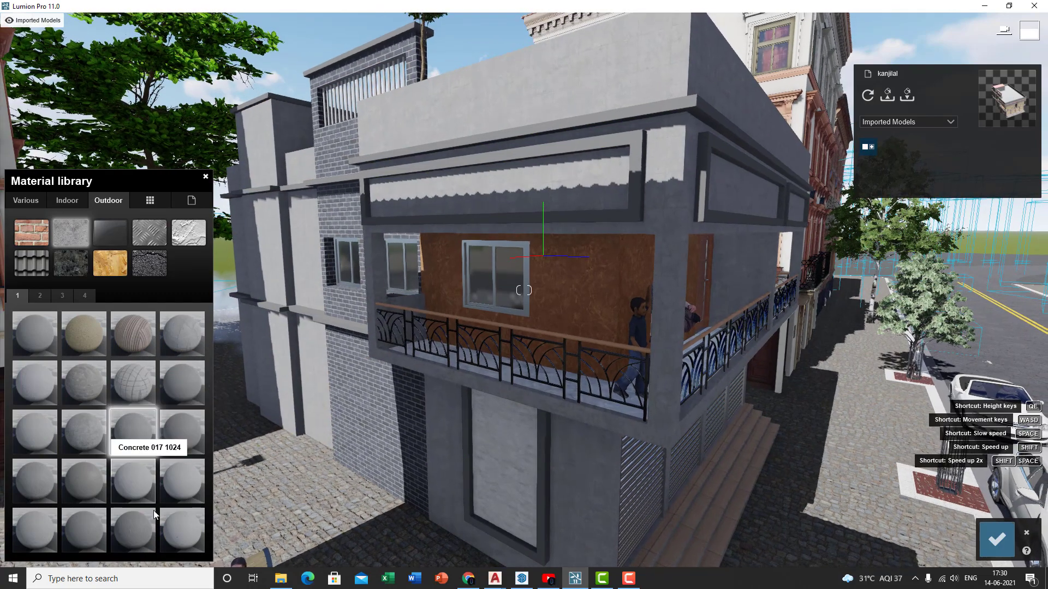
pyautogui.click(134, 485)
pyautogui.press('w')
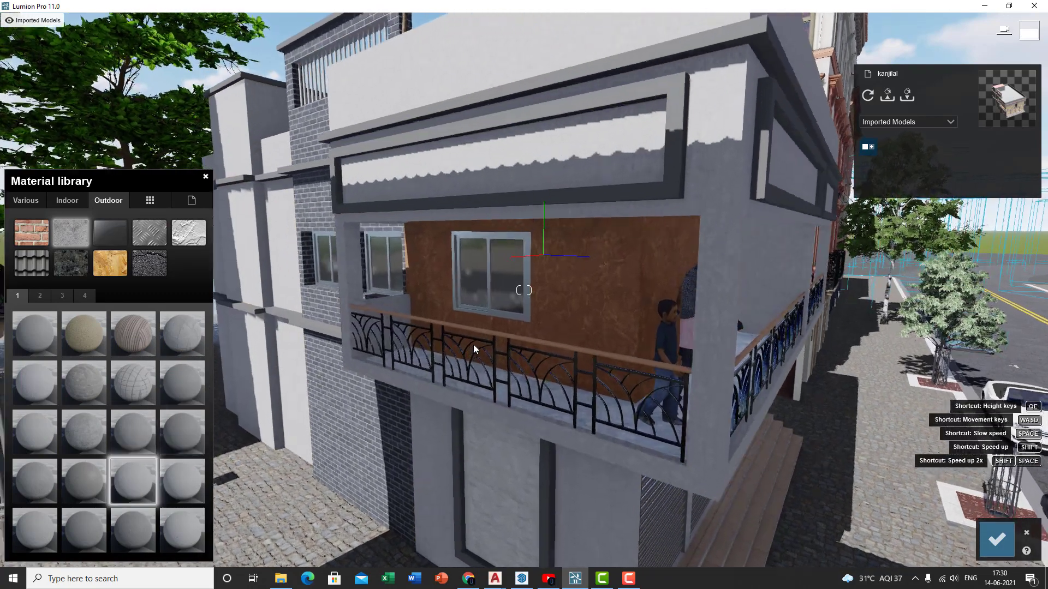
pyautogui.click(191, 238)
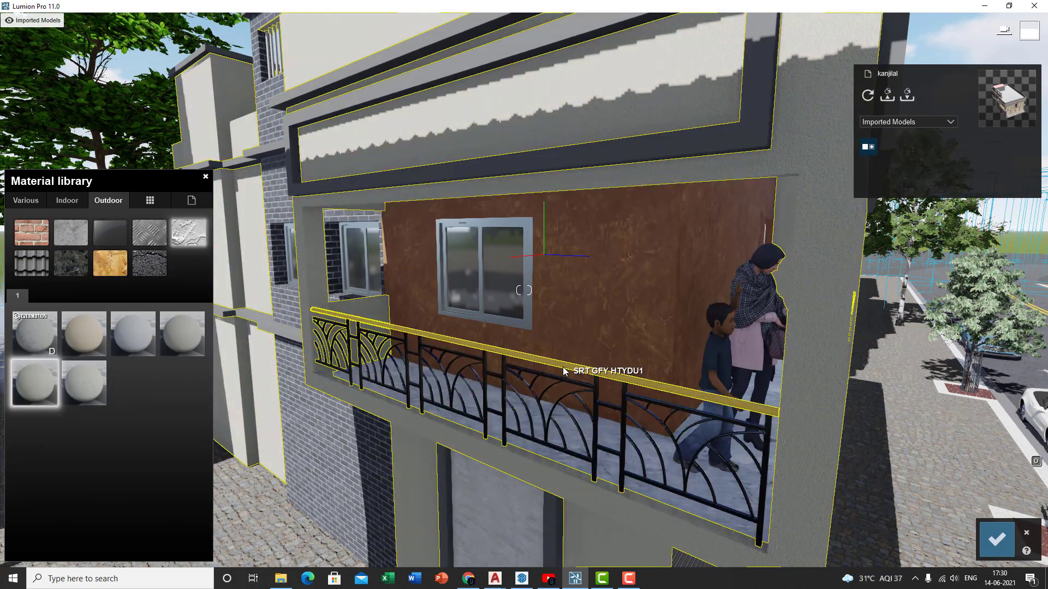
pyautogui.press('q')
pyautogui.click(169, 330)
pyautogui.press('q')
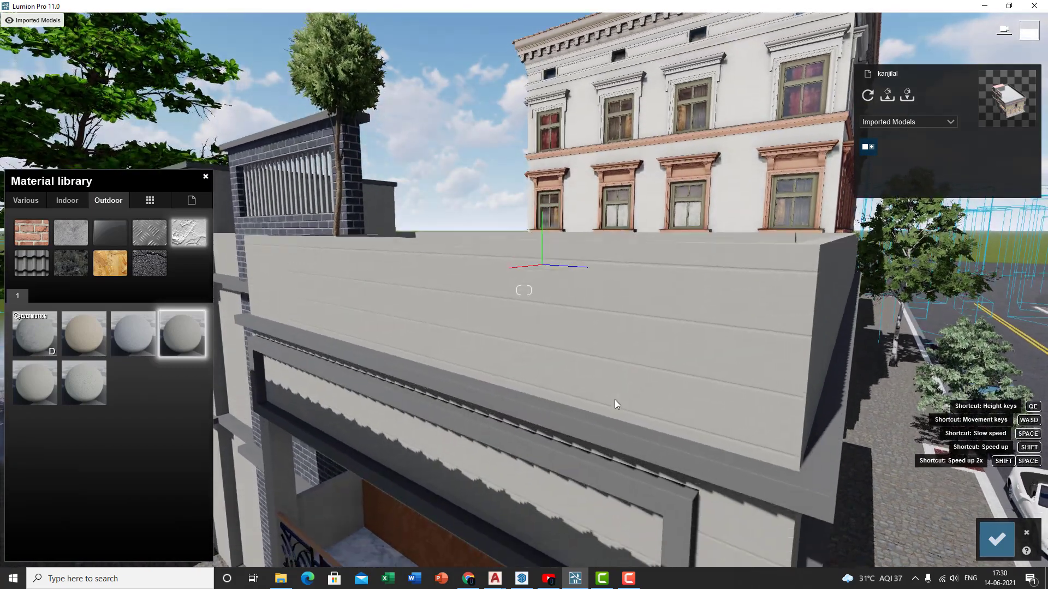
pyautogui.press('e')
pyautogui.press('w')
pyautogui.moveTo(615, 402); pyautogui.dragTo(464, 411, button='right')
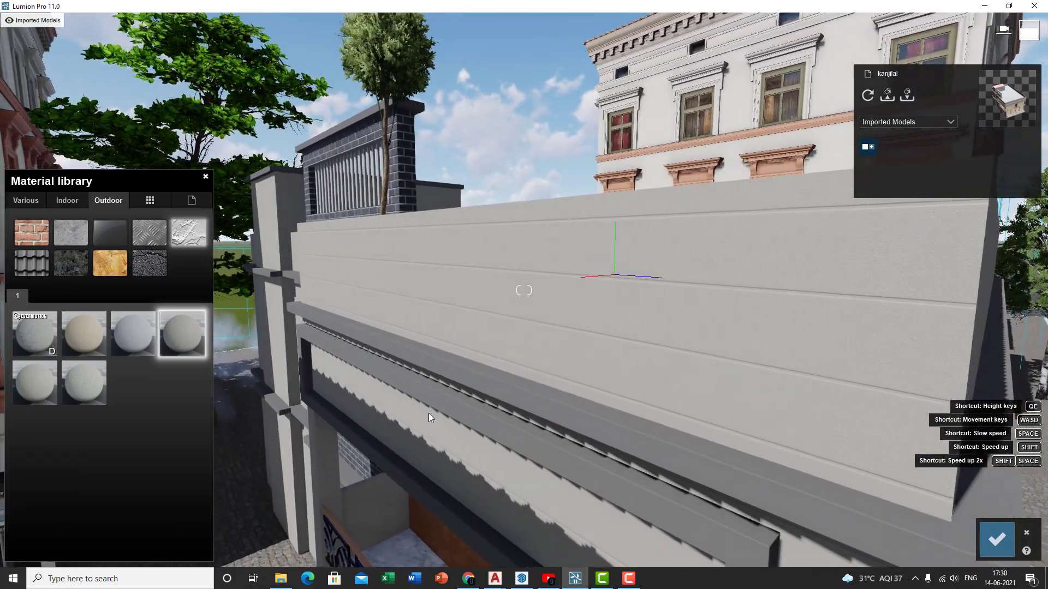
# Raise the main wall plaster's relief to maximum and add slight weathering to it
pyautogui.click(175, 351)
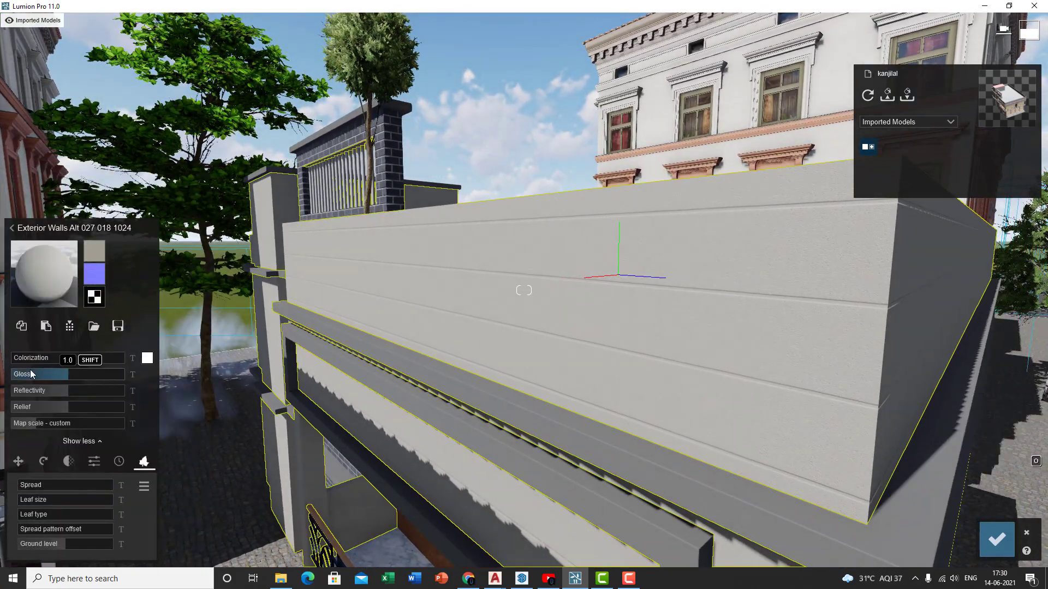
pyautogui.moveTo(51, 409); pyautogui.dragTo(90, 407)
pyautogui.moveTo(176, 407); pyautogui.dragTo(176, 410)
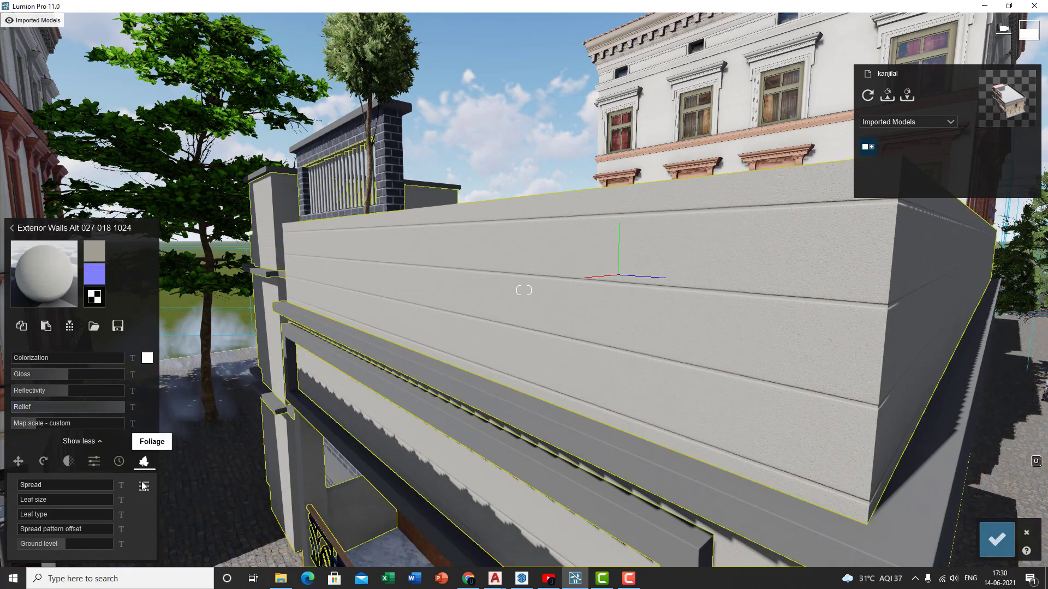
pyautogui.moveTo(33, 491)
pyautogui.mouseDown()
pyautogui.moveTo(54, 486)
pyautogui.moveTo(43, 488)
pyautogui.mouseUp()
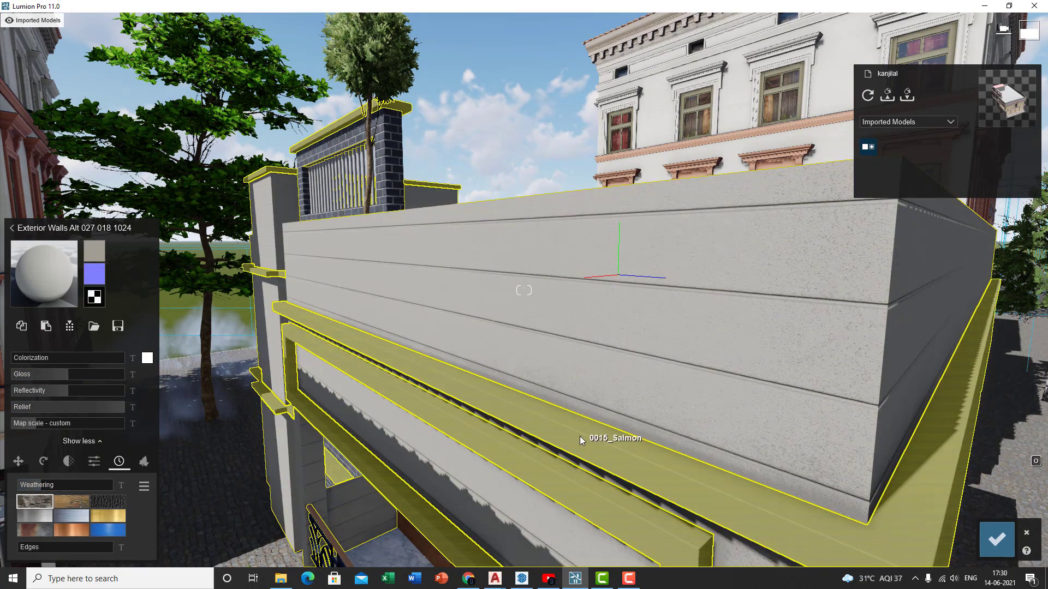
# Darken the colorization of the facade's trim bands and frames to a deeper grey
pyautogui.click(145, 359)
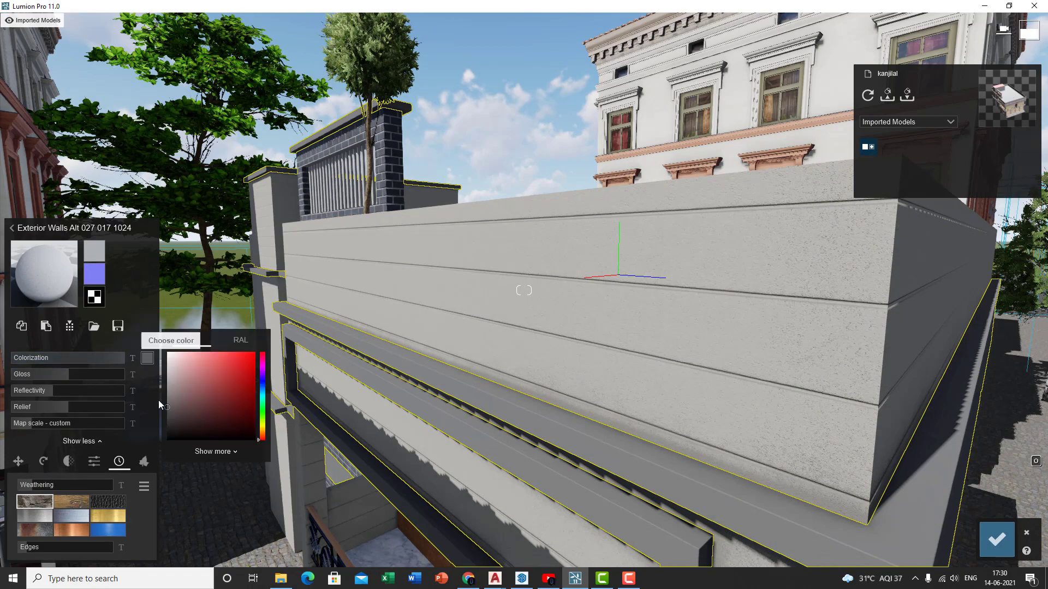
pyautogui.click(169, 417)
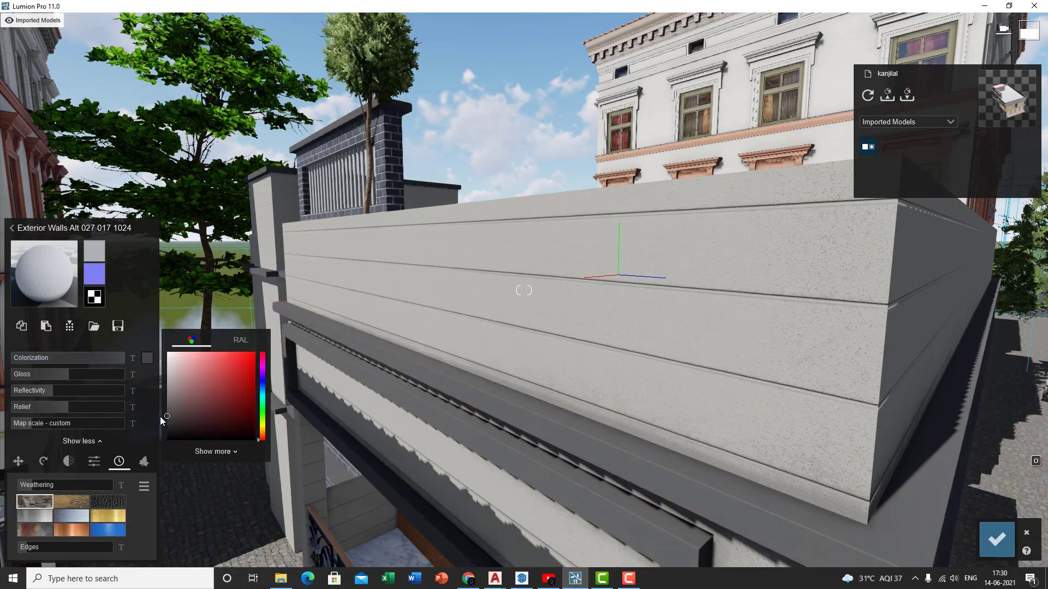
# Try graying the terracotta on the balcony's back walls by setting its colorization to about 0.5
pyautogui.press('s')
pyautogui.moveTo(457, 337); pyautogui.dragTo(567, 363, button='right')
pyautogui.press('s')
pyautogui.press('w')
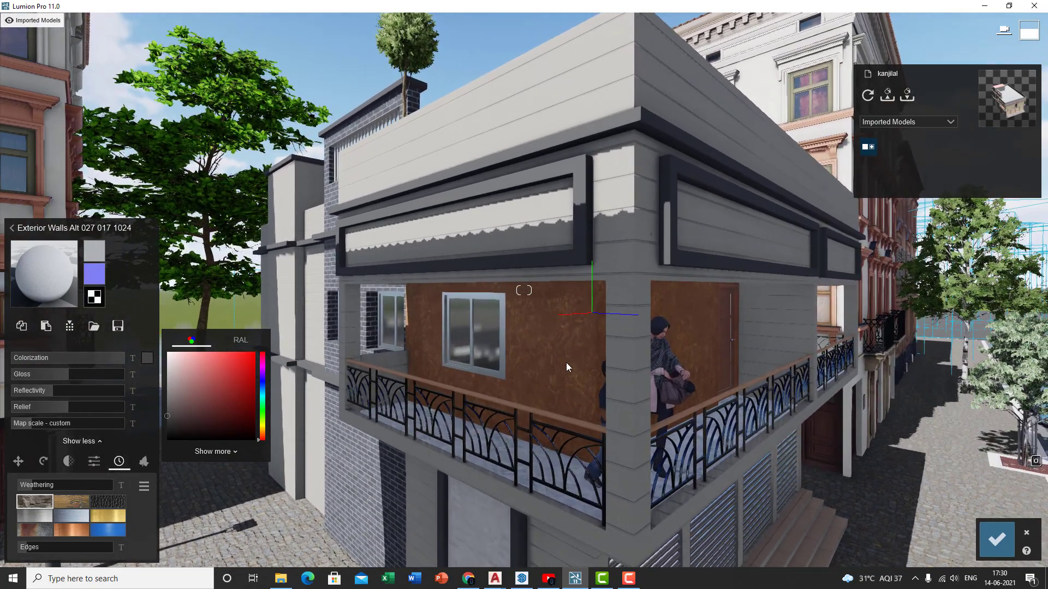
pyautogui.click(565, 362)
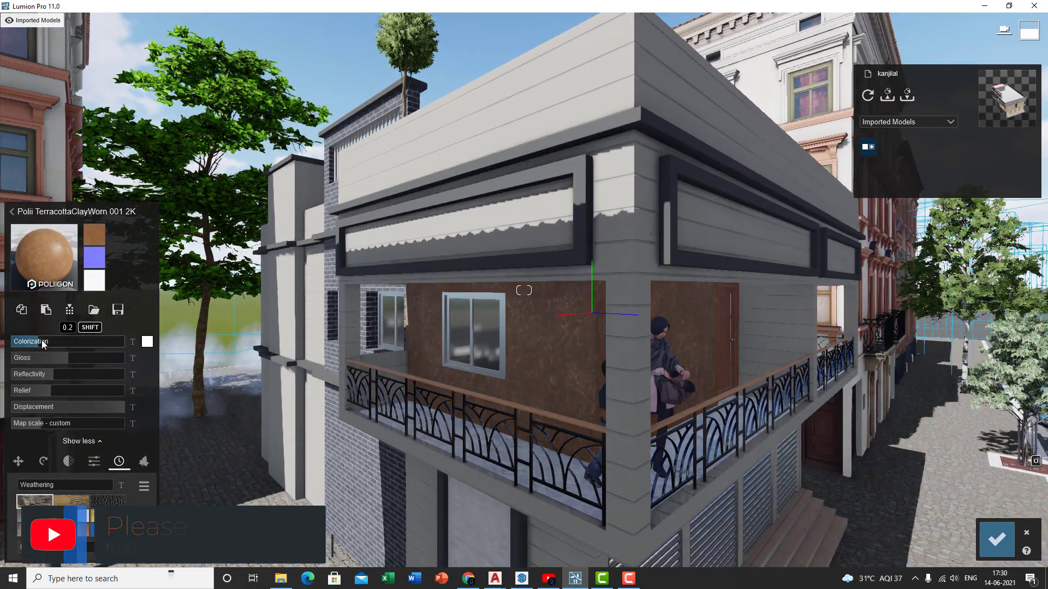
pyautogui.moveTo(15, 342); pyautogui.dragTo(59, 344)
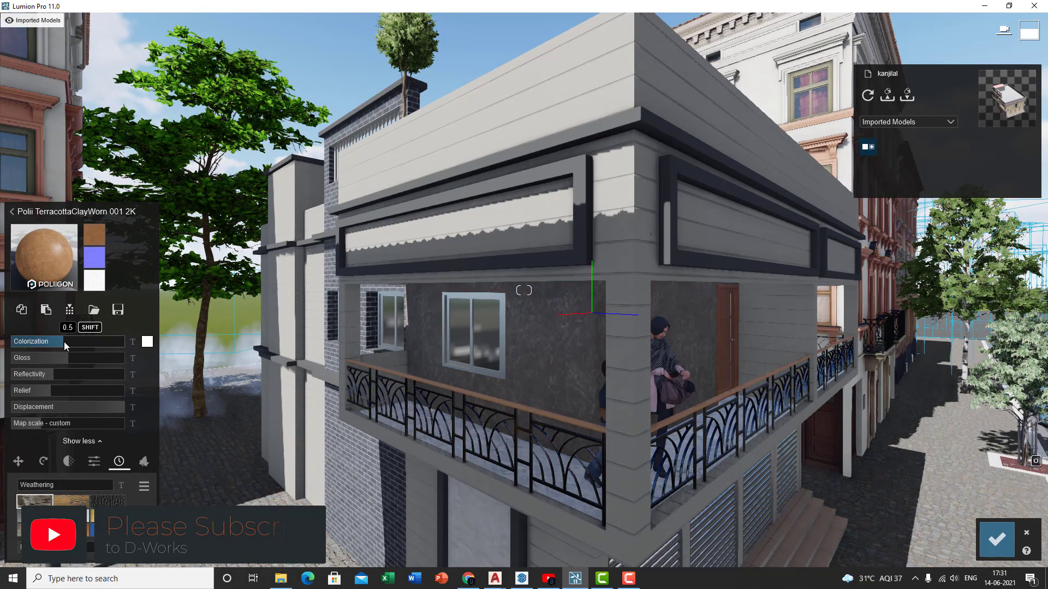
# Try a tan Poliigon tile from the indoor tile materials on the balcony's back walls
pyautogui.scroll(2, 65, 346)
pyautogui.click(45, 258)
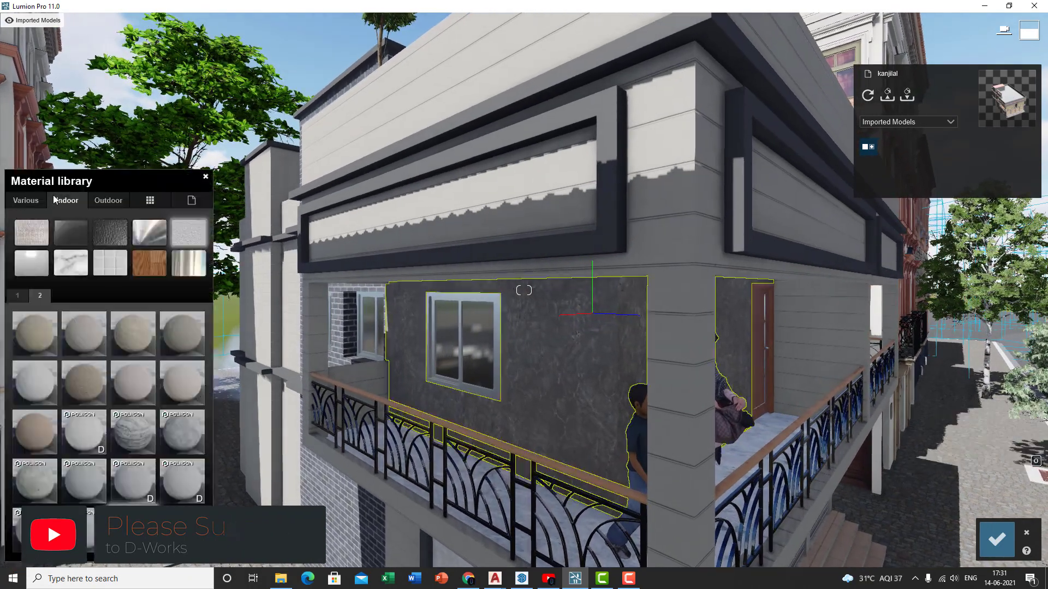
pyautogui.click(110, 263)
pyautogui.press('w')
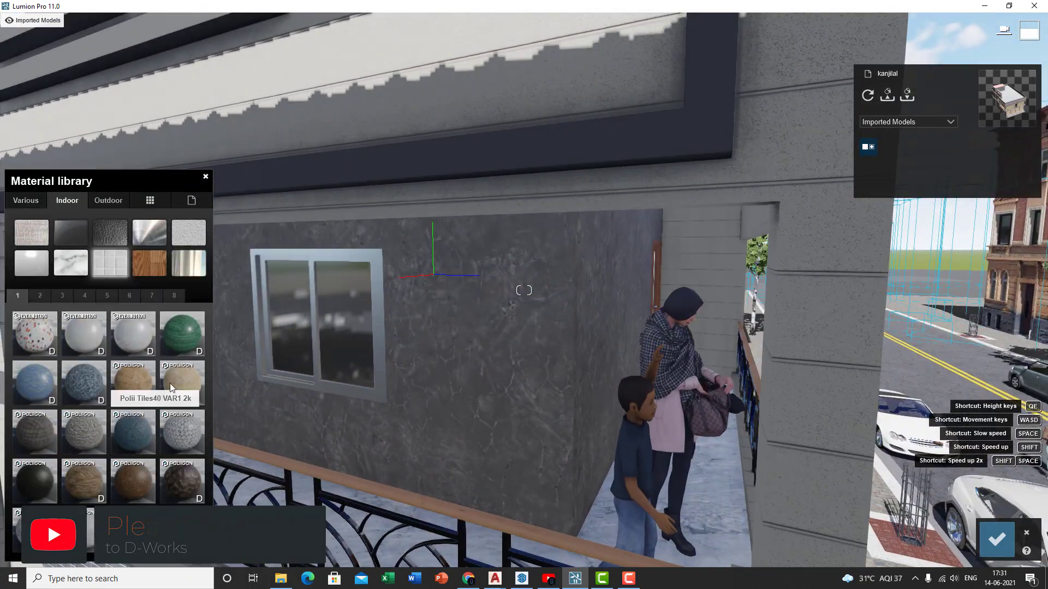
pyautogui.click(170, 388)
pyautogui.moveTo(495, 393); pyautogui.dragTo(449, 362, button='right')
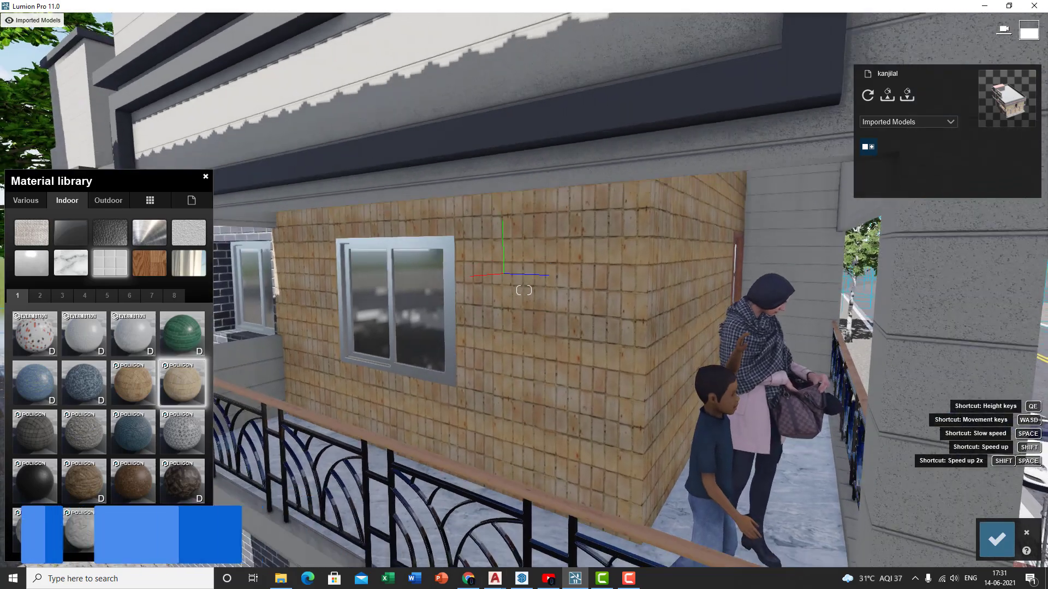
# Try a dark brown stone tile on the balcony's back walls and check it from outside
pyautogui.click(87, 480)
pyautogui.press('d')
pyautogui.moveTo(726, 355); pyautogui.dragTo(621, 352, button='right')
pyautogui.press('s')
# Try other tiles on the balcony's back walls and apply the grey herringbone Polii TilesMarble 059 2k
pyautogui.press('a')
pyautogui.press('w')
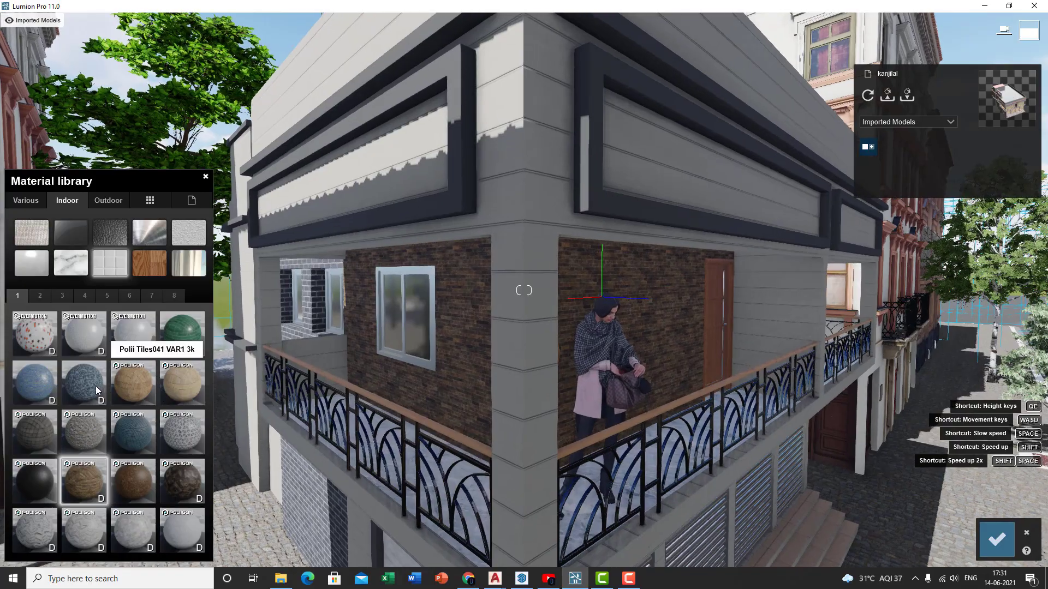
pyautogui.click(106, 388)
pyautogui.click(80, 536)
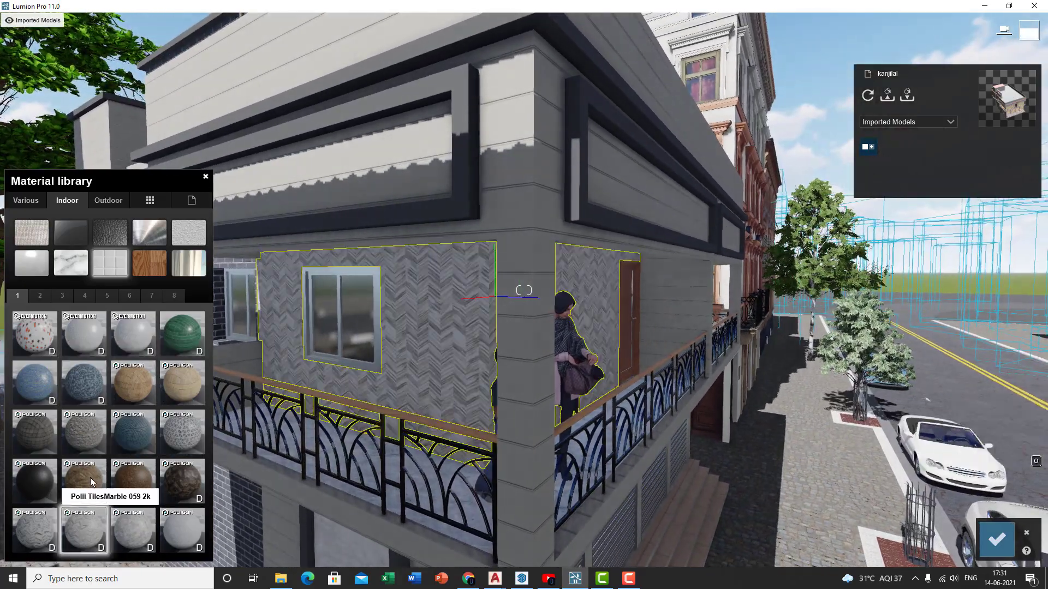
# Try another indoor tile on the balcony's back walls, reapply the herringbone Polii TilesMarble 059 2k and check it from the corner
pyautogui.click(88, 476)
pyautogui.press('a')
pyautogui.click(86, 544)
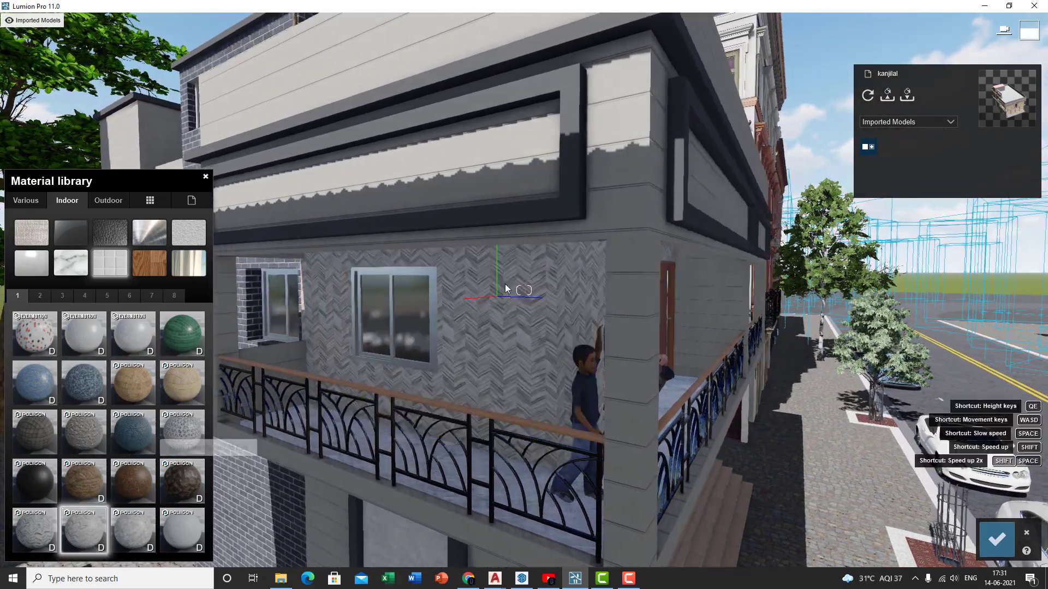
pyautogui.press('d')
pyautogui.press('e')
pyautogui.press('s')
pyautogui.moveTo(499, 405); pyautogui.dragTo(496, 317, button='right')
pyautogui.press('w')
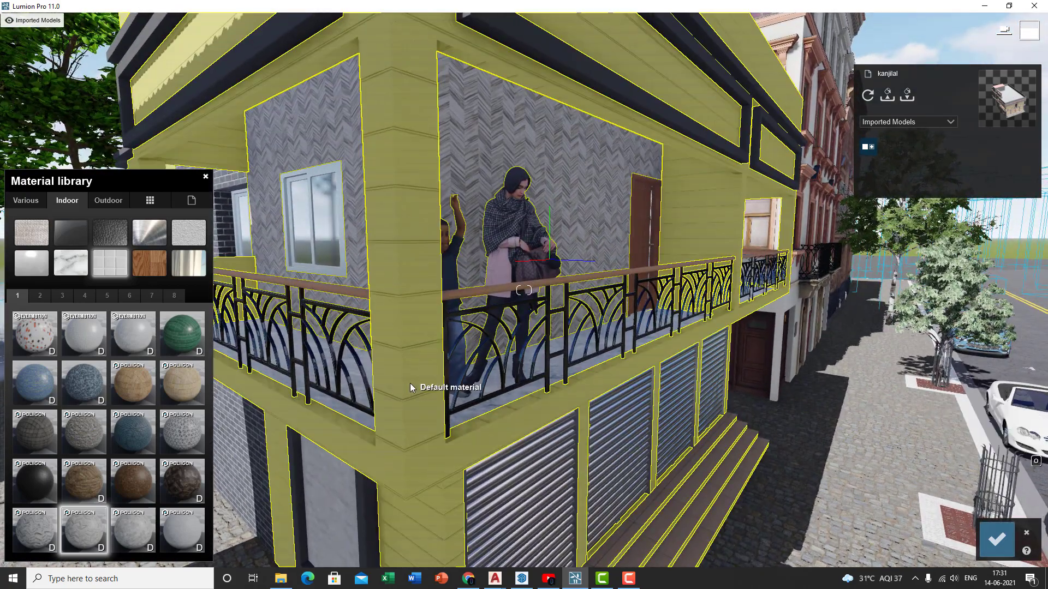
pyautogui.click(411, 383)
pyautogui.moveTo(35, 356); pyautogui.dragTo(100, 361)
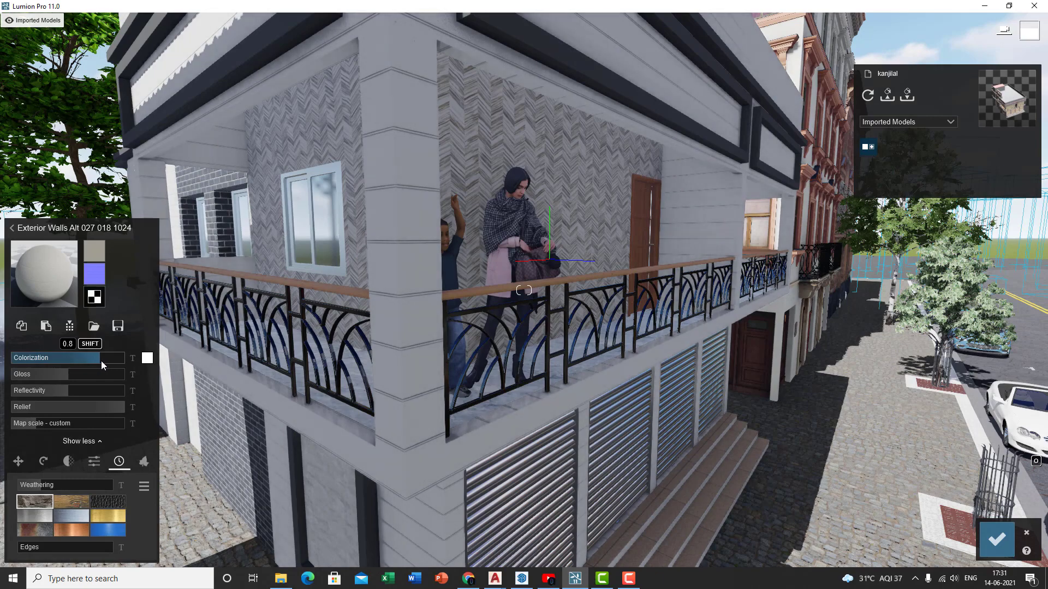
pyautogui.press('s')
pyautogui.press('a')
pyautogui.moveTo(506, 277); pyautogui.dragTo(434, 237, button='right')
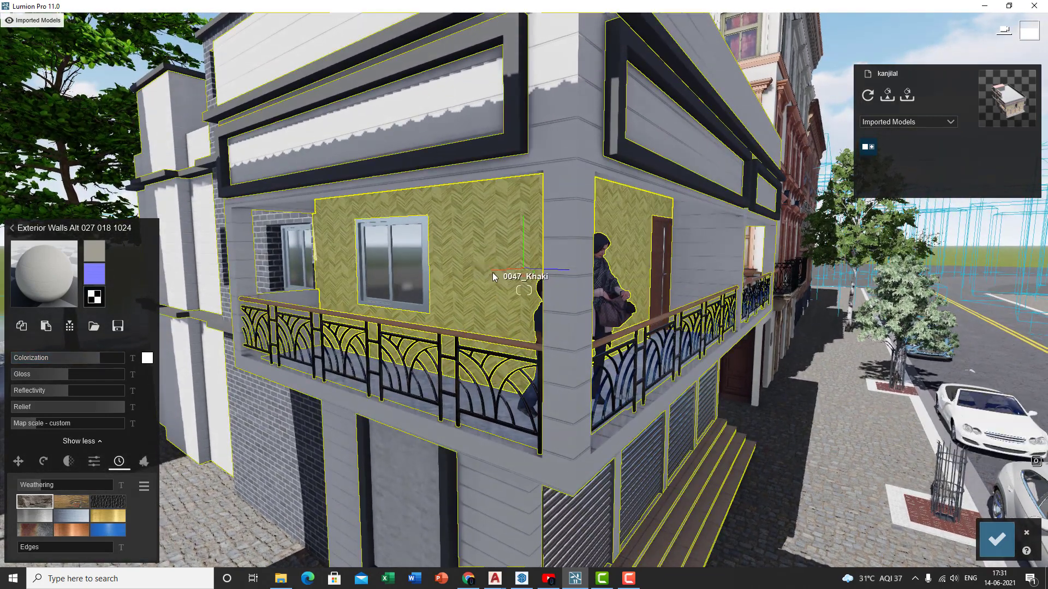
# Try the white indoor tile with red and black diamonds on the balcony's back walls
pyautogui.click(495, 276)
pyautogui.press('w')
pyautogui.click(77, 292)
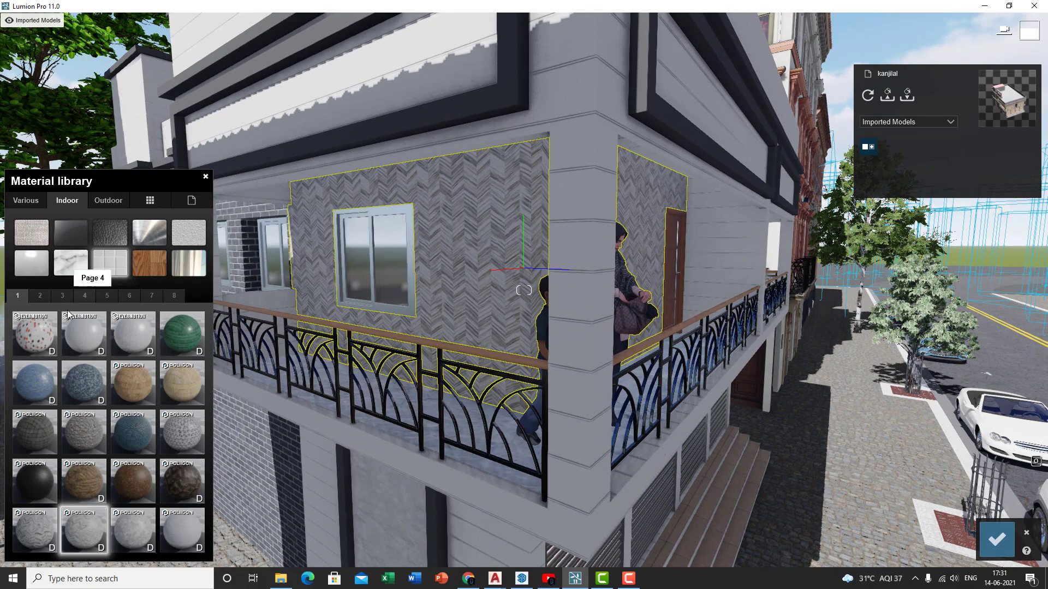
pyautogui.click(34, 334)
pyautogui.press('w')
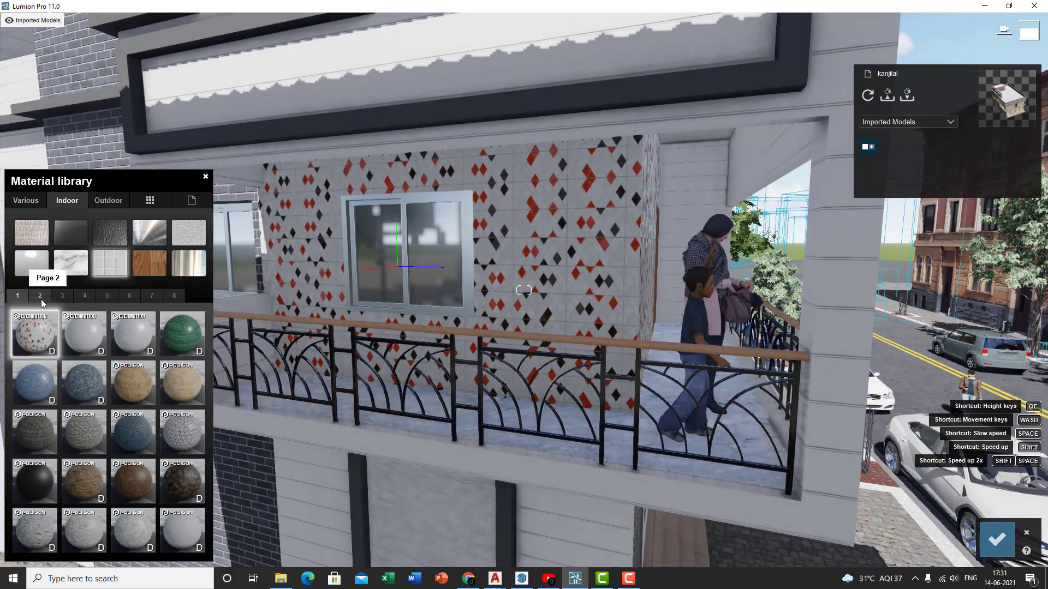
# Try the dark banded stone tile Polii Tiles 07 01 3k on the balcony's back walls
pyautogui.click(39, 296)
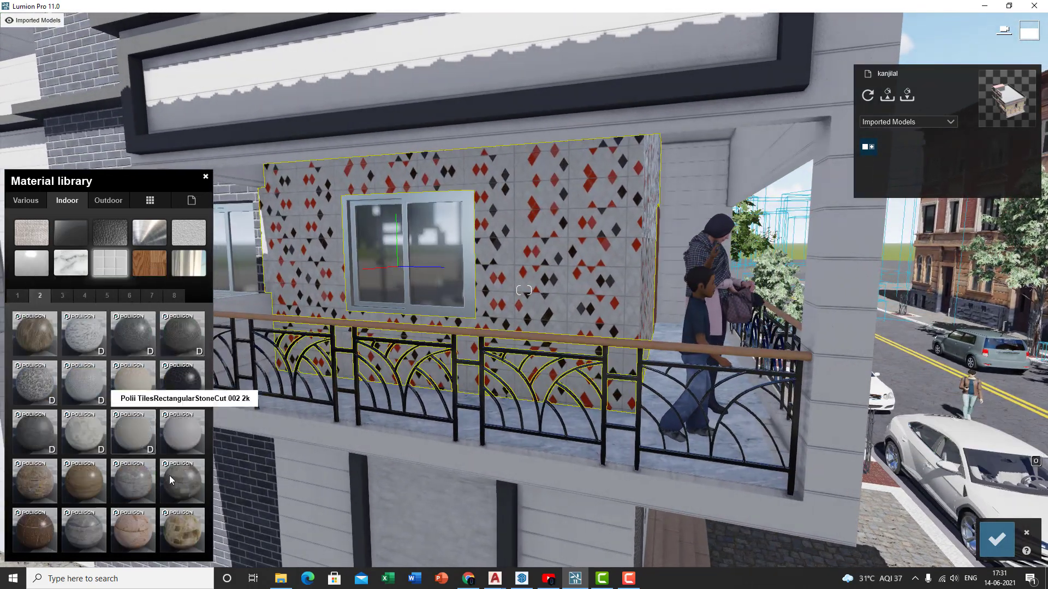
pyautogui.click(184, 491)
pyautogui.press('s')
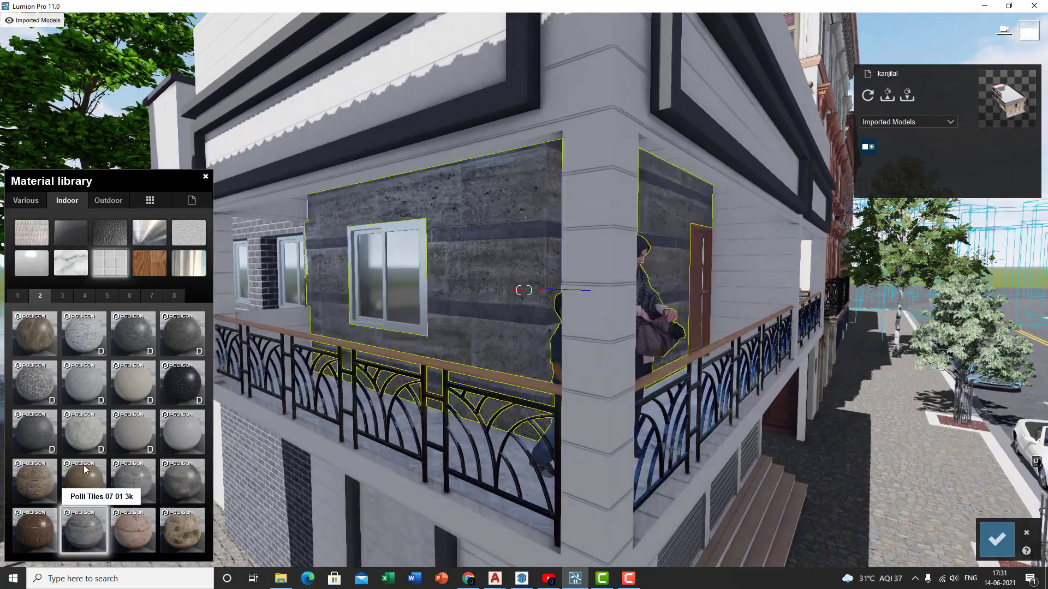
# Try the grey mosaic tile on the balcony's back walls and check both the window and door sides
pyautogui.click(30, 381)
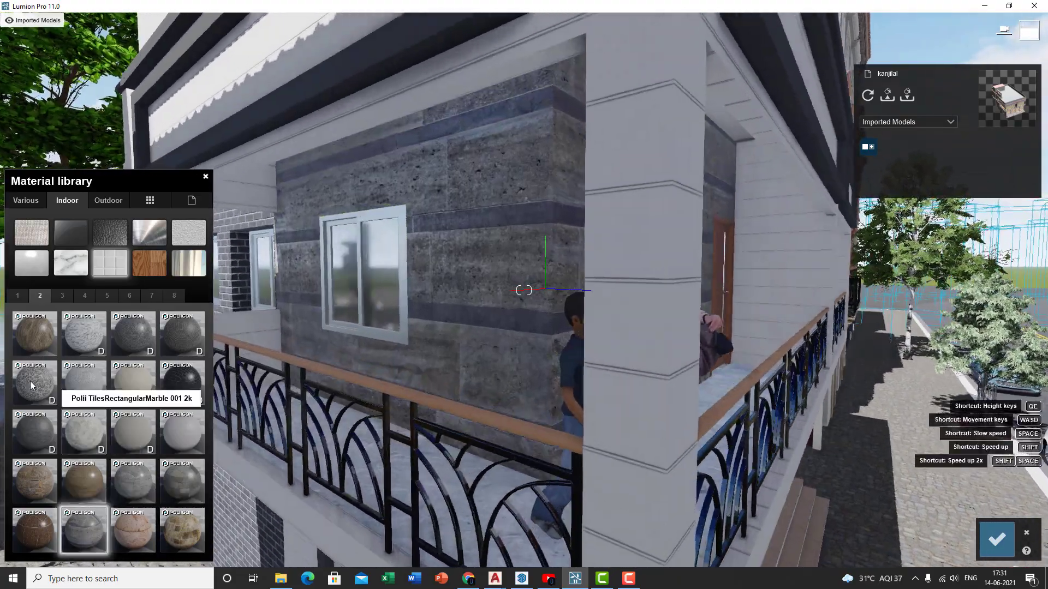
pyautogui.press('a')
pyautogui.press('w')
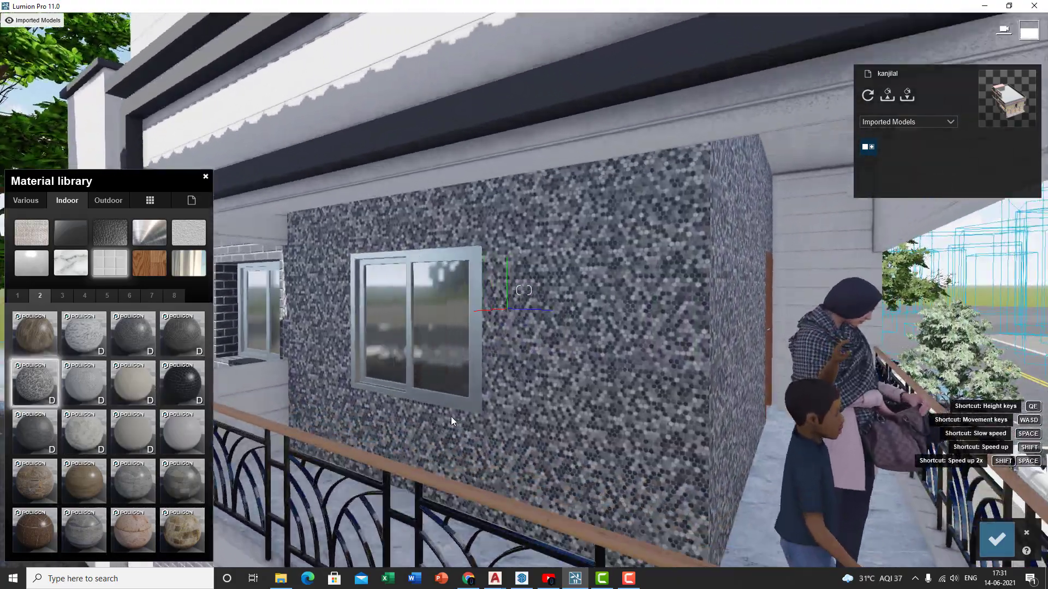
pyautogui.press('d')
pyautogui.press('s')
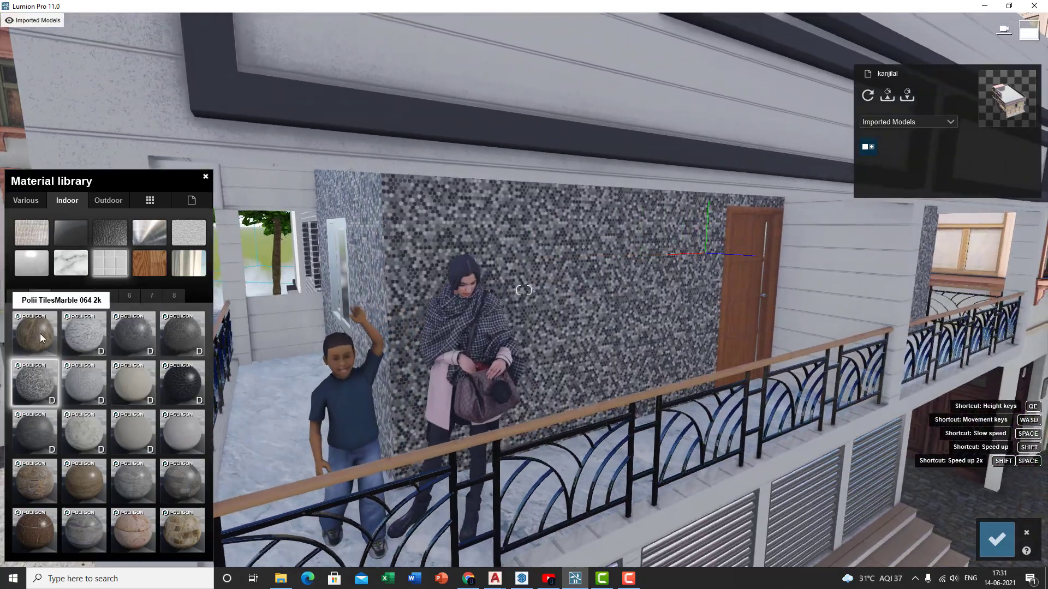
# Try the dark brown Polii TilesMarble 064 2k on the balcony's back walls and check it from around the corner
pyautogui.click(41, 333)
pyautogui.press('d')
pyautogui.press('a')
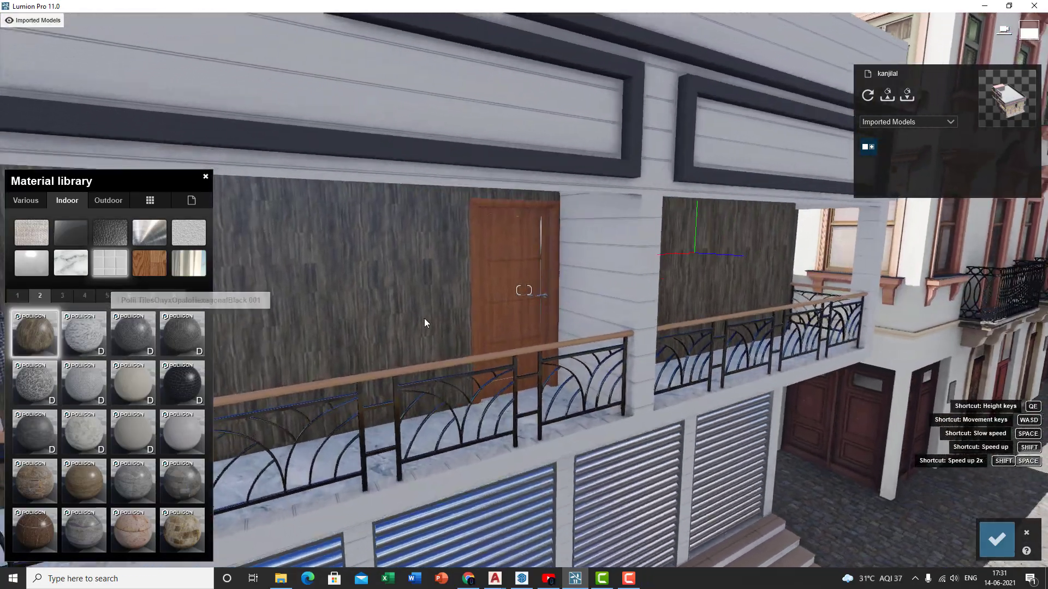
pyautogui.moveTo(424, 319); pyautogui.dragTo(458, 319, button='right')
pyautogui.press('s')
pyautogui.press('a')
pyautogui.moveTo(539, 332); pyautogui.dragTo(549, 320, button='right')
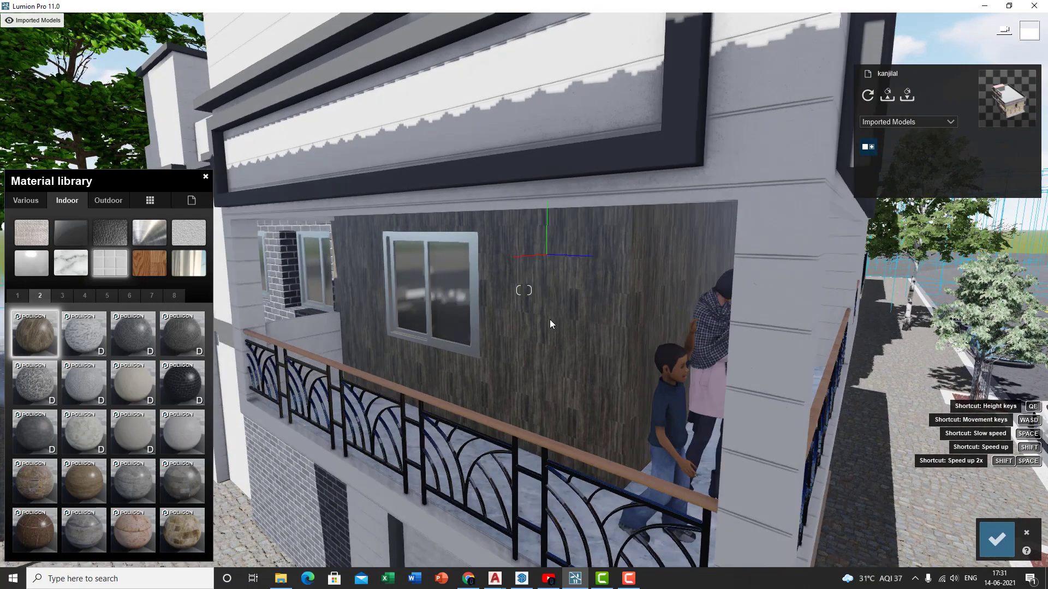
pyautogui.press('w')
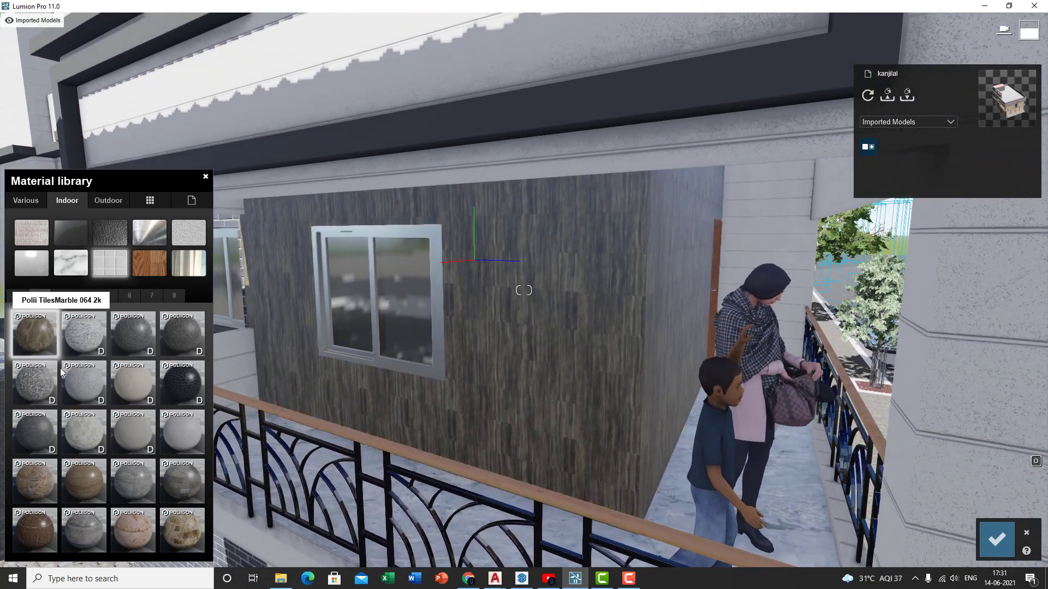
# Change the pitch orientation of Polii TilesMarble 064 2k so its grain runs horizontally, and check the walls from a distance
pyautogui.click(52, 349)
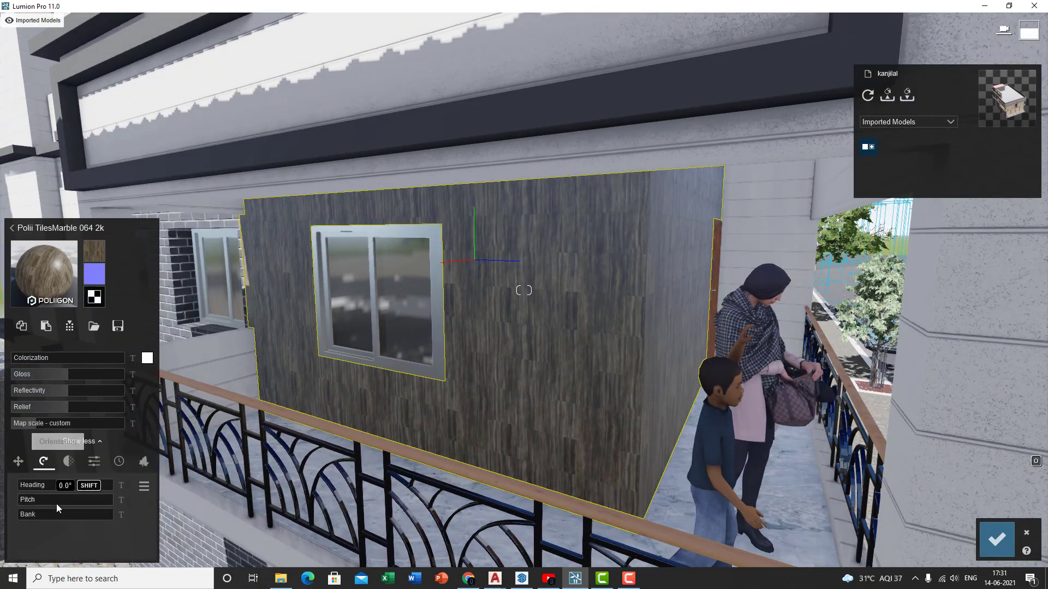
pyautogui.click(42, 502)
pyautogui.press('s')
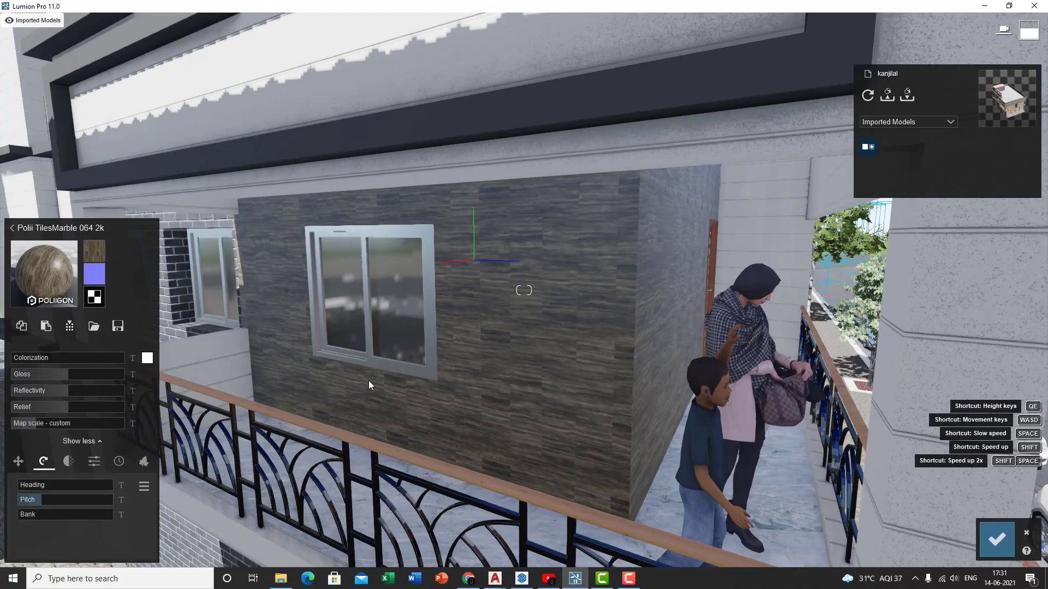
pyautogui.press('d')
pyautogui.press('s')
pyautogui.moveTo(478, 349)
pyautogui.mouseDown(button='right')
pyautogui.moveTo(468, 382)
pyautogui.moveTo(494, 342)
pyautogui.mouseUp(button='right')
pyautogui.press('w')
pyautogui.press('s')
pyautogui.press('s')
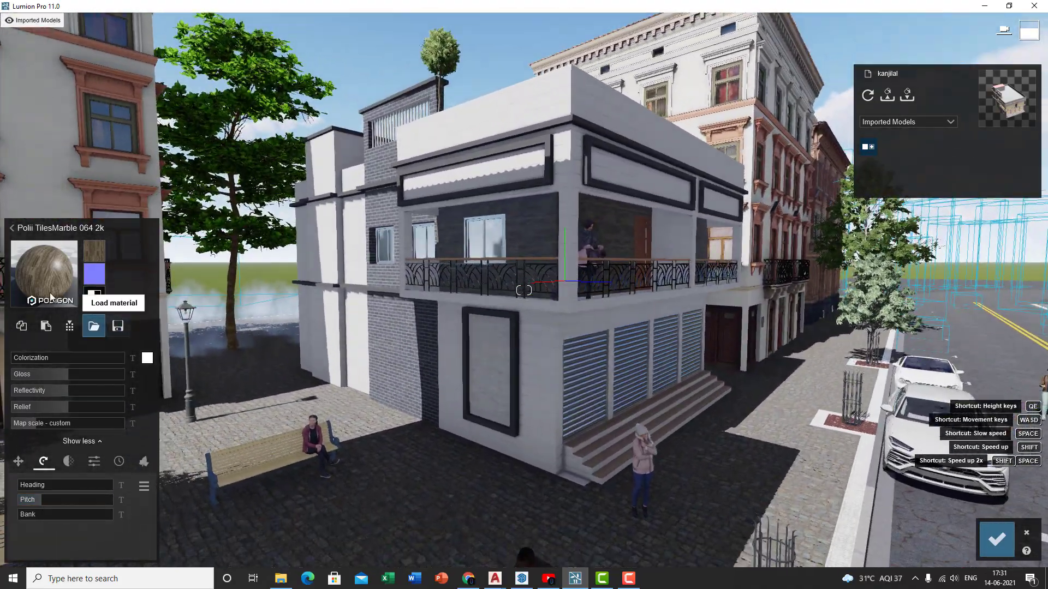
# Try the light grey Polii TilesMarble 065 2k on the balcony's back walls
pyautogui.click(51, 297)
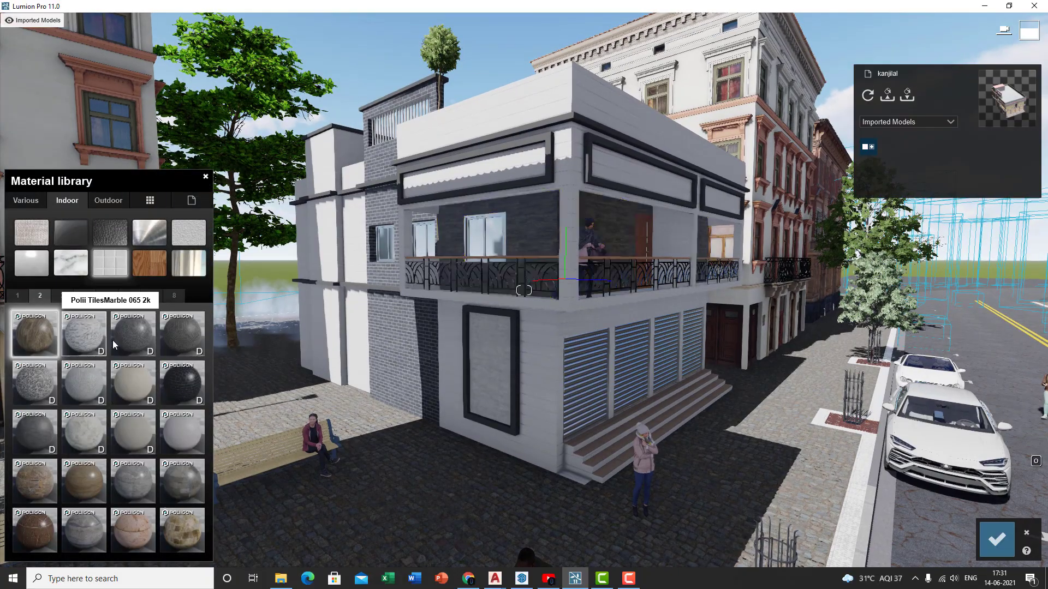
pyautogui.press('w')
pyautogui.moveTo(539, 326); pyautogui.dragTo(564, 280, button='right')
pyautogui.press('s')
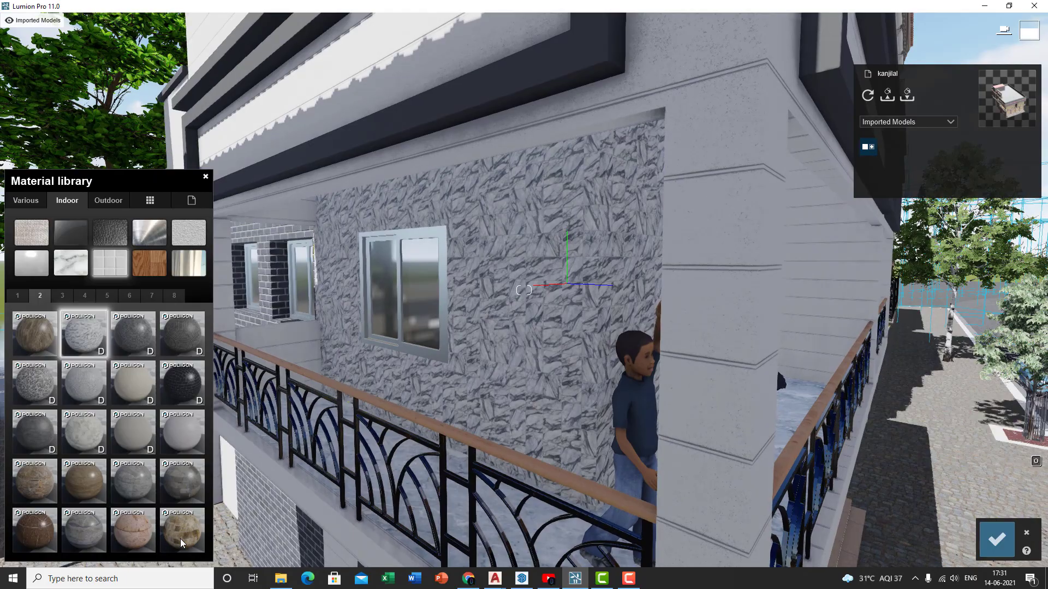
# Apply the beige and brown irregular stone tile to the balcony's back walls and save the material changes
pyautogui.click(180, 532)
pyautogui.press('s')
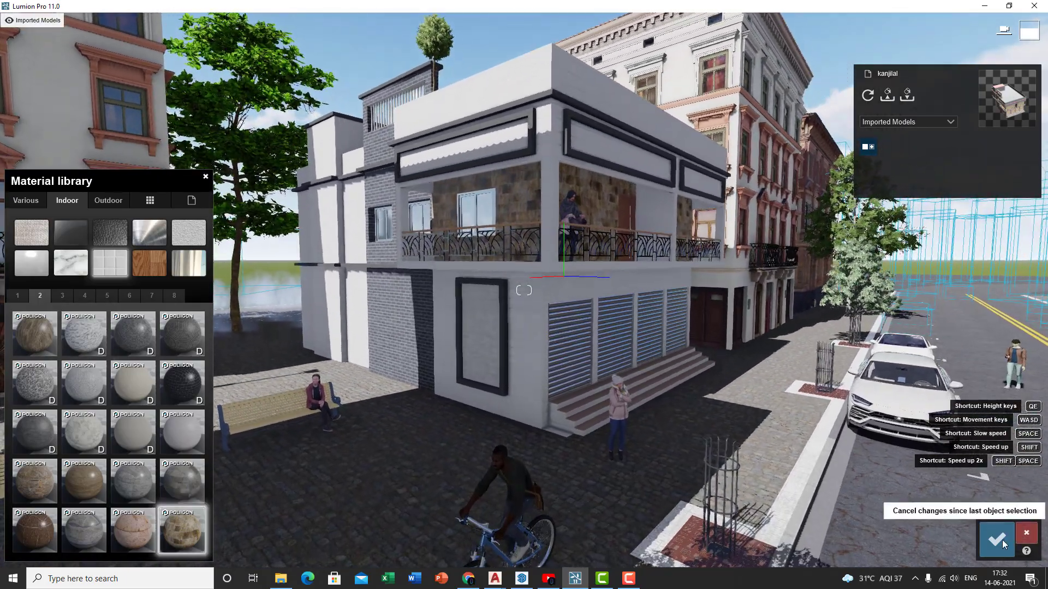
pyautogui.click(996, 539)
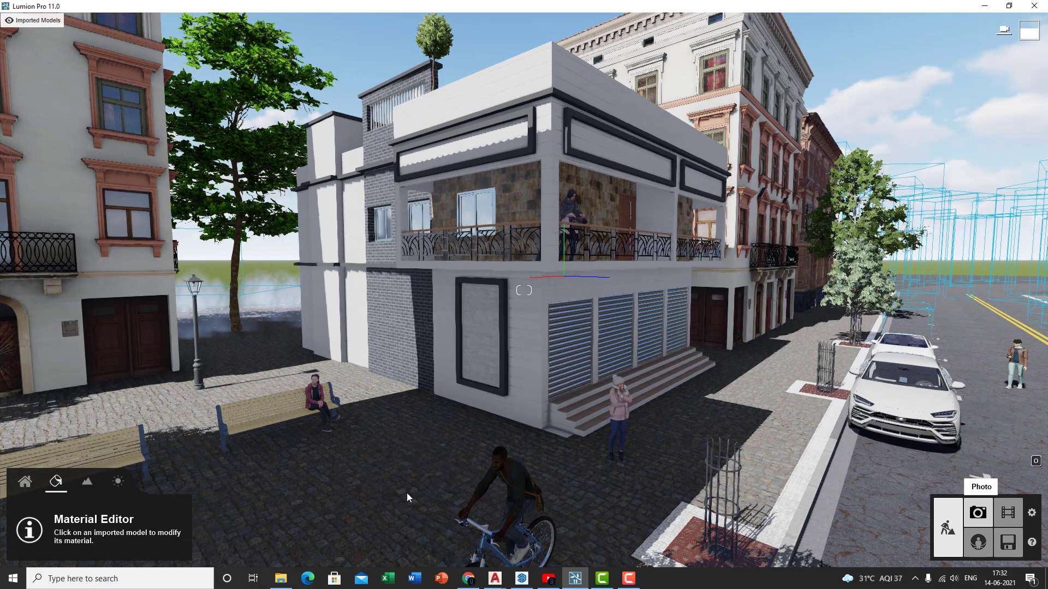
# Open photo 8 in Photo mode and reposition its camera at about 2.03 m height, facing the building's corner
pyautogui.click(977, 513)
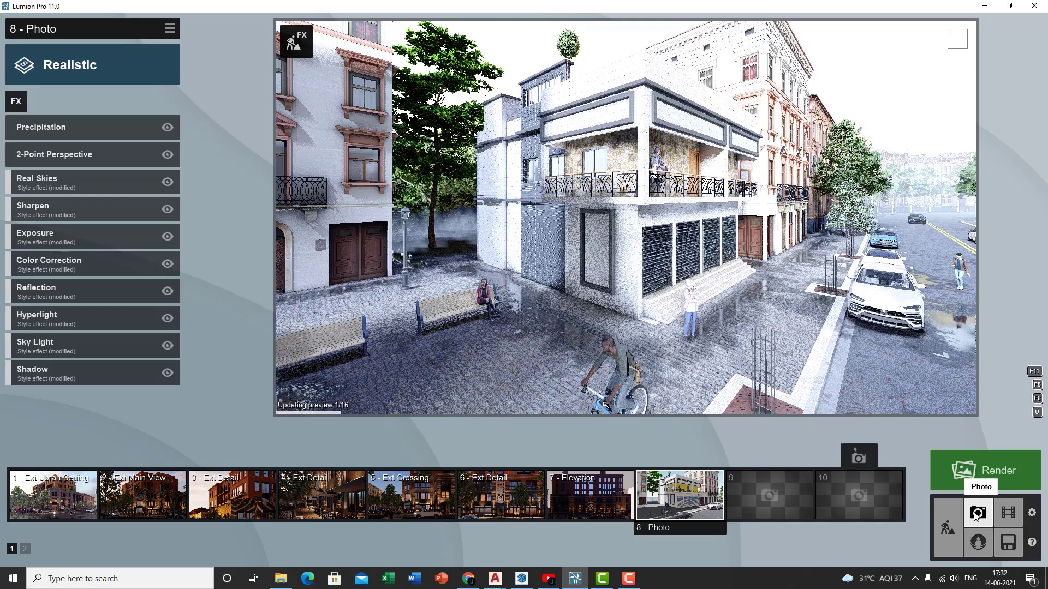
pyautogui.click(671, 502)
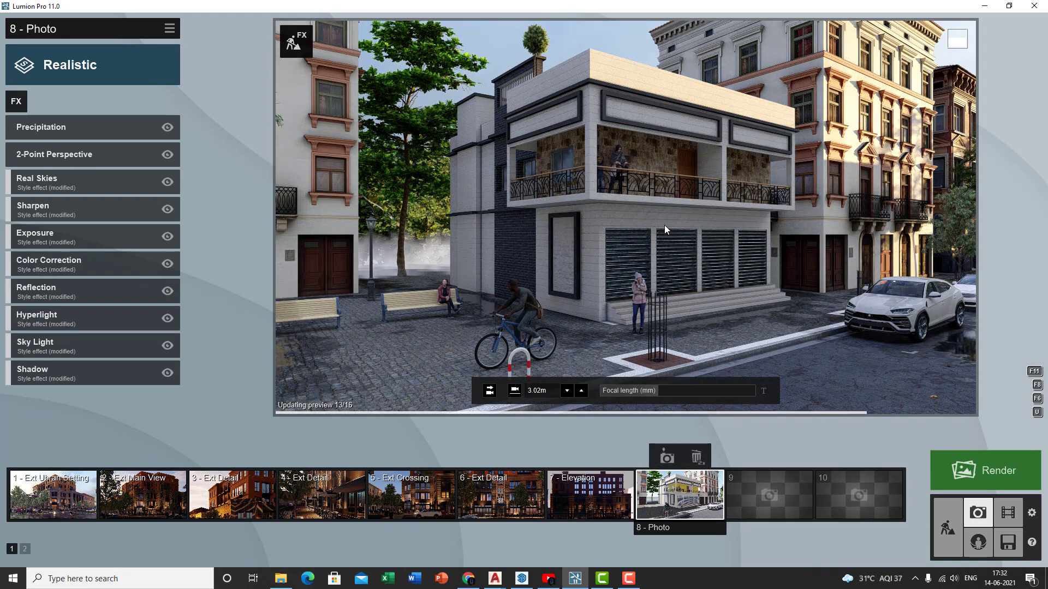
pyautogui.press('a')
pyautogui.moveTo(742, 183); pyautogui.dragTo(620, 395, button='right')
pyautogui.moveTo(653, 389); pyautogui.dragTo(646, 391)
pyautogui.press('w')
pyautogui.press('w')
pyautogui.press('e')
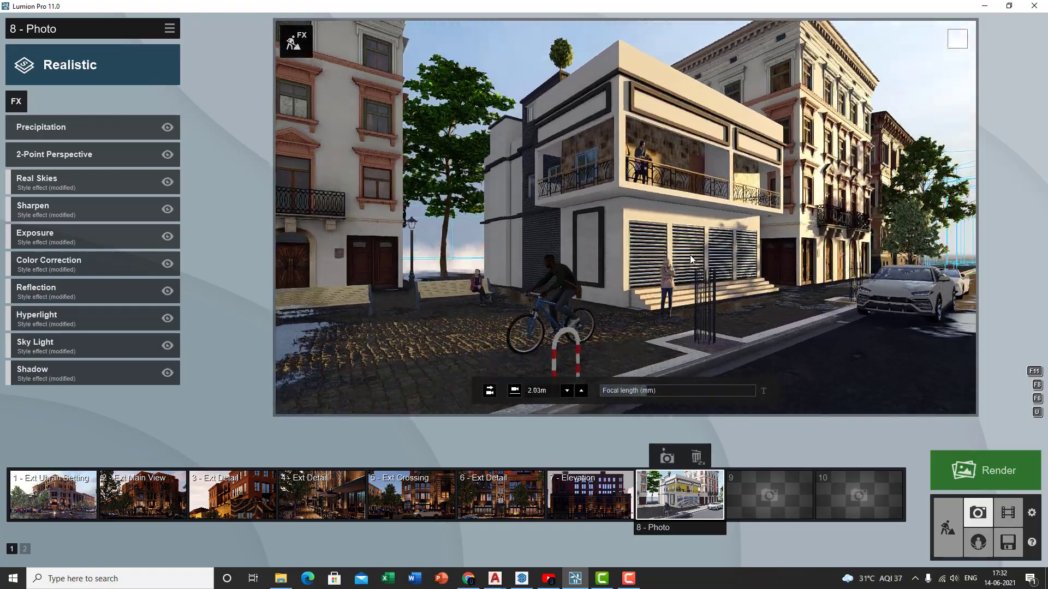
# Reframe the corner building from about 2.66 m height with a focal length of about 17.9 mm
pyautogui.moveTo(625, 218); pyautogui.dragTo(695, 203, button='right')
pyautogui.press('q')
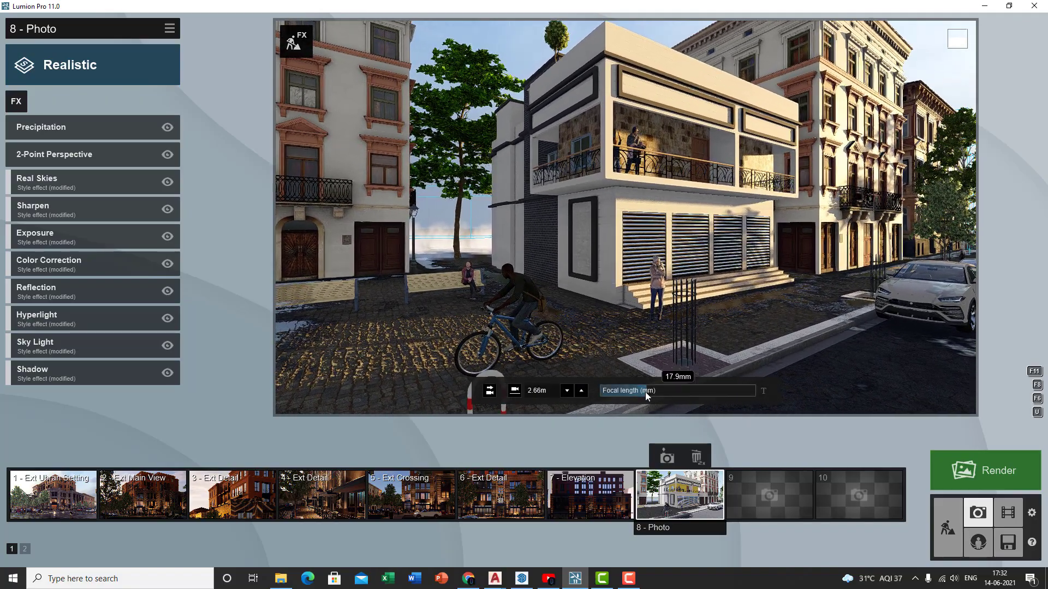
pyautogui.click(645, 392)
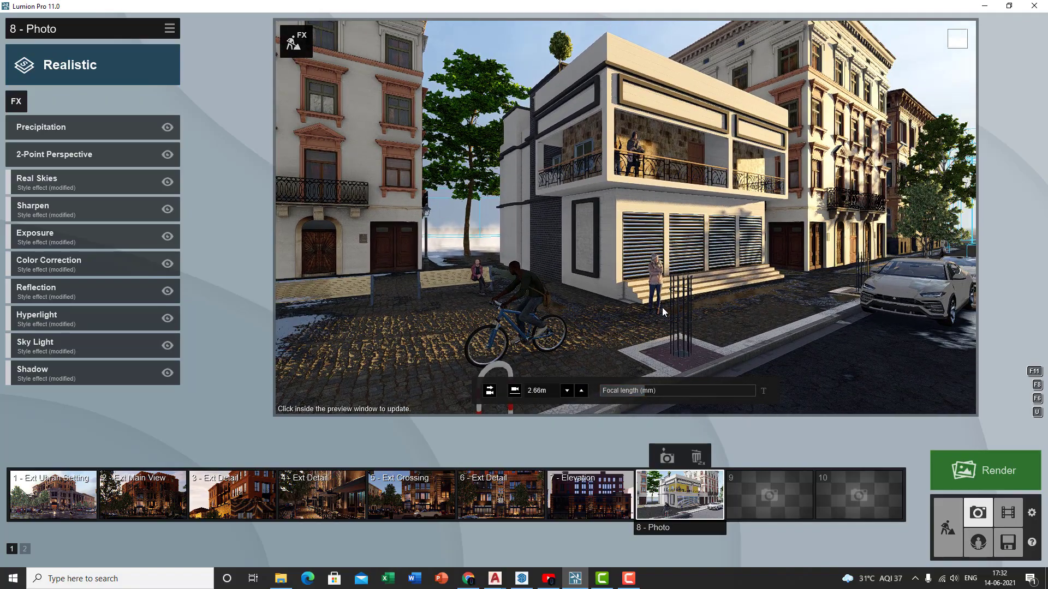
pyautogui.press('w')
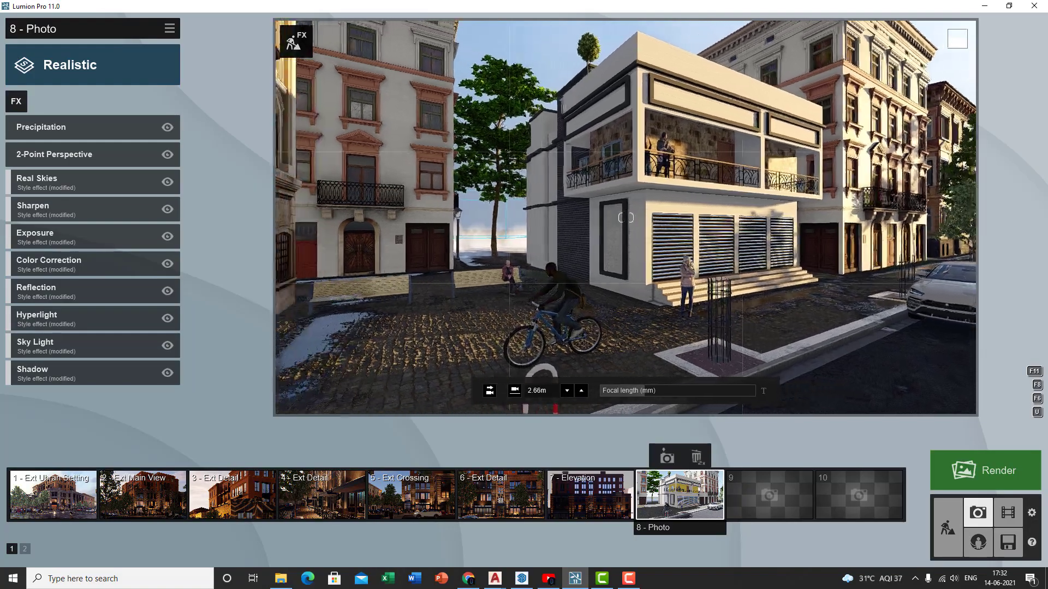
pyautogui.moveTo(625, 218); pyautogui.dragTo(658, 289, button='right')
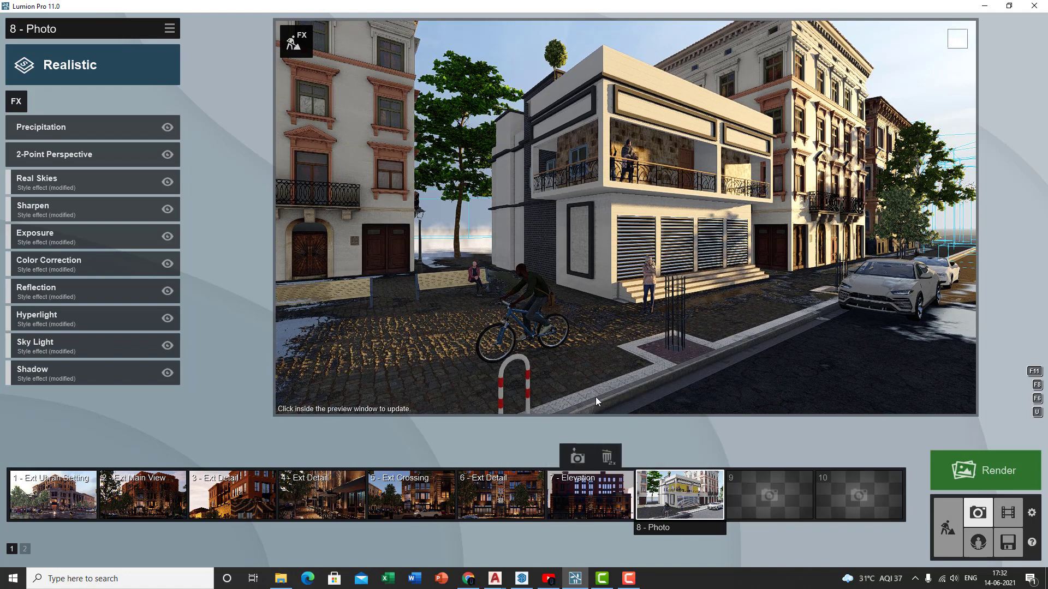
# Fine-tune the focal length, pull the camera back from the corner building and store the camera view in photo 8
pyautogui.moveTo(656, 390); pyautogui.dragTo(654, 393)
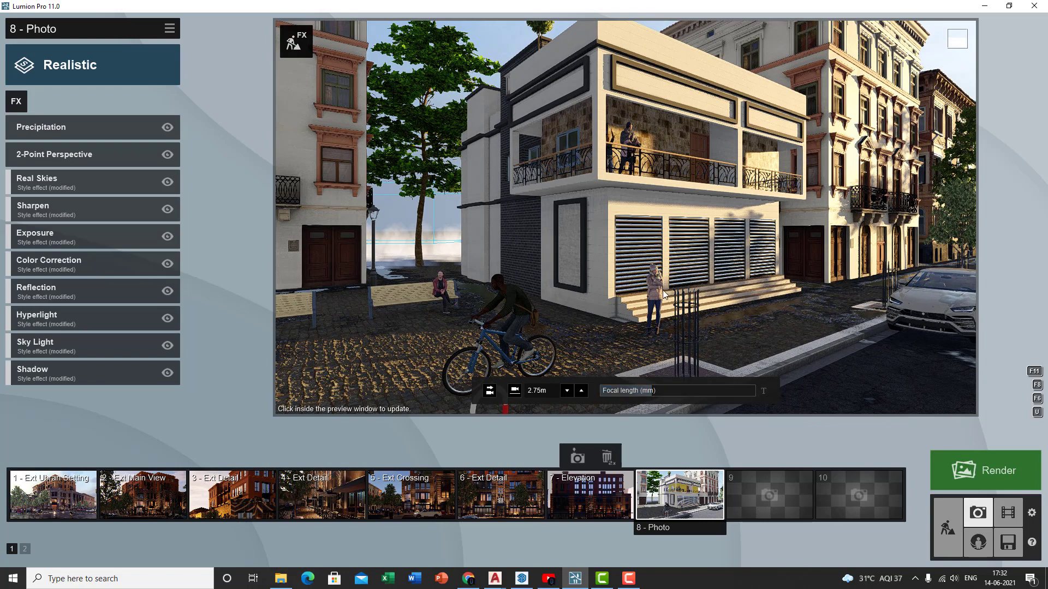
pyautogui.scroll(-2, 662, 289)
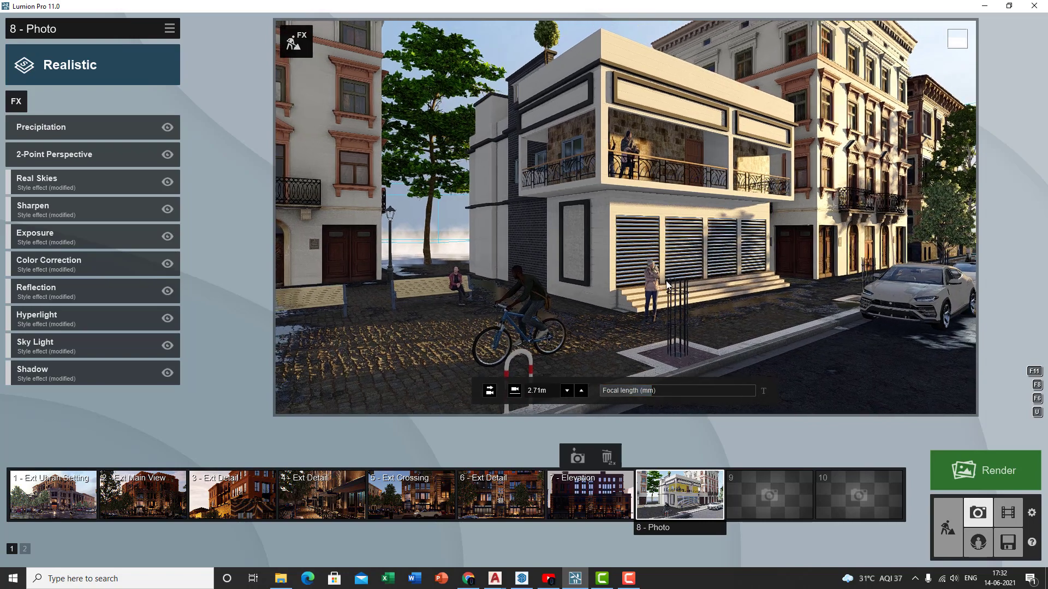
pyautogui.click(665, 266)
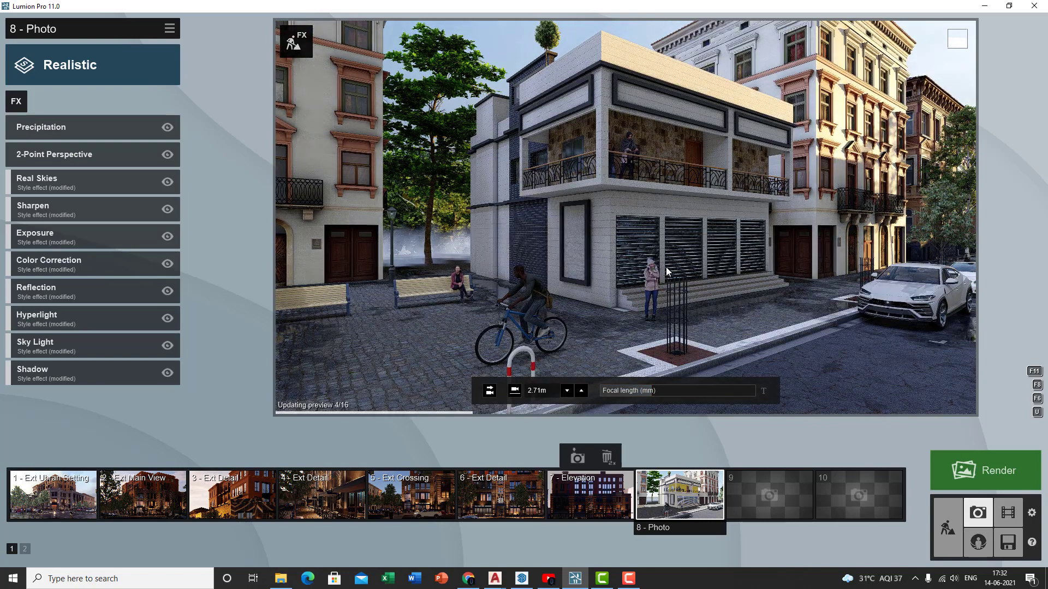
pyautogui.scroll(-4, 666, 267)
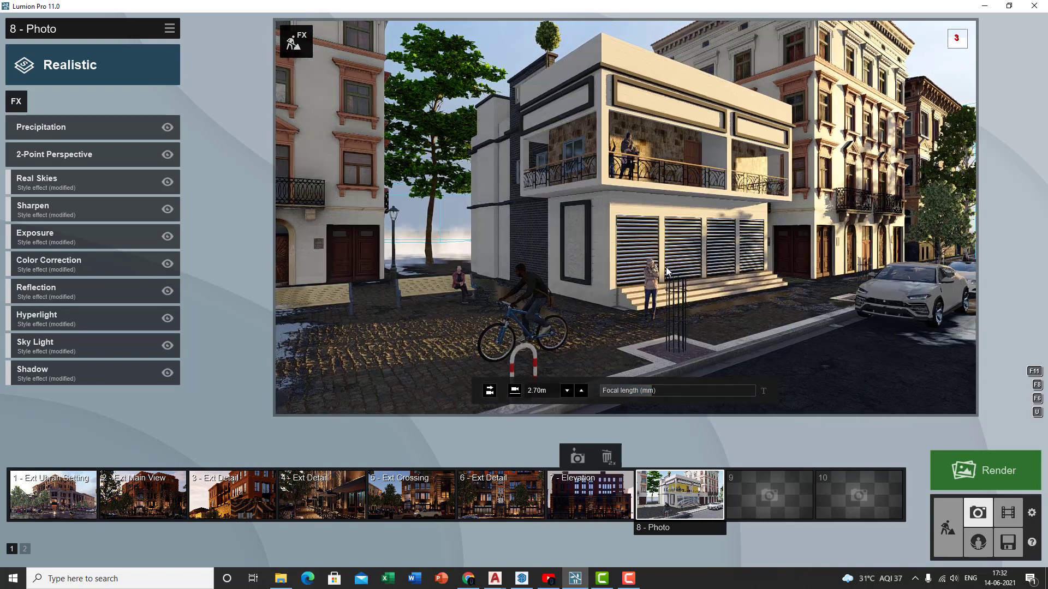
pyautogui.moveTo(674, 481)
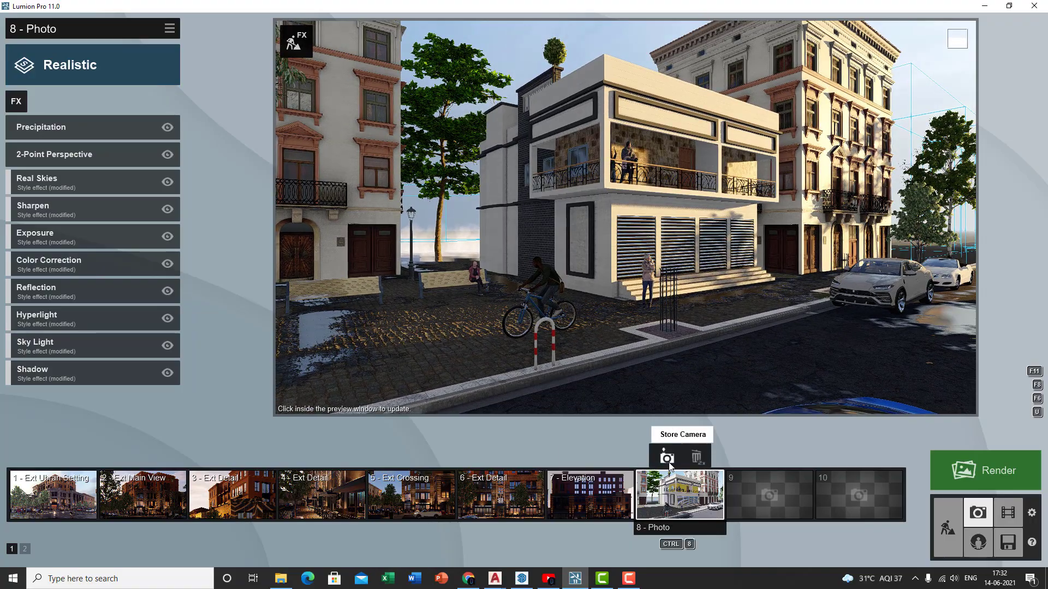
pyautogui.click(668, 461)
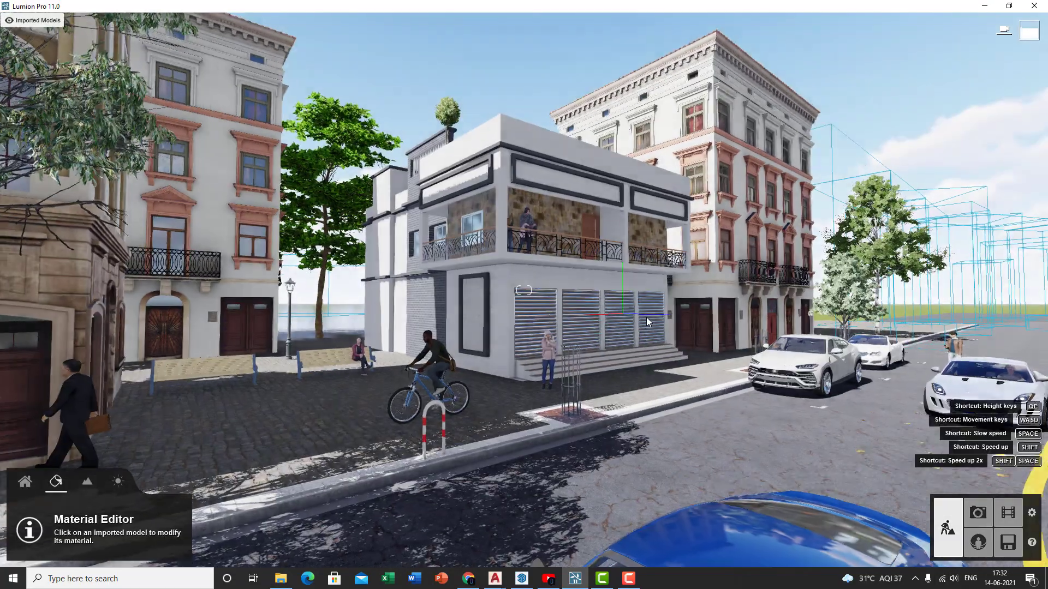
# Place a StreetLight 001 lamp post on the cobbled pavement in front of the building's corner
pyautogui.scroll(5, 646, 316)
pyautogui.moveTo(663, 326); pyautogui.dragTo(450, 404, button='right')
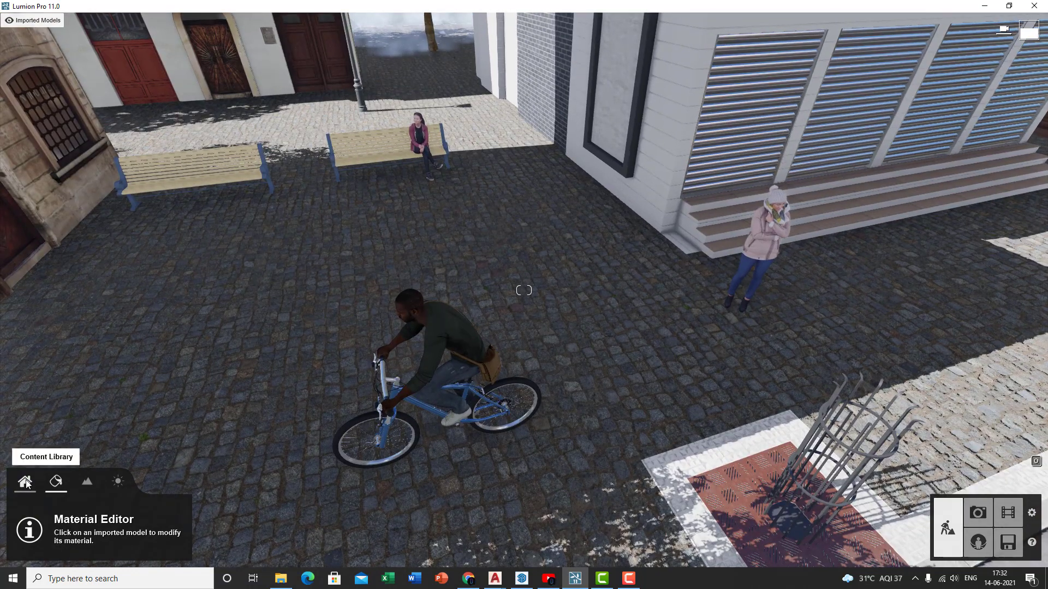
pyautogui.click(25, 481)
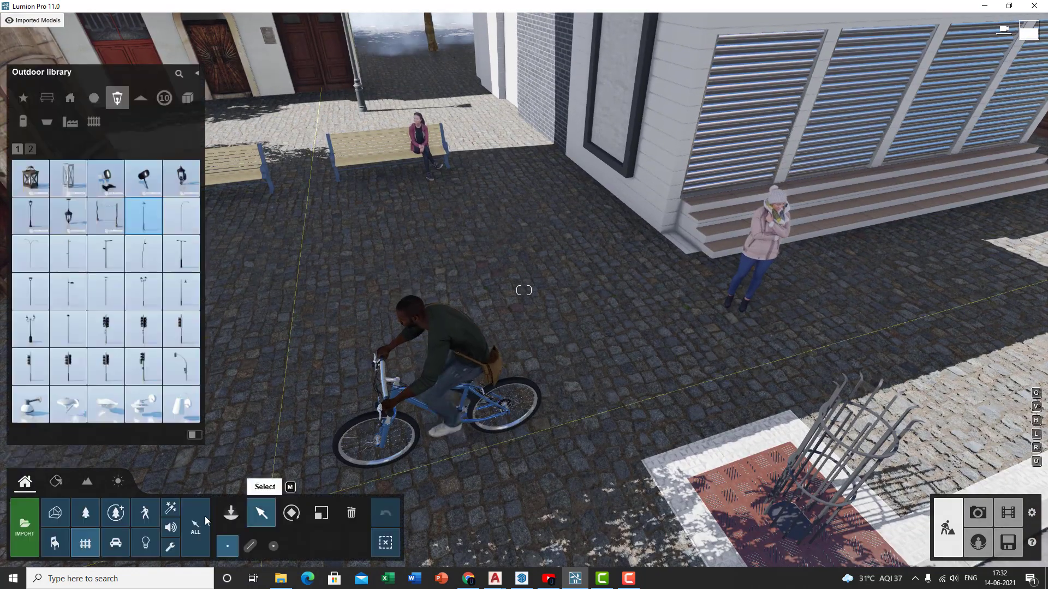
pyautogui.click(138, 545)
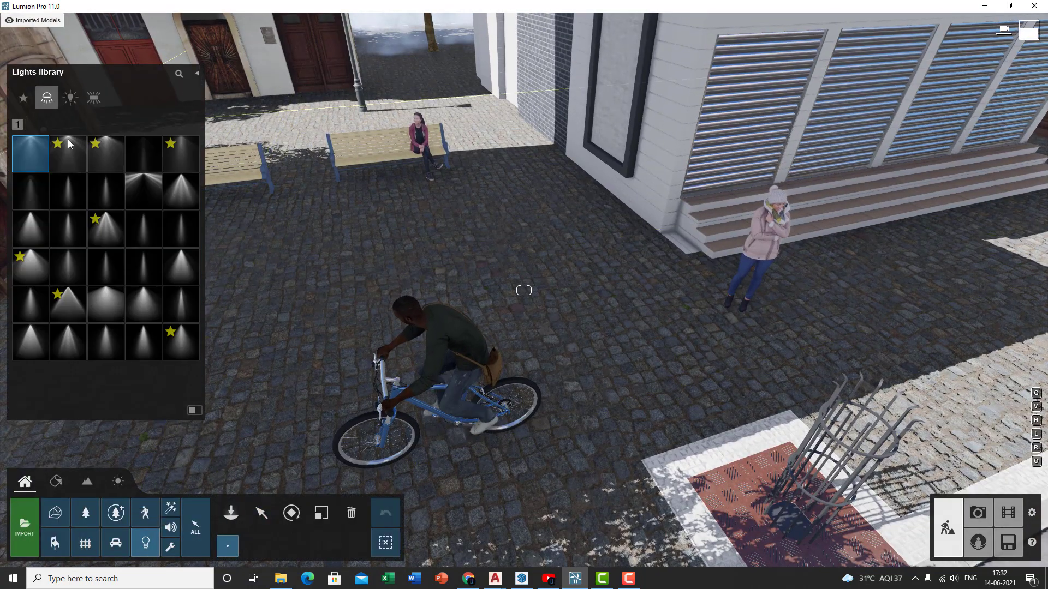
pyautogui.click(54, 543)
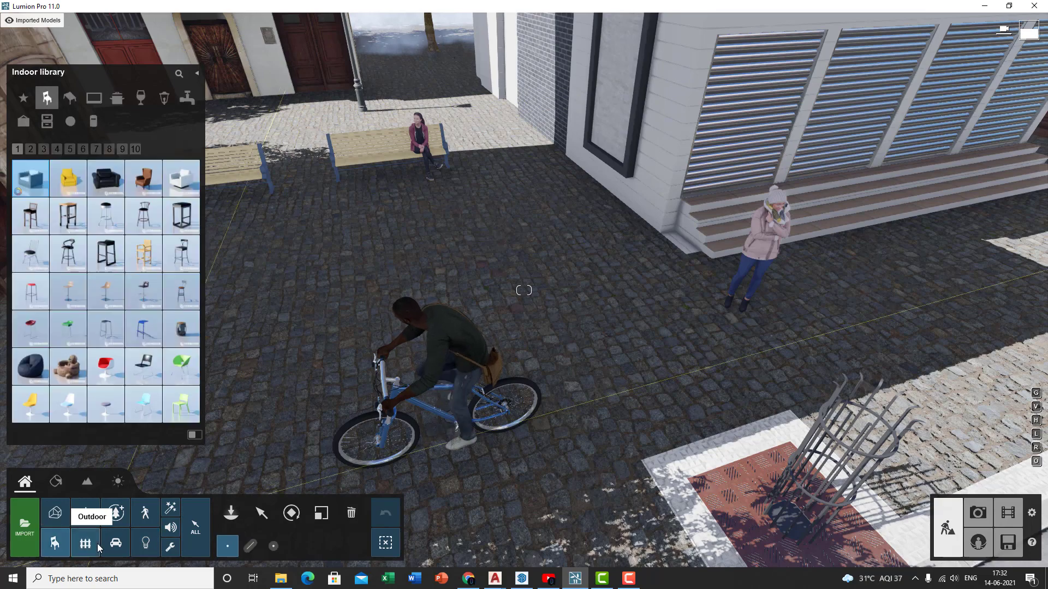
pyautogui.click(91, 545)
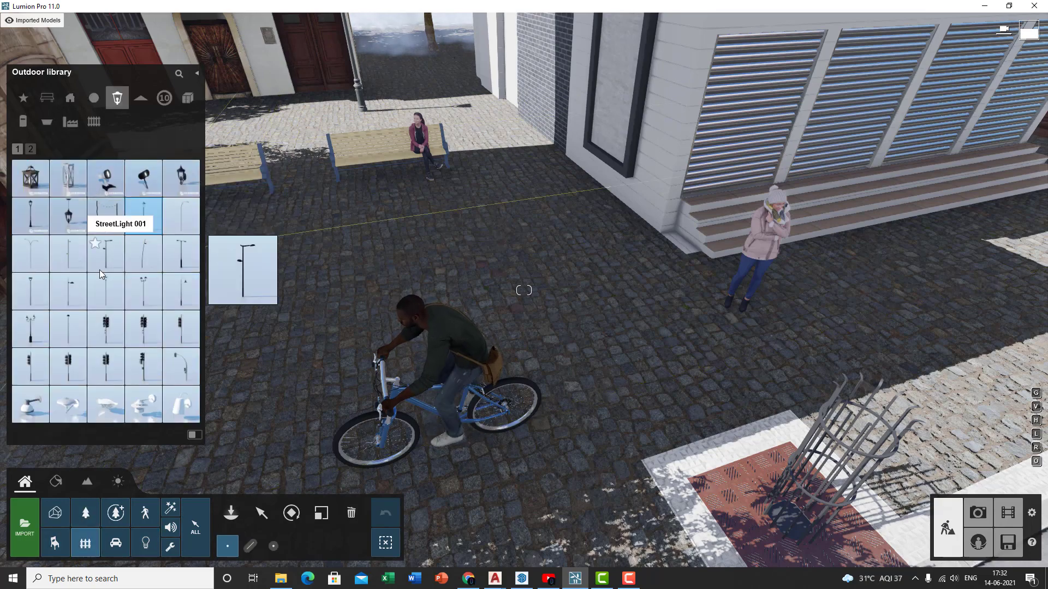
pyautogui.click(110, 257)
pyautogui.click(562, 305)
pyautogui.press('s')
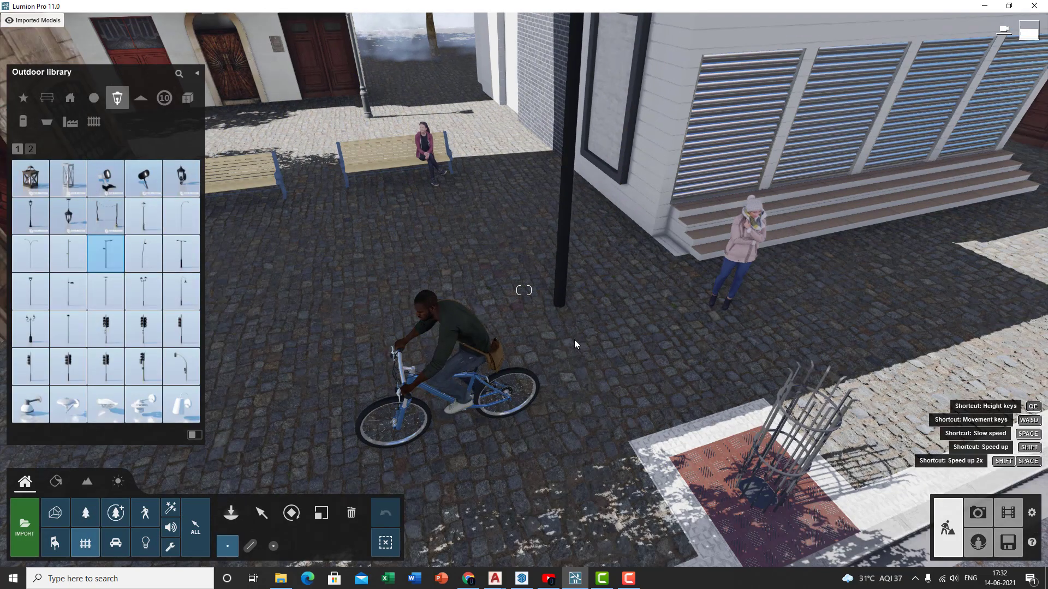
# Place a Lamp16 spotlight beneath the upper head of the new street lamp
pyautogui.moveTo(574, 339); pyautogui.dragTo(595, 262, button='right')
pyautogui.press('w')
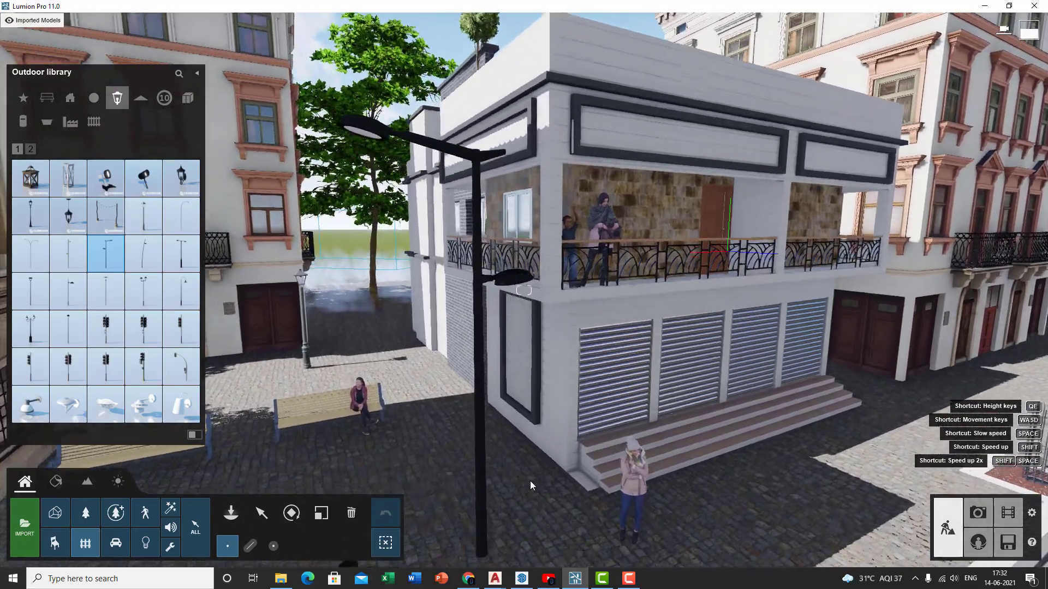
pyautogui.moveTo(530, 486); pyautogui.dragTo(511, 354, button='right')
pyautogui.press('w')
pyautogui.press('w')
pyautogui.press('a')
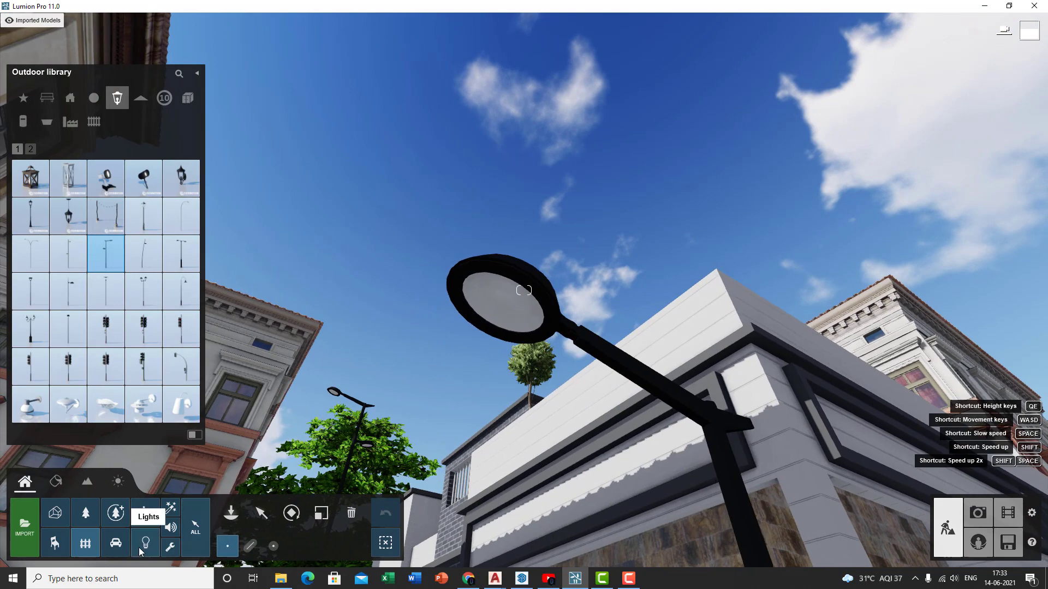
pyautogui.click(146, 543)
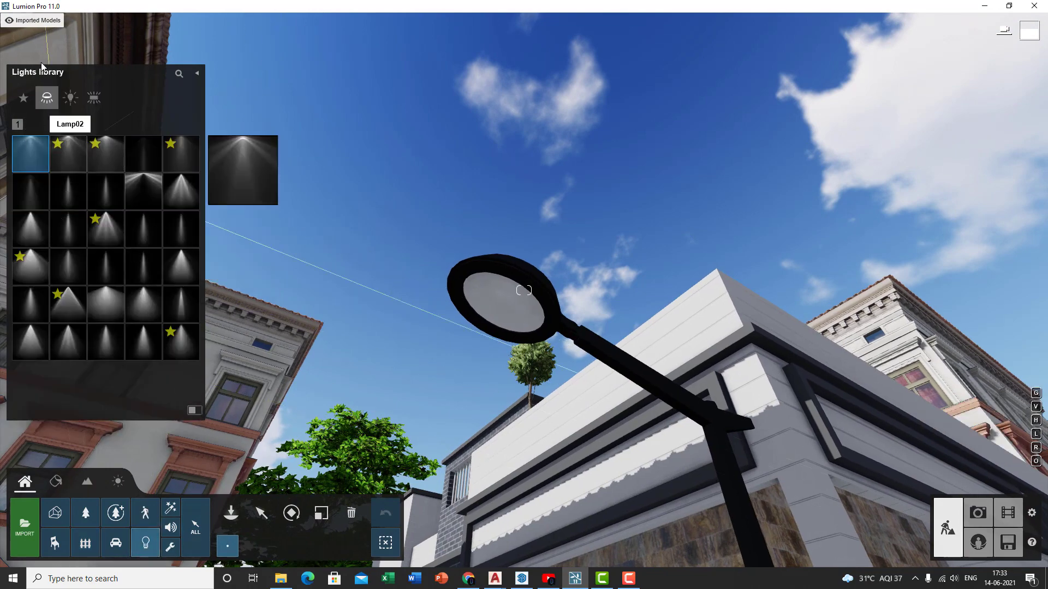
pyautogui.click(71, 103)
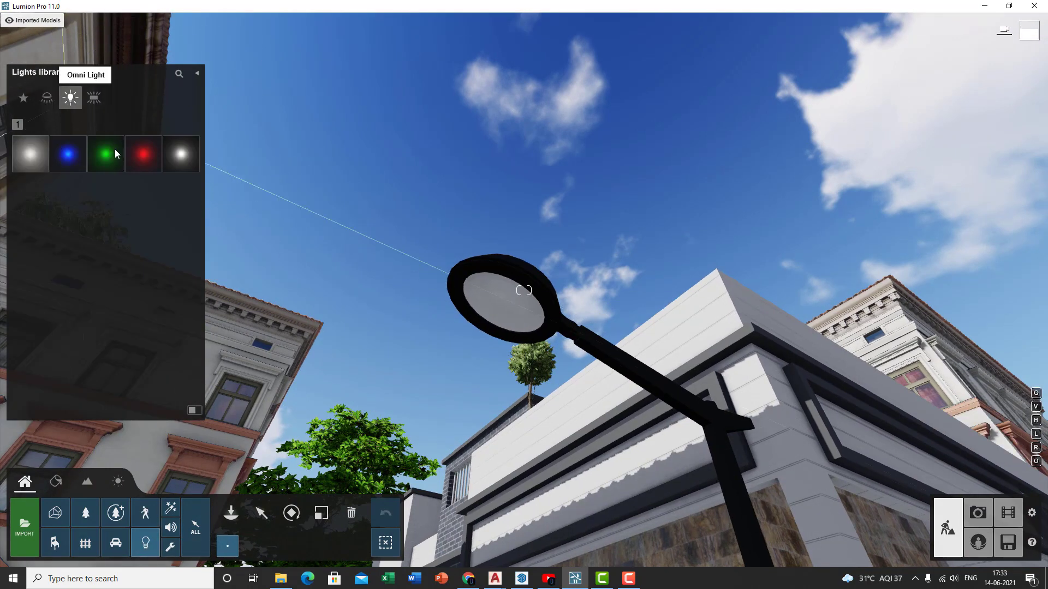
pyautogui.click(91, 101)
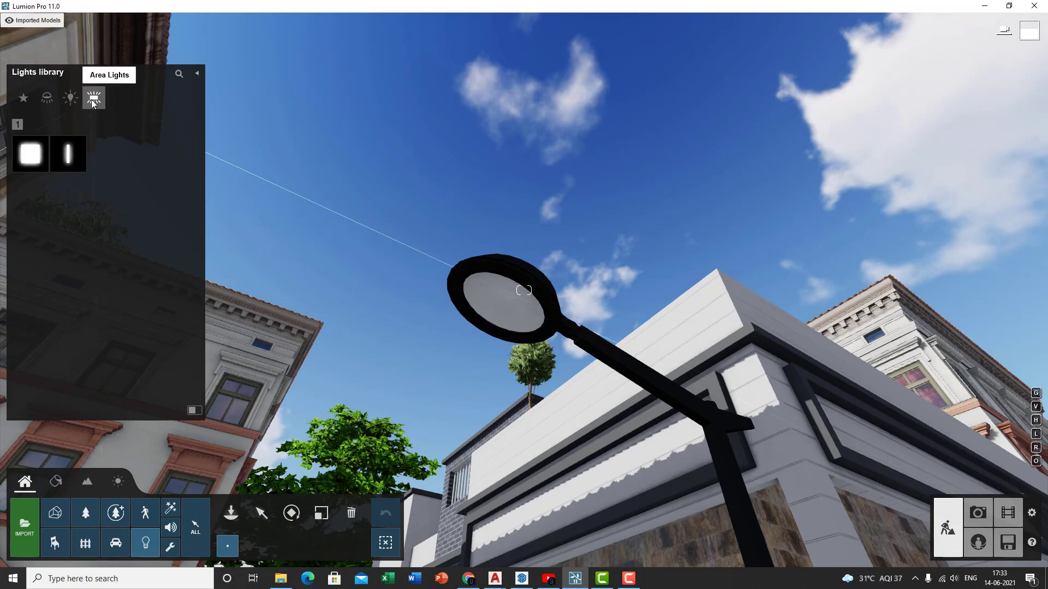
pyautogui.click(39, 156)
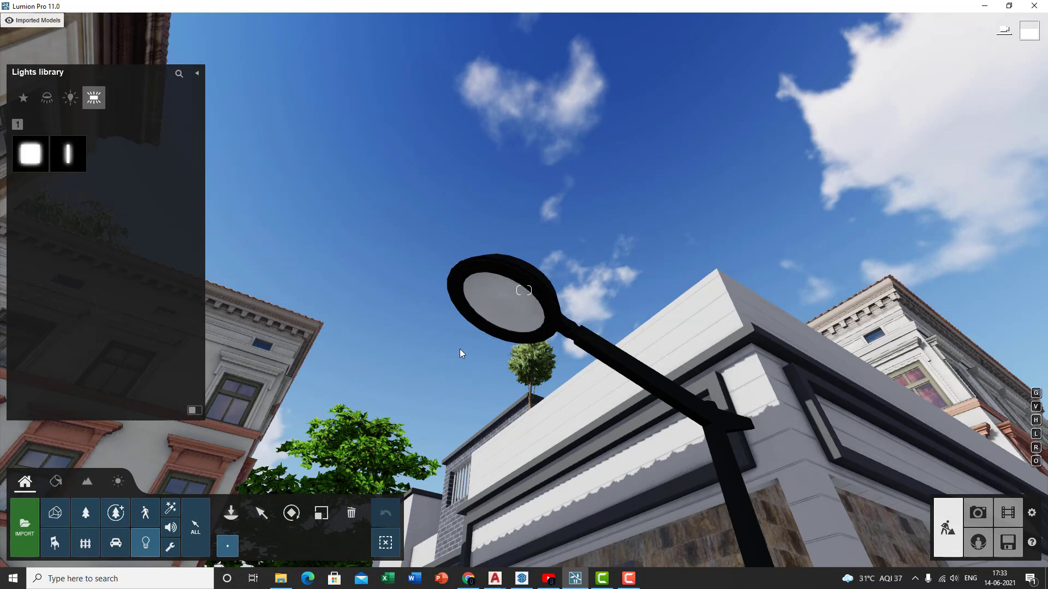
pyautogui.click(46, 100)
pyautogui.click(32, 272)
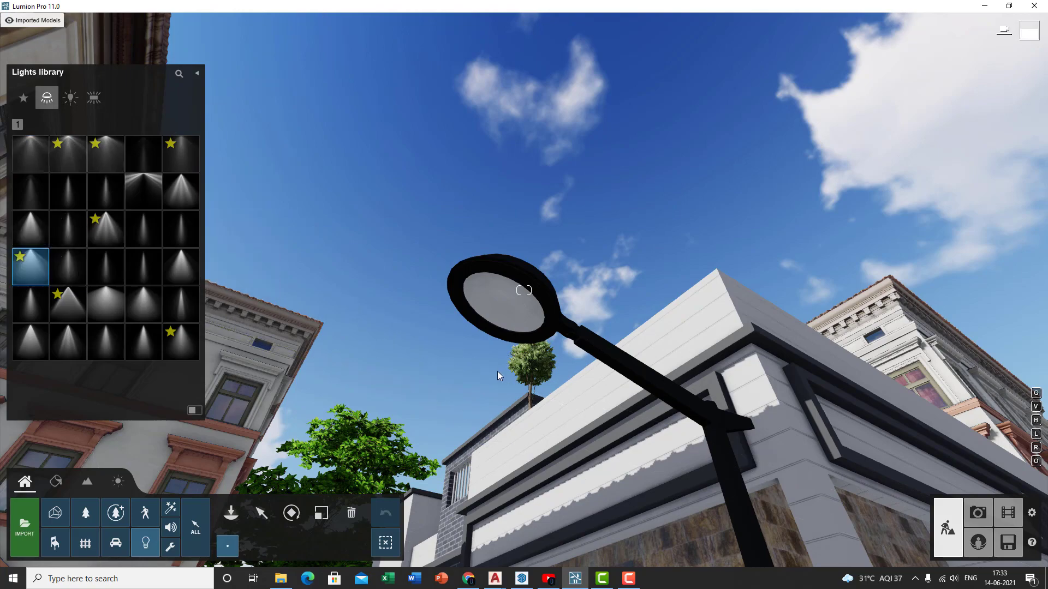
pyautogui.click(539, 337)
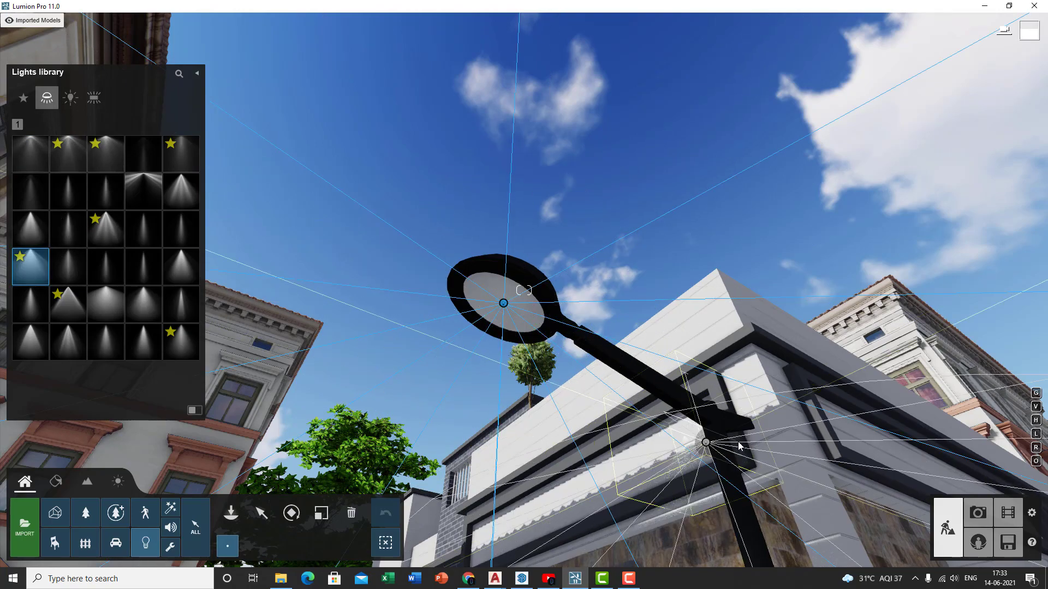
# Add another Lamp16 spotlight beneath the street lamp's lower head
pyautogui.moveTo(539, 338)
pyautogui.mouseDown(button='right')
pyautogui.moveTo(539, 393)
pyautogui.moveTo(633, 431)
pyautogui.moveTo(633, 453)
pyautogui.mouseUp(button='right')
pyautogui.press('s')
pyautogui.press('w')
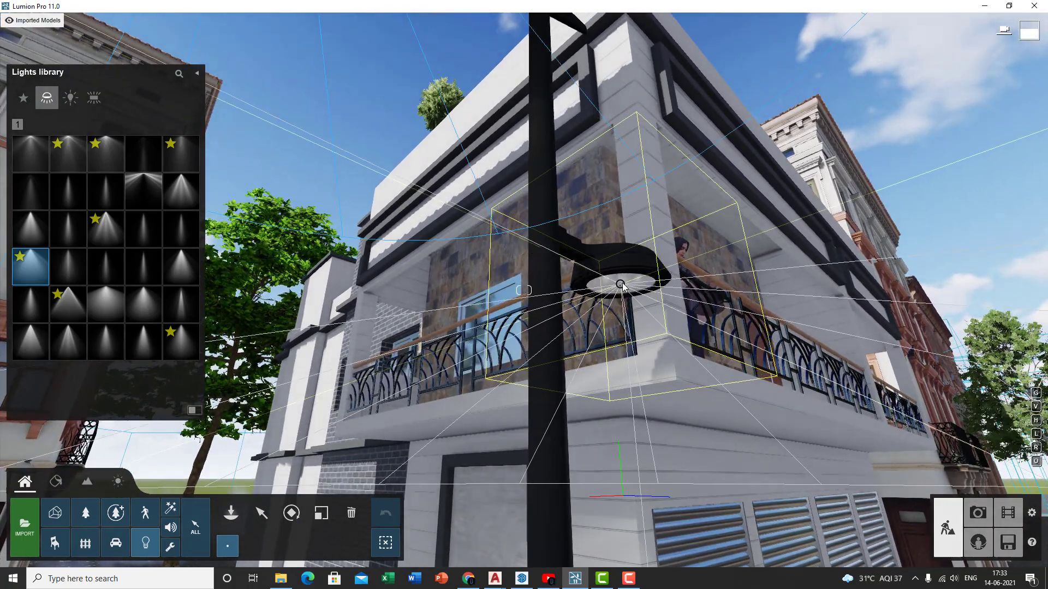
pyautogui.click(620, 283)
# Give the spotlight on the street lamp's lower head a warm pale-orange colour and High shadows
pyautogui.moveTo(620, 283); pyautogui.dragTo(524, 305, button='right')
pyautogui.press('w')
pyautogui.press('d')
pyautogui.press('s')
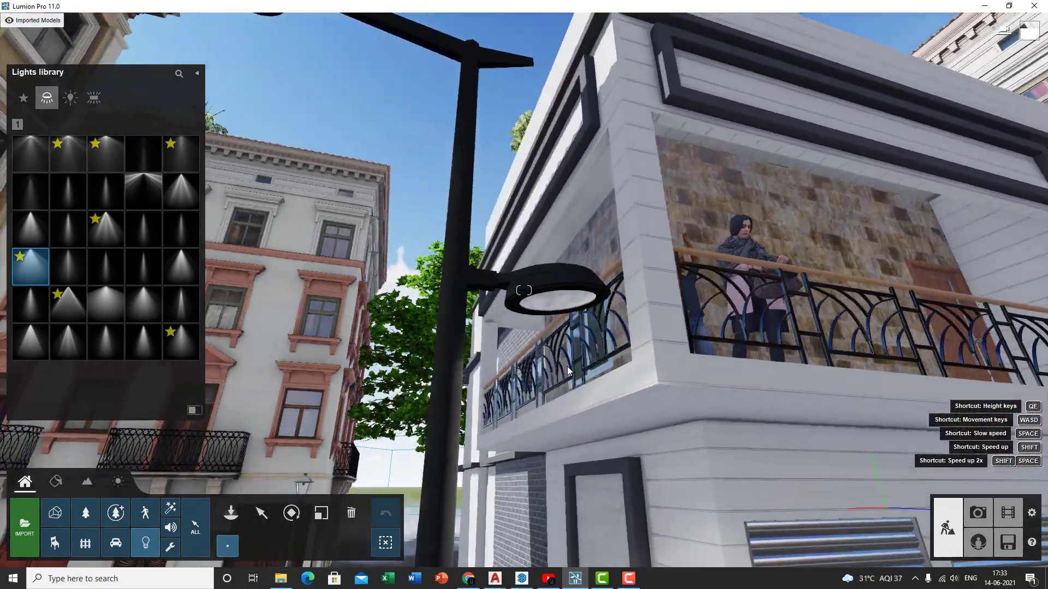
pyautogui.click(263, 514)
pyautogui.press('s')
pyautogui.press('a')
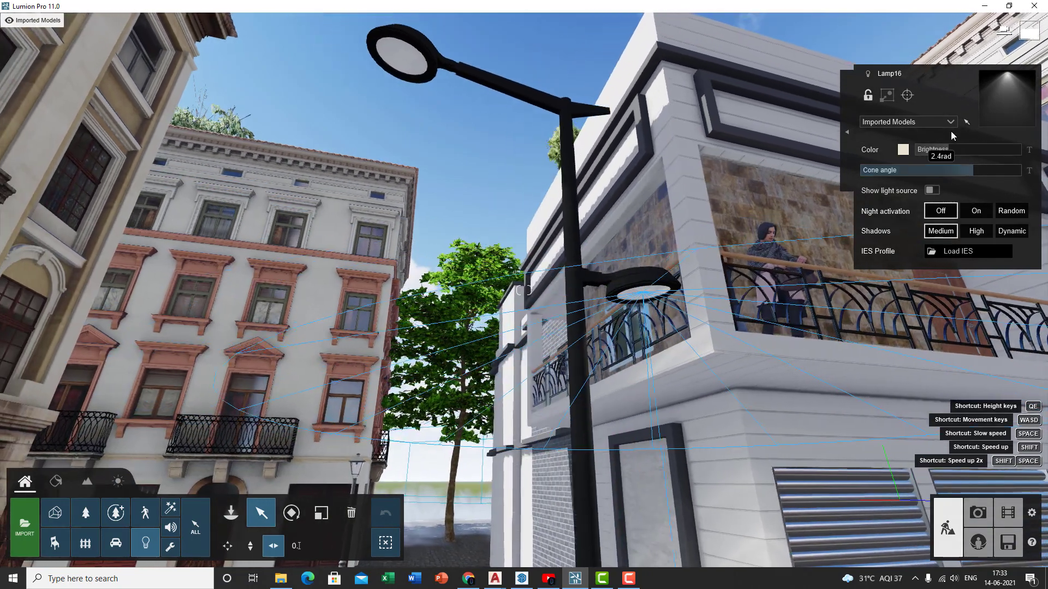
pyautogui.click(903, 150)
pyautogui.click(761, 87)
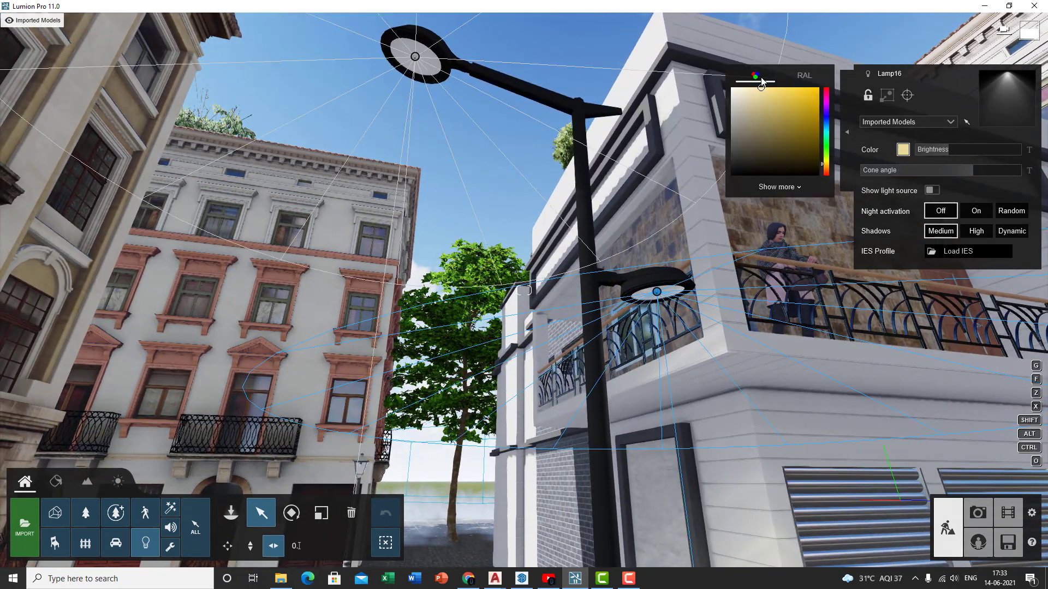
pyautogui.click(827, 169)
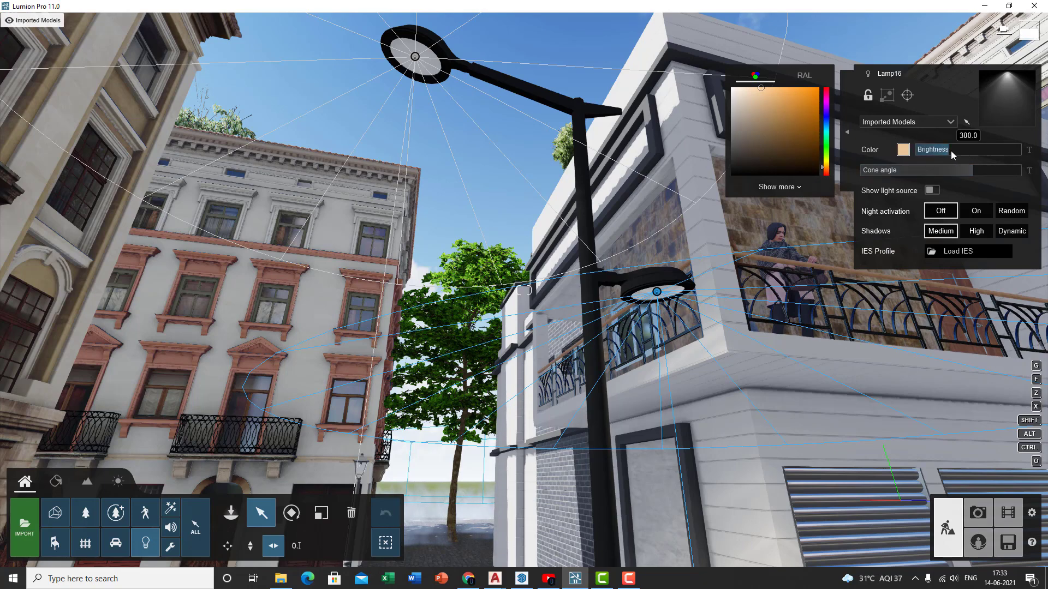
pyautogui.click(977, 231)
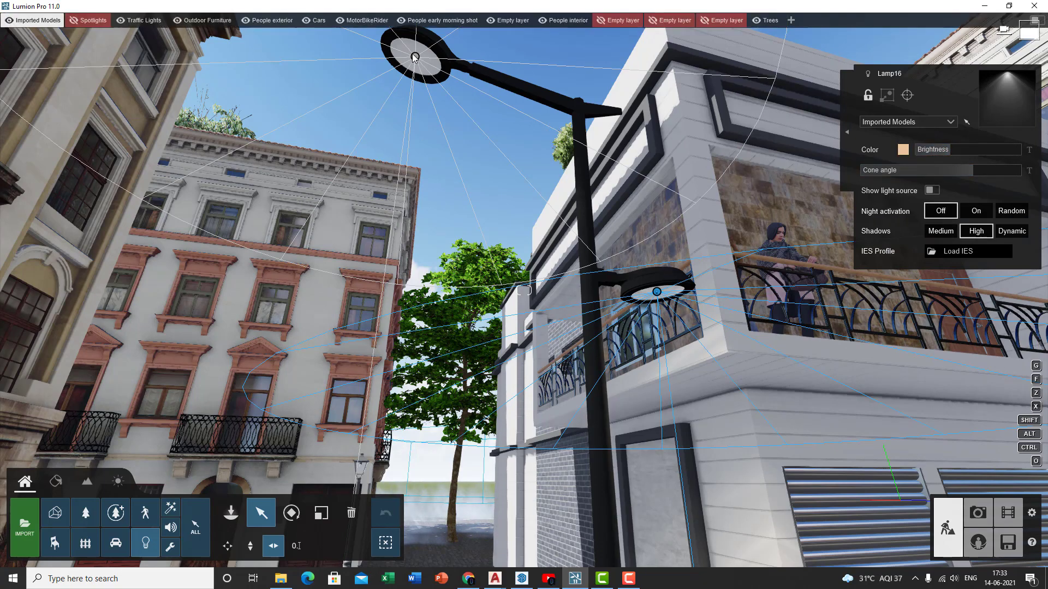
# Slightly reduce the brightness of the street lamp's upper spotlight and set its shadows to High
pyautogui.click(415, 56)
pyautogui.moveTo(954, 150); pyautogui.dragTo(946, 152)
pyautogui.click(976, 231)
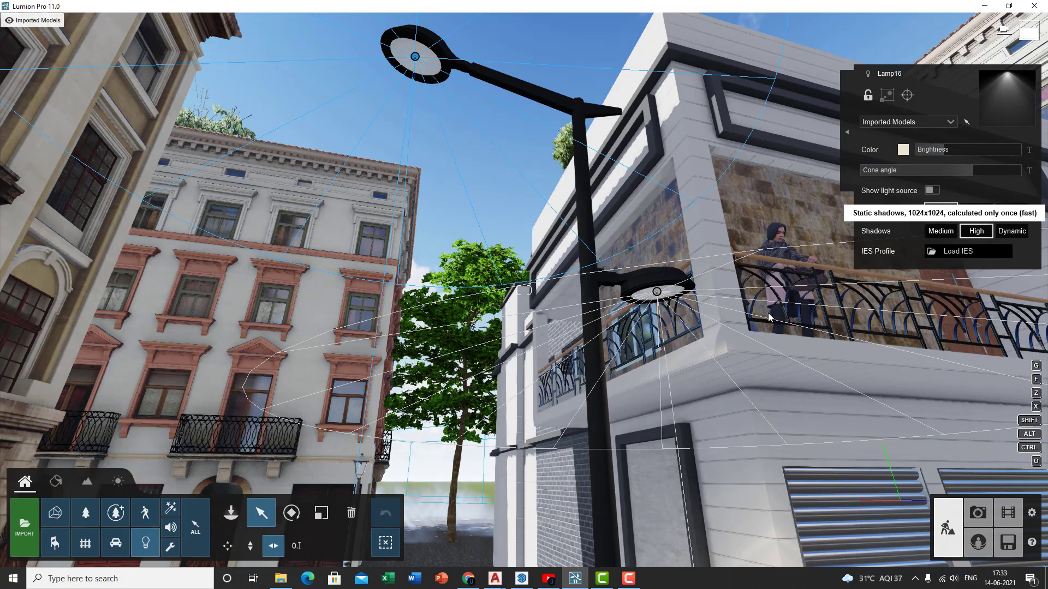
# Place two Lamp16 spotlights on the balcony ceiling to wash the stone wall beside the wooden door
pyautogui.press('q')
pyautogui.press('w')
pyautogui.press('w')
pyautogui.press('e')
pyautogui.press('d')
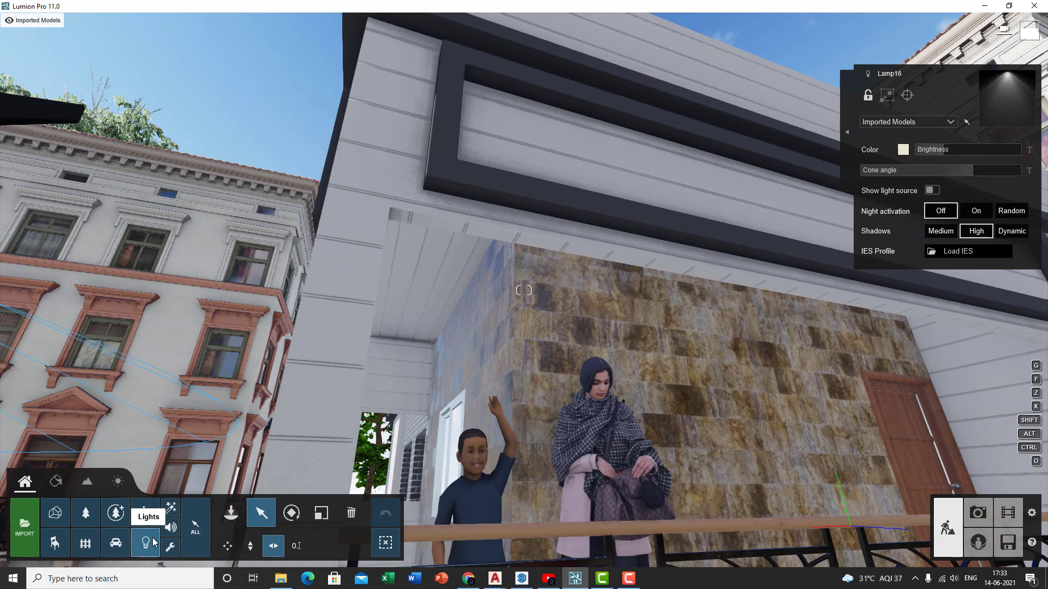
pyautogui.click(154, 542)
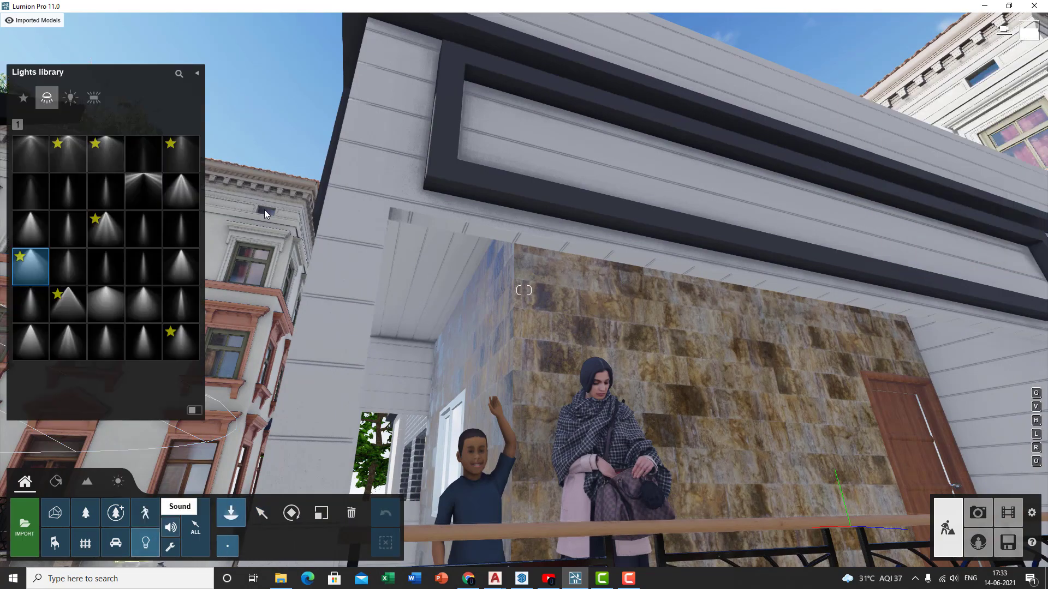
pyautogui.press('w')
pyautogui.press('w')
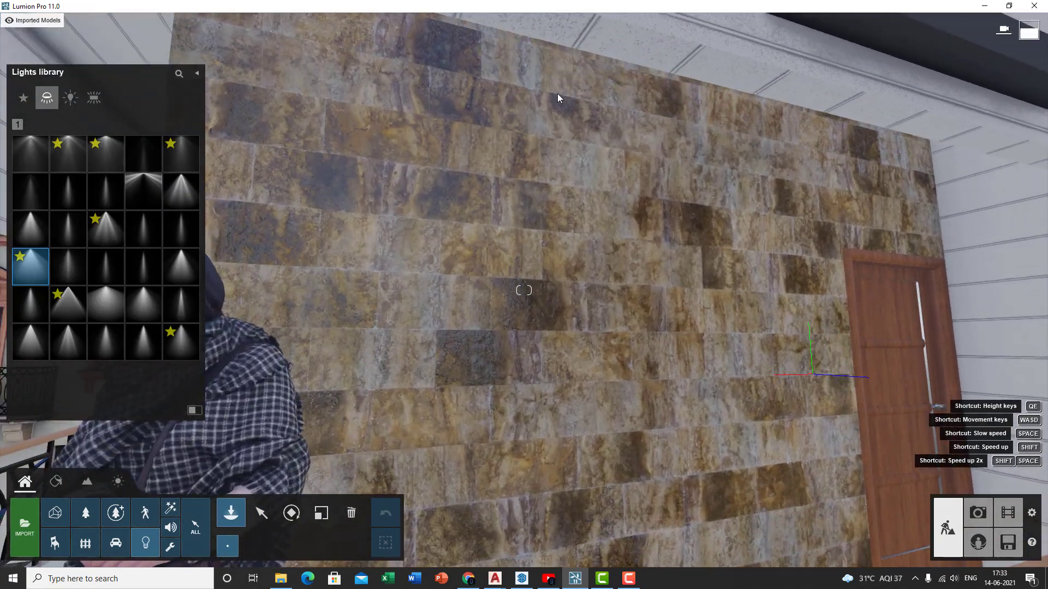
pyautogui.press('a')
pyautogui.moveTo(570, 210); pyautogui.dragTo(577, 169, button='right')
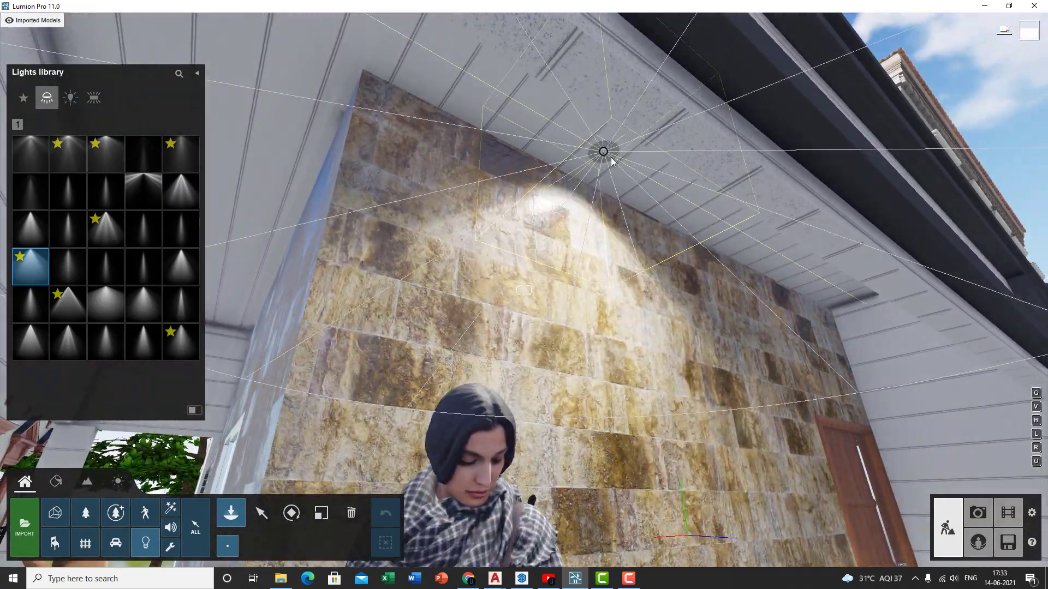
pyautogui.click(614, 162)
pyautogui.click(807, 260)
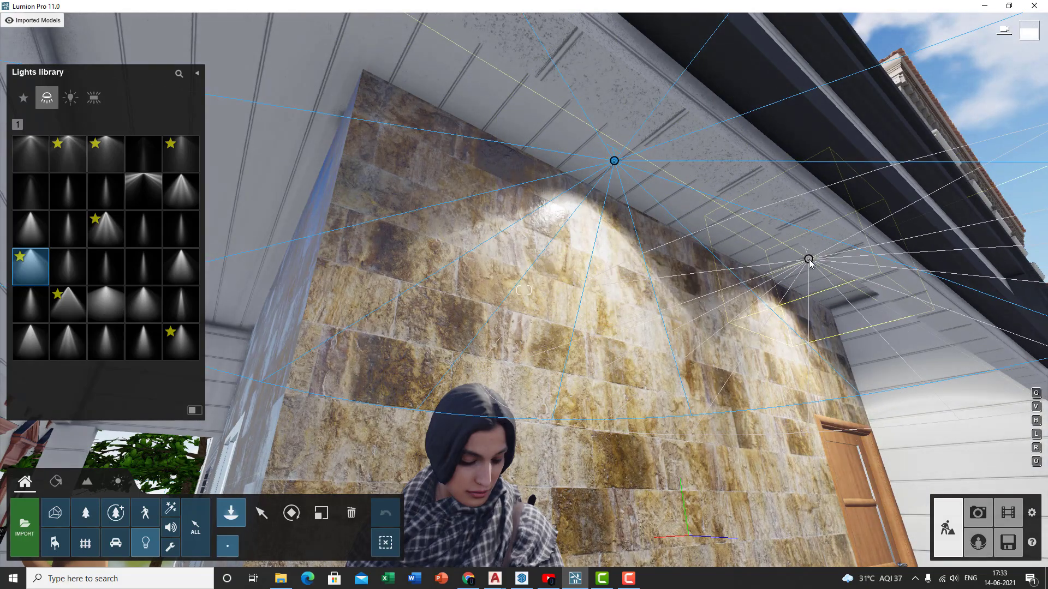
# Add a third Lamp16 spotlight on the balcony ceiling around the corner, above the window side of the stone wall
pyautogui.press('a')
pyautogui.moveTo(657, 288); pyautogui.dragTo(424, 204, button='right')
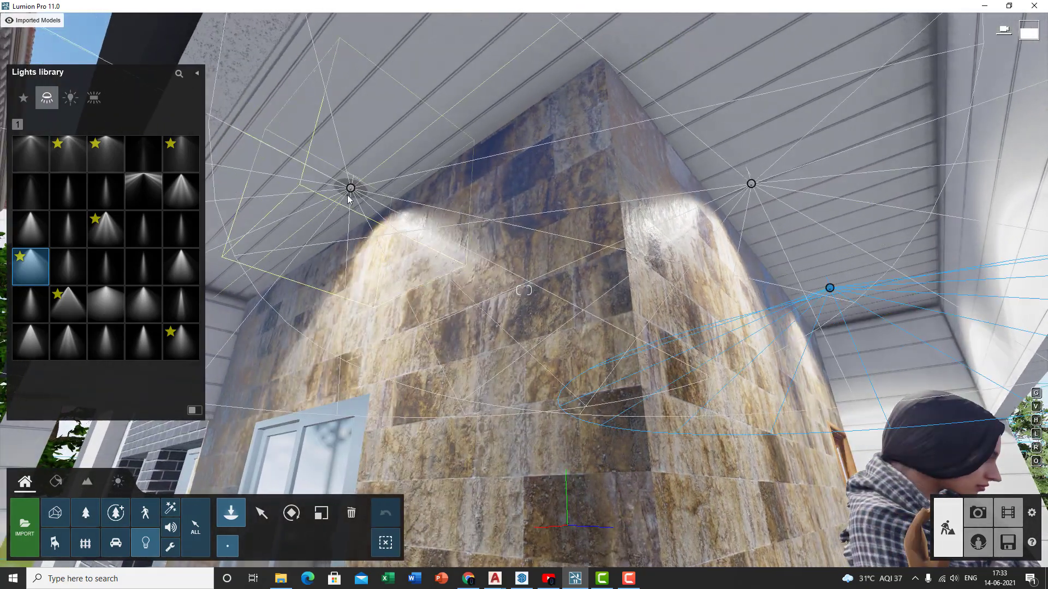
pyautogui.click(327, 196)
# Select the three balcony spotlights together and give them an orange colour, High shadows and slightly reduced brightness
pyautogui.click(268, 512)
pyautogui.press('d')
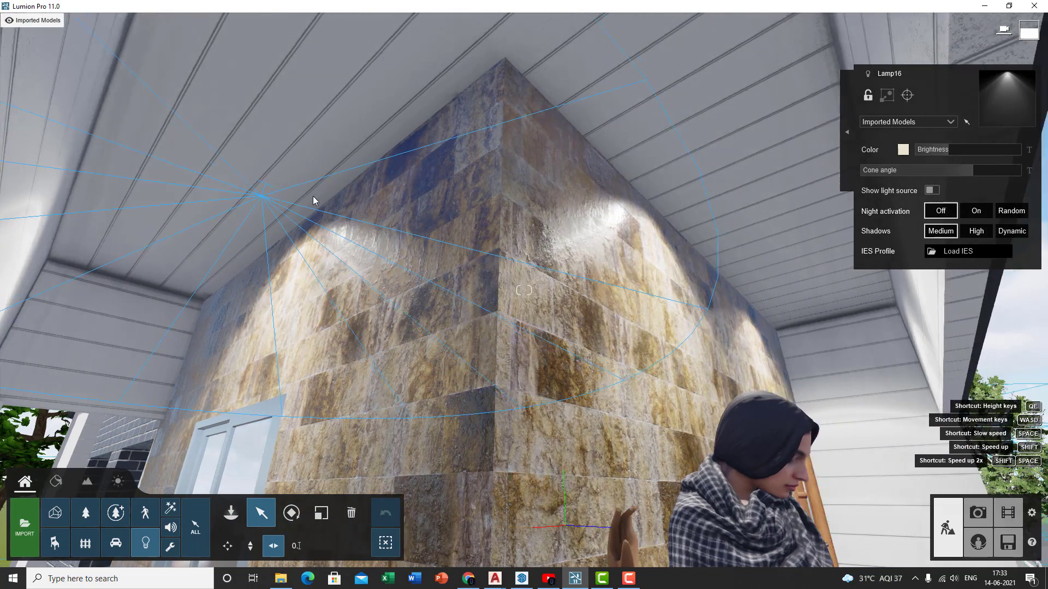
pyautogui.press('ctrl')
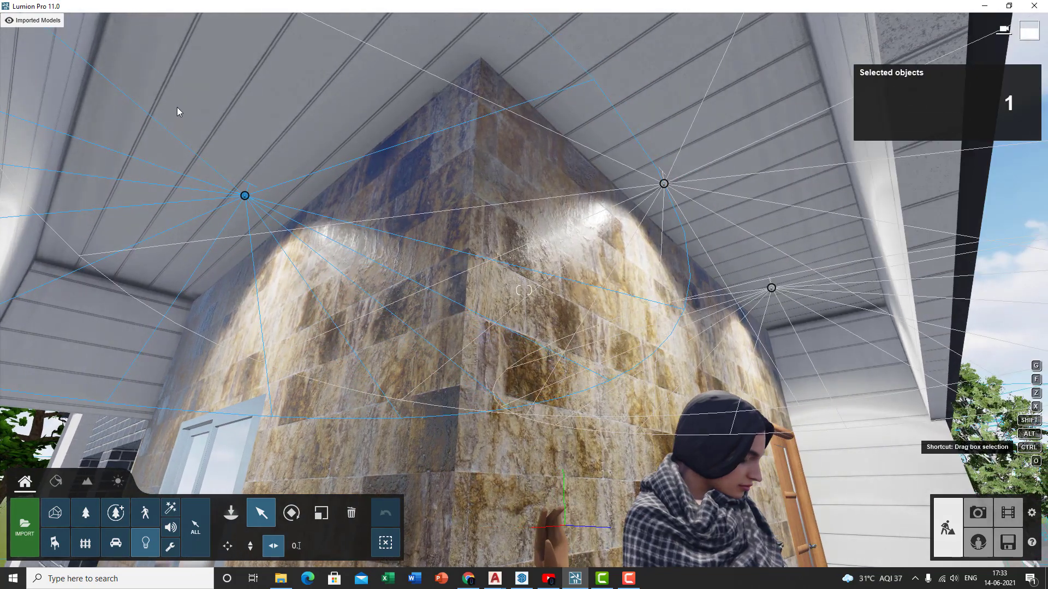
pyautogui.keyDown('ctrl'); pyautogui.moveTo(177, 107); pyautogui.dragTo(413, 219); pyautogui.keyUp('ctrl')
pyautogui.keyDown('ctrl'); pyautogui.moveTo(577, 247); pyautogui.dragTo(822, 356); pyautogui.keyUp('ctrl')
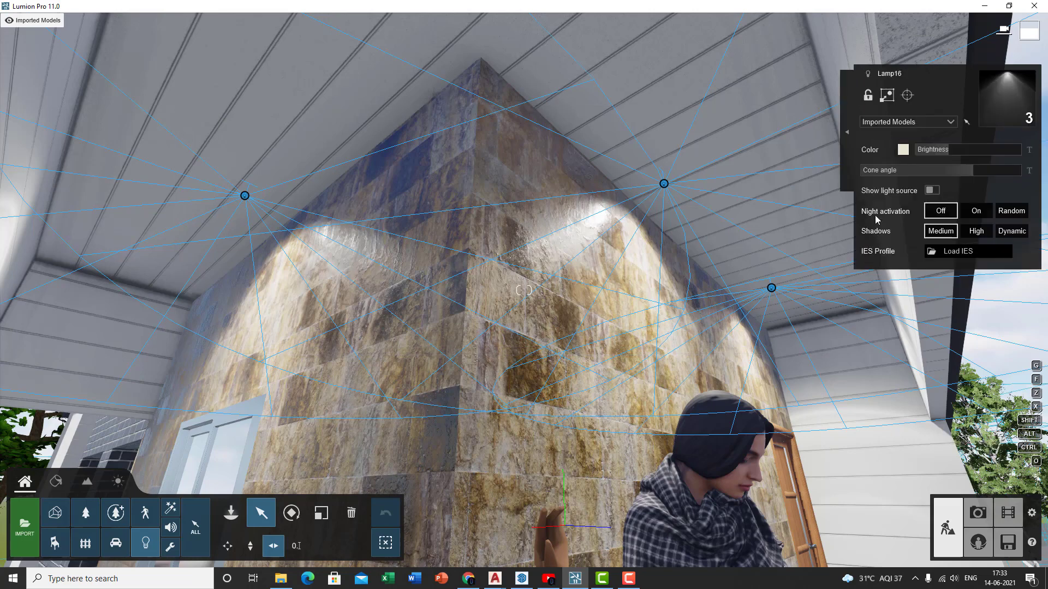
pyautogui.click(904, 150)
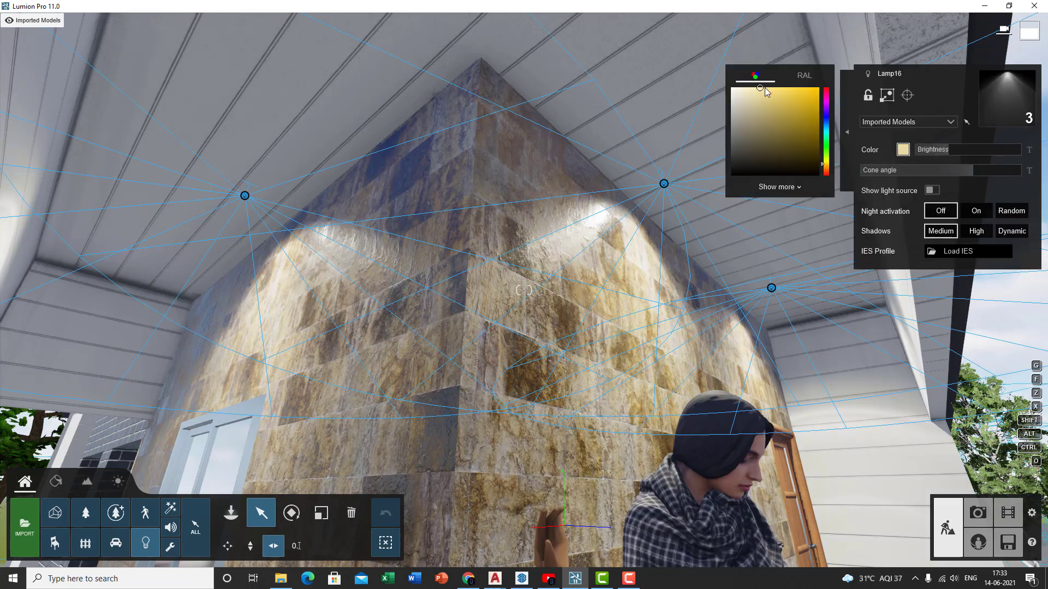
pyautogui.moveTo(825, 168); pyautogui.dragTo(827, 172)
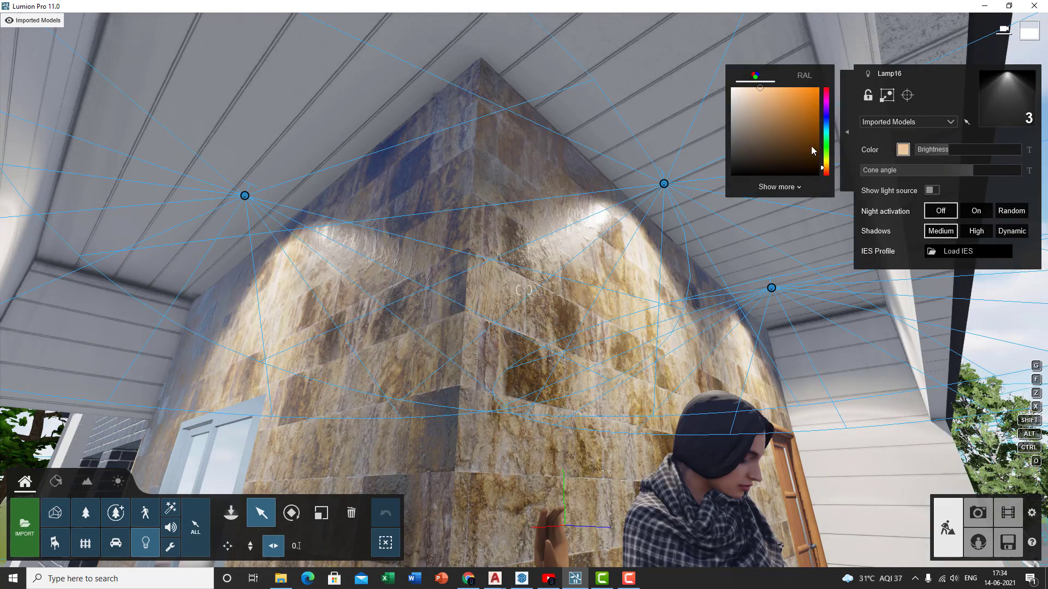
pyautogui.moveTo(774, 93)
pyautogui.mouseDown()
pyautogui.moveTo(780, 83)
pyautogui.moveTo(781, 104)
pyautogui.moveTo(797, 80)
pyautogui.mouseUp()
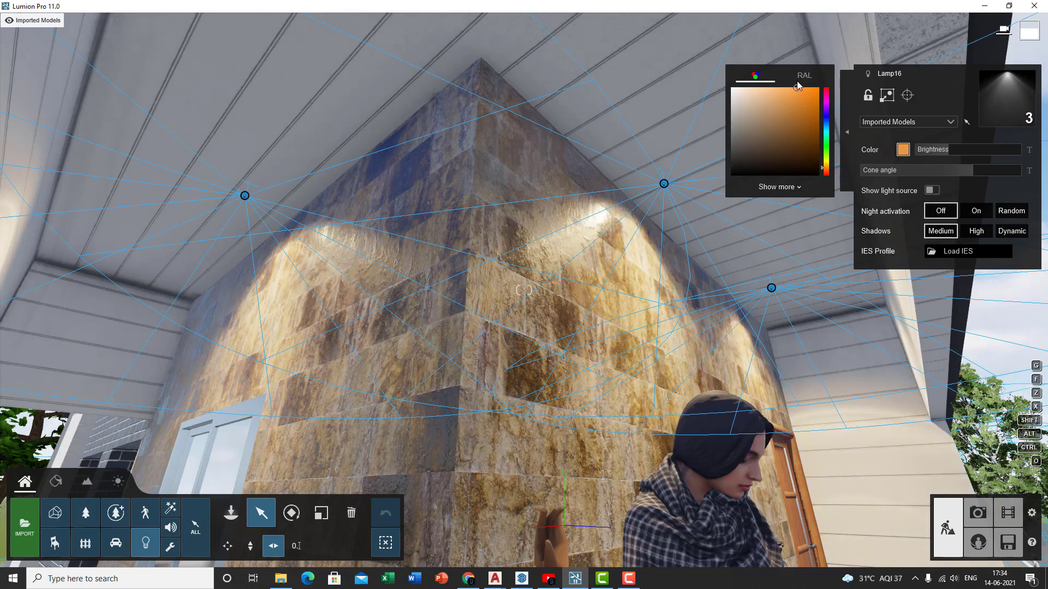
pyautogui.click(977, 232)
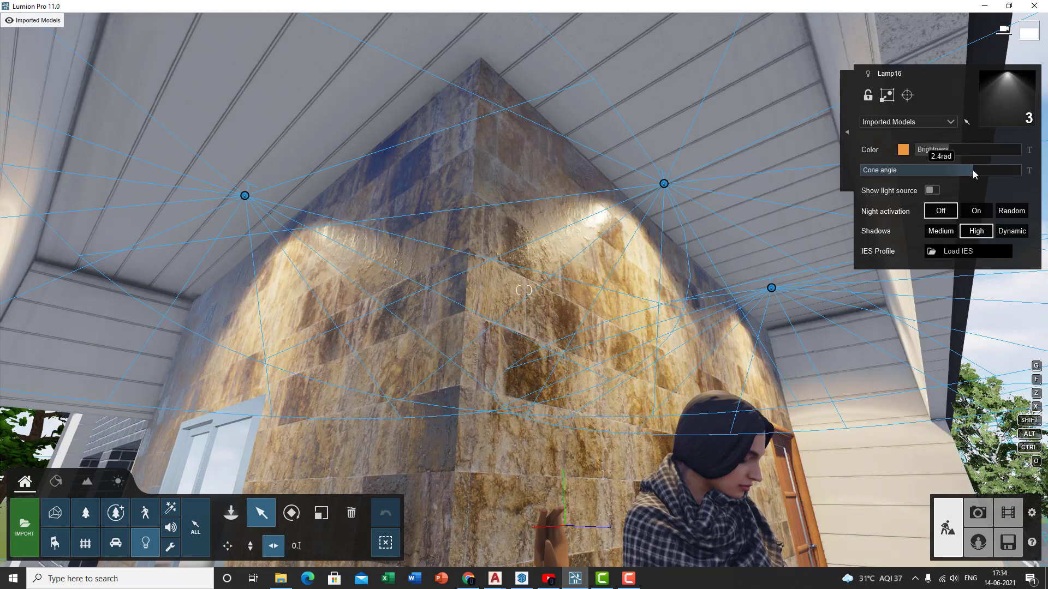
pyautogui.moveTo(947, 153); pyautogui.dragTo(940, 152)
# Place a Light Fill omni light in each of the street lamp's two heads, the upper and the lower
pyautogui.press('s')
pyautogui.moveTo(585, 323); pyautogui.dragTo(605, 240, button='right')
pyautogui.press('s')
pyautogui.press('q')
pyautogui.moveTo(519, 519); pyautogui.dragTo(522, 420, button='right')
pyautogui.press('w')
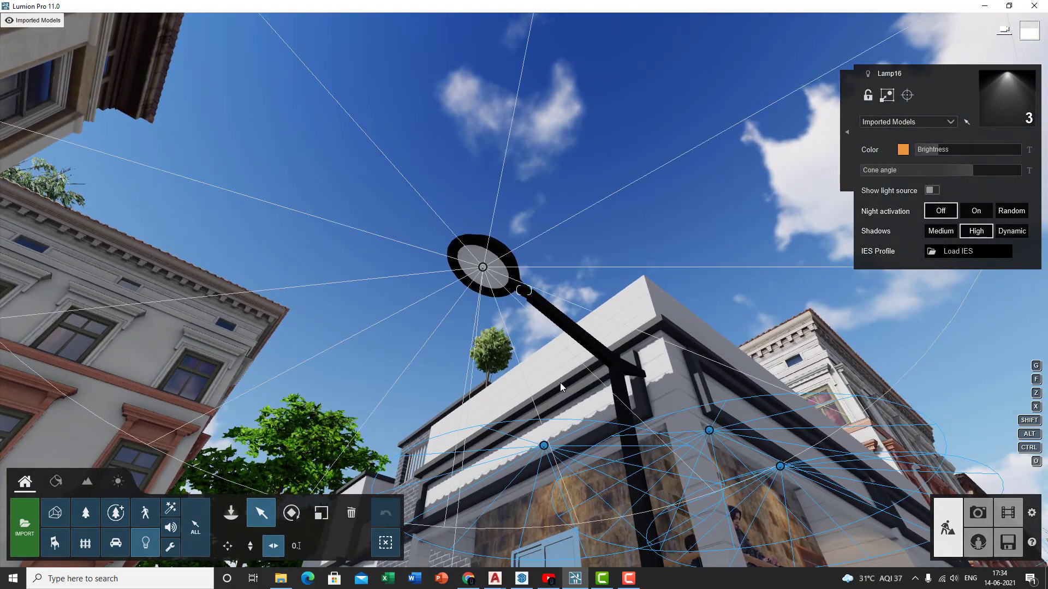
pyautogui.click(145, 542)
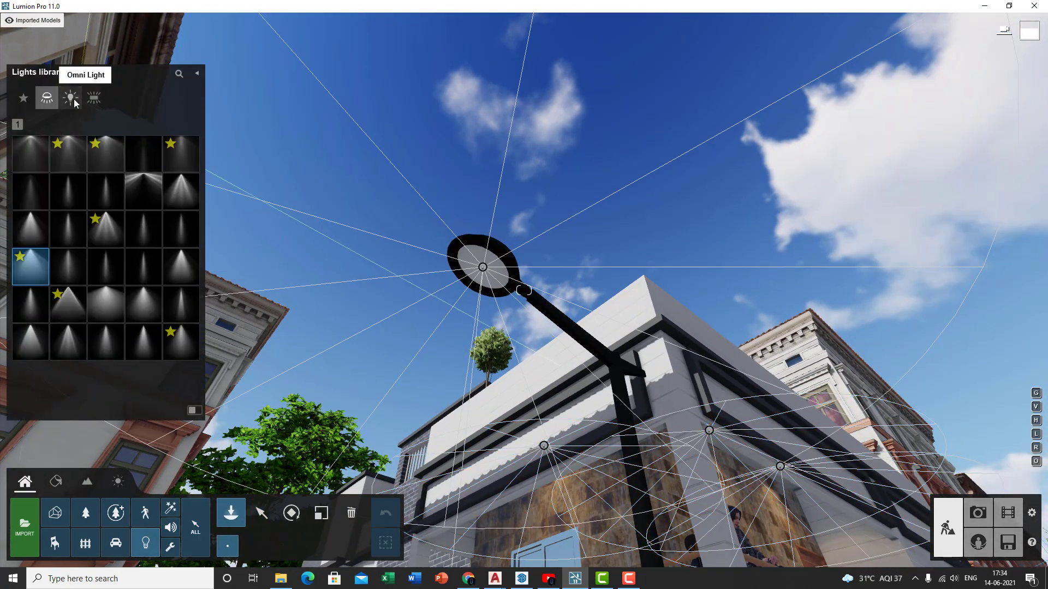
pyautogui.click(70, 99)
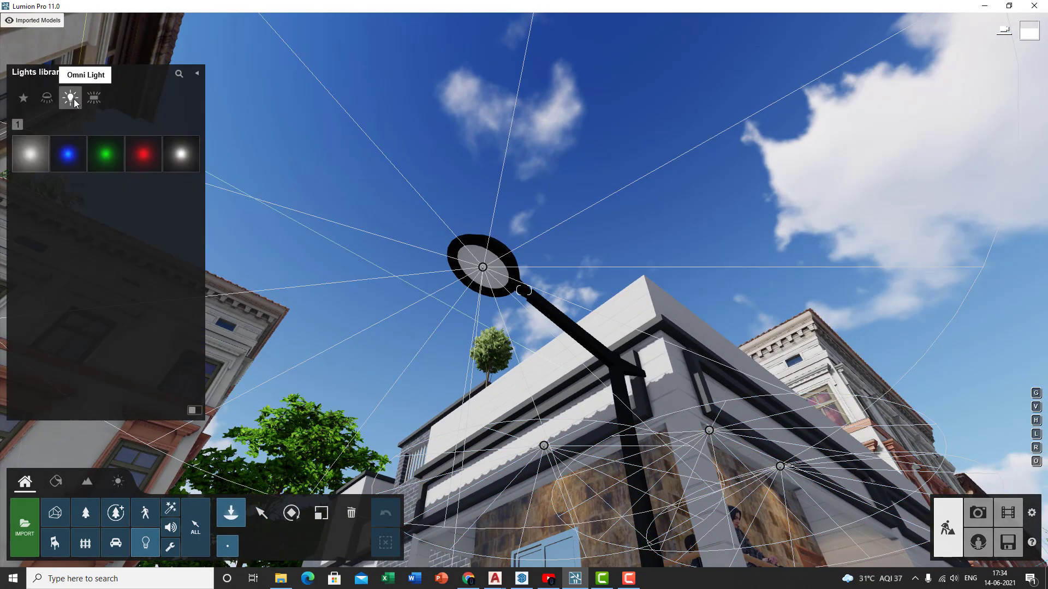
pyautogui.click(34, 159)
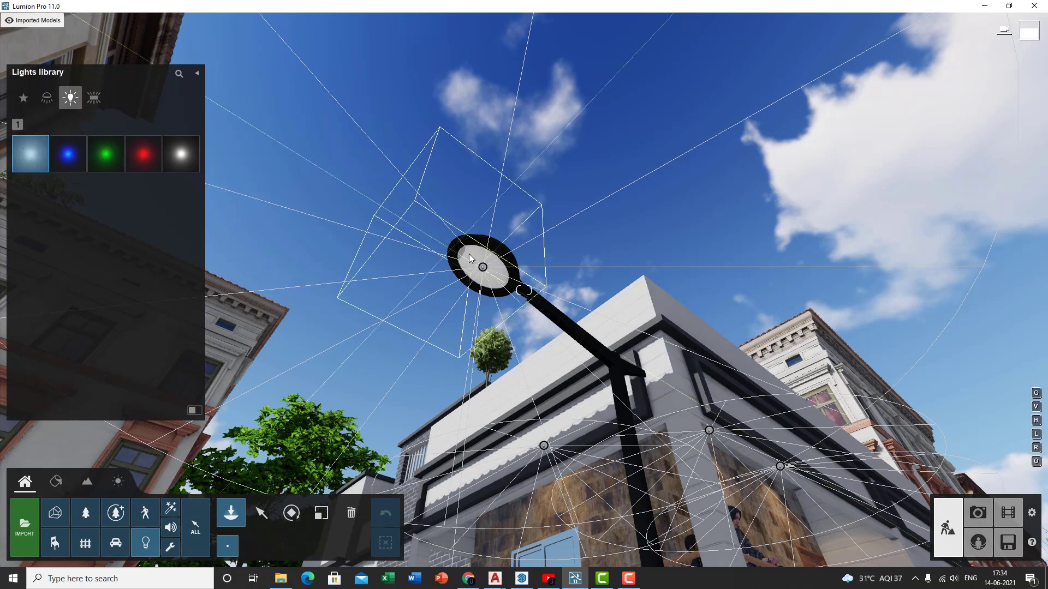
pyautogui.click(489, 273)
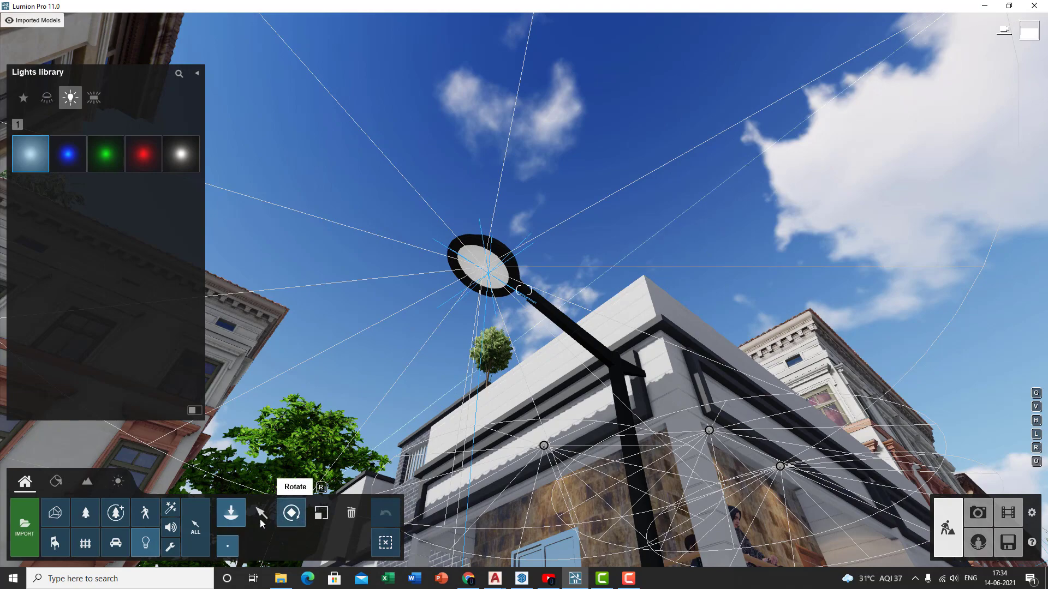
pyautogui.press('e')
pyautogui.press('d')
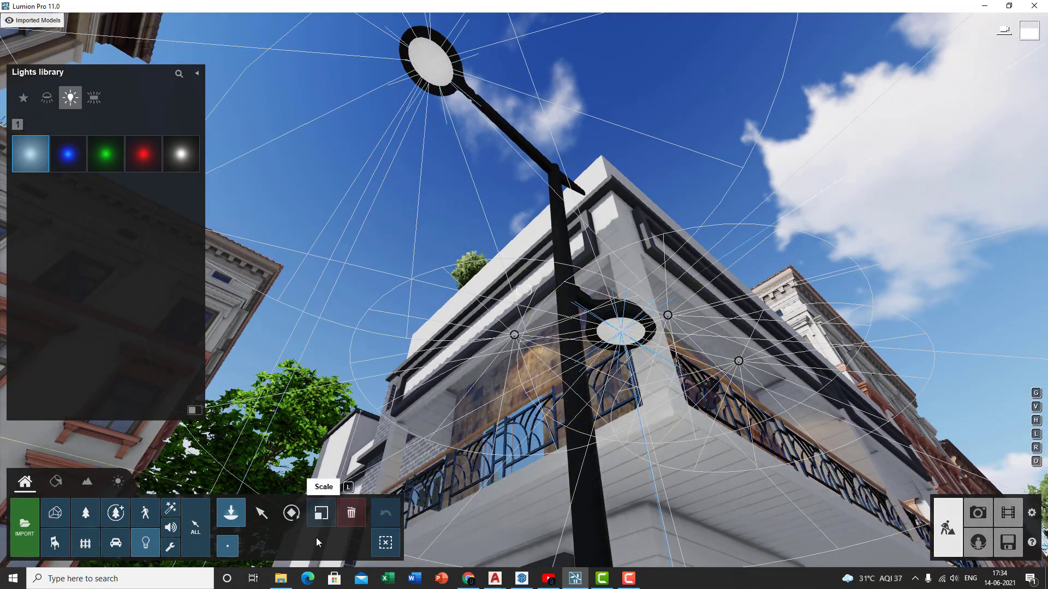
# Increase the falloff of the Light Fill lights in the street lamp's lower and upper heads
pyautogui.click(262, 513)
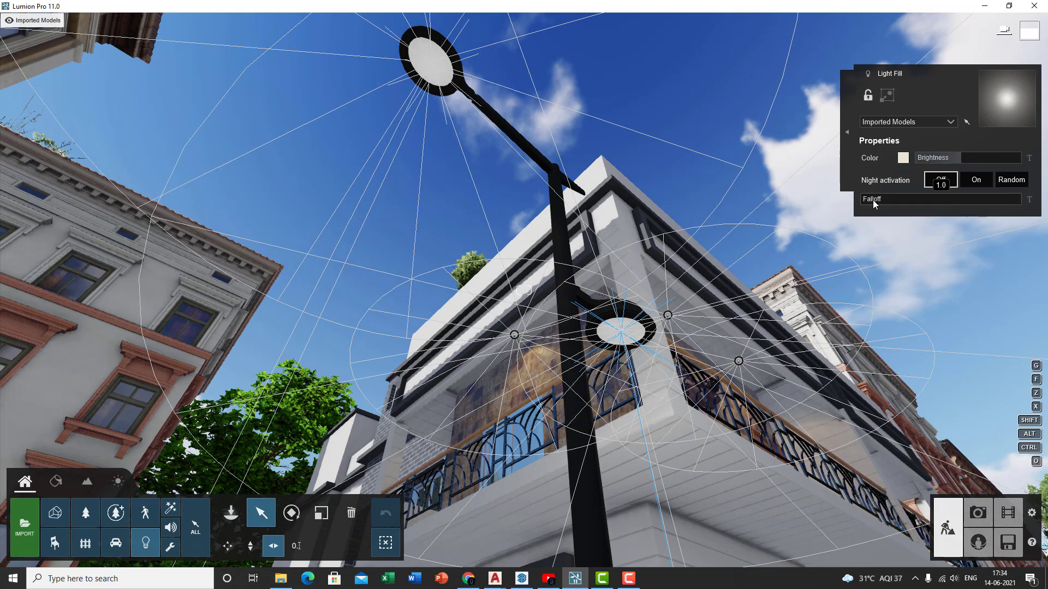
pyautogui.moveTo(873, 202); pyautogui.dragTo(903, 221)
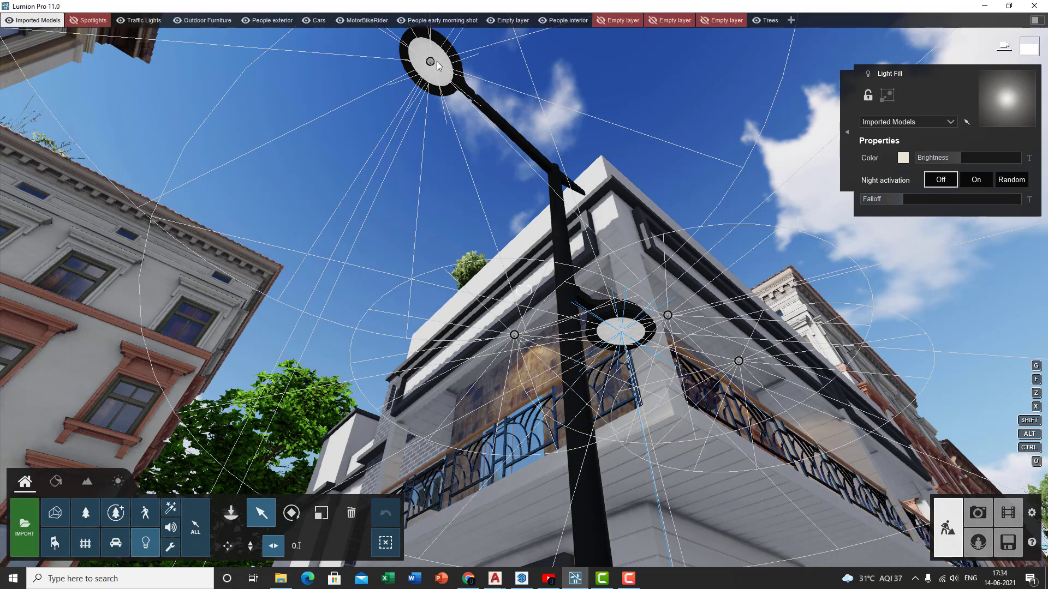
pyautogui.click(430, 62)
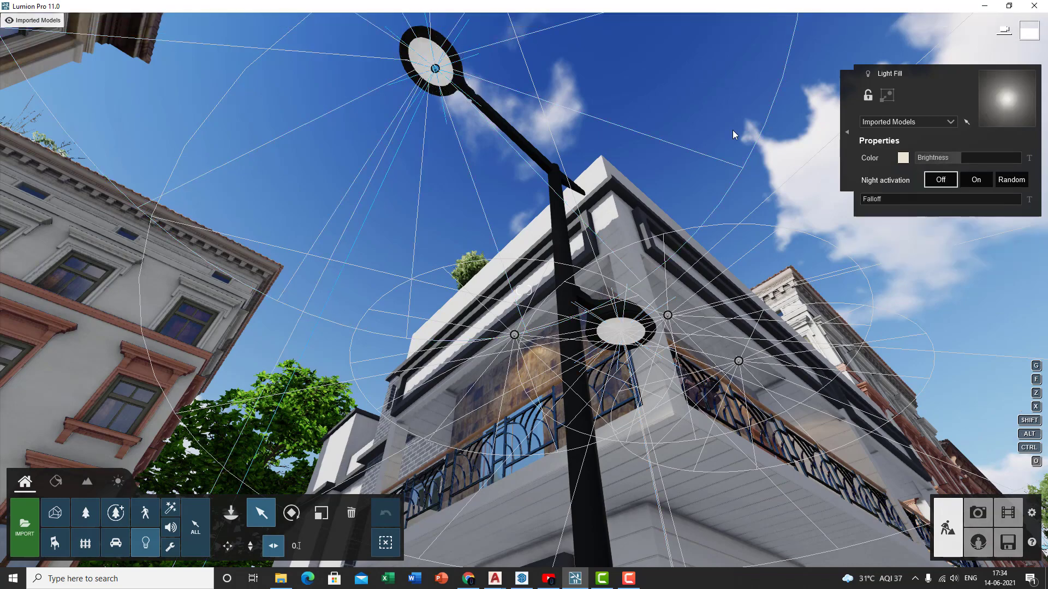
pyautogui.moveTo(890, 203); pyautogui.dragTo(893, 203)
# Return to Photo mode, reframe photo 8 closer on the corner building at about 1.85 m camera height, and save the camera view
pyautogui.moveTo(622, 258); pyautogui.dragTo(703, 240, button='right')
pyautogui.press('s')
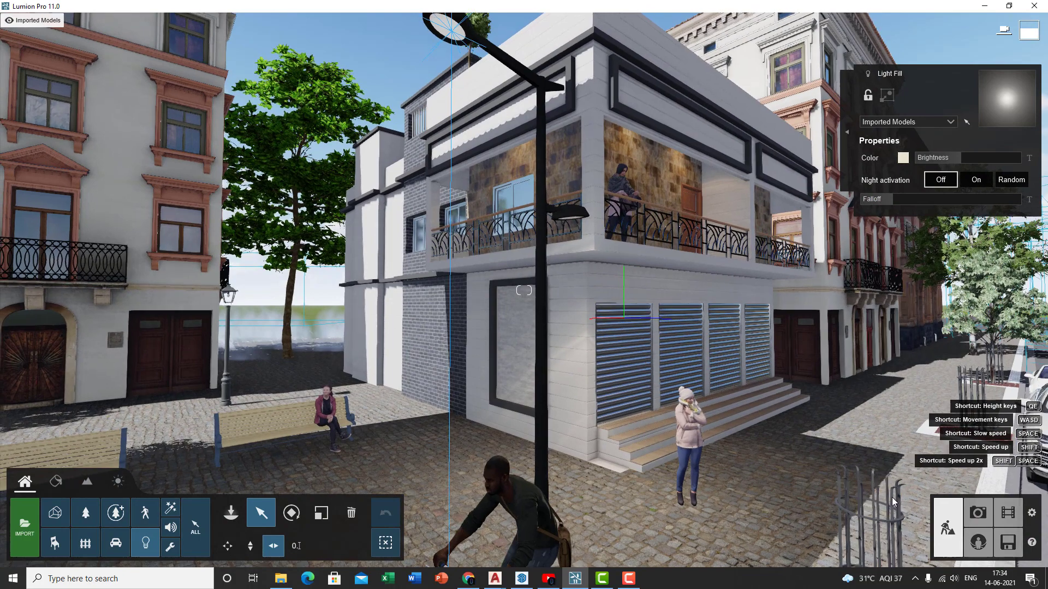
pyautogui.press('s')
pyautogui.click(978, 513)
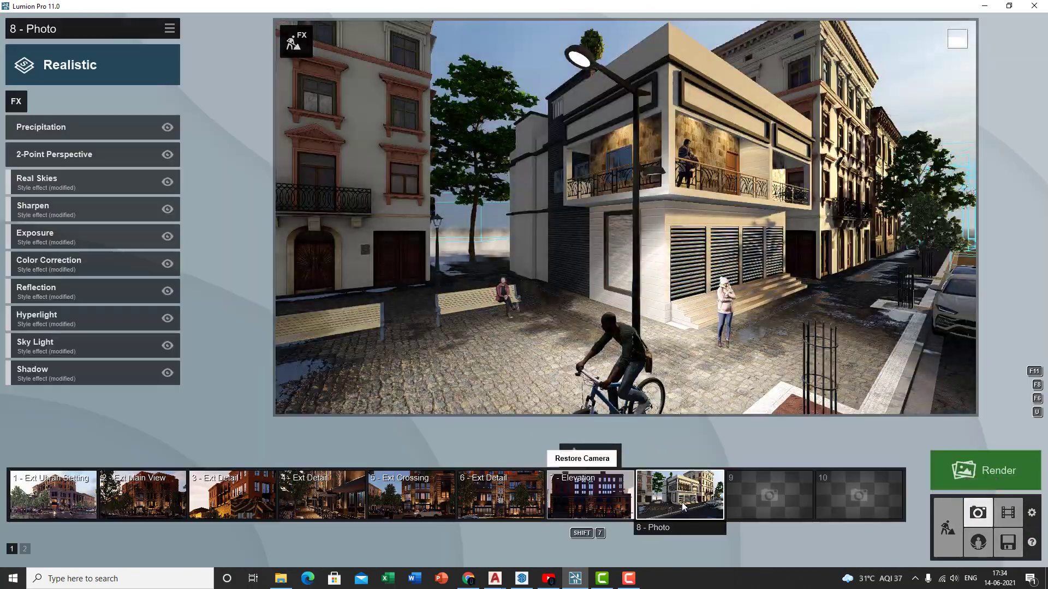
pyautogui.click(692, 497)
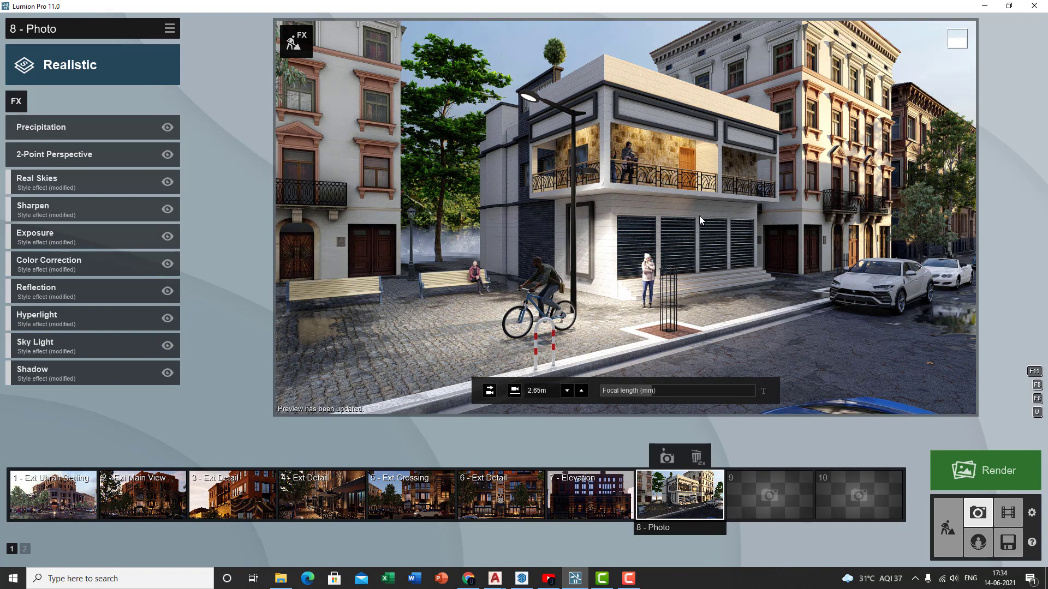
pyautogui.scroll(-3, 700, 215)
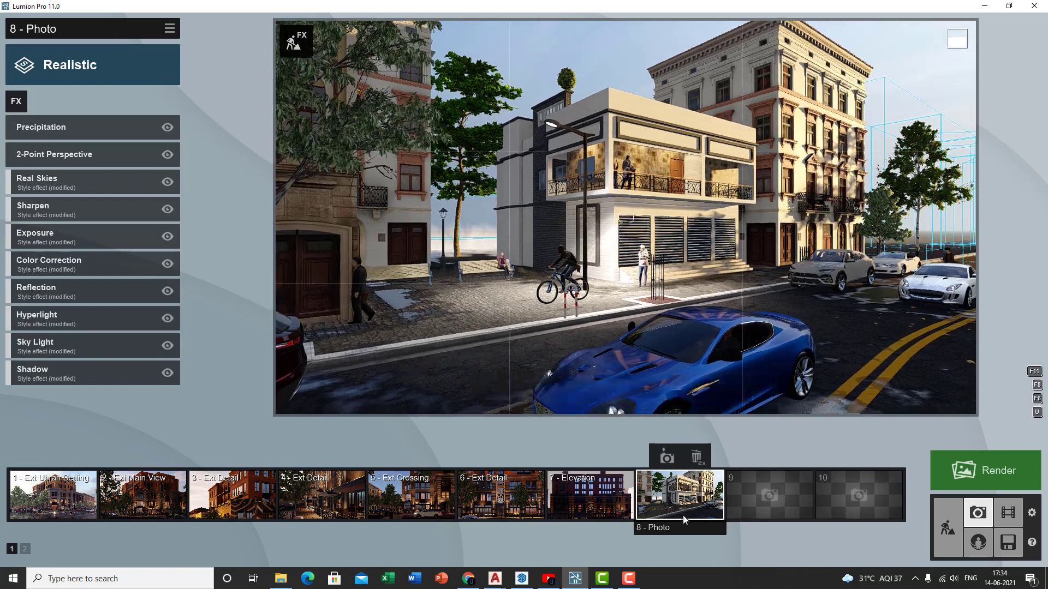
pyautogui.click(683, 519)
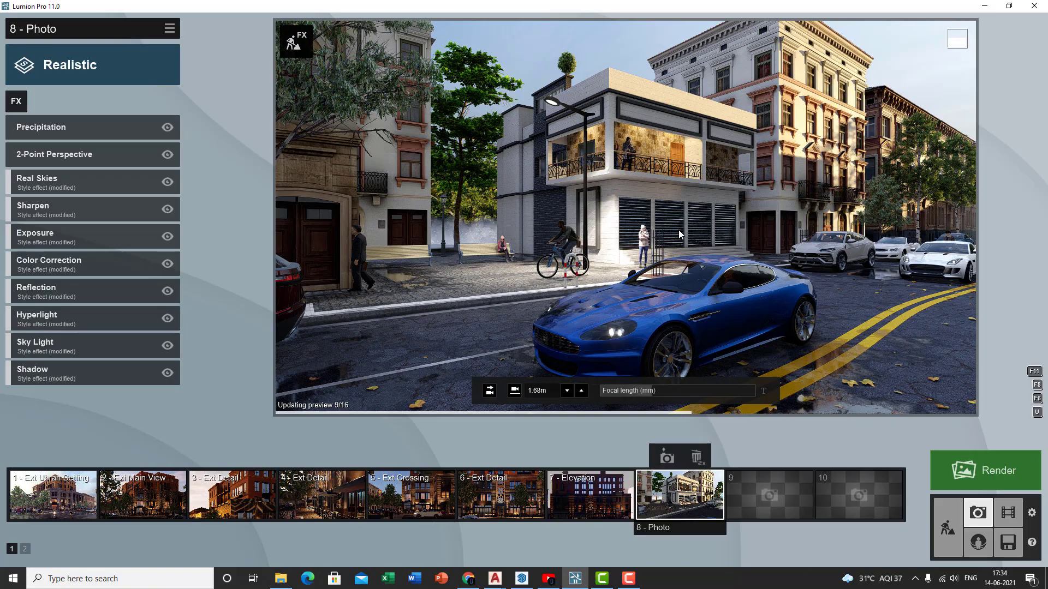
pyautogui.scroll(3, 610, 220)
pyautogui.scroll(2, 611, 221)
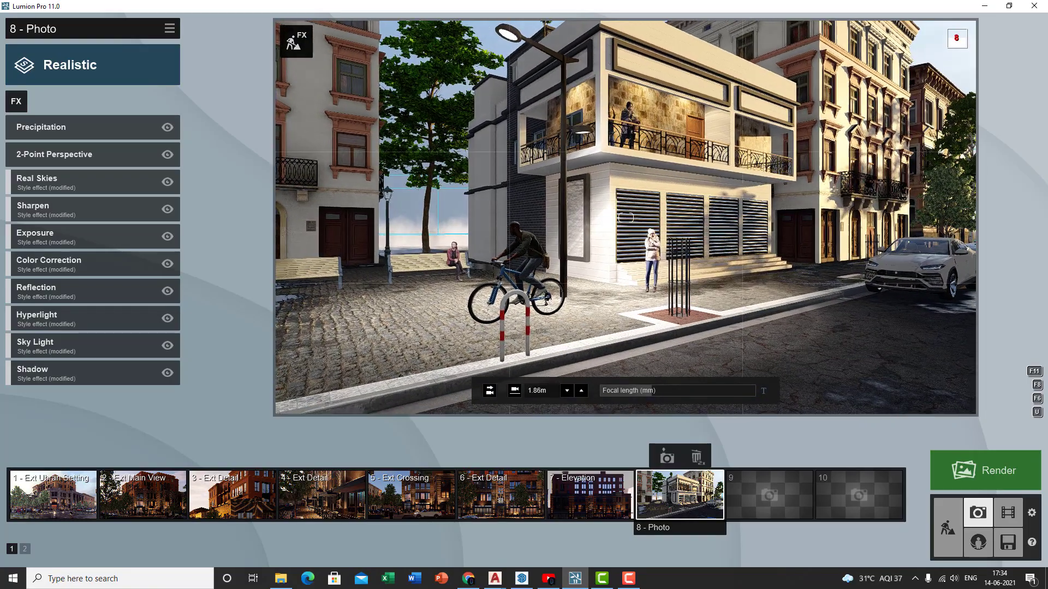
pyautogui.moveTo(610, 220); pyautogui.dragTo(613, 191, button='right')
pyautogui.click(668, 457)
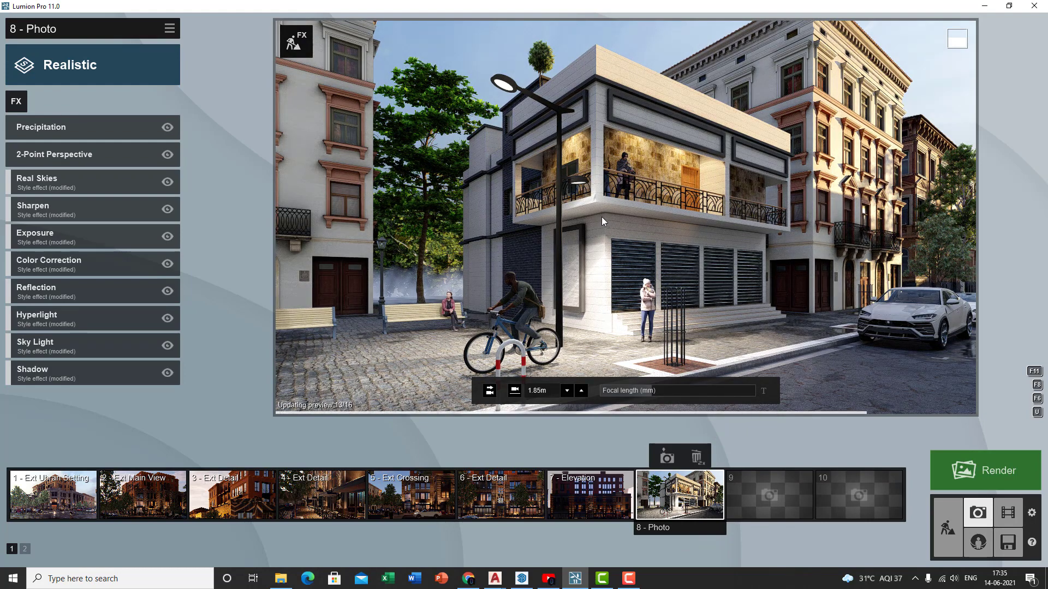
# Set the Real Skies effect's brightness and overall brightness to 1.0 and refresh the preview
pyautogui.click(68, 187)
pyautogui.click(83, 207)
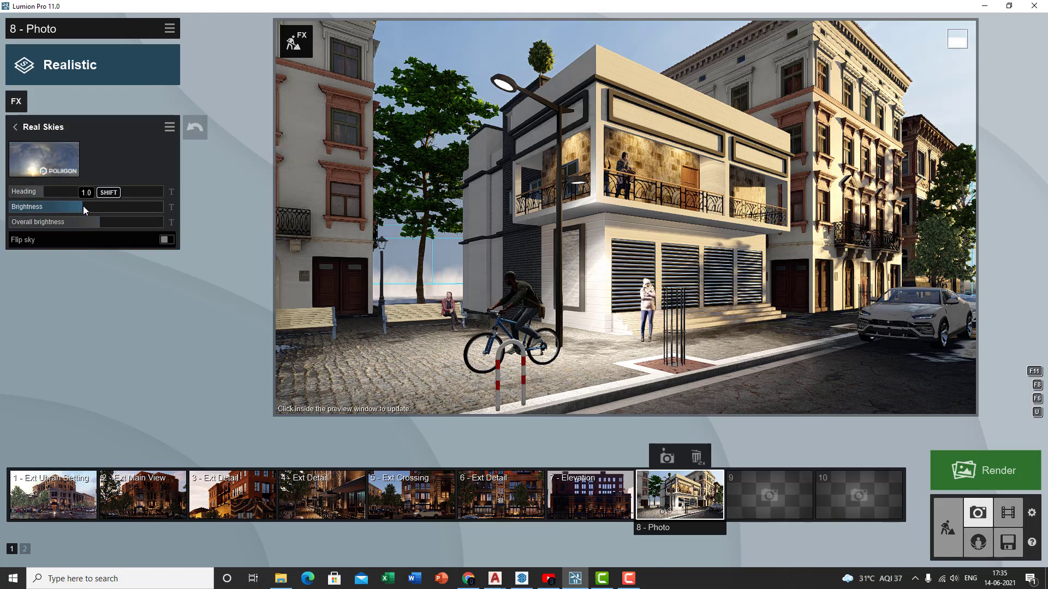
pyautogui.click(83, 220)
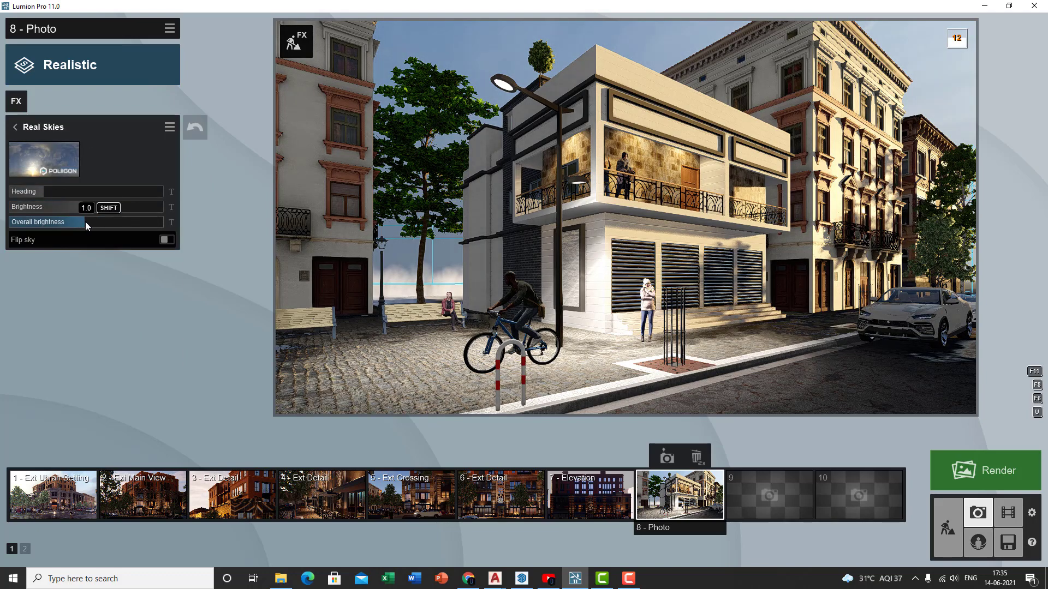
pyautogui.click(616, 201)
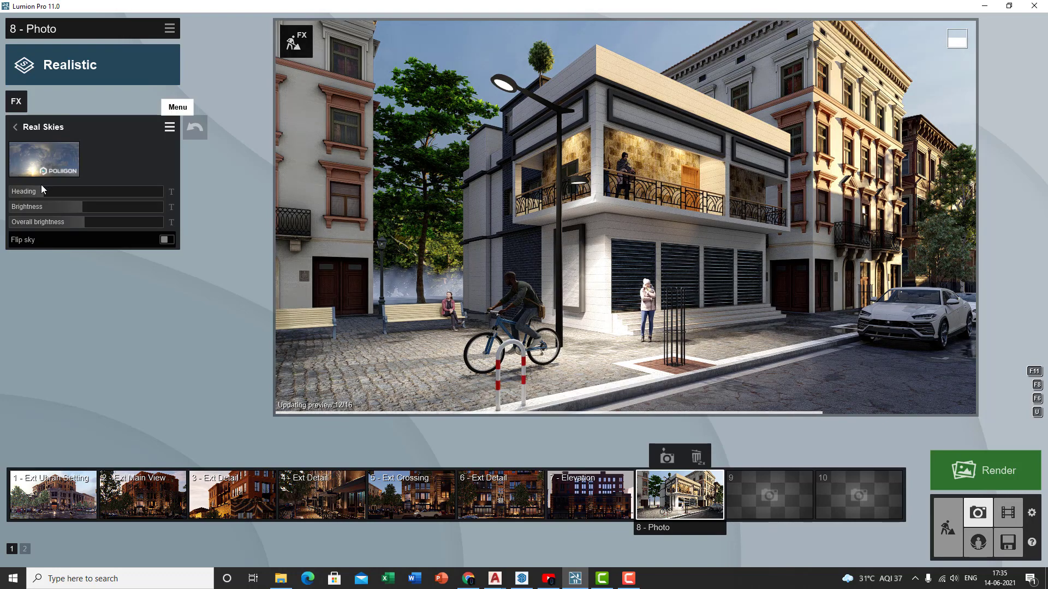
pyautogui.click(36, 133)
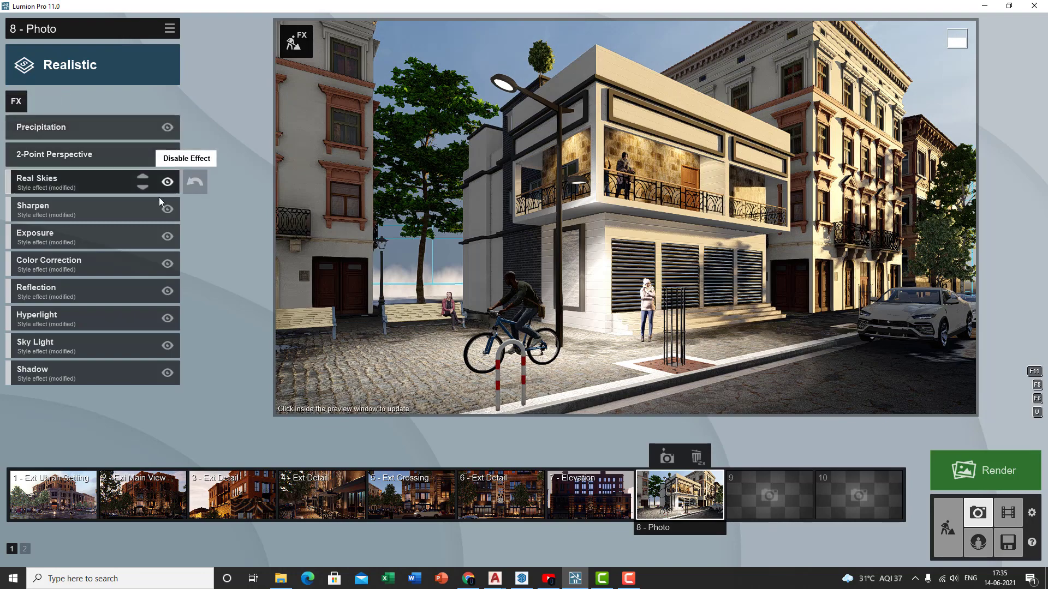
# Add a Sun effect to the photo, lower the sun height and set the sun heading to about -86.2°
pyautogui.click(16, 103)
pyautogui.click(339, 203)
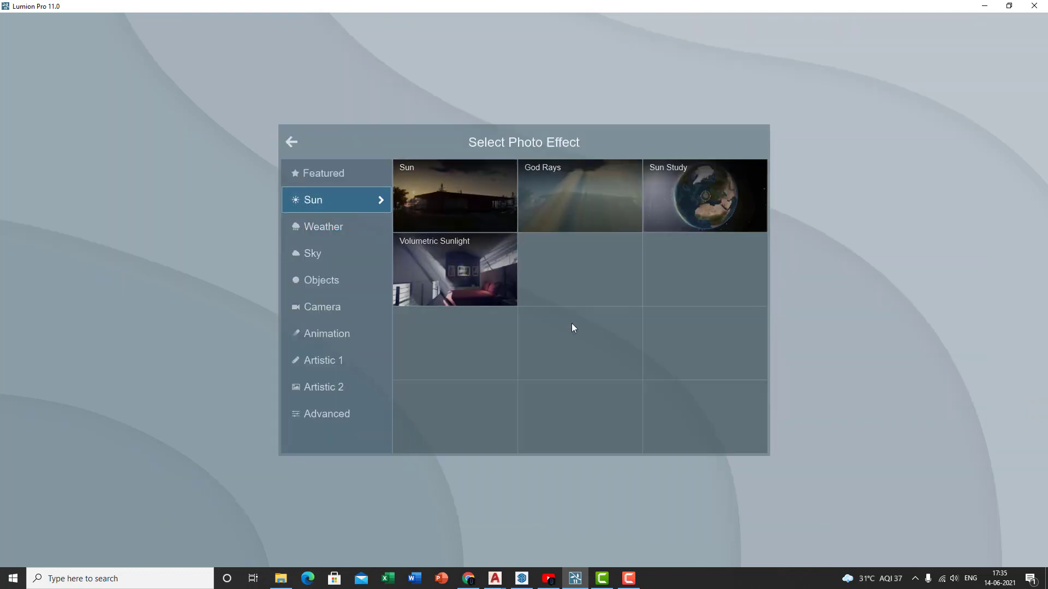
pyautogui.click(437, 211)
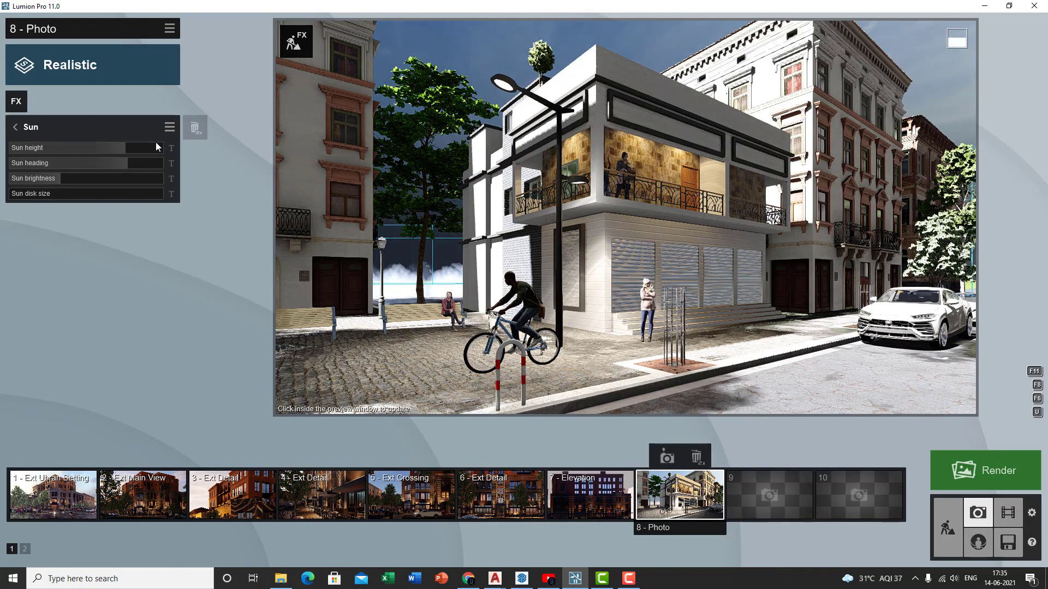
pyautogui.moveTo(117, 149); pyautogui.dragTo(51, 163)
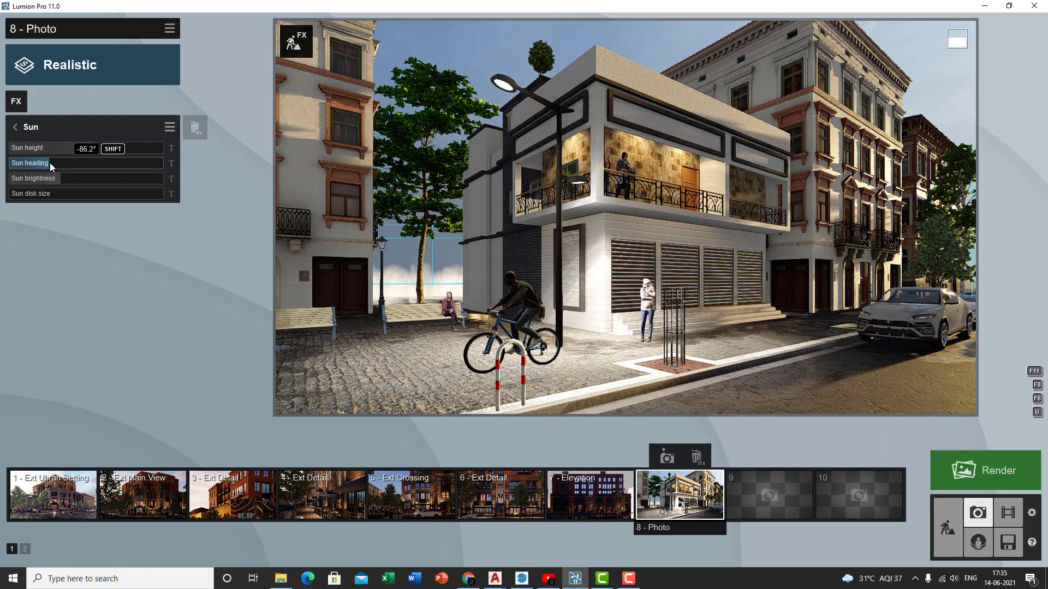
pyautogui.click(857, 193)
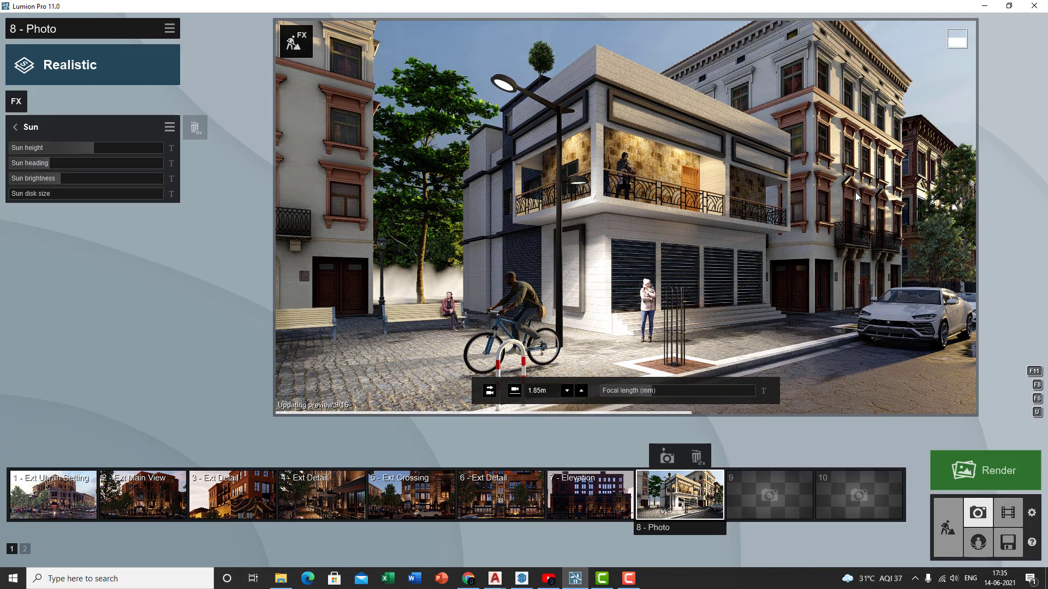
# Fine-tune the Sun effect's heading while comparing how the light falls on the facades in the preview
pyautogui.moveTo(53, 160); pyautogui.dragTo(0, 170)
pyautogui.click(868, 207)
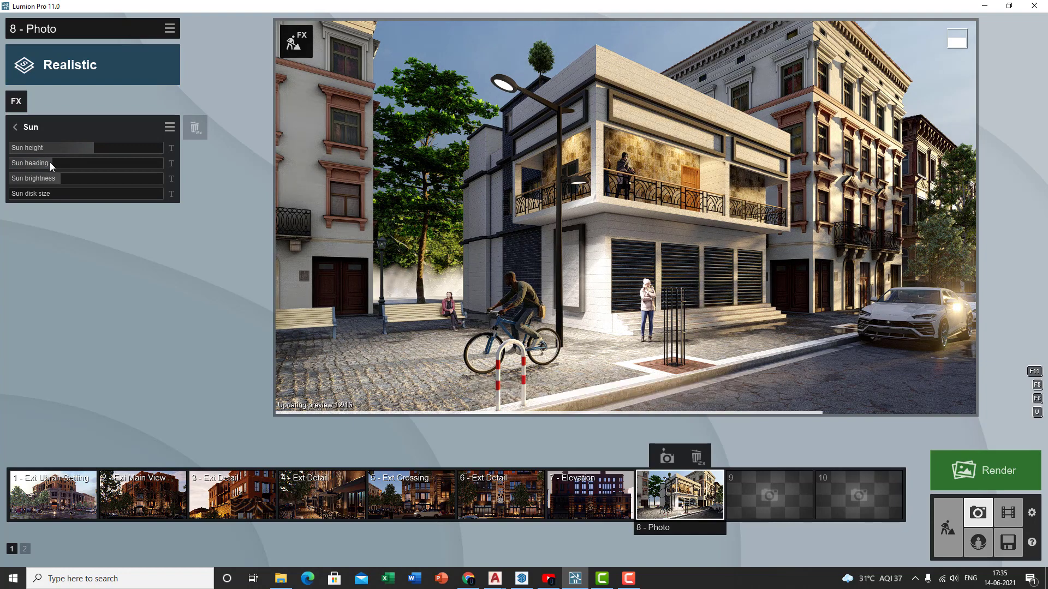
pyautogui.moveTo(53, 165); pyautogui.dragTo(51, 162)
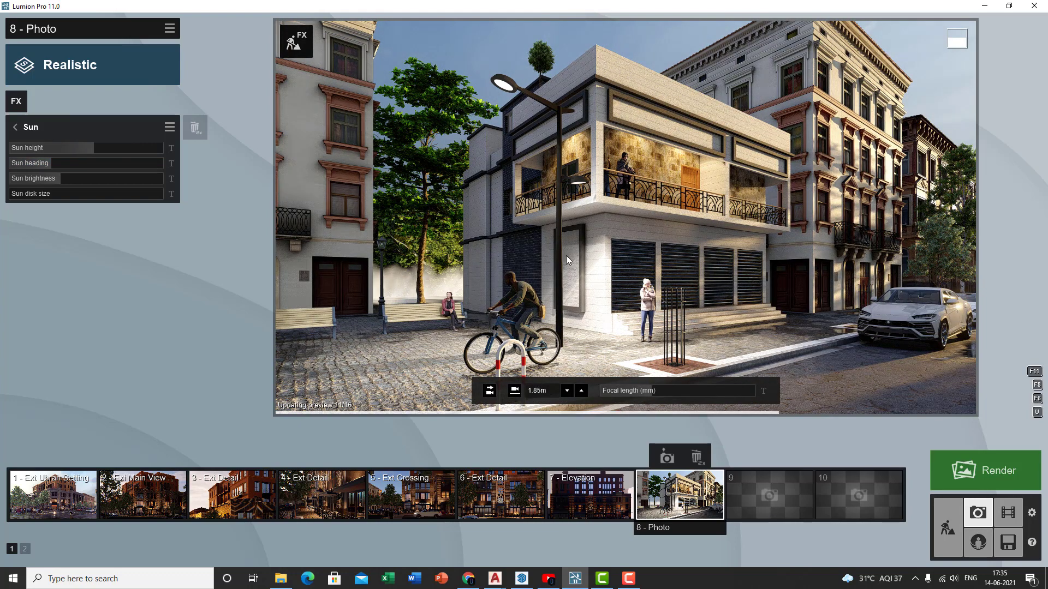
# Edit the scene with effects on, reducing the lower street-lamp spotlight's brightness and setting the upper one's to about 80.3
pyautogui.click(298, 43)
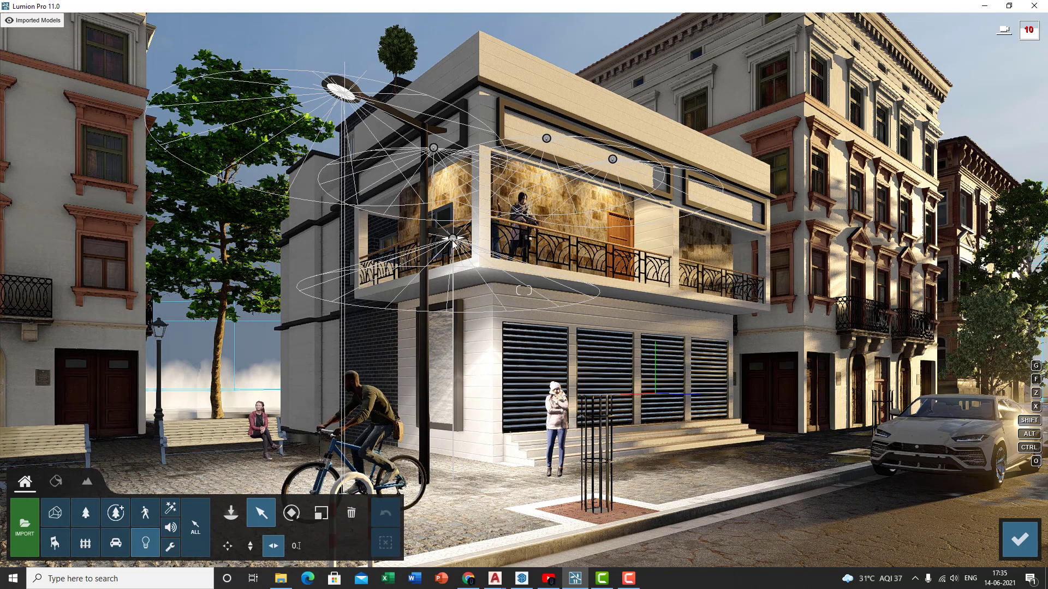
pyautogui.click(452, 239)
pyautogui.click(948, 153)
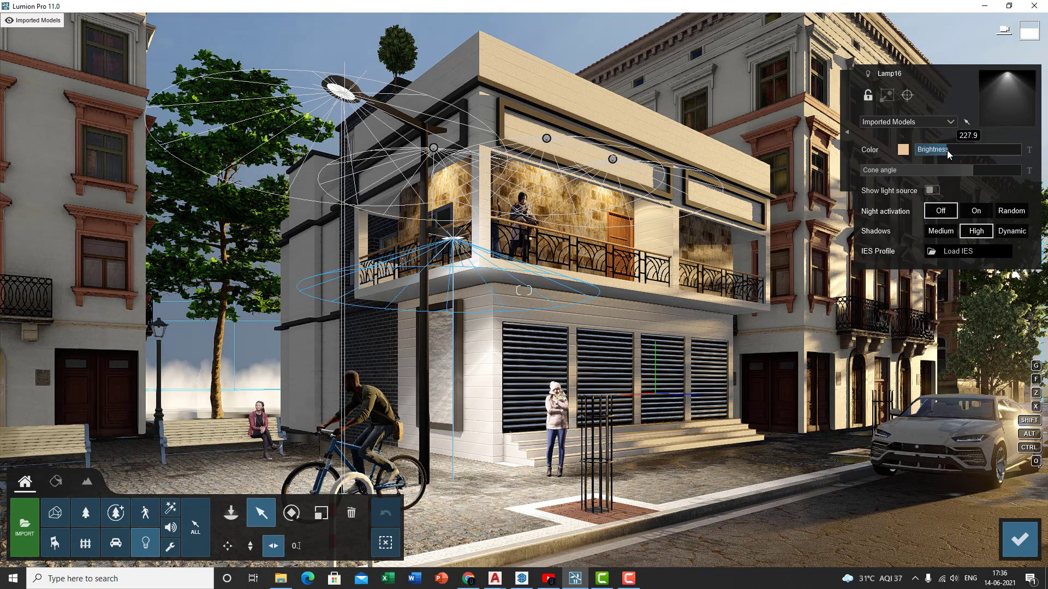
pyautogui.moveTo(946, 155); pyautogui.dragTo(943, 155)
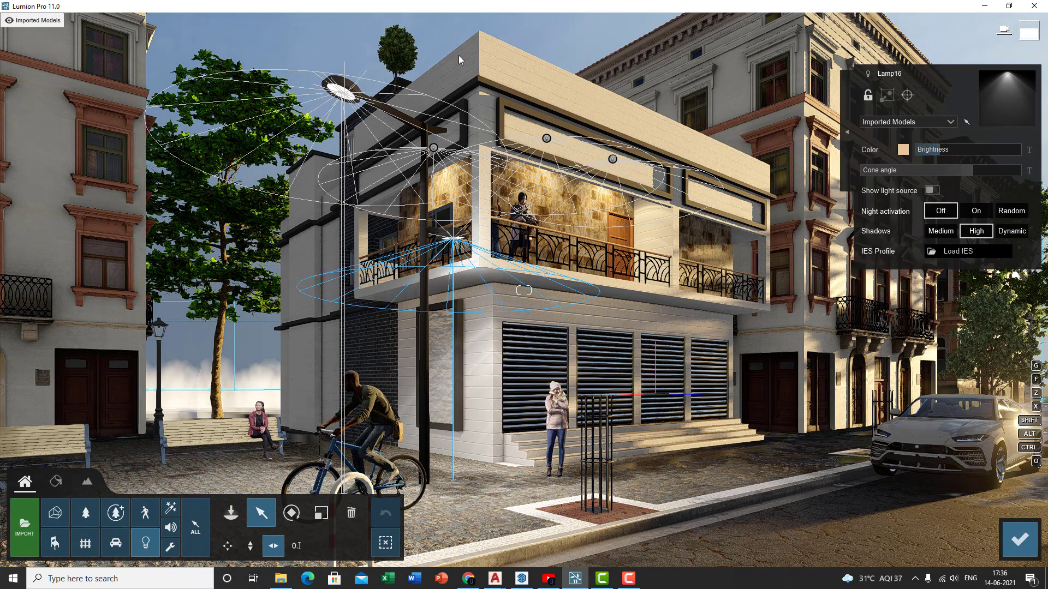
pyautogui.click(341, 96)
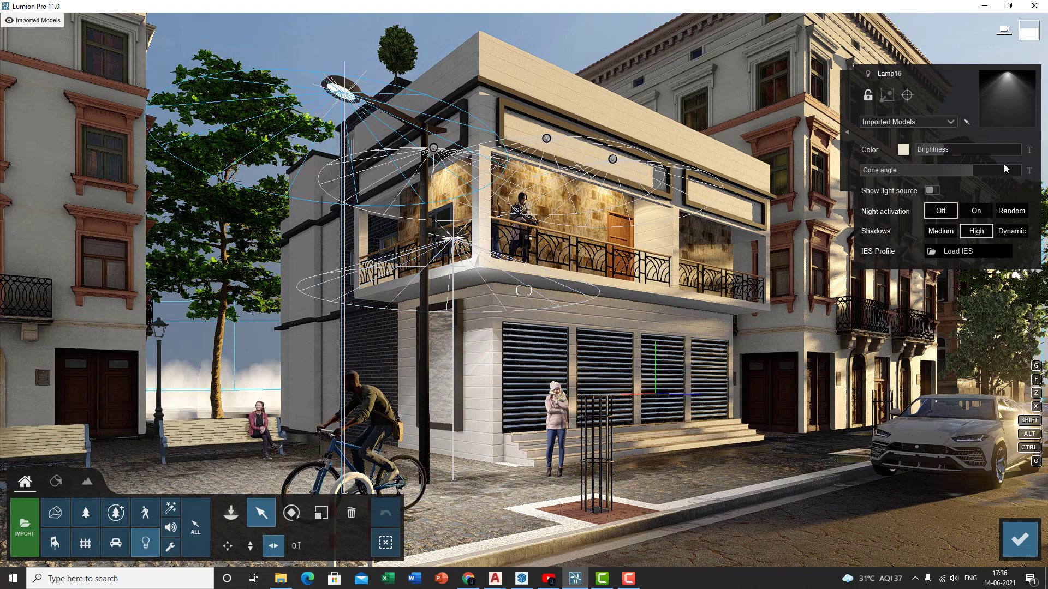
pyautogui.moveTo(940, 155); pyautogui.dragTo(943, 156)
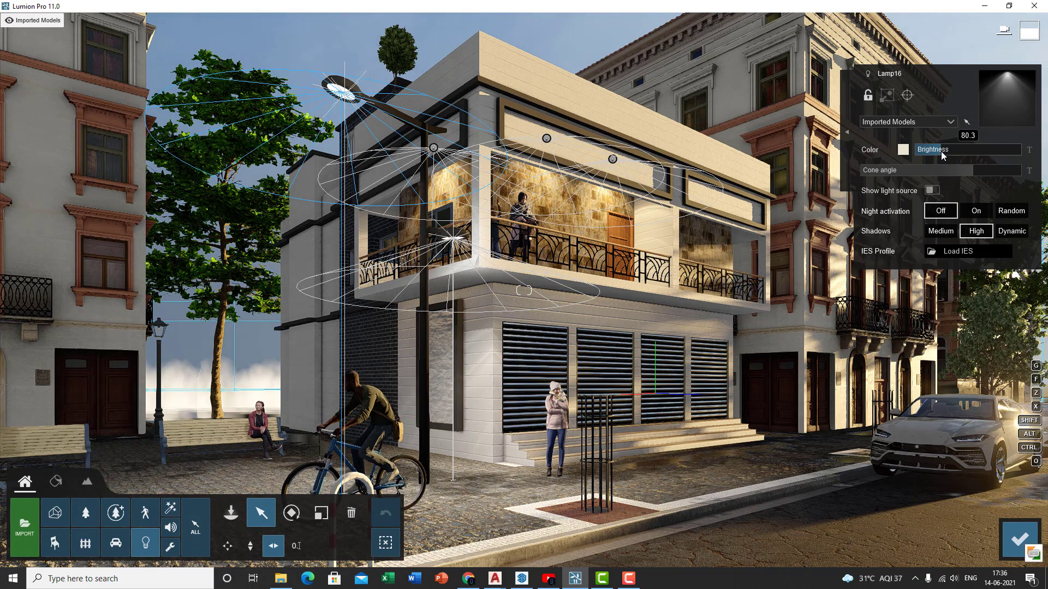
pyautogui.click(1021, 537)
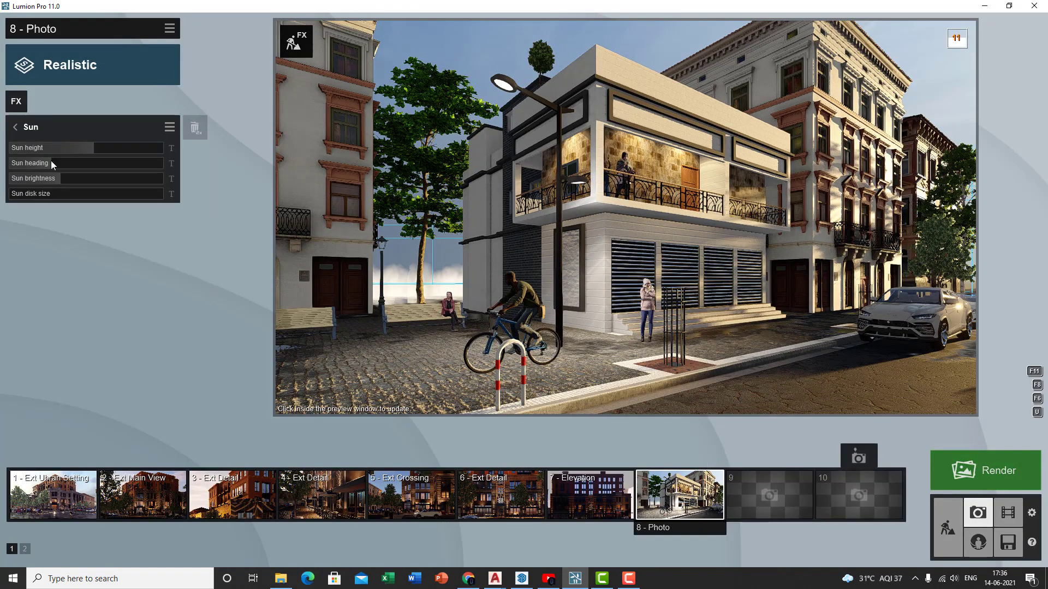
# Set the Precipitation effect's precipitation phase to about 0.8 for wetter ground and refresh the preview
pyautogui.click(76, 127)
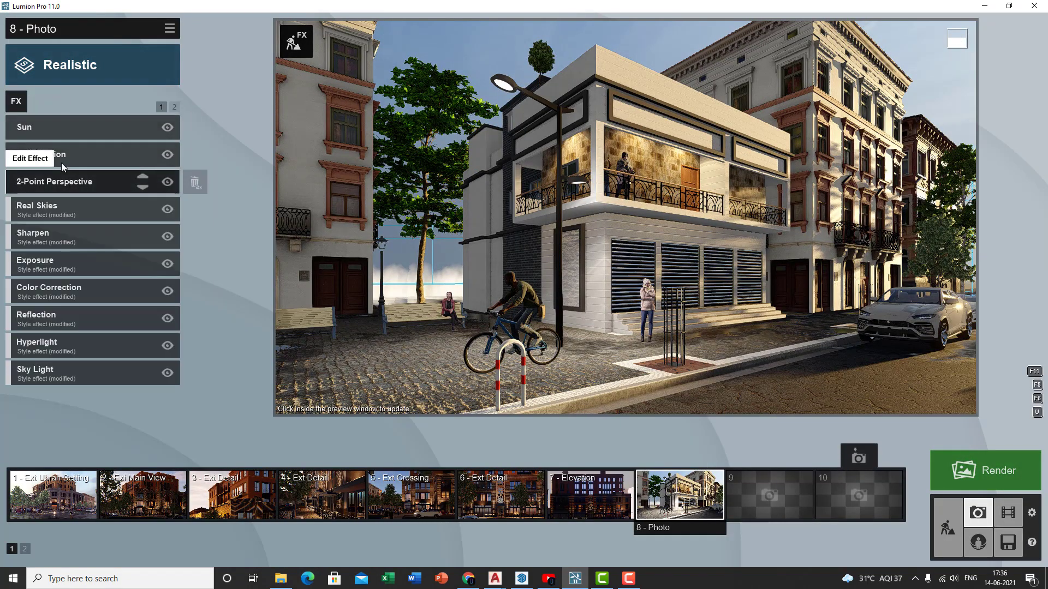
pyautogui.click(61, 161)
pyautogui.moveTo(152, 167); pyautogui.dragTo(139, 162)
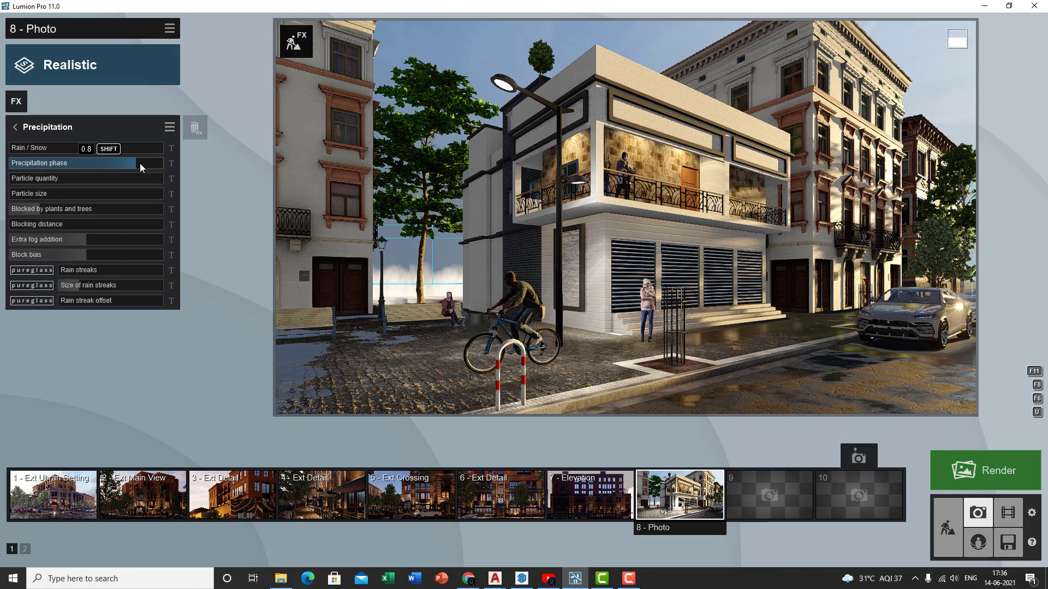
pyautogui.click(743, 306)
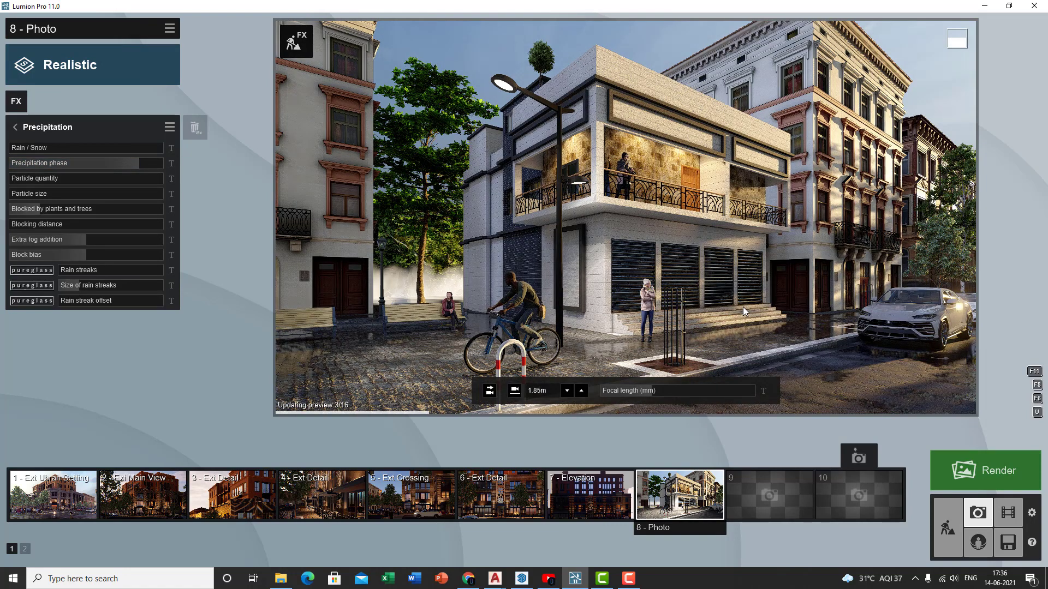
# Raise the Hyperlight effect's amount and refresh the photo preview to check the shadow areas
pyautogui.moveTo(139, 160)
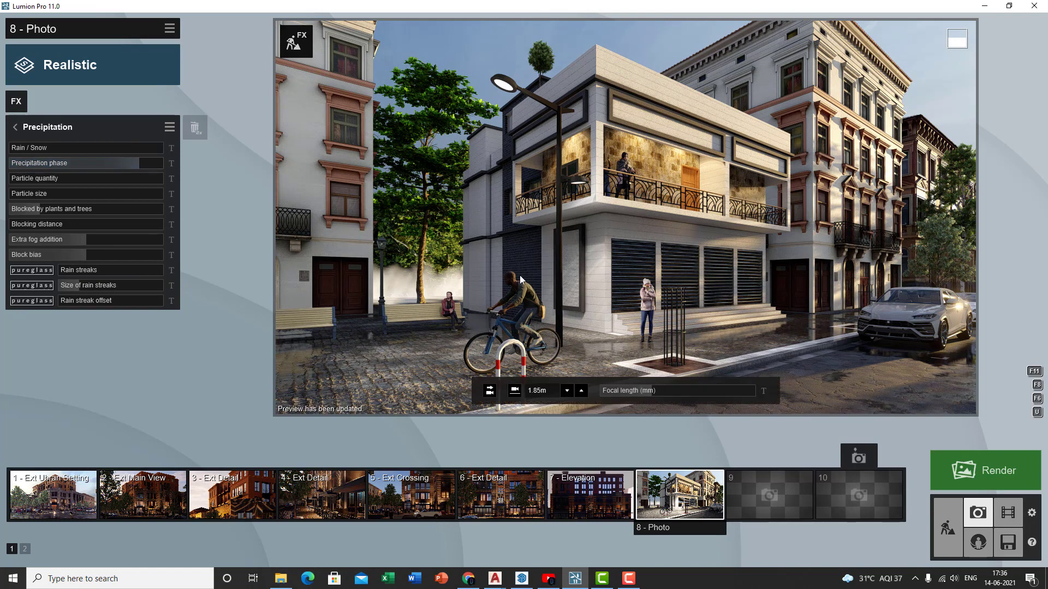
pyautogui.click(59, 131)
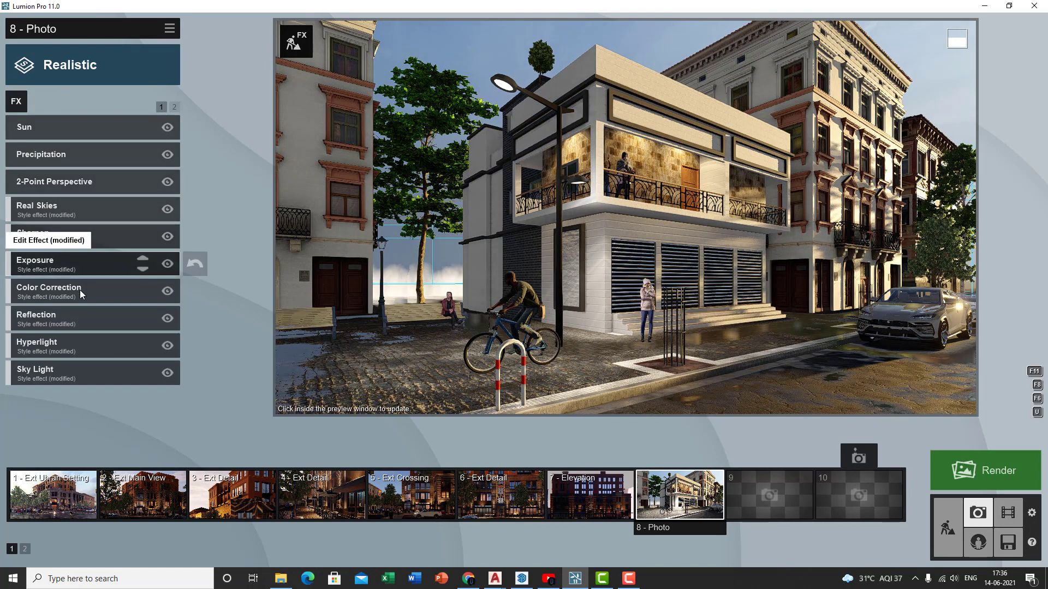
pyautogui.click(78, 343)
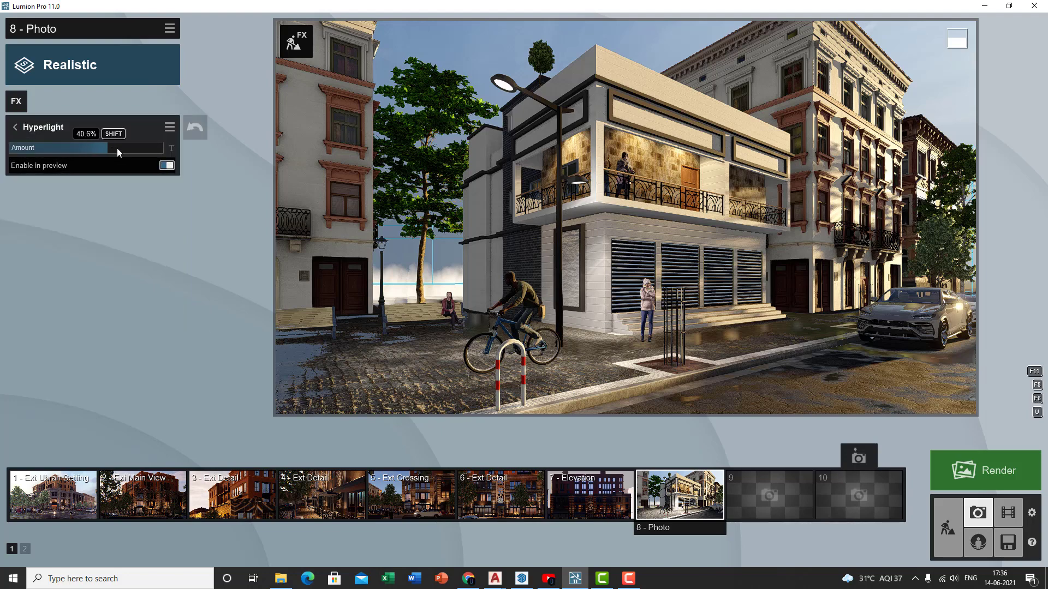
pyautogui.click(547, 230)
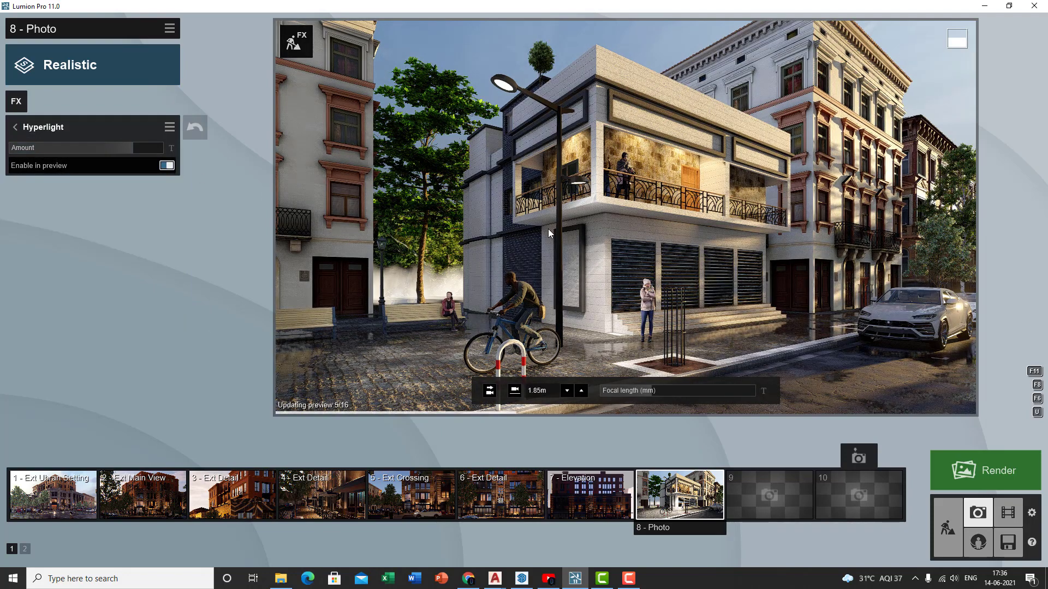
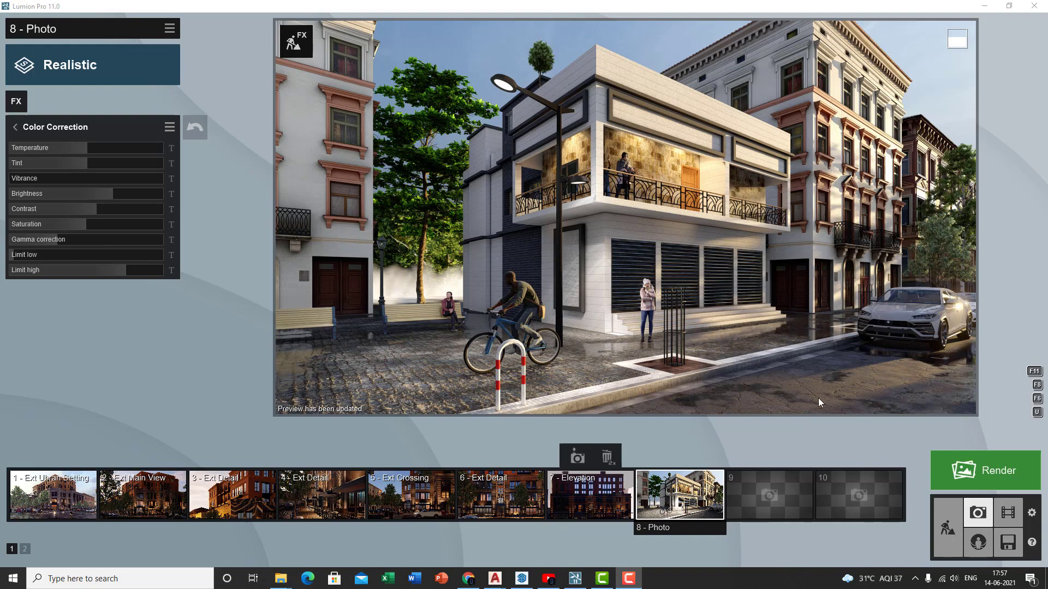
# Refresh the preview, return to the Build scene and pick the Reflection control from the Utilities library, ready to select the existing one
pyautogui.click(821, 358)
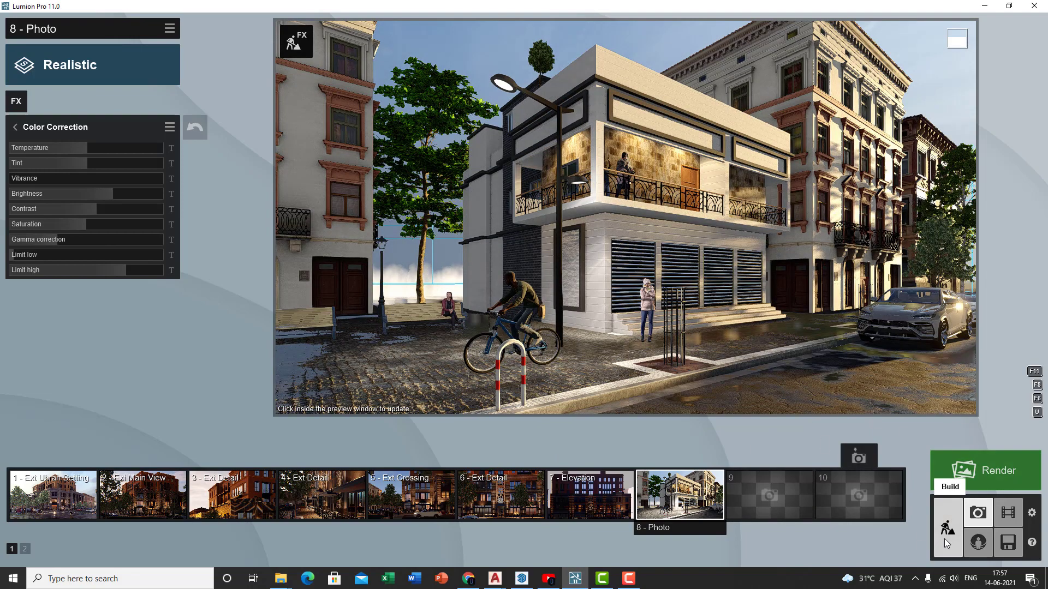
pyautogui.click(945, 538)
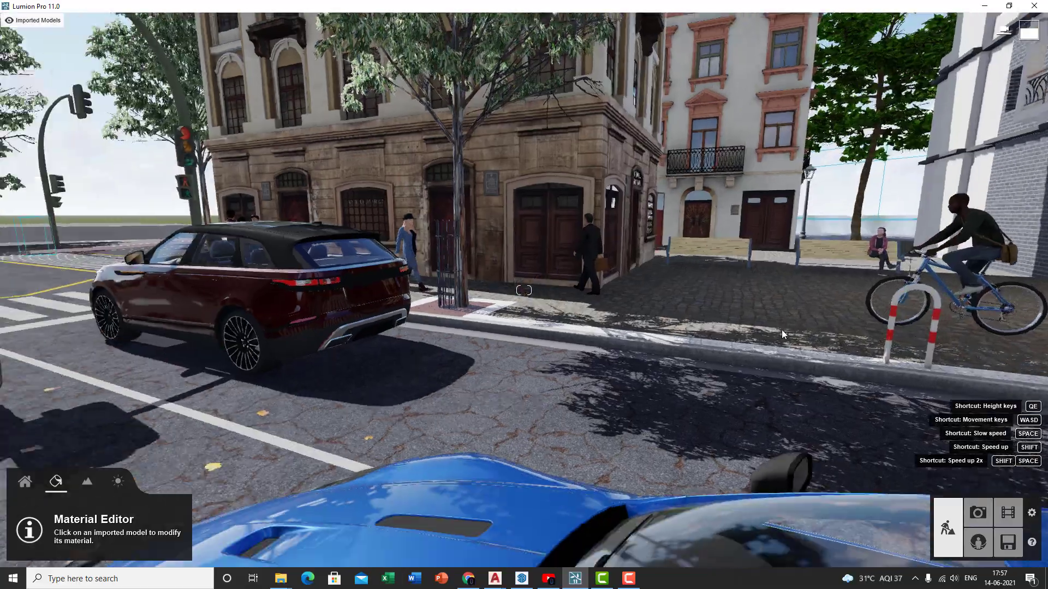
pyautogui.press('s')
pyautogui.press('q')
pyautogui.moveTo(829, 143); pyautogui.dragTo(507, 180, button='right')
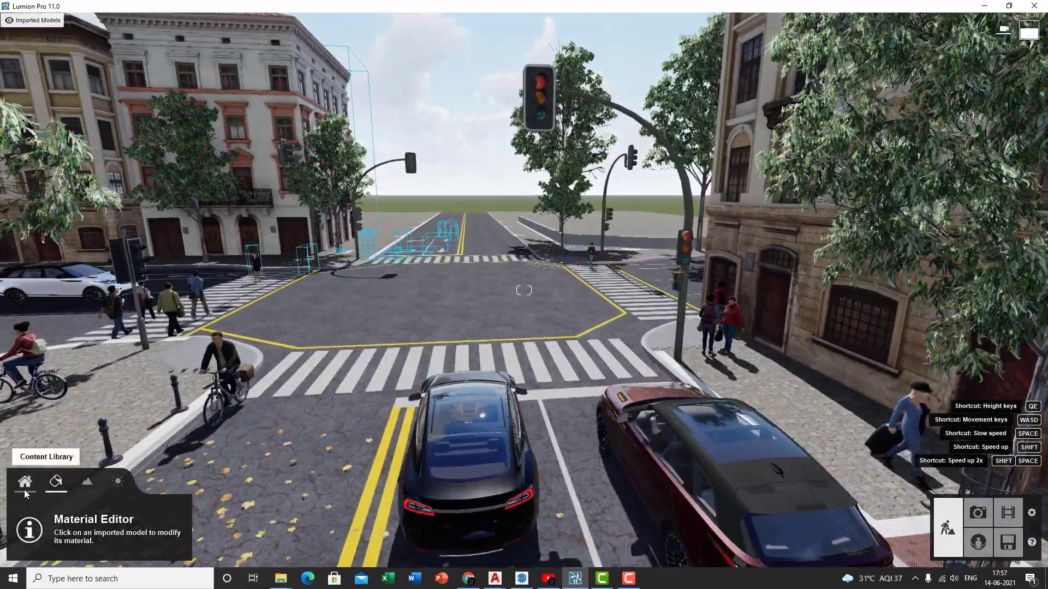
pyautogui.click(24, 487)
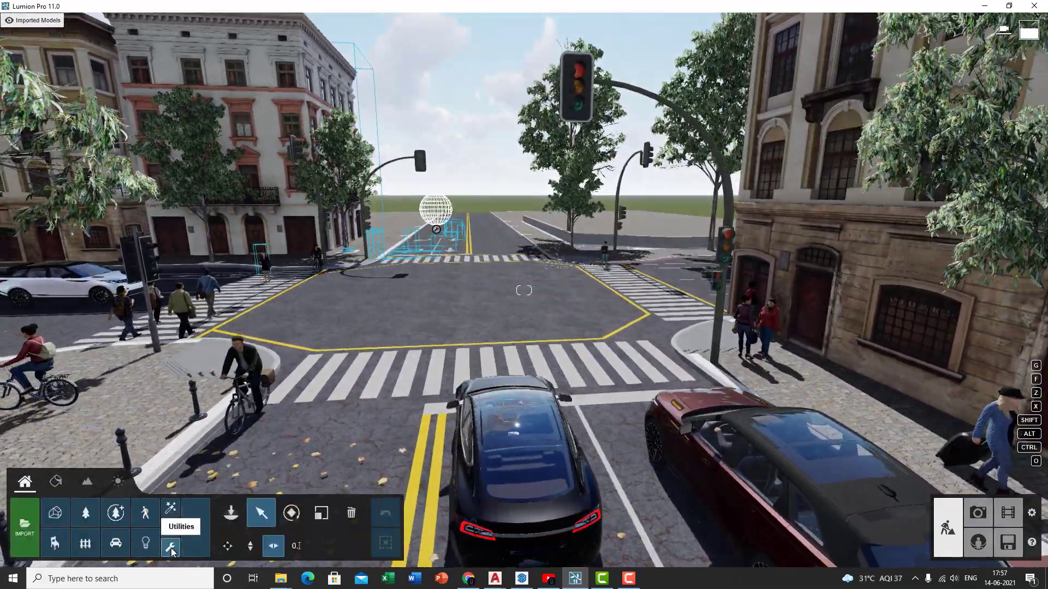
pyautogui.click(171, 548)
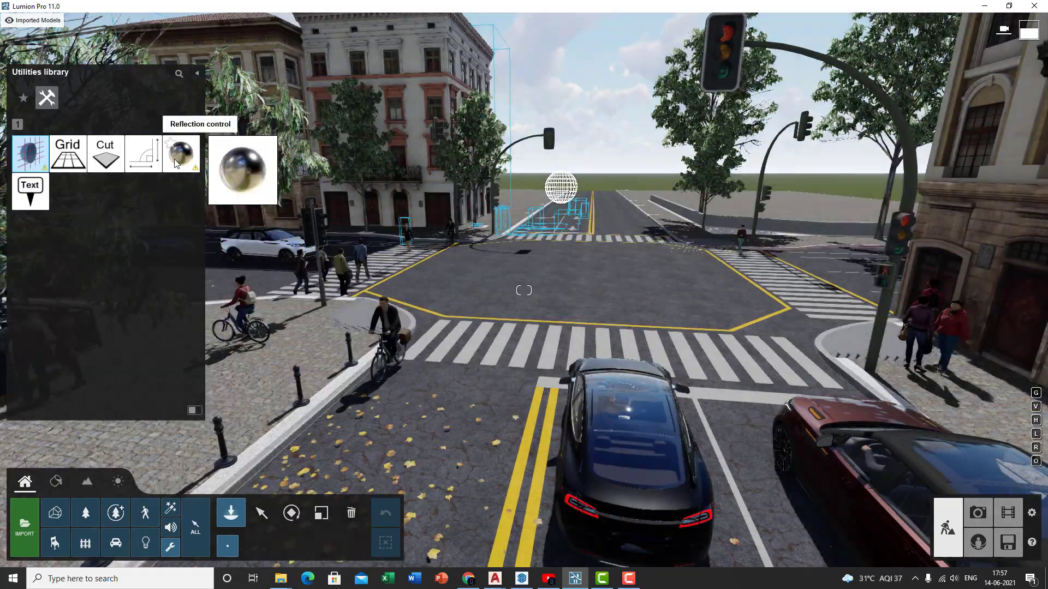
pyautogui.click(176, 158)
pyautogui.moveTo(393, 349); pyautogui.dragTo(458, 382, button='right')
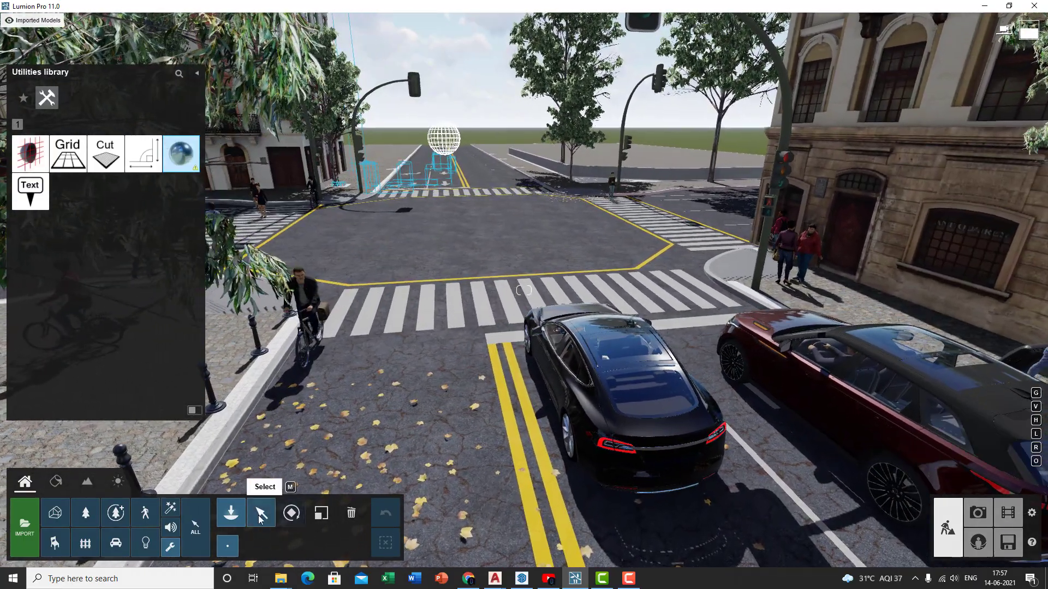
pyautogui.click(261, 513)
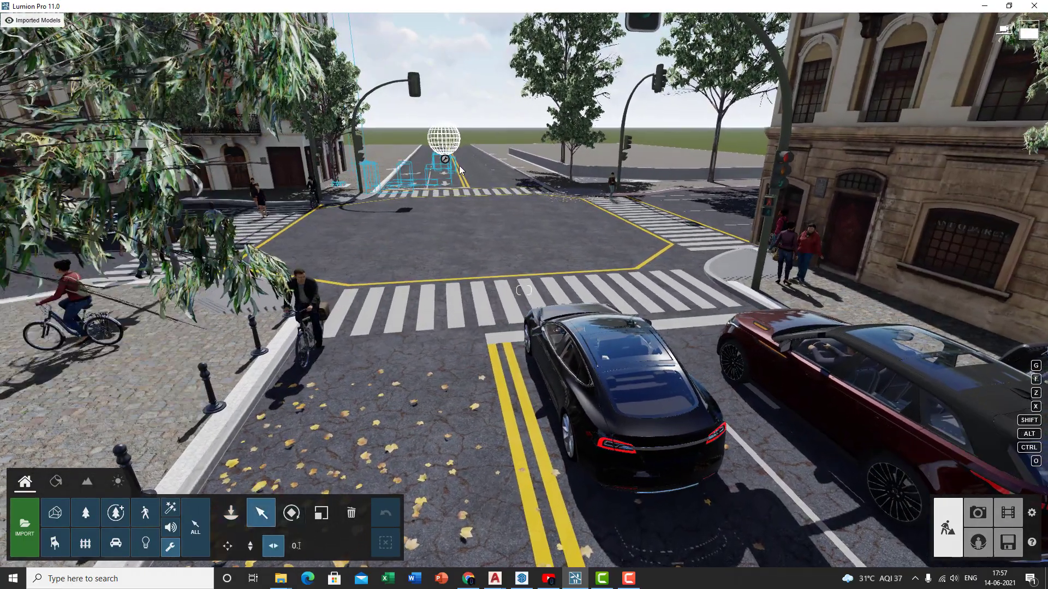
# Move the reflection control from the far road, past the parked cars, to the sidewalk tree pit in front of the corner building
pyautogui.moveTo(445, 158); pyautogui.dragTo(596, 354)
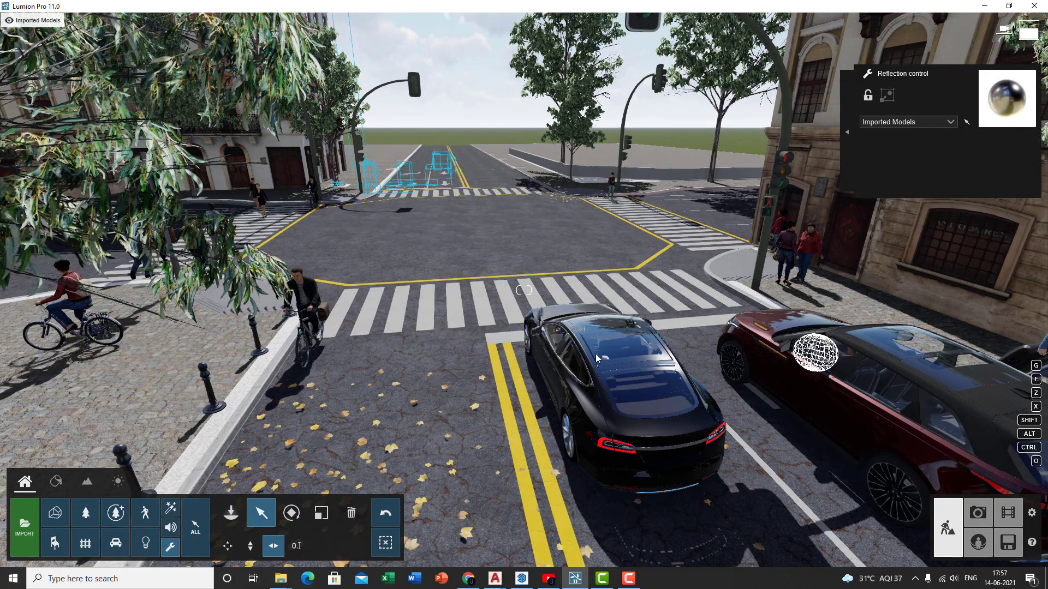
pyautogui.moveTo(596, 358); pyautogui.dragTo(836, 405, button='right')
pyautogui.moveTo(524, 377); pyautogui.dragTo(844, 402, button='right')
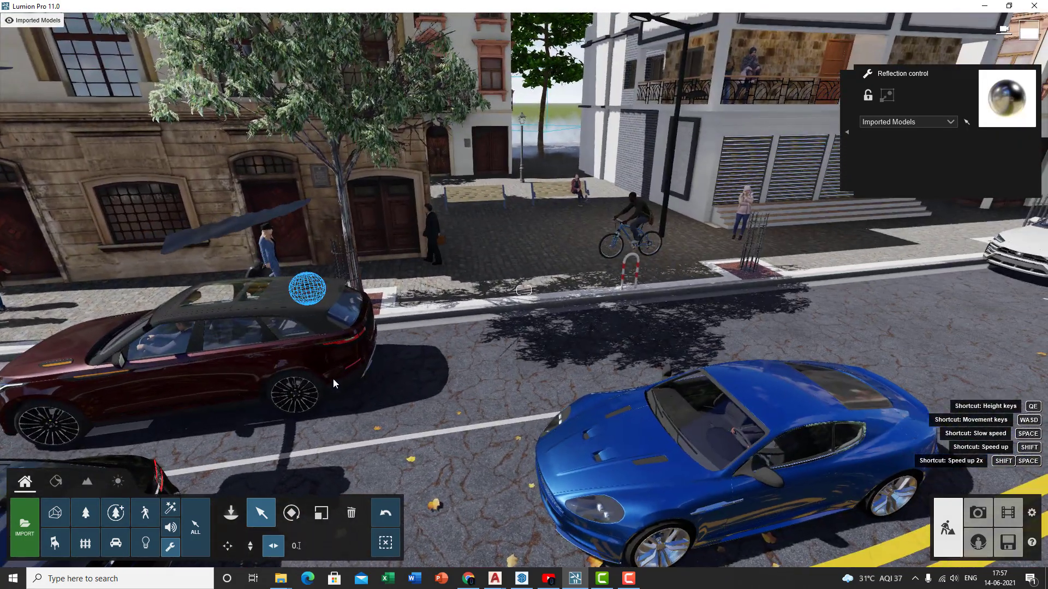
pyautogui.moveTo(316, 330); pyautogui.dragTo(735, 208)
# Move the reflection control horizontally from the tree pit to the corner building's shuttered facade
pyautogui.moveTo(809, 246); pyautogui.dragTo(741, 82, button='right')
pyautogui.press('w')
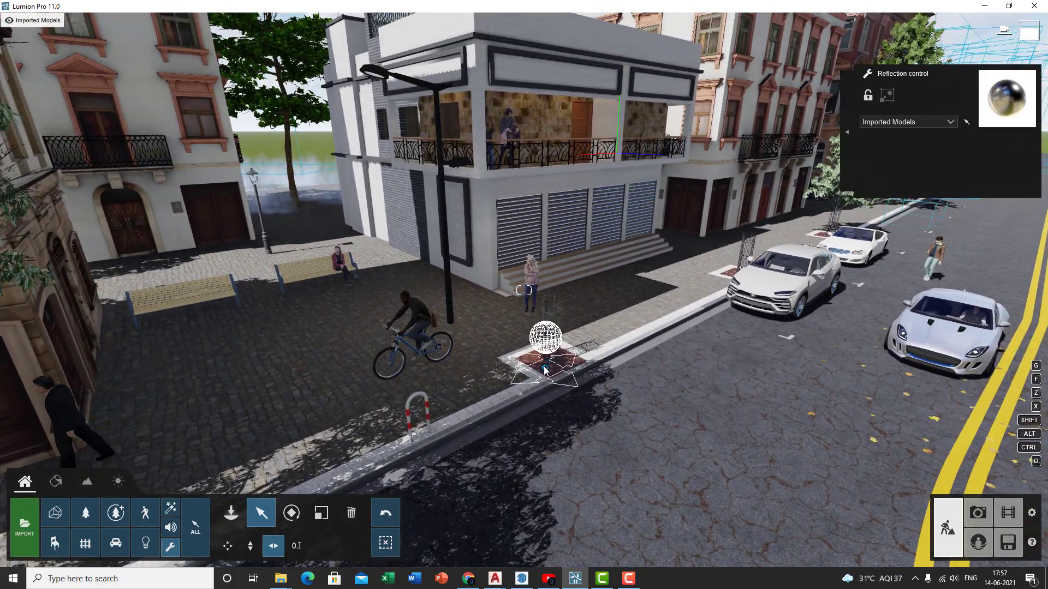
pyautogui.moveTo(545, 368); pyautogui.dragTo(507, 225)
# Raise the reflection control vertically to about the corner building's balcony level
pyautogui.moveTo(548, 270); pyautogui.dragTo(552, 240, button='right')
pyautogui.press('w')
pyautogui.moveTo(578, 322); pyautogui.dragTo(536, 538, button='middle')
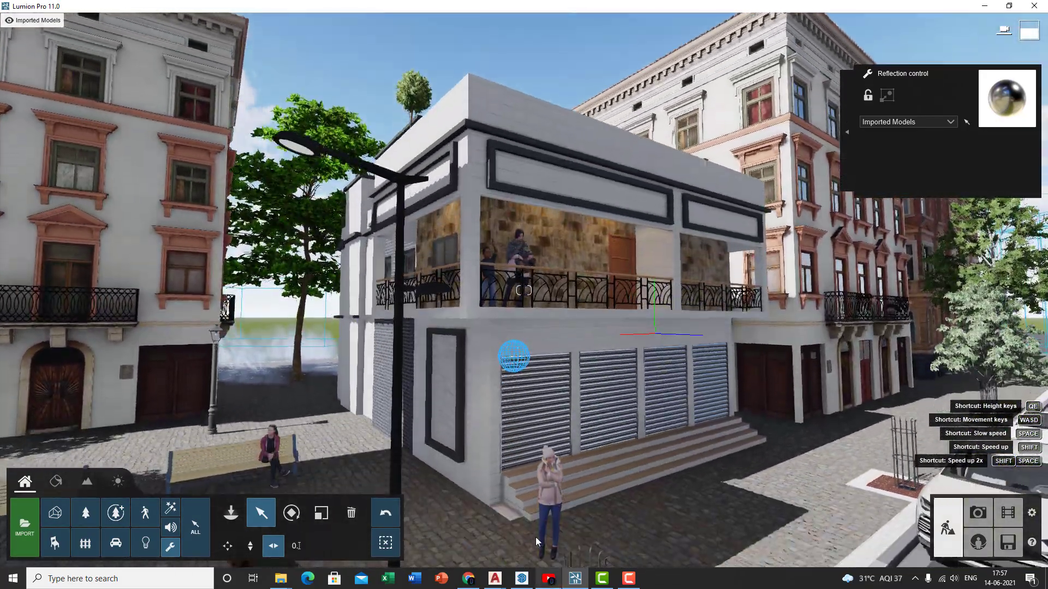
pyautogui.press('s')
pyautogui.moveTo(535, 537); pyautogui.dragTo(487, 379, button='right')
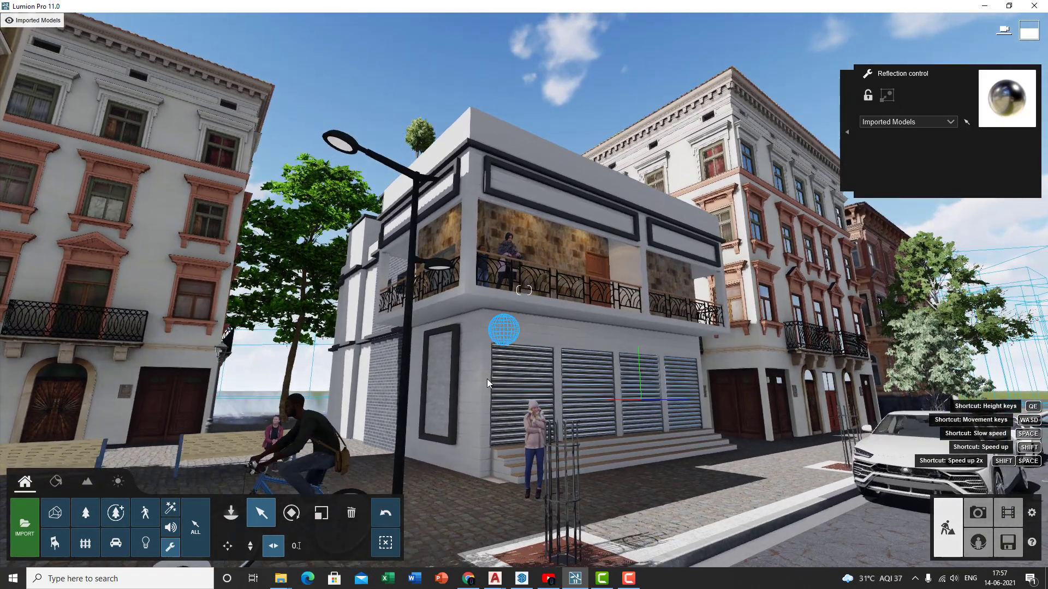
pyautogui.click(252, 546)
pyautogui.moveTo(505, 354); pyautogui.dragTo(511, 304)
pyautogui.press('q')
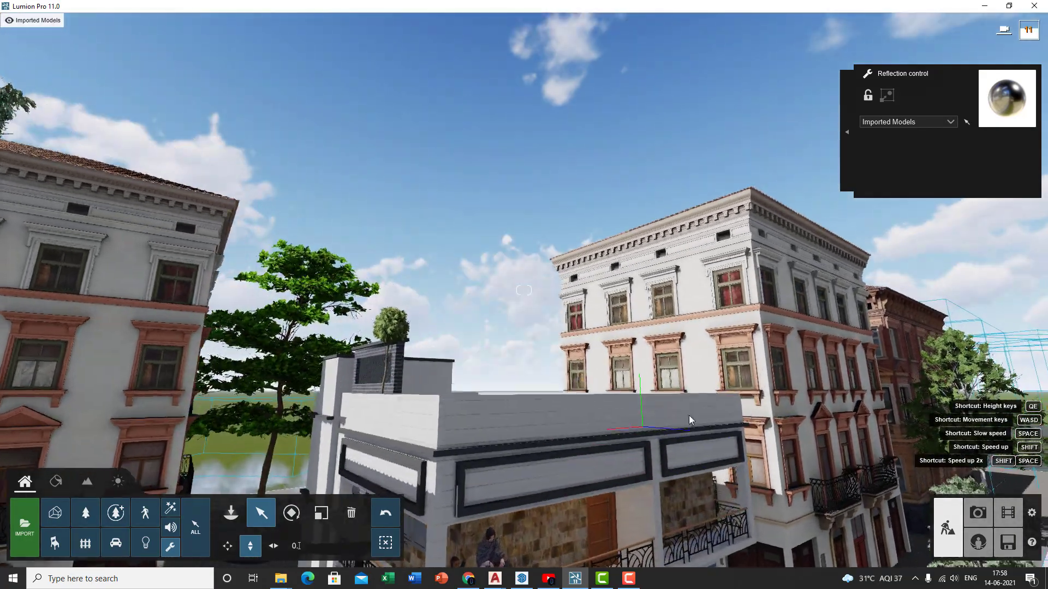
# Move the reflection control horizontally away from the balcony over the cobbled plaza, and lower it beside the cyclist
pyautogui.moveTo(690, 420); pyautogui.dragTo(628, 309, button='right')
pyautogui.press('w')
pyautogui.press('d')
pyautogui.click(273, 546)
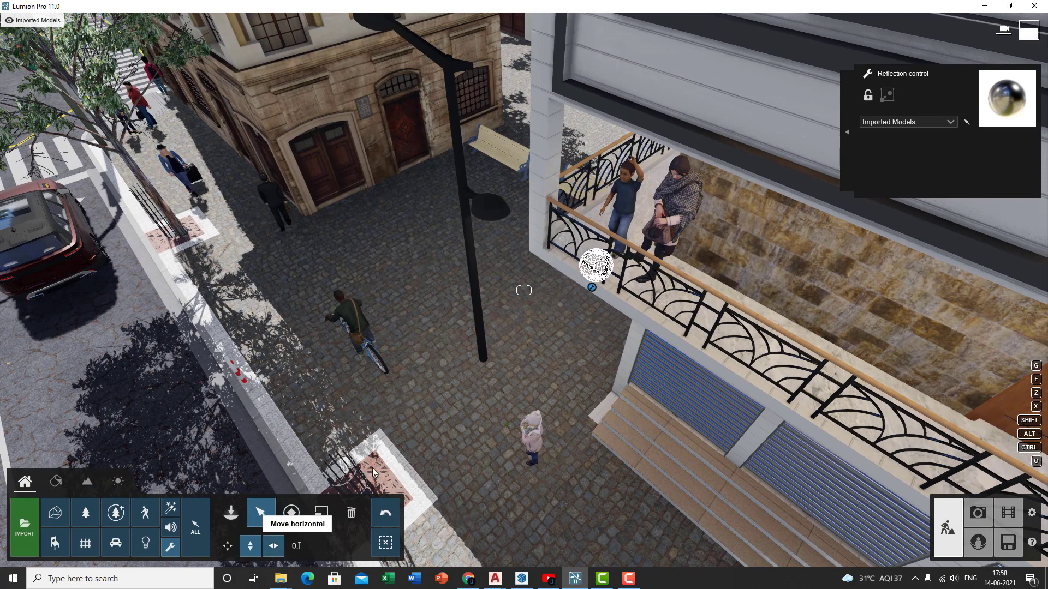
pyautogui.moveTo(591, 287); pyautogui.dragTo(357, 288)
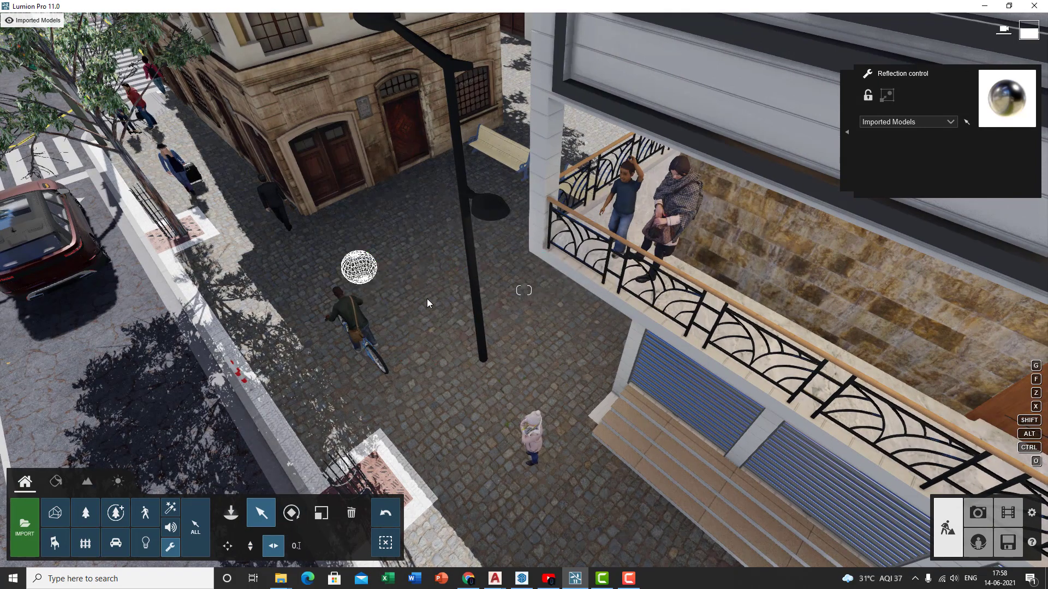
pyautogui.press('a')
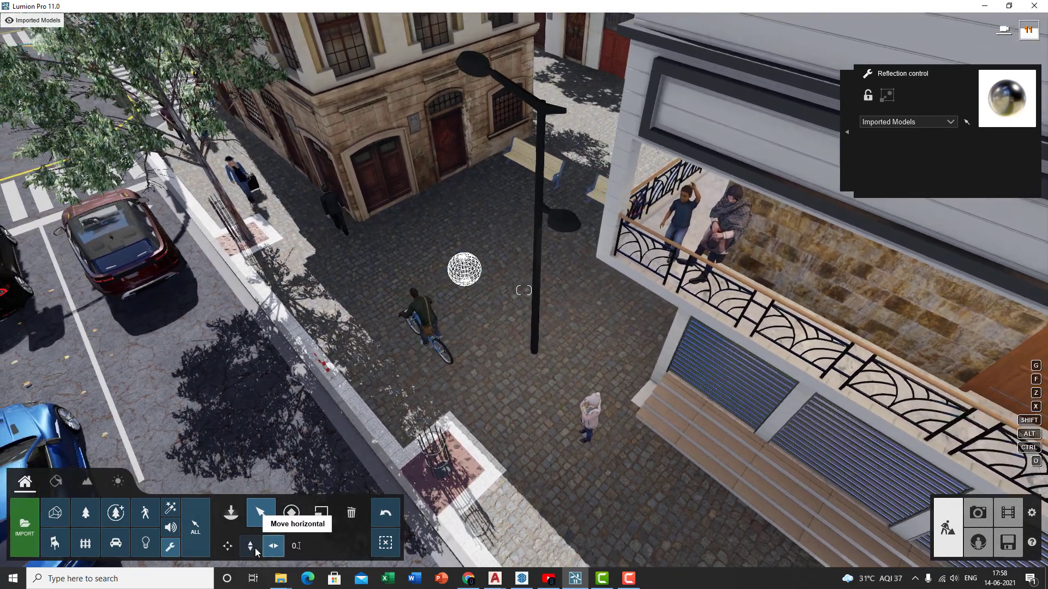
pyautogui.click(250, 546)
pyautogui.moveTo(468, 304); pyautogui.dragTo(476, 349)
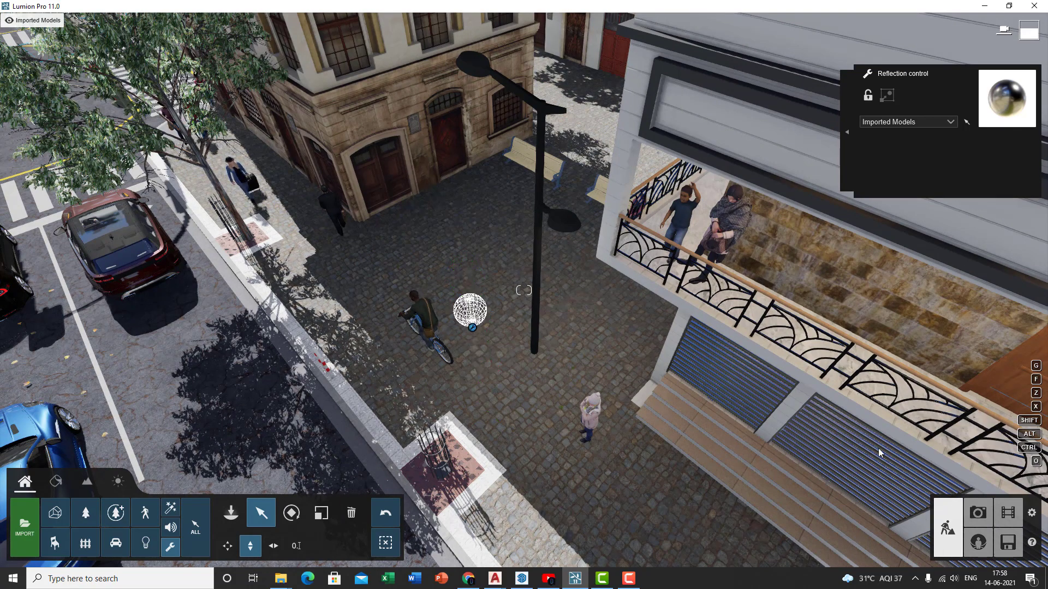
# Return to Photo mode, restore the saved camera of photo 8 and update its preview
pyautogui.click(978, 513)
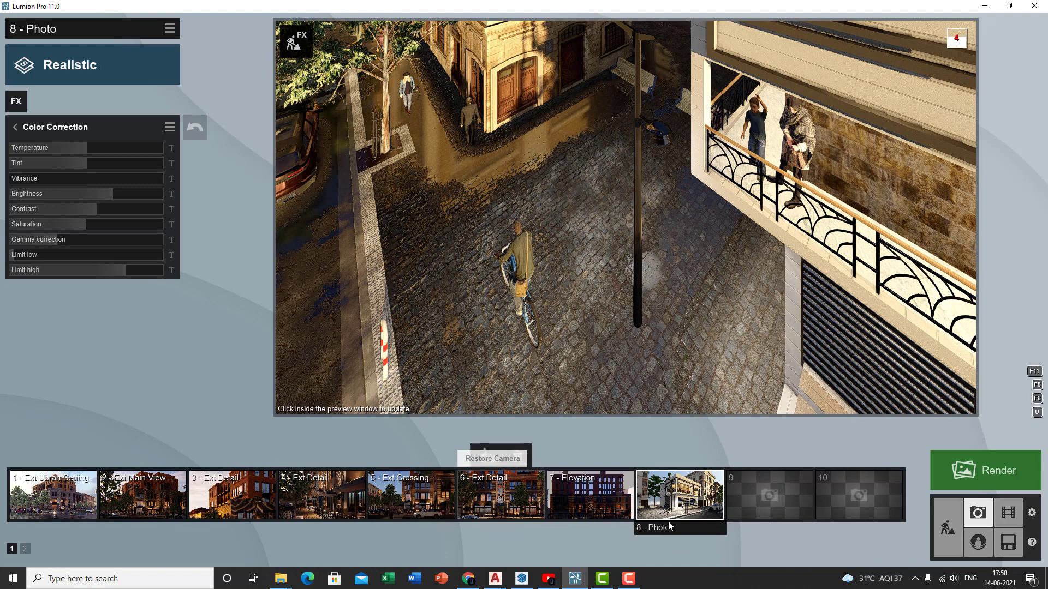
pyautogui.click(677, 508)
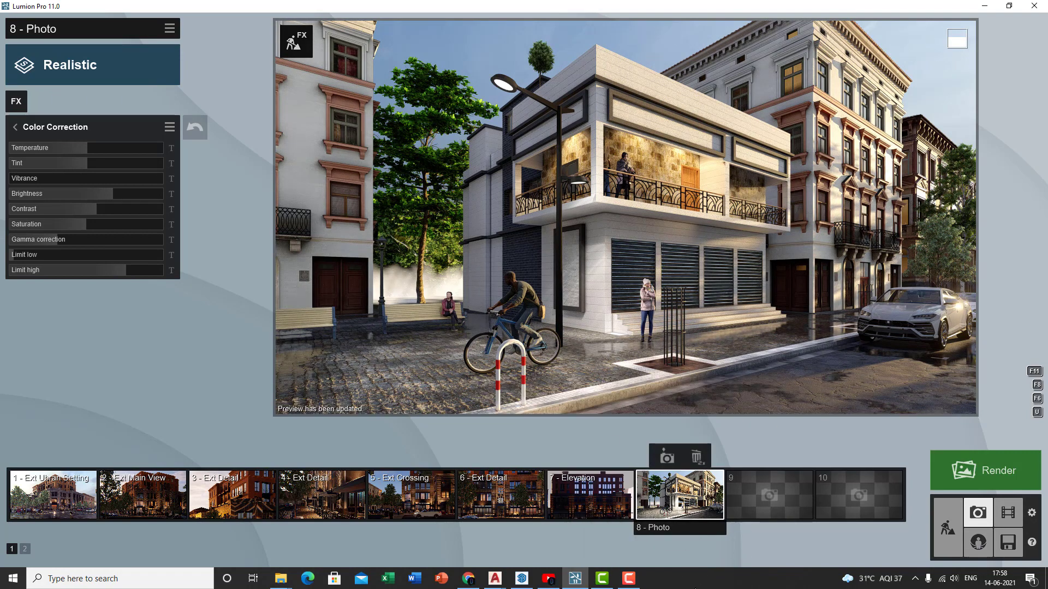
pyautogui.click(629, 578)
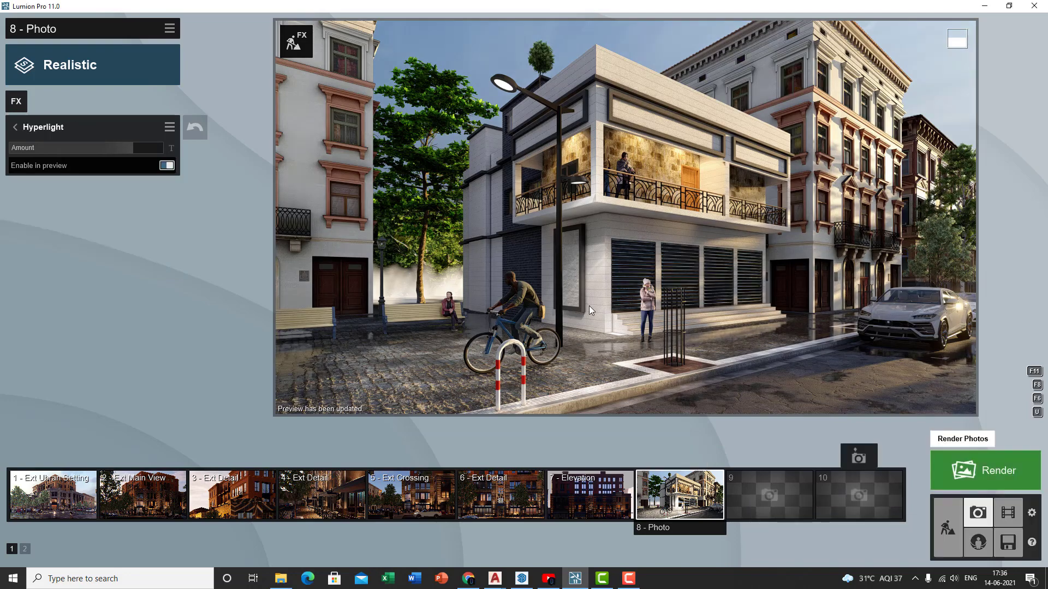
# Open the photo render settings for the current shot and enable the specular and lighting maps as additional outputs
pyautogui.click(985, 471)
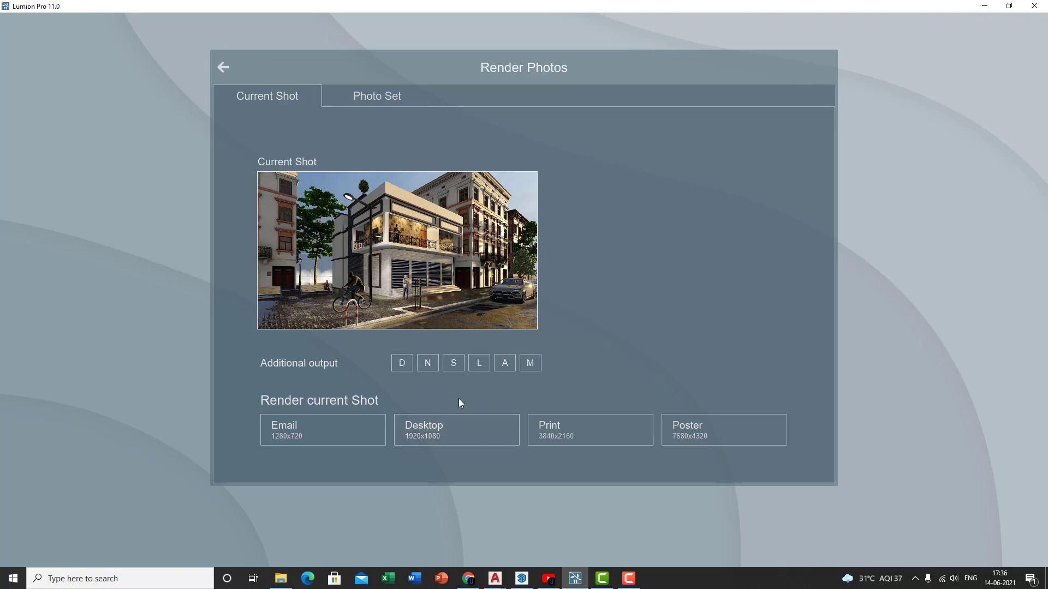
pyautogui.click(454, 369)
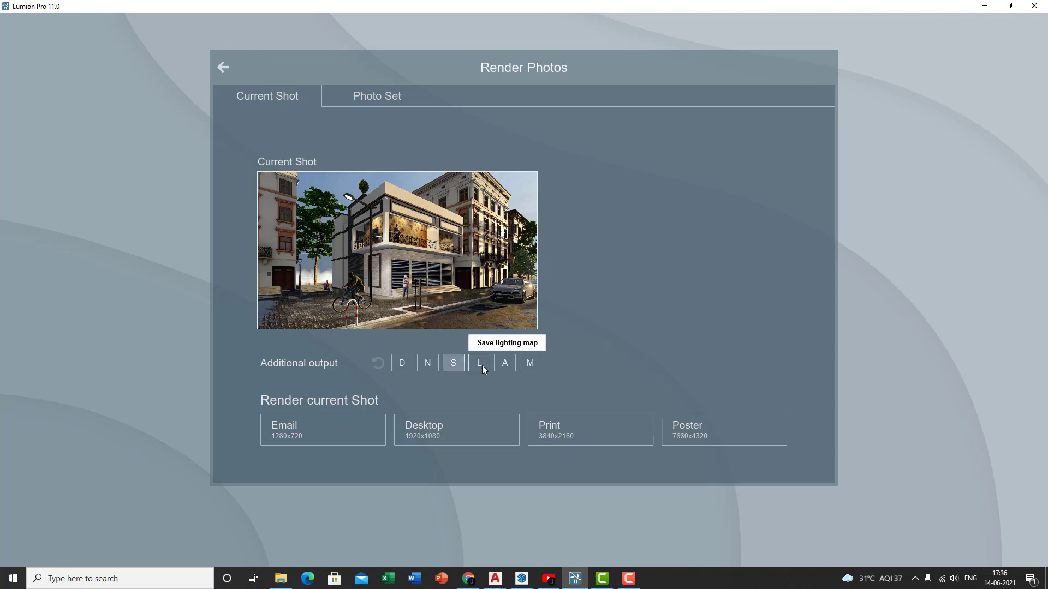
pyautogui.click(481, 363)
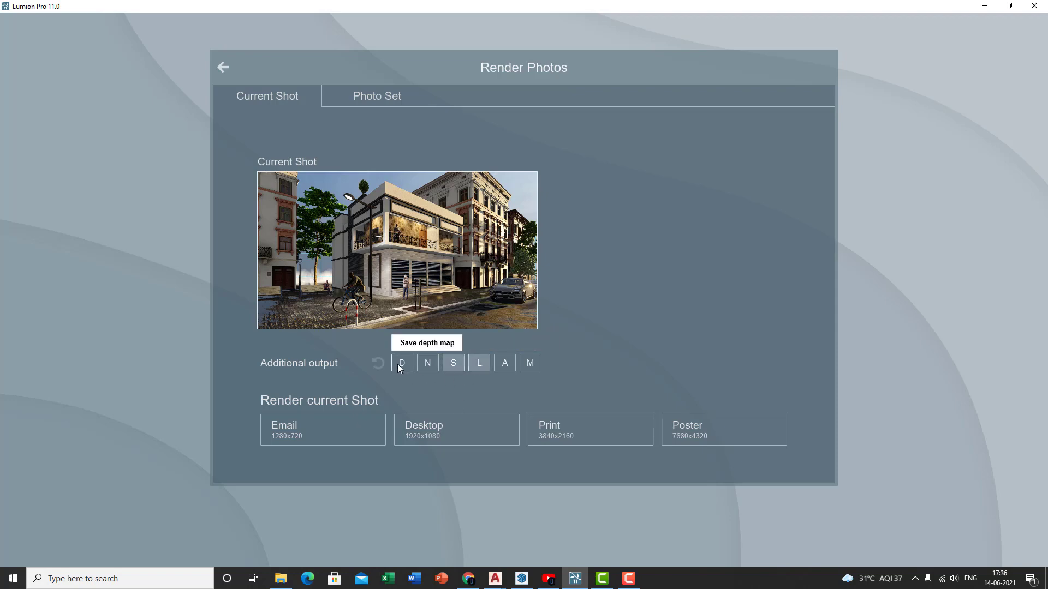
pyautogui.click(454, 363)
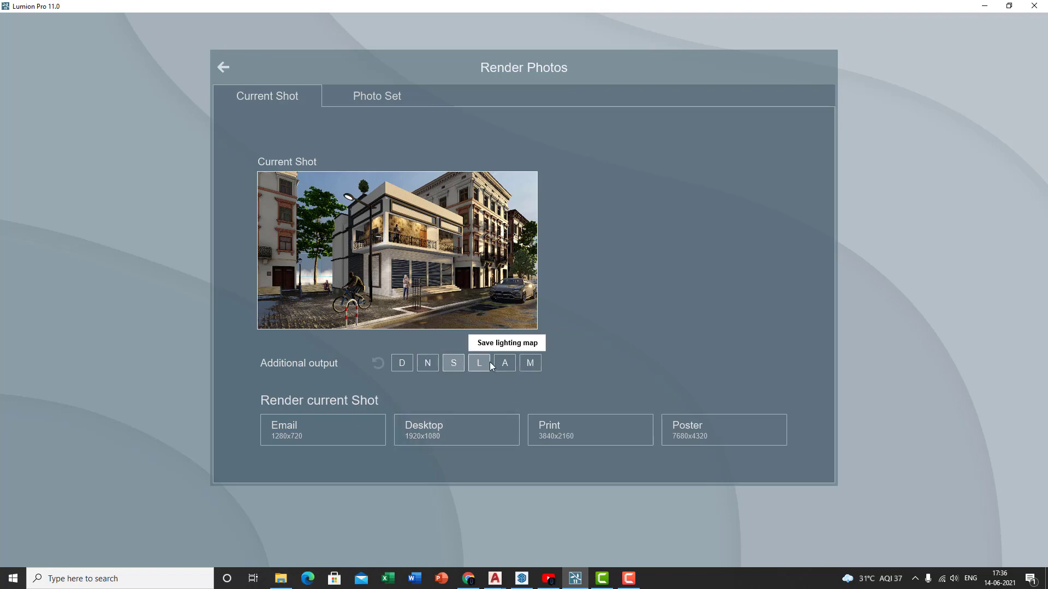
# Render the current shot at Desktop size 1920x1080 as a JPG named 1, and open its output folder
pyautogui.click(480, 431)
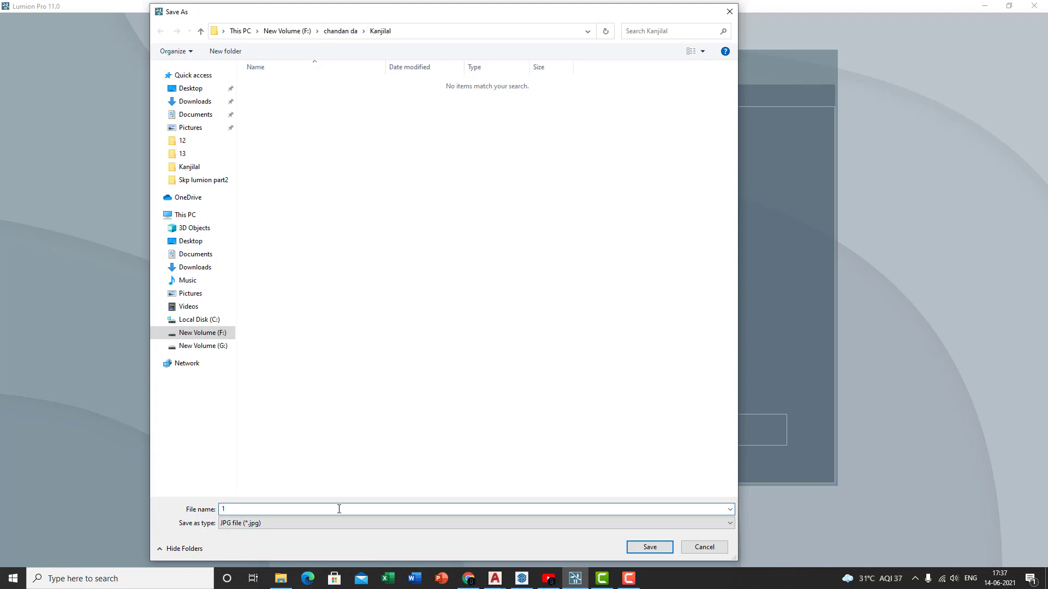
pyautogui.press('Return')
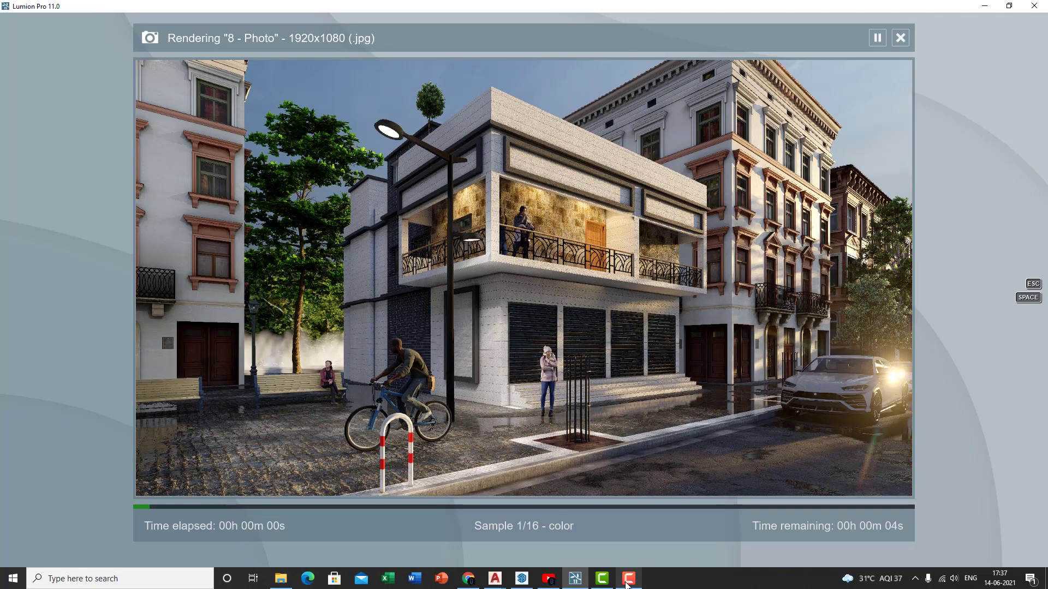
pyautogui.moveTo(627, 585)
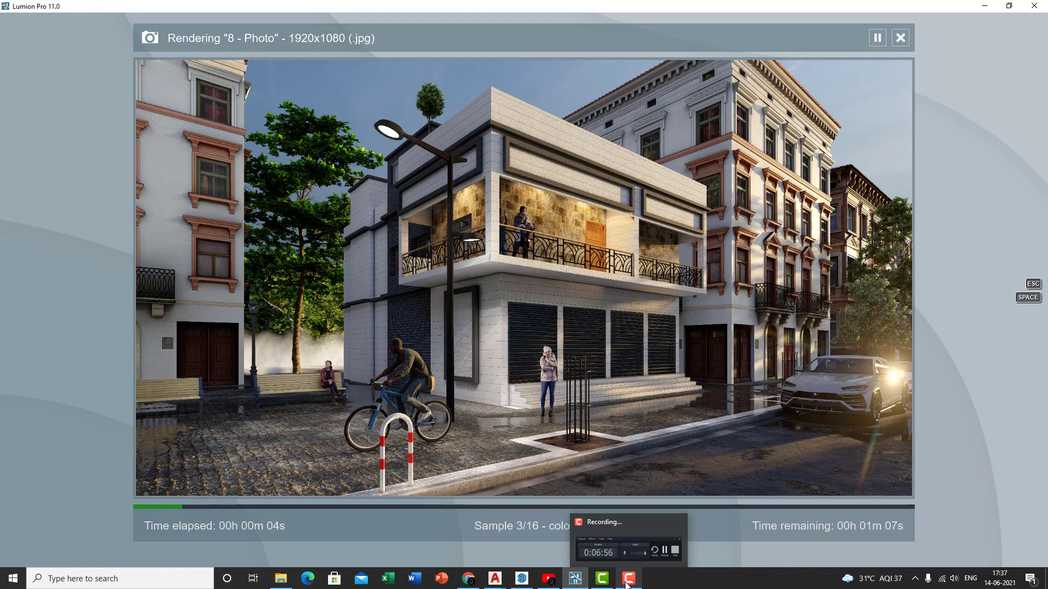
pyautogui.click(626, 585)
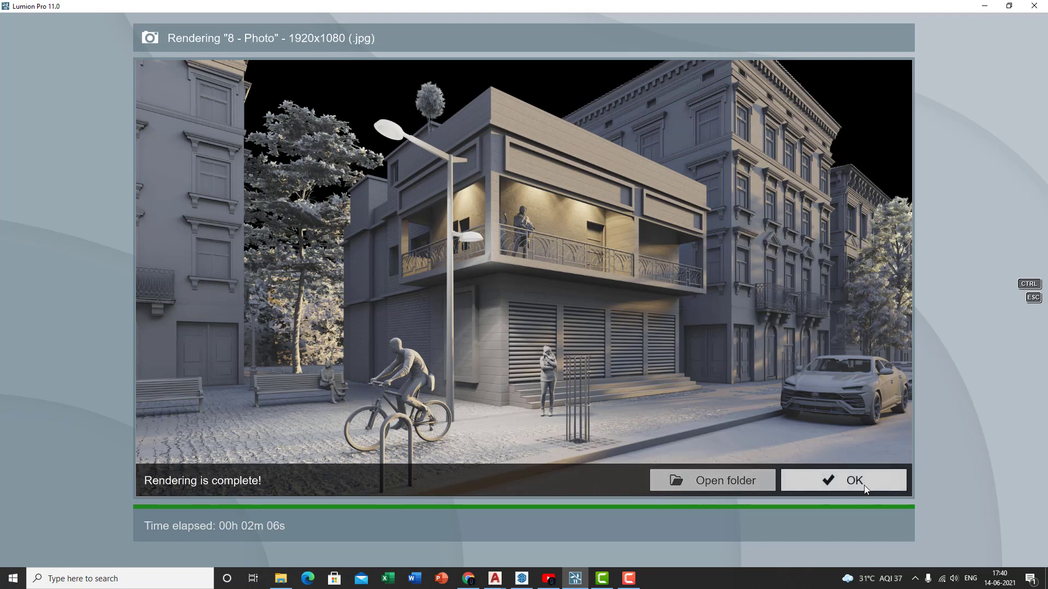
pyautogui.click(724, 488)
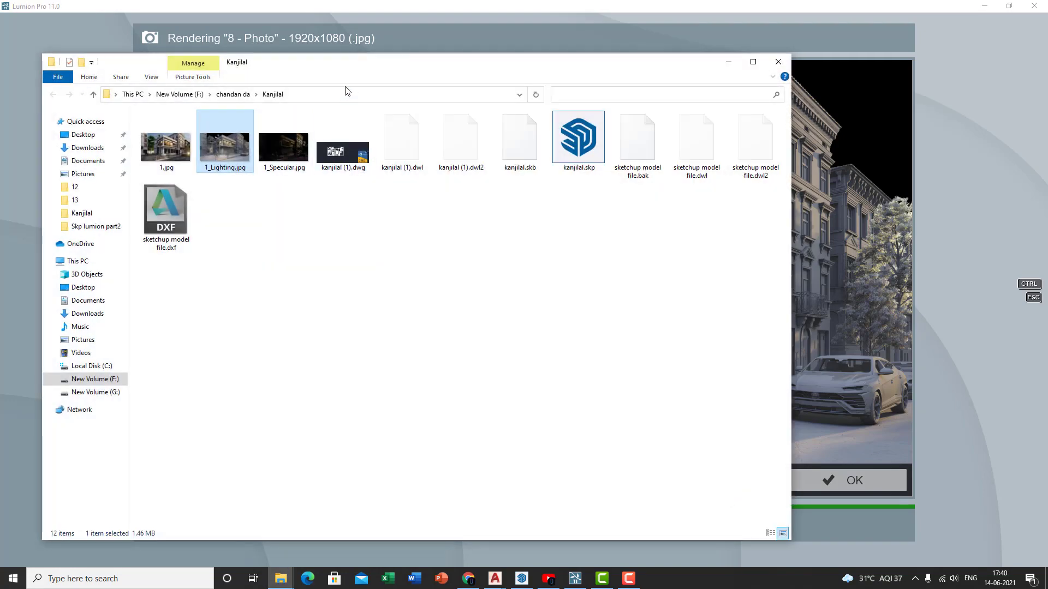
pyautogui.moveTo(363, 67); pyautogui.dragTo(458, 53)
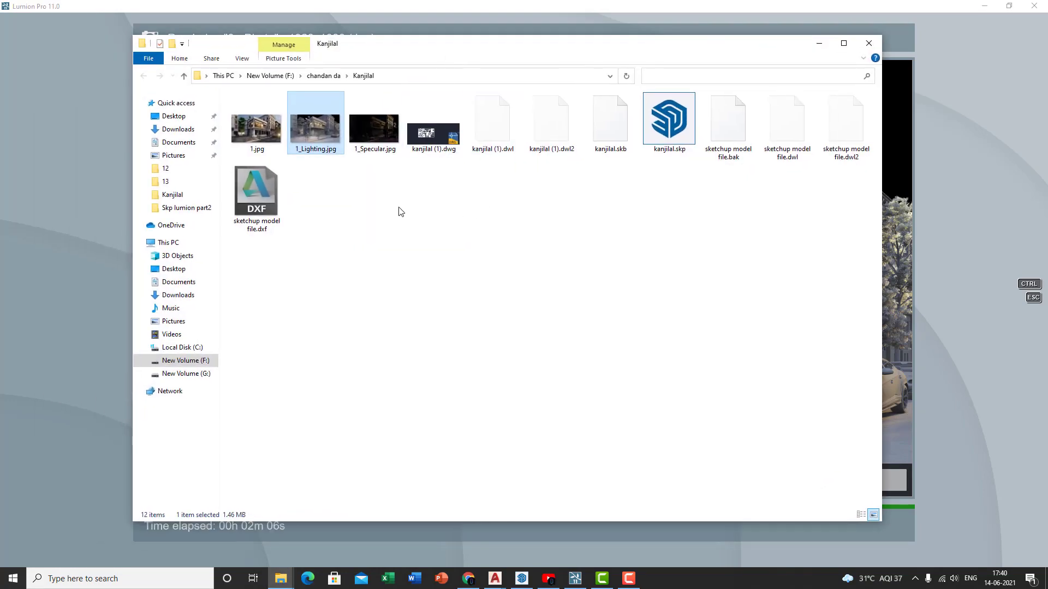
# Open the rendered image 1.jpg from the Kanjilal folder in Adobe Photoshop CC 2019
pyautogui.click(263, 141)
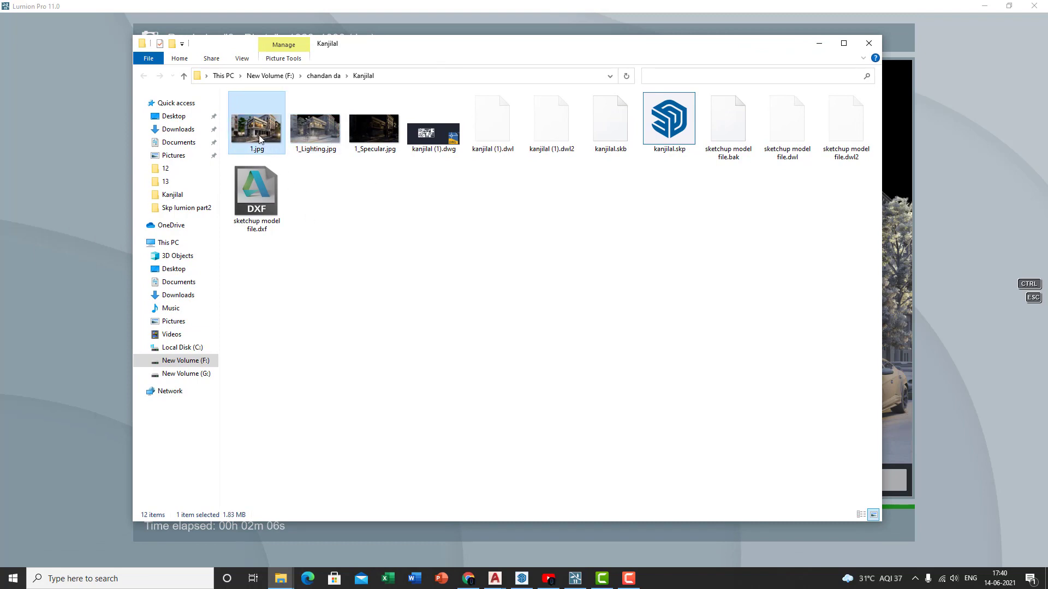
pyautogui.rightClick(260, 134)
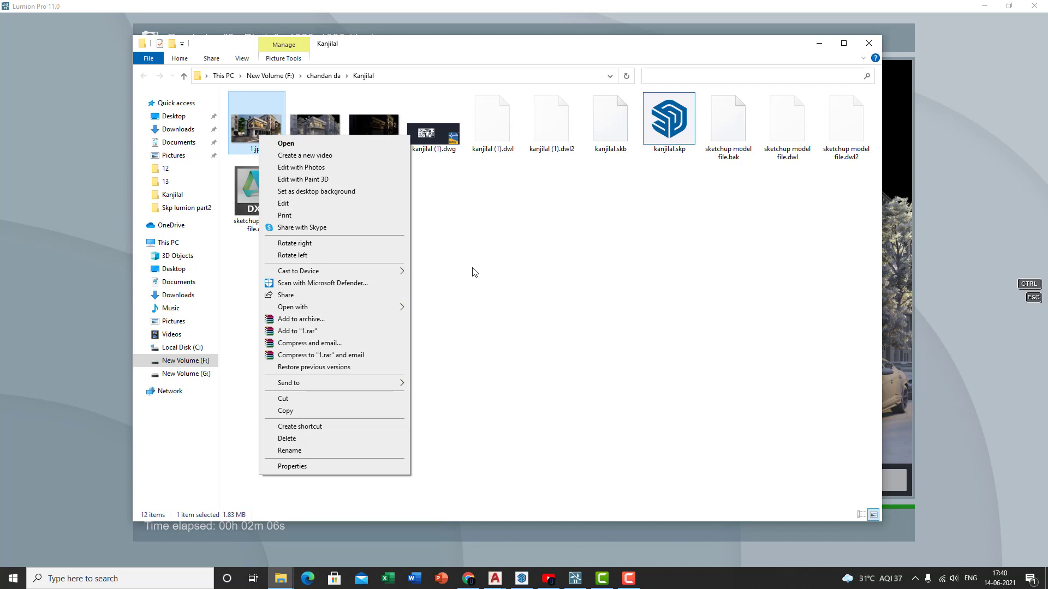
pyautogui.moveTo(396, 312)
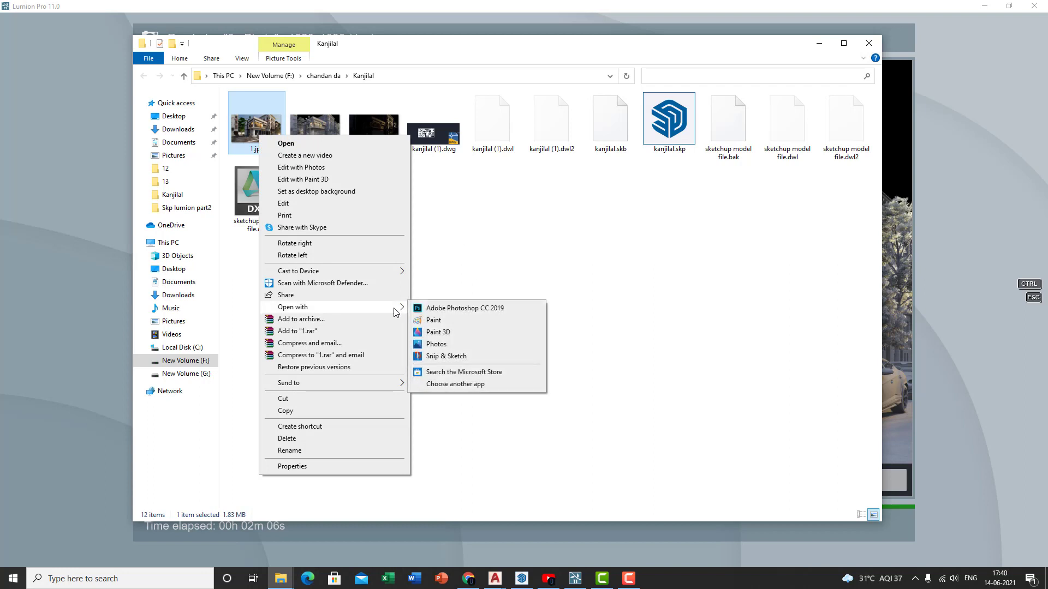
pyautogui.click(462, 309)
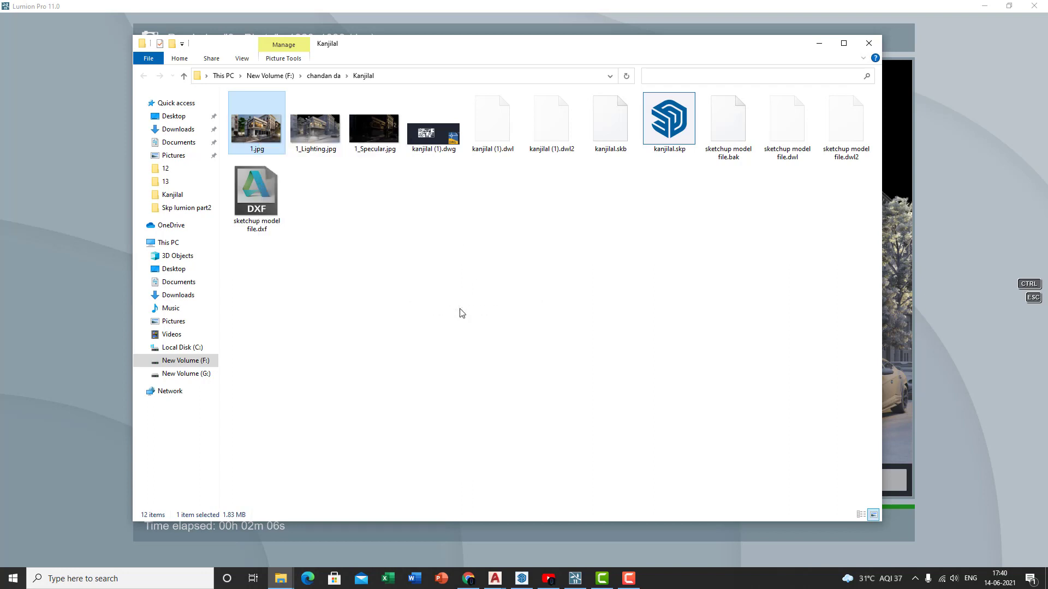
pyautogui.click(629, 579)
pyautogui.click(631, 585)
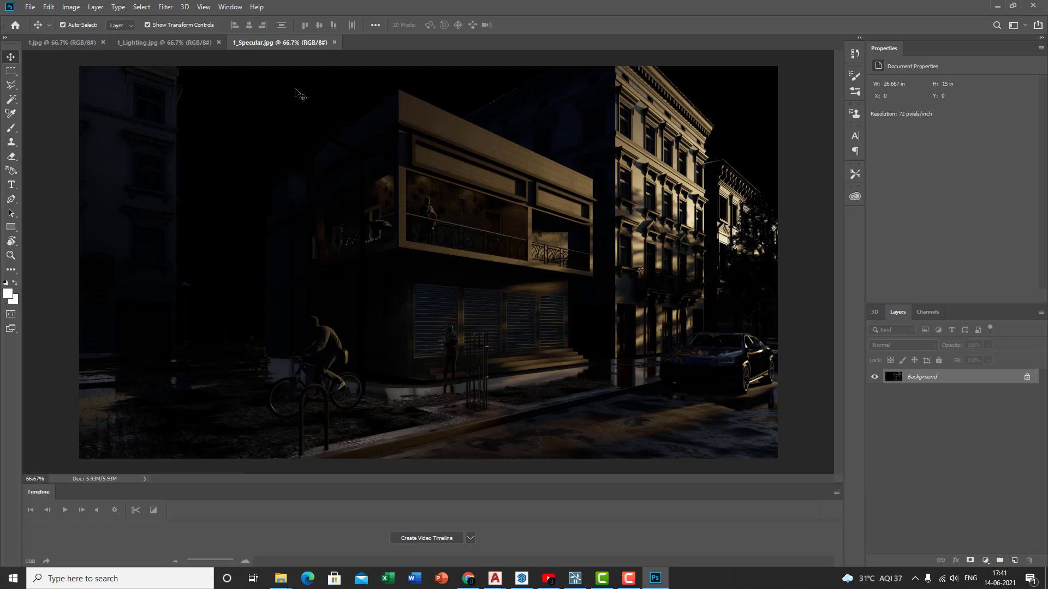
# Copy the 1_Specular.jpg image into the 1.jpg document as a new layer, close its source document and align the layer with the canvas
pyautogui.click(169, 44)
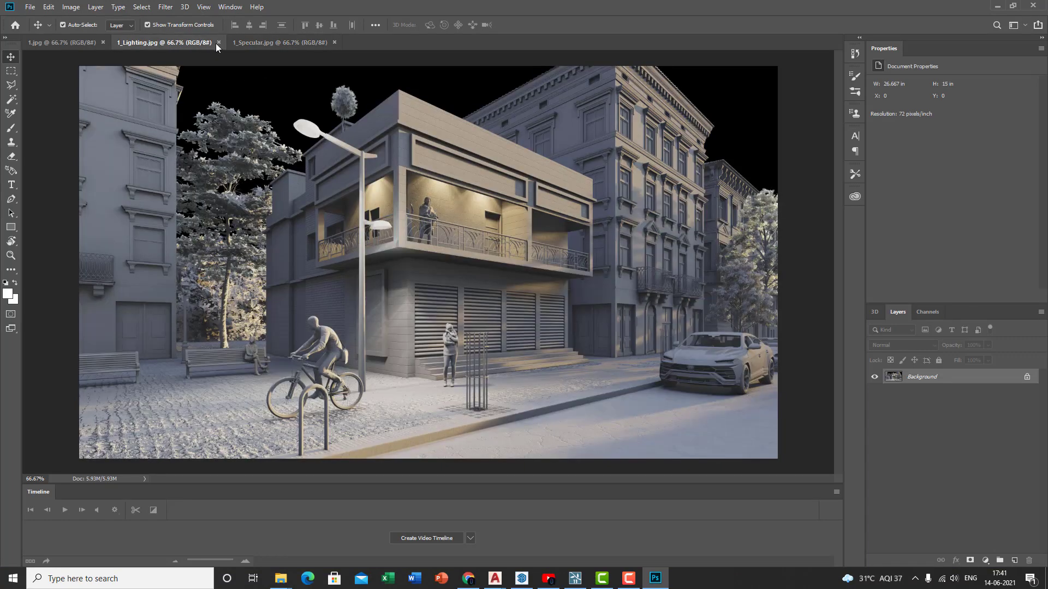
pyautogui.click(270, 43)
pyautogui.click(143, 45)
pyautogui.click(68, 43)
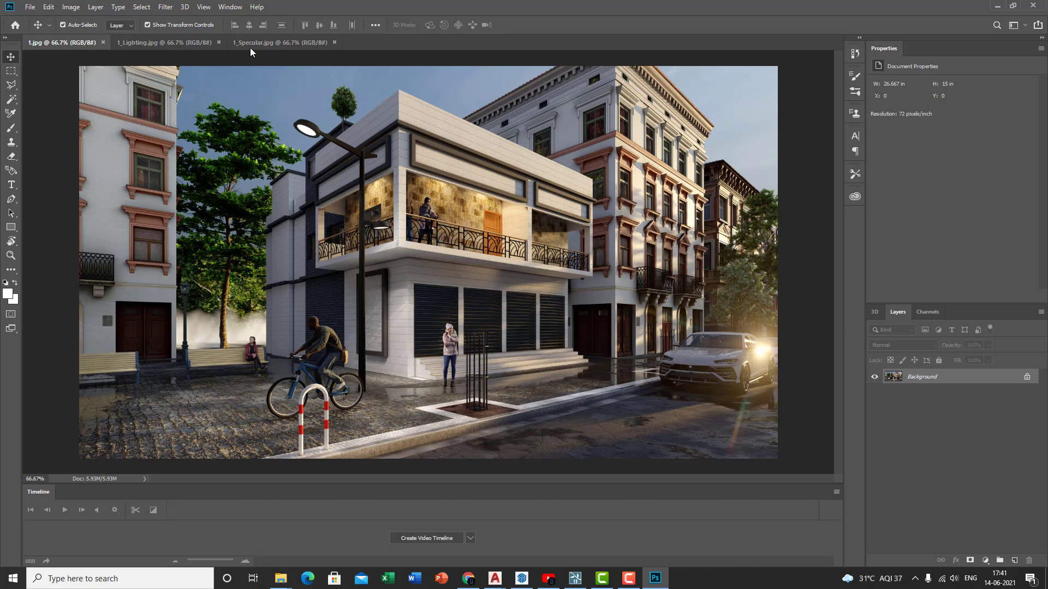
pyautogui.moveTo(273, 43); pyautogui.dragTo(229, 68)
pyautogui.moveTo(212, 110); pyautogui.dragTo(143, 128)
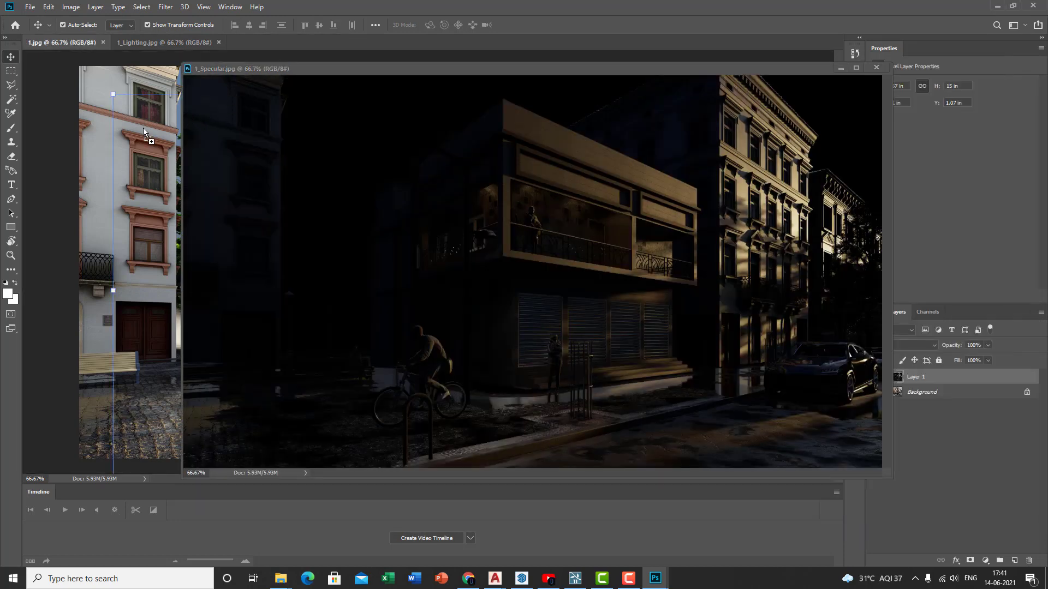
pyautogui.click(876, 67)
pyautogui.moveTo(533, 204); pyautogui.dragTo(502, 178)
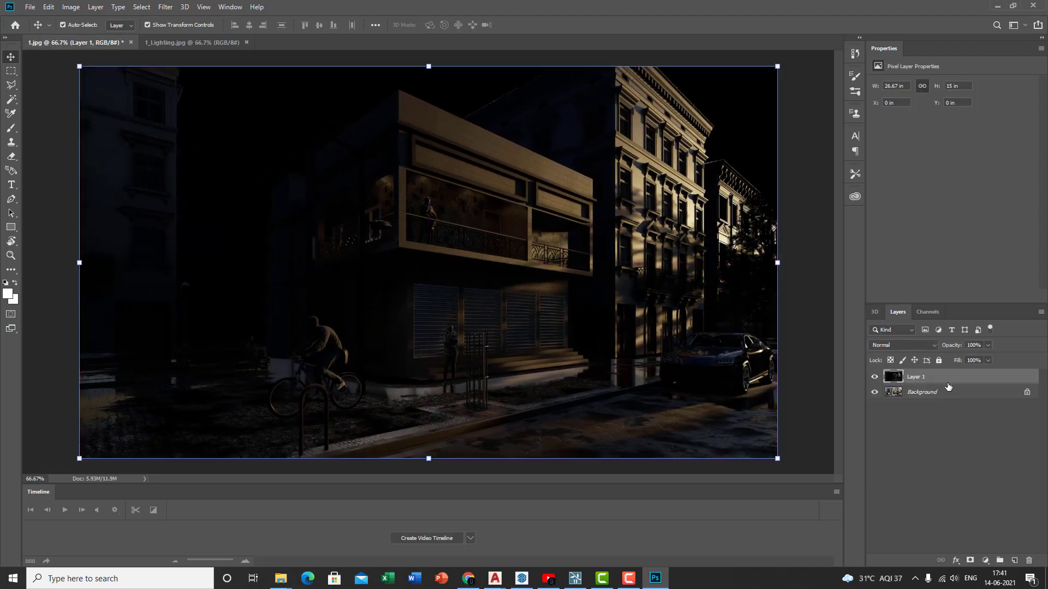
# Convert the locked background render into a regular layer and duplicate it
pyautogui.doubleClick(974, 392)
pyautogui.press('Return')
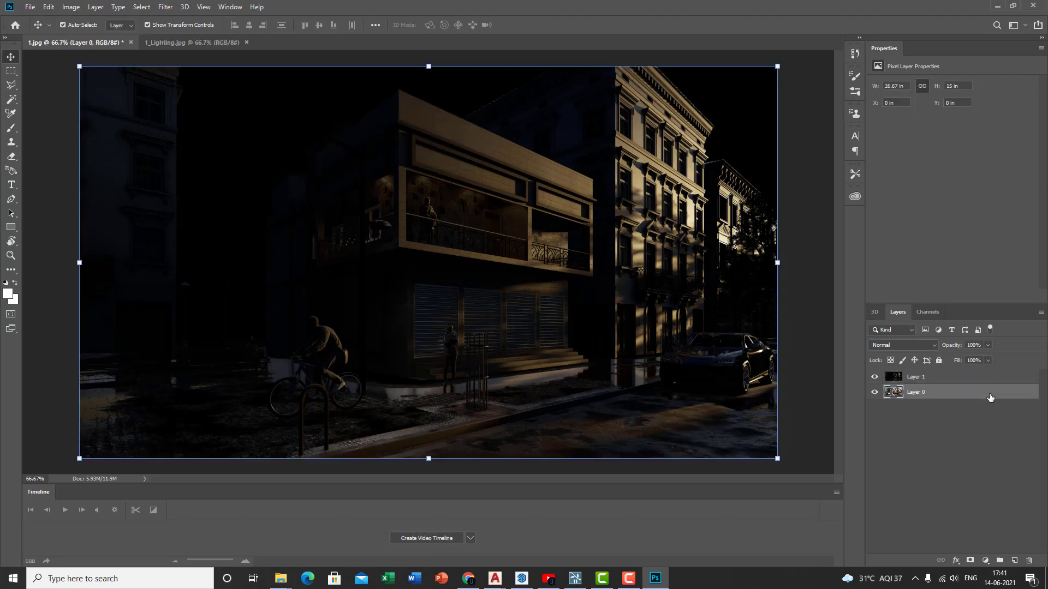
pyautogui.moveTo(991, 397); pyautogui.dragTo(1015, 560)
# Set the blend mode of the specular map layer to Screen
pyautogui.click(930, 378)
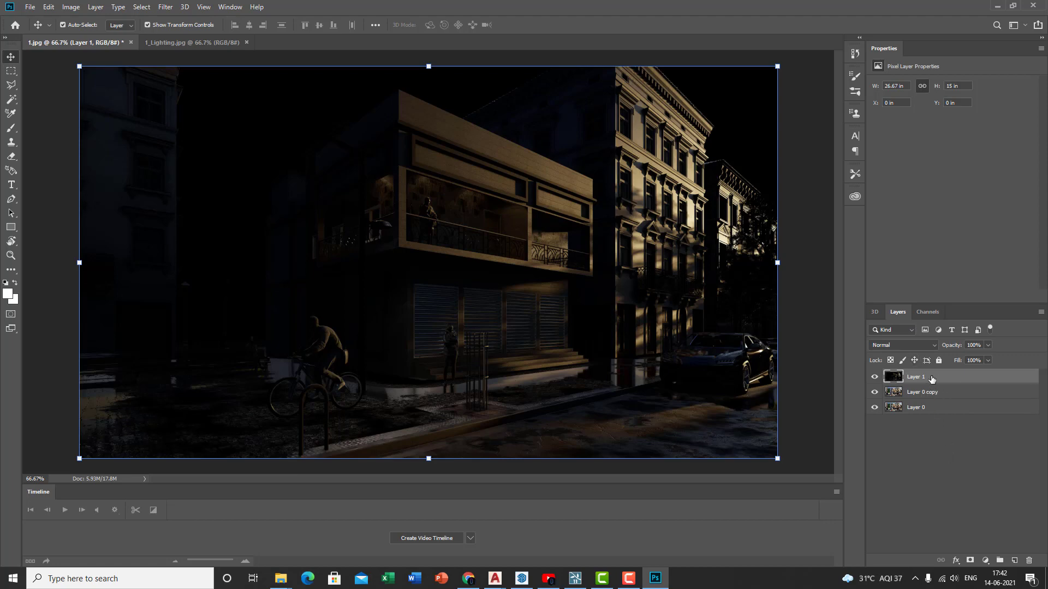
pyautogui.click(920, 346)
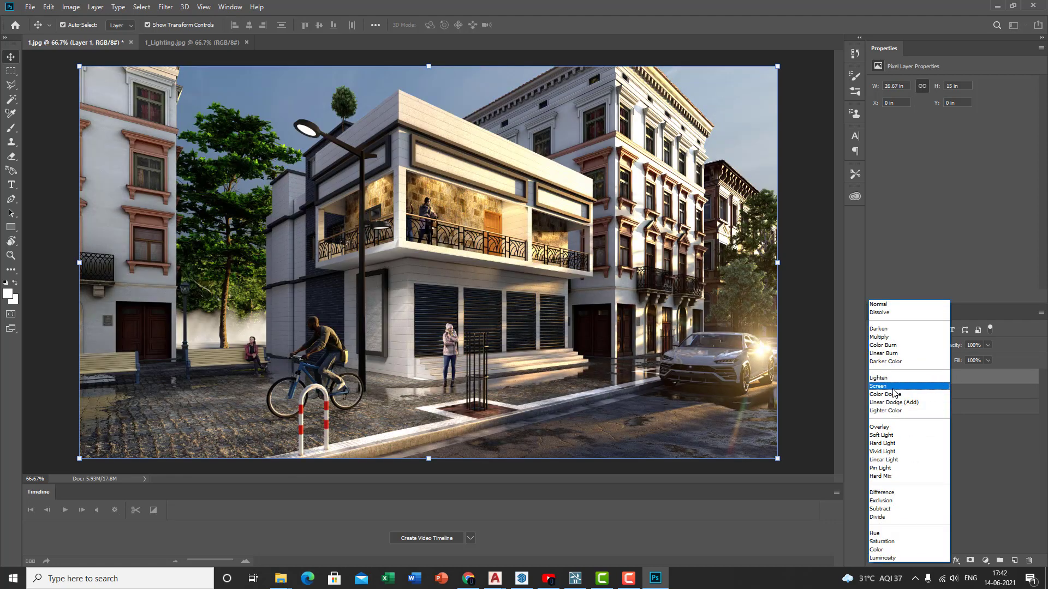
pyautogui.click(893, 388)
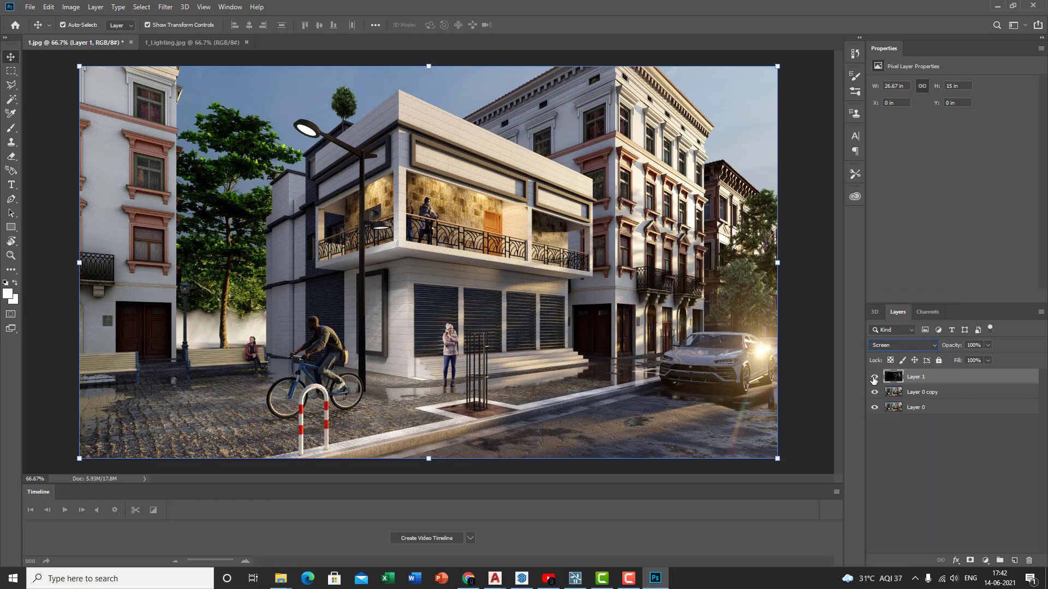
# Compare the image with and without the specular layer by switching the layer's visibility off and on
pyautogui.click(873, 377)
pyautogui.click(873, 378)
pyautogui.click(874, 377)
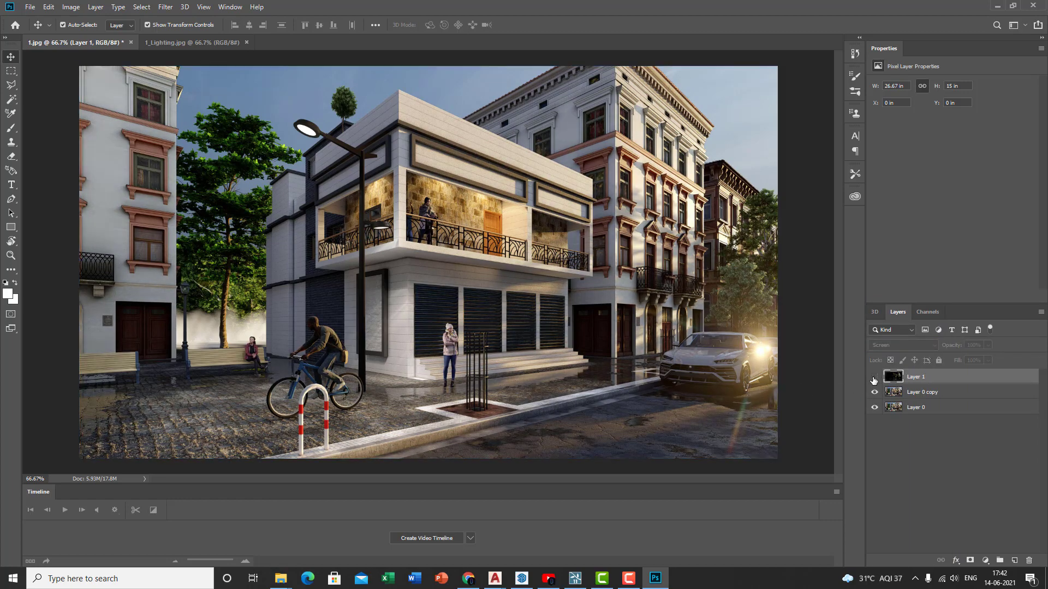
pyautogui.click(874, 378)
pyautogui.click(874, 378)
pyautogui.click(874, 378)
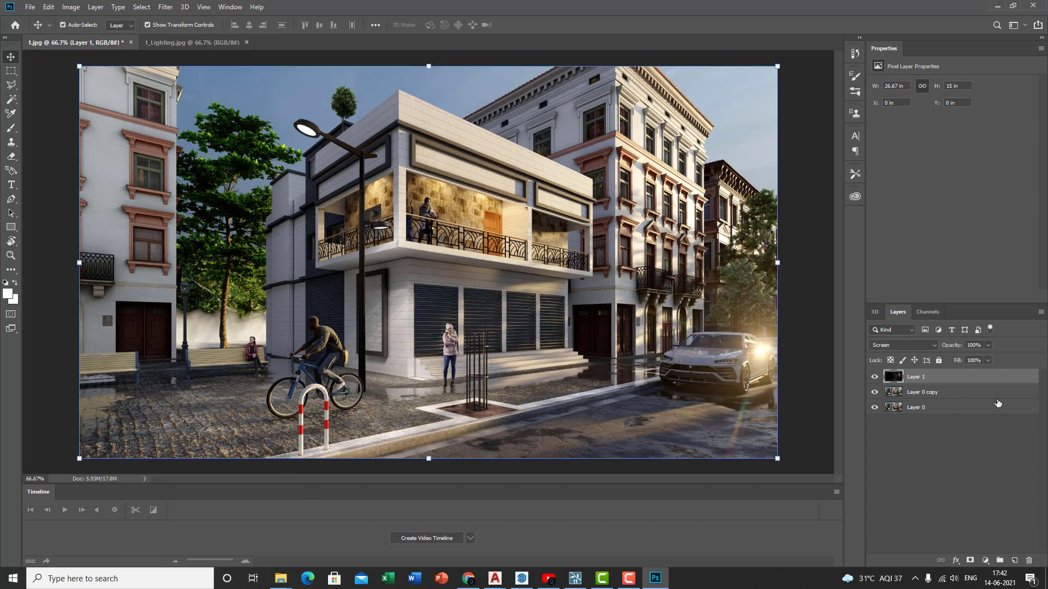
pyautogui.click(874, 376)
pyautogui.click(874, 376)
pyautogui.click(874, 377)
pyautogui.click(873, 377)
pyautogui.click(872, 378)
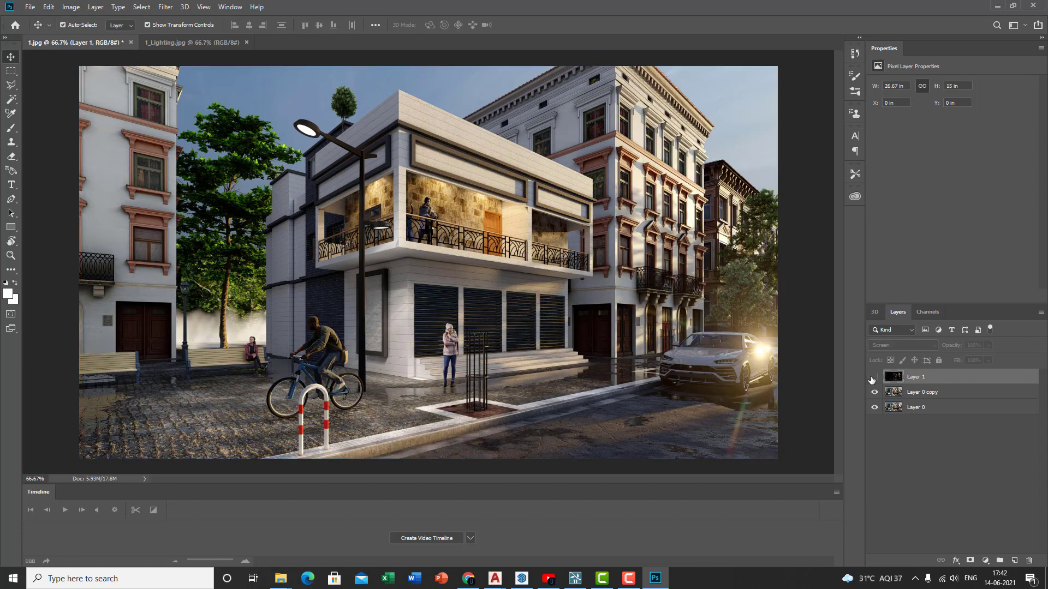
pyautogui.click(872, 378)
pyautogui.click(873, 378)
pyautogui.click(873, 378)
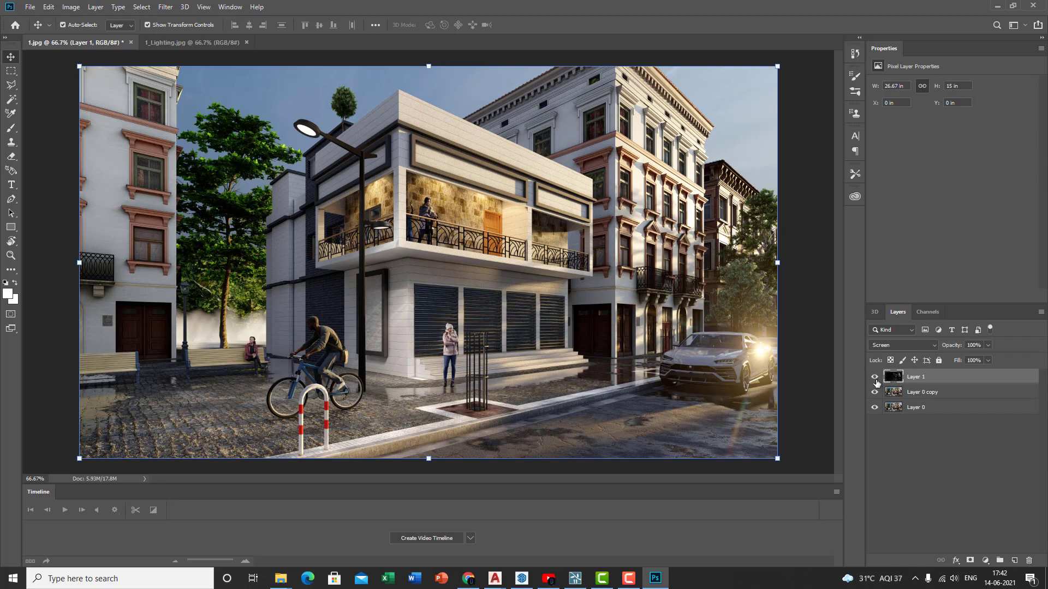
pyautogui.click(874, 377)
pyautogui.click(874, 377)
# Copy the 1_Lighting.jpg image into the 1.jpg document as the top layer, close its source document and align the layer with the canvas
pyautogui.moveTo(196, 42); pyautogui.dragTo(234, 71)
pyautogui.moveTo(191, 128); pyautogui.dragTo(129, 152)
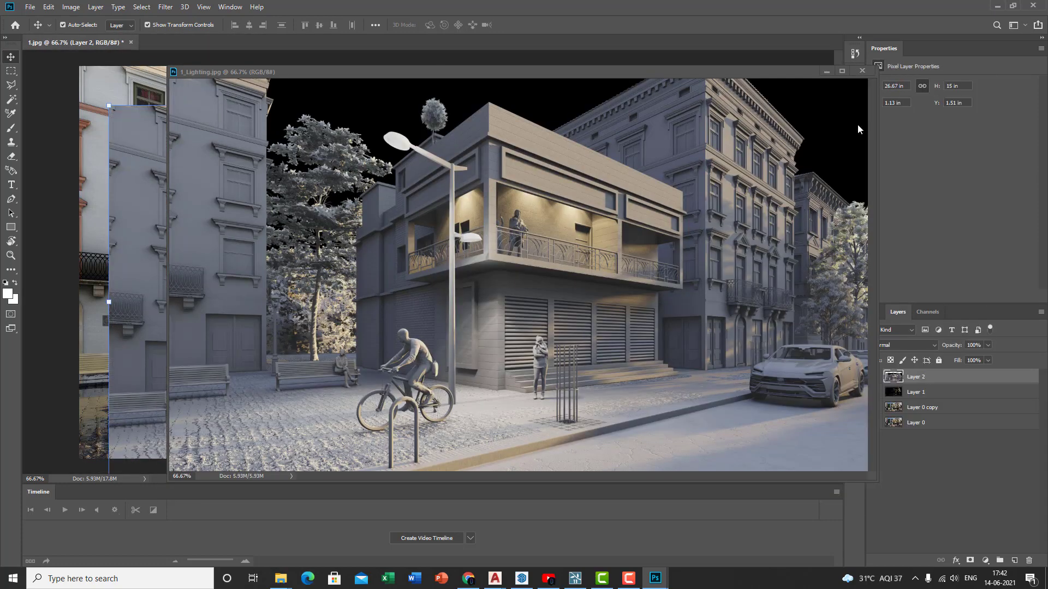
pyautogui.click(858, 69)
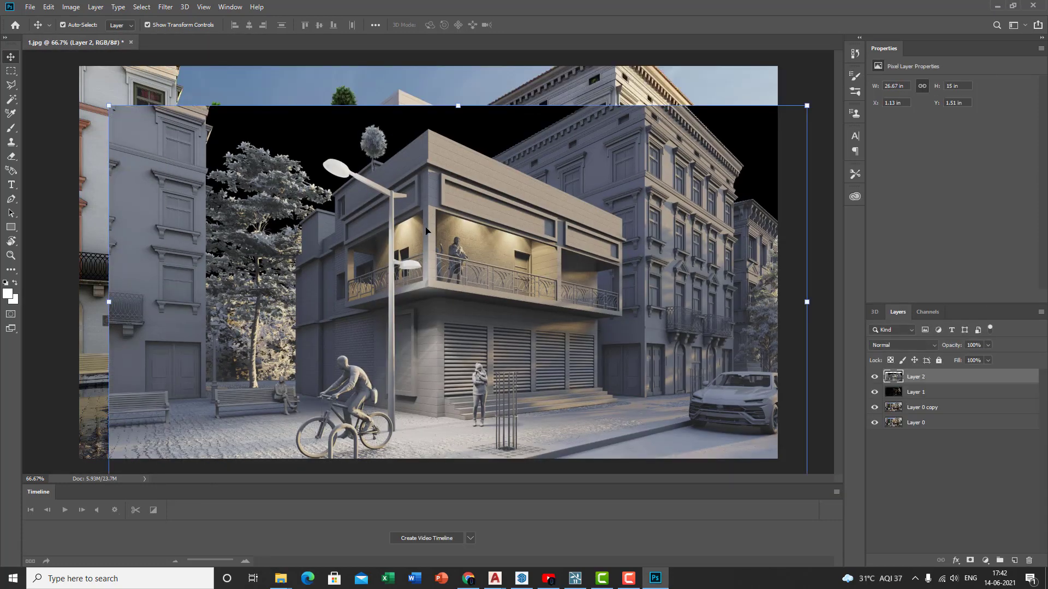
pyautogui.moveTo(426, 230); pyautogui.dragTo(397, 188)
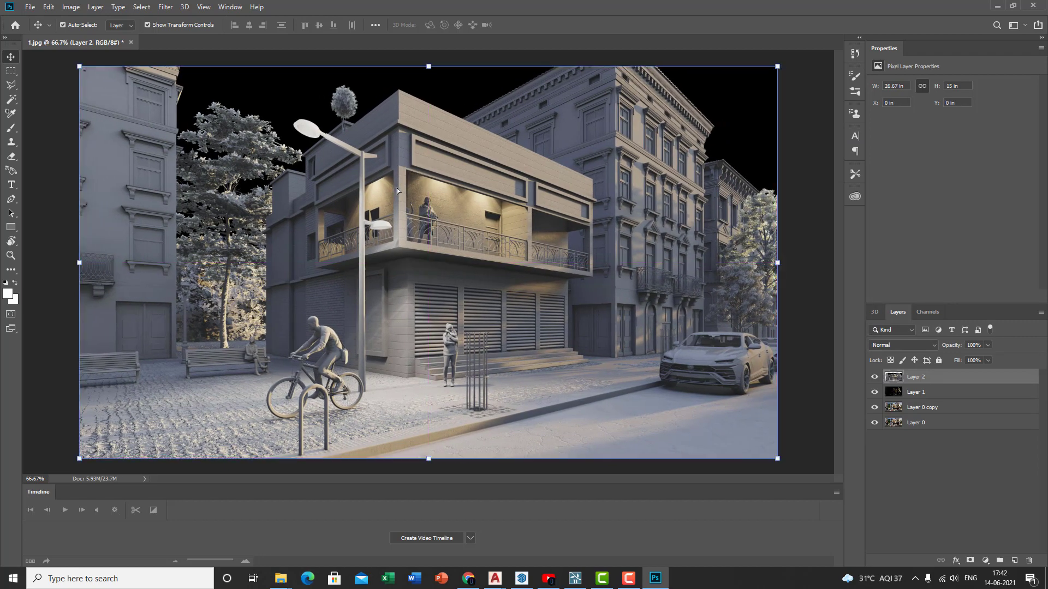
# Set the lighting map layer's blend mode to Soft Light and check its effect with the layer hidden and shown
pyautogui.click(915, 346)
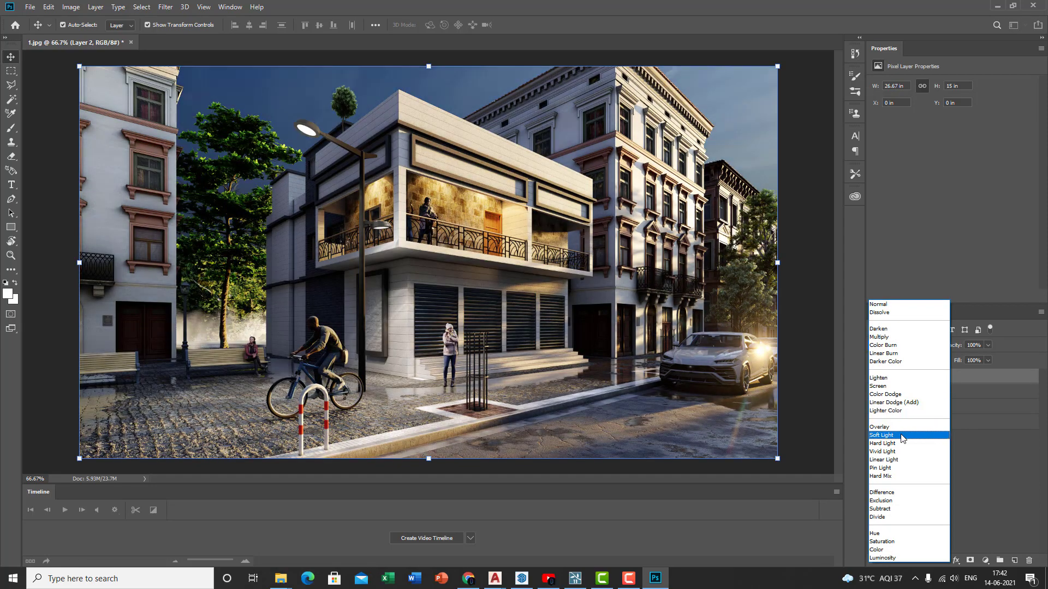
pyautogui.click(901, 438)
pyautogui.click(875, 378)
pyautogui.click(875, 380)
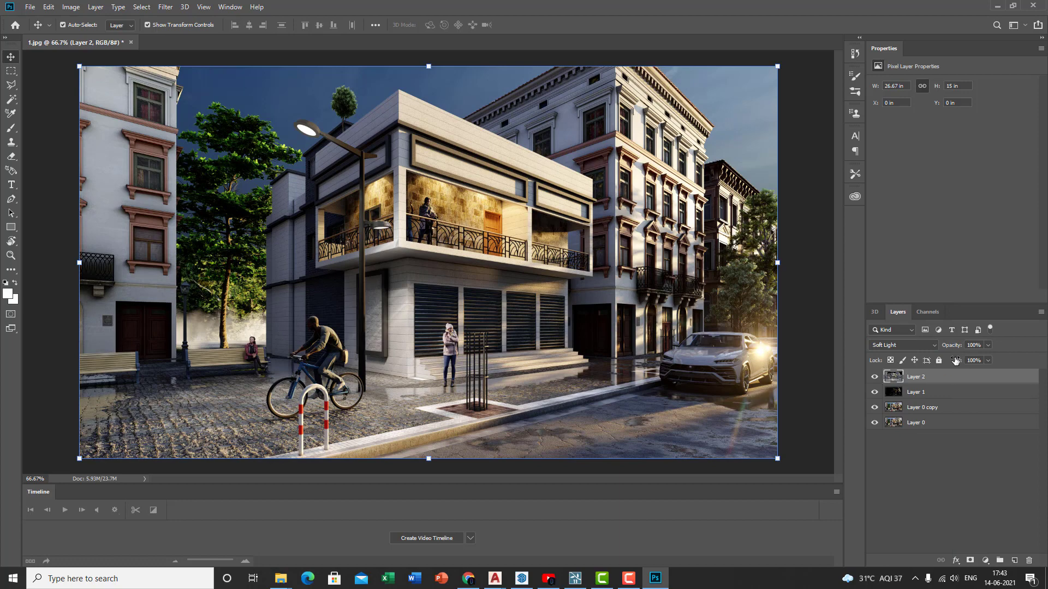
# Reduce the lighting layer to 32% opacity and 33% fill, comparing the image with the layer hidden and shown
pyautogui.moveTo(958, 364)
pyautogui.mouseDown()
pyautogui.moveTo(944, 366)
pyautogui.moveTo(945, 351)
pyautogui.moveTo(957, 351)
pyautogui.moveTo(947, 363)
pyautogui.mouseUp()
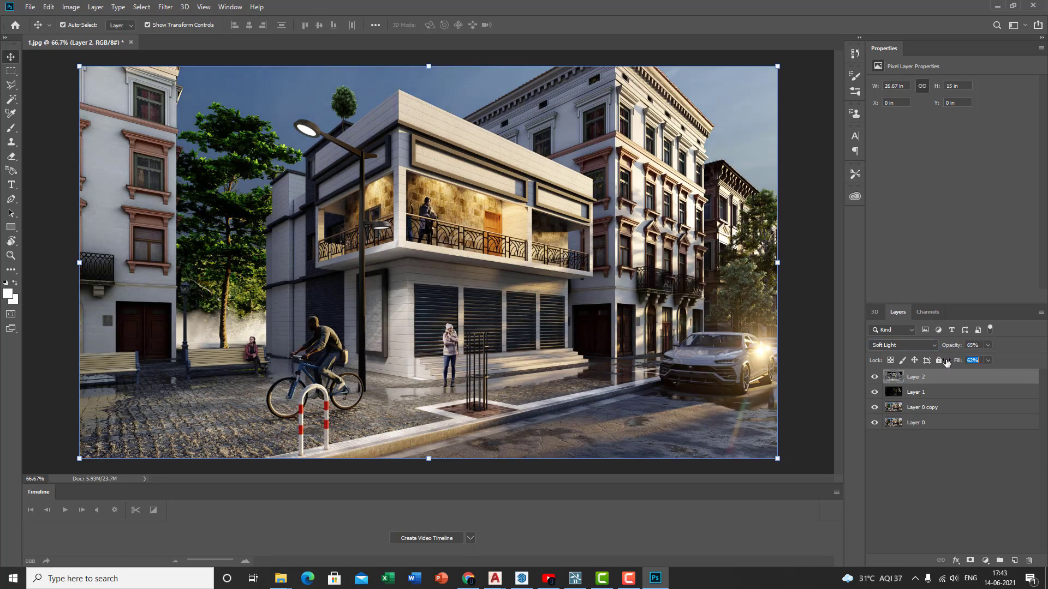
pyautogui.click(876, 377)
pyautogui.click(876, 378)
pyautogui.click(876, 378)
pyautogui.click(876, 378)
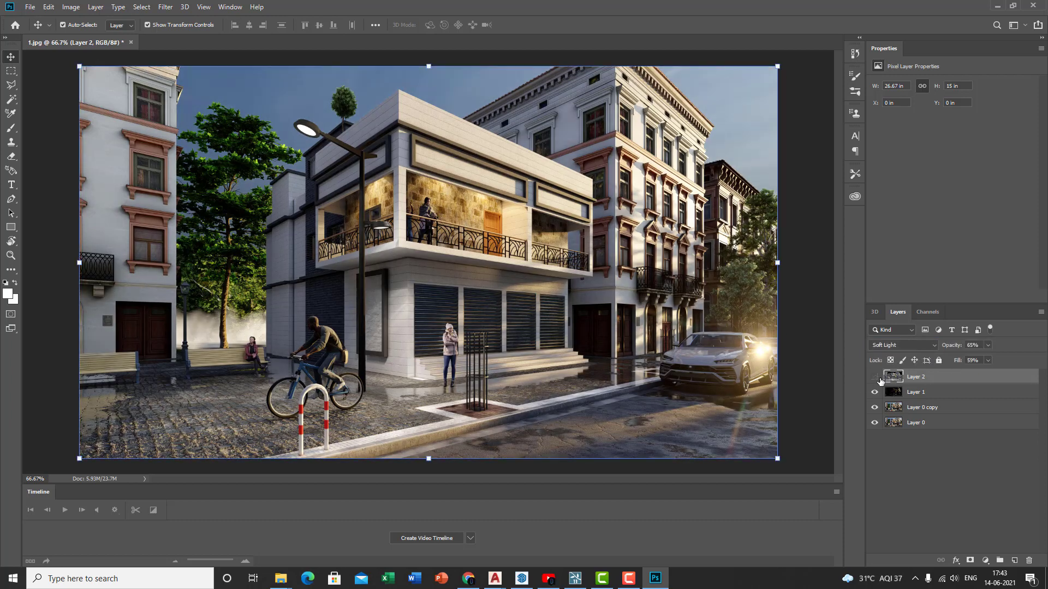
pyautogui.click(876, 377)
pyautogui.moveTo(955, 365); pyautogui.dragTo(935, 346)
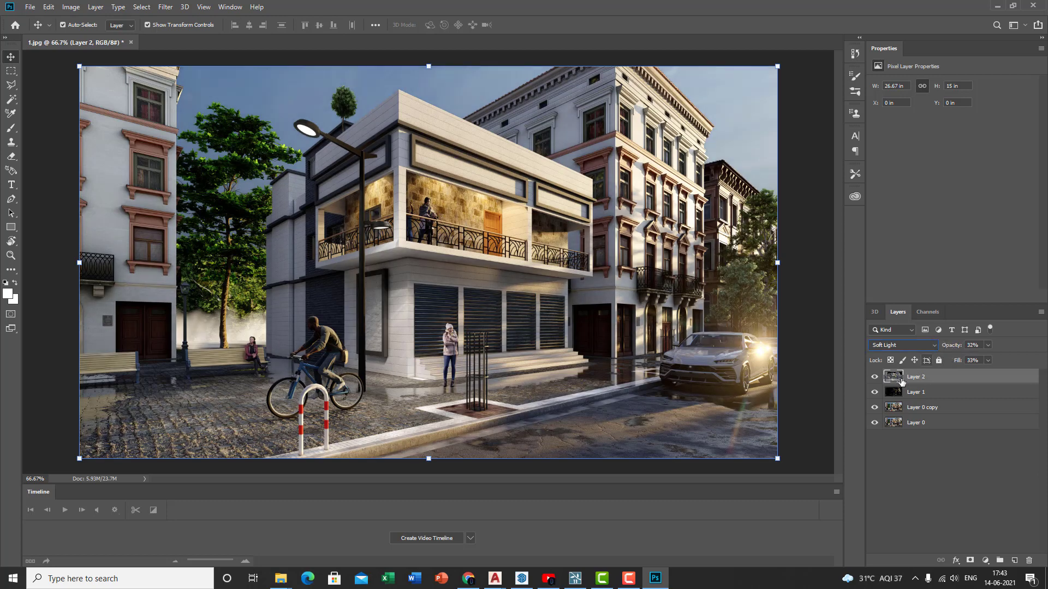
pyautogui.click(875, 377)
pyautogui.click(874, 377)
pyautogui.click(875, 377)
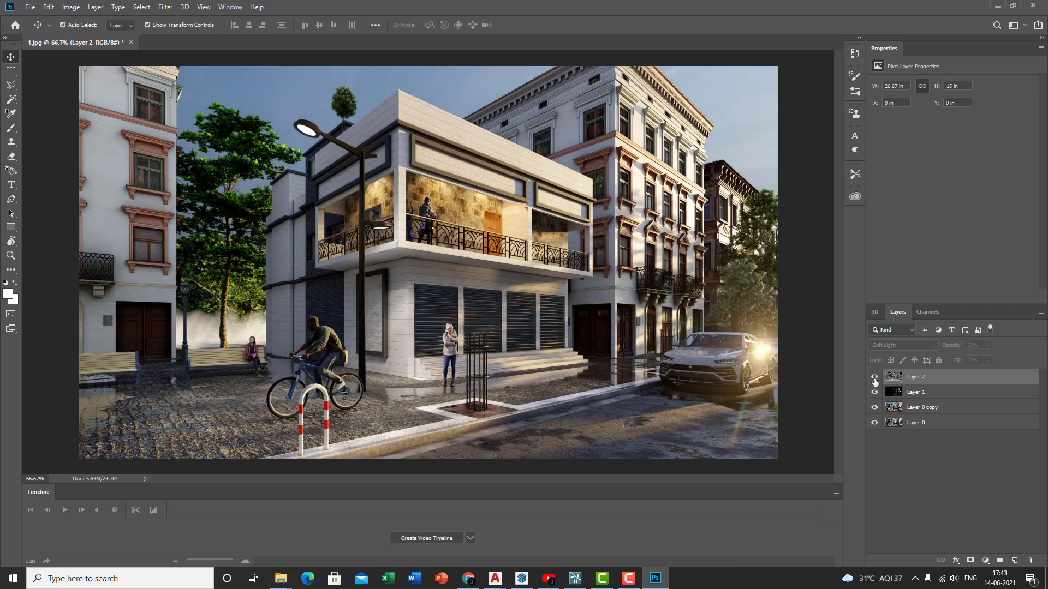
pyautogui.click(875, 380)
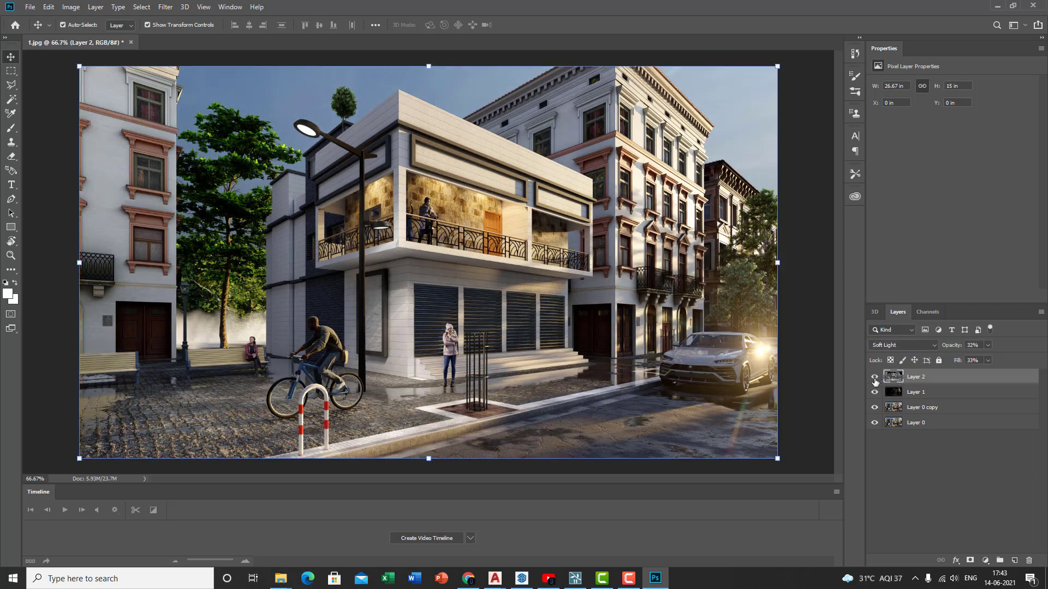
# Merge the lighting layer, the specular layer and the duplicated render into a single layer, keeping the original render layer separate
pyautogui.click(943, 413)
pyautogui.keyDown('shift'); pyautogui.click(942, 394); pyautogui.keyUp('shift')
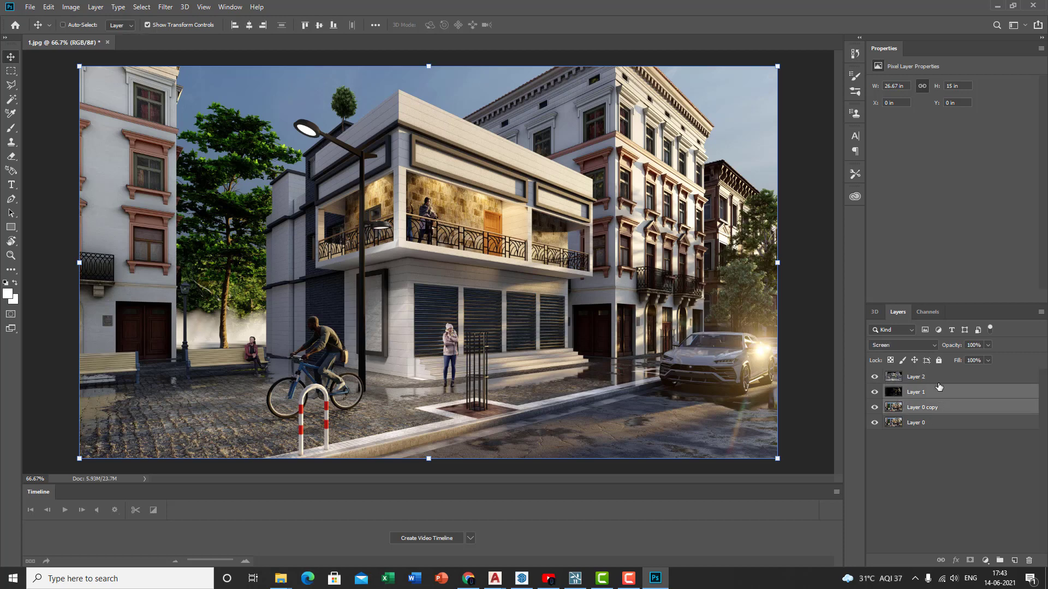
pyautogui.keyDown('shift'); pyautogui.click(939, 377); pyautogui.keyUp('shift')
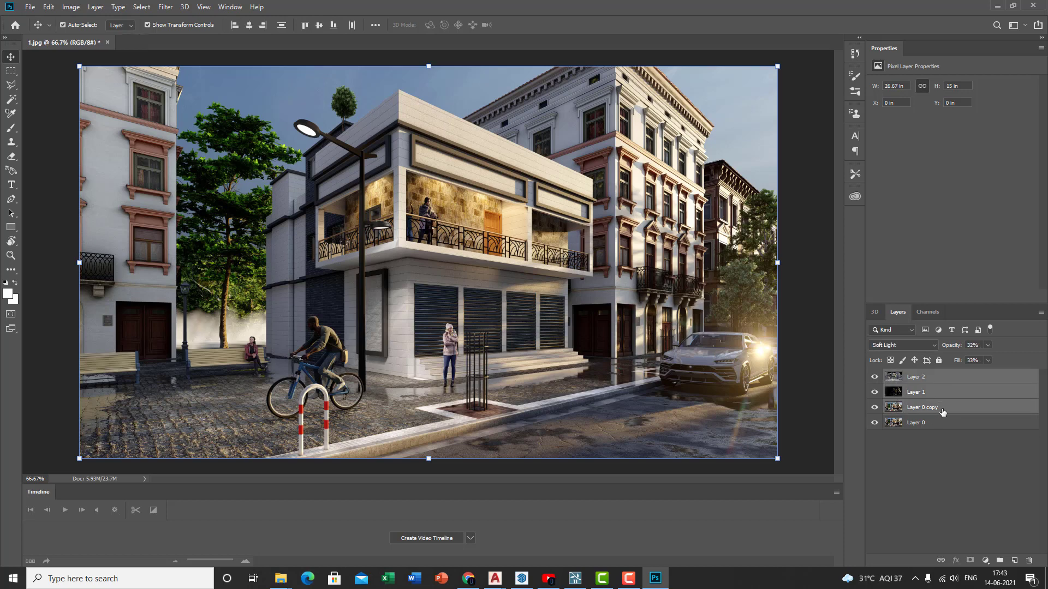
pyautogui.rightClick(943, 412)
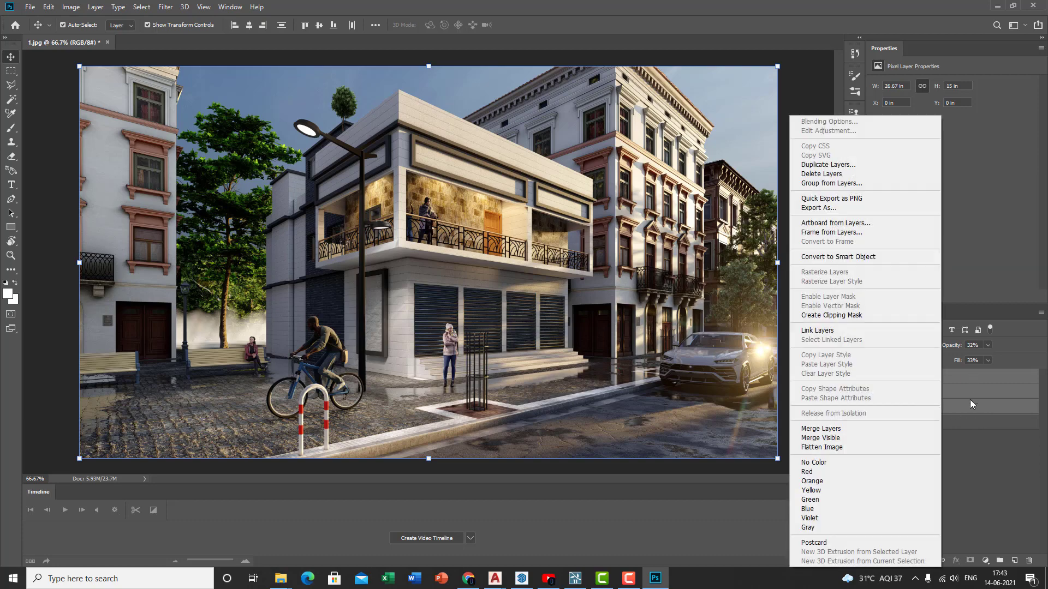
pyautogui.click(970, 404)
pyautogui.rightClick(958, 406)
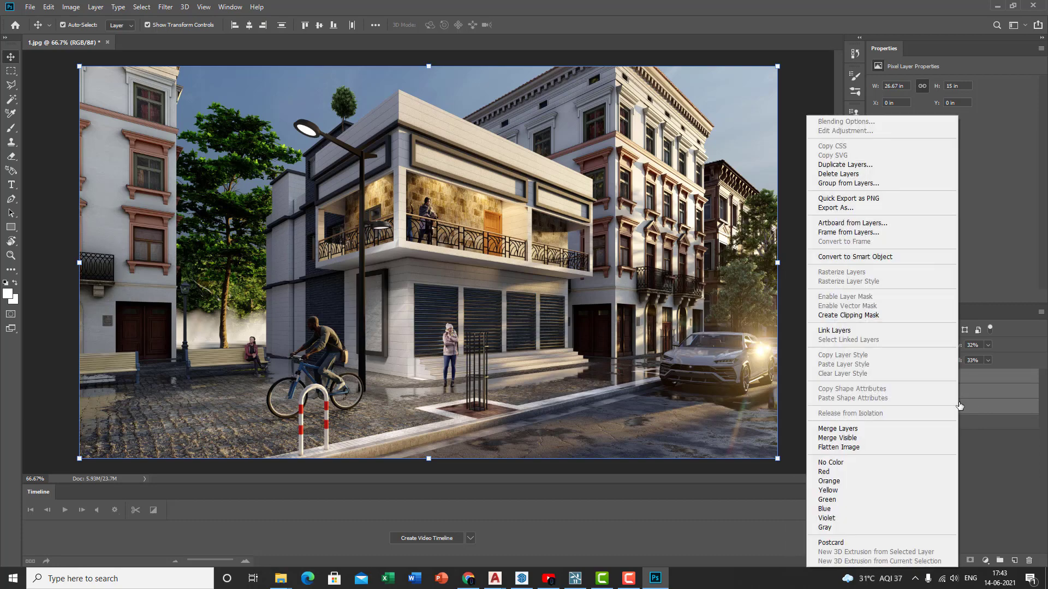
pyautogui.click(878, 428)
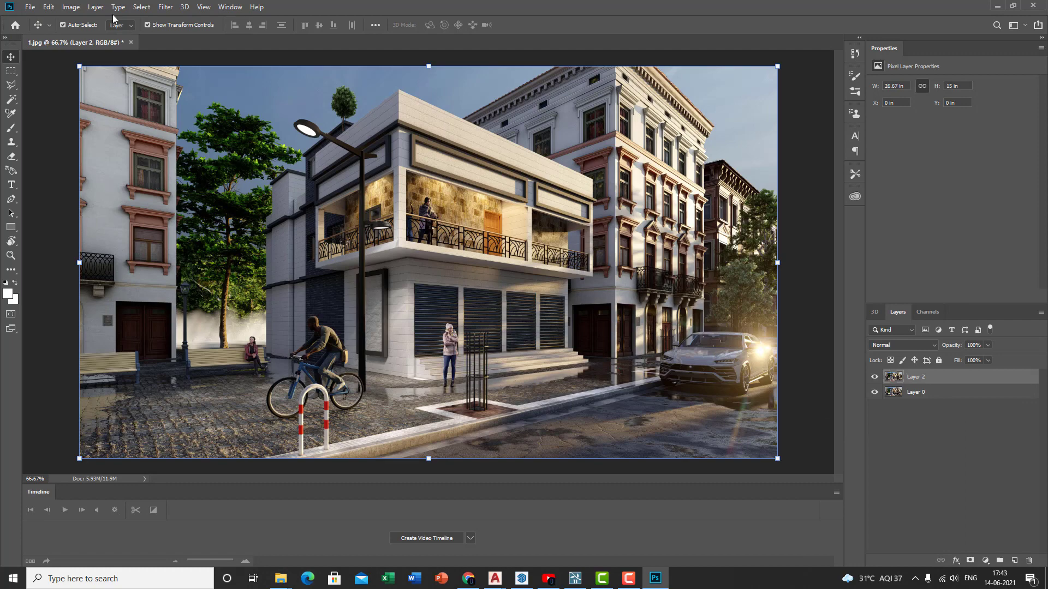
# In Camera Raw, set Exposure +0.25, Contrast +10, Highlights +15, Shadows +18, Whites +21, Blacks +16, Clarity +11, Dehaze -12, Vibrance +5 and Saturation -7
pyautogui.click(168, 8)
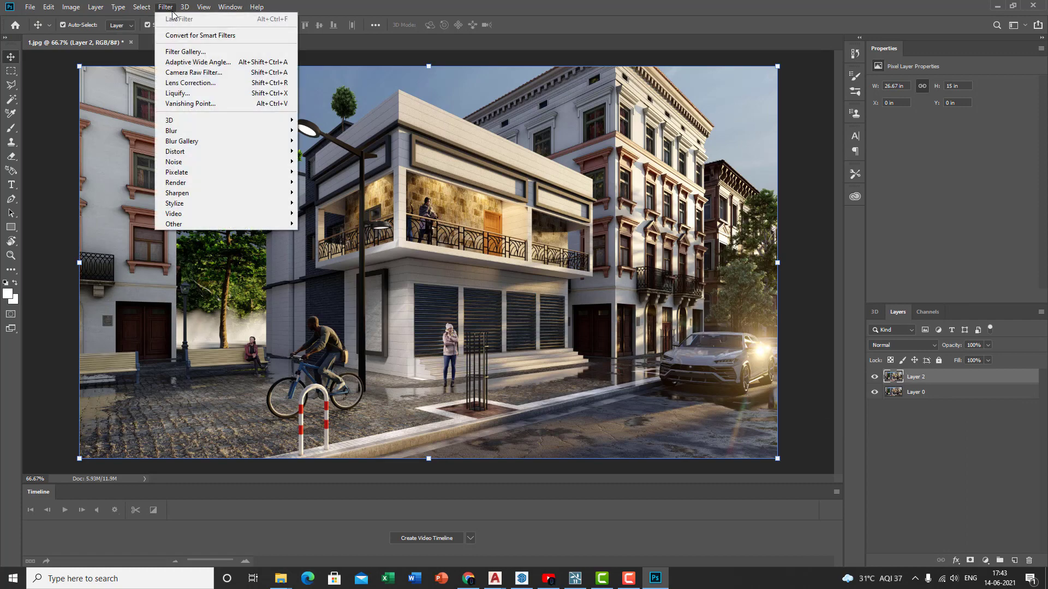
pyautogui.click(213, 76)
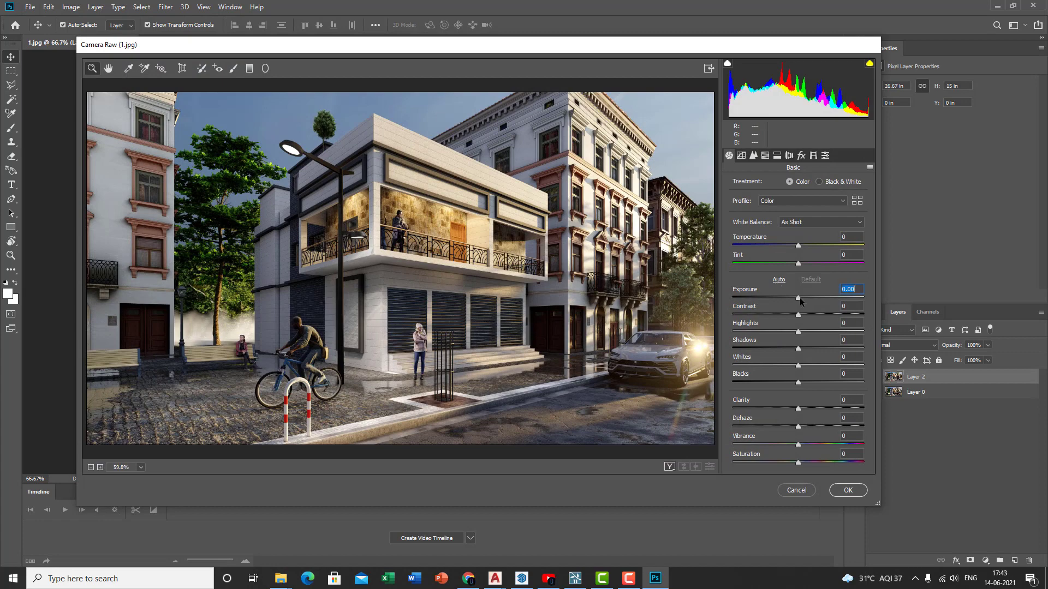
pyautogui.moveTo(800, 300); pyautogui.dragTo(806, 318)
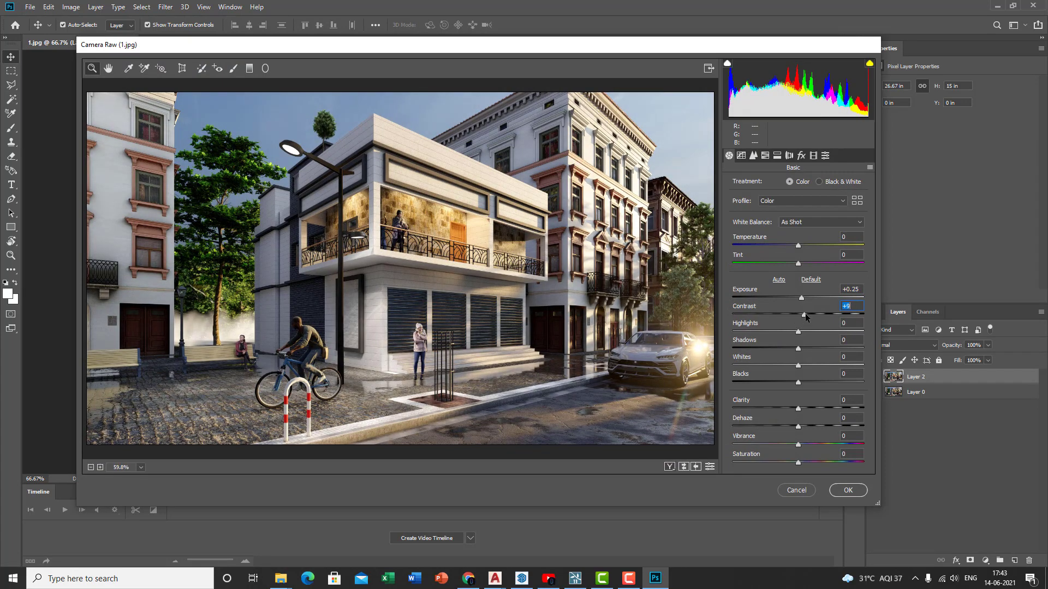
pyautogui.press('Up')
pyautogui.moveTo(798, 334); pyautogui.dragTo(793, 463)
pyautogui.click(797, 383)
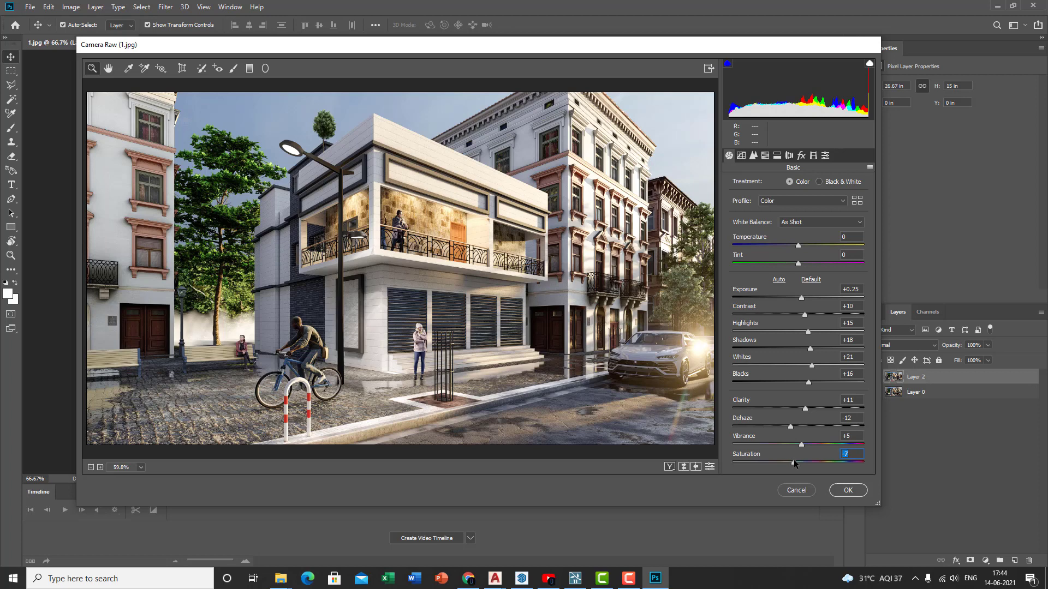
# Set the sharpening amount to 27, luminance noise reduction to 19 with detail 93 and contrast 11, and color noise reduction to 40
pyautogui.click(753, 156)
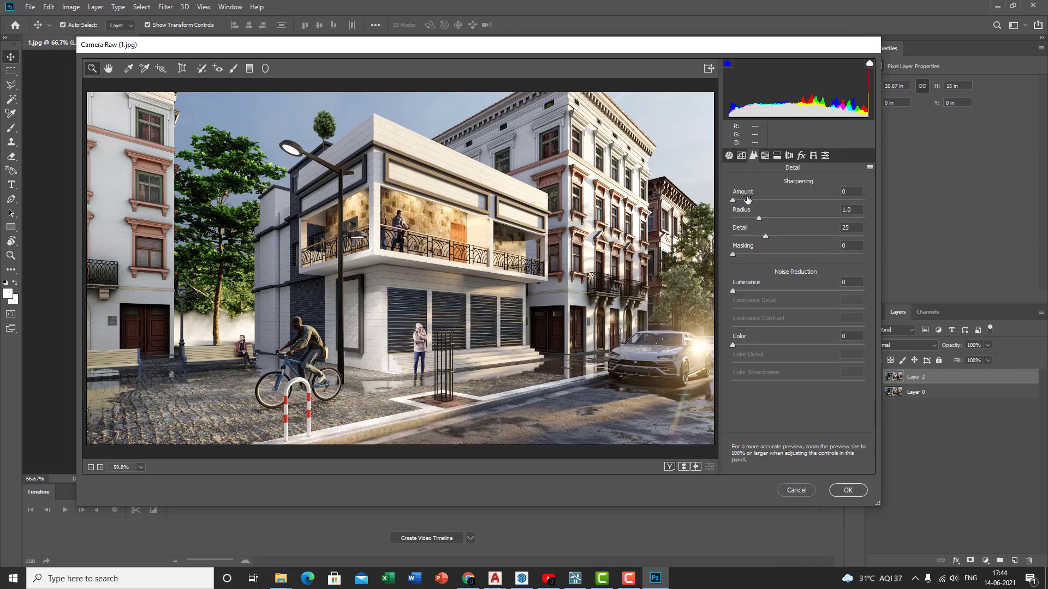
pyautogui.moveTo(746, 201); pyautogui.dragTo(760, 204)
pyautogui.moveTo(732, 291); pyautogui.dragTo(757, 293)
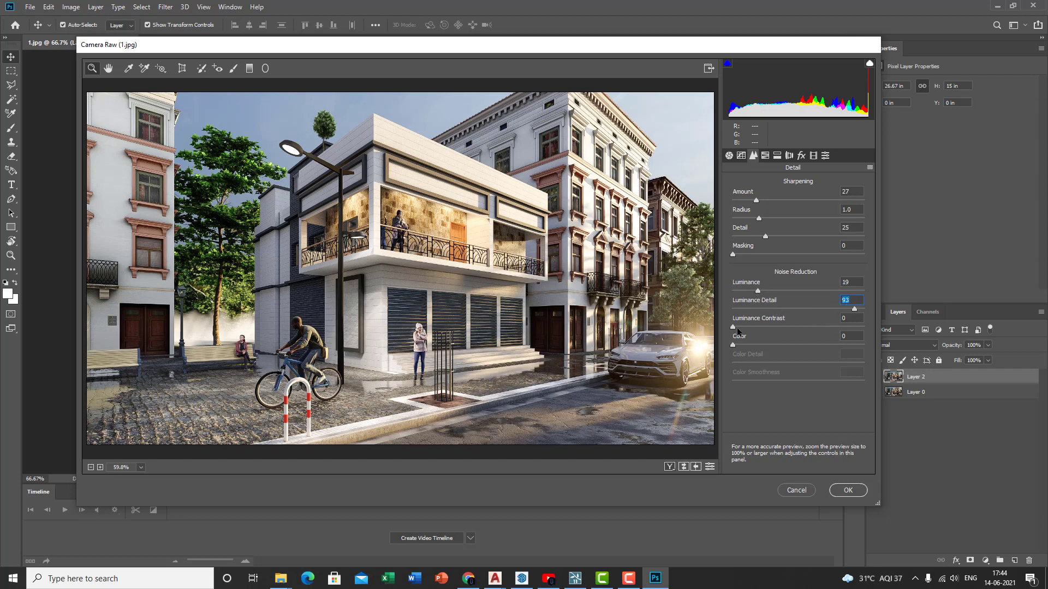
pyautogui.moveTo(746, 326); pyautogui.dragTo(784, 346)
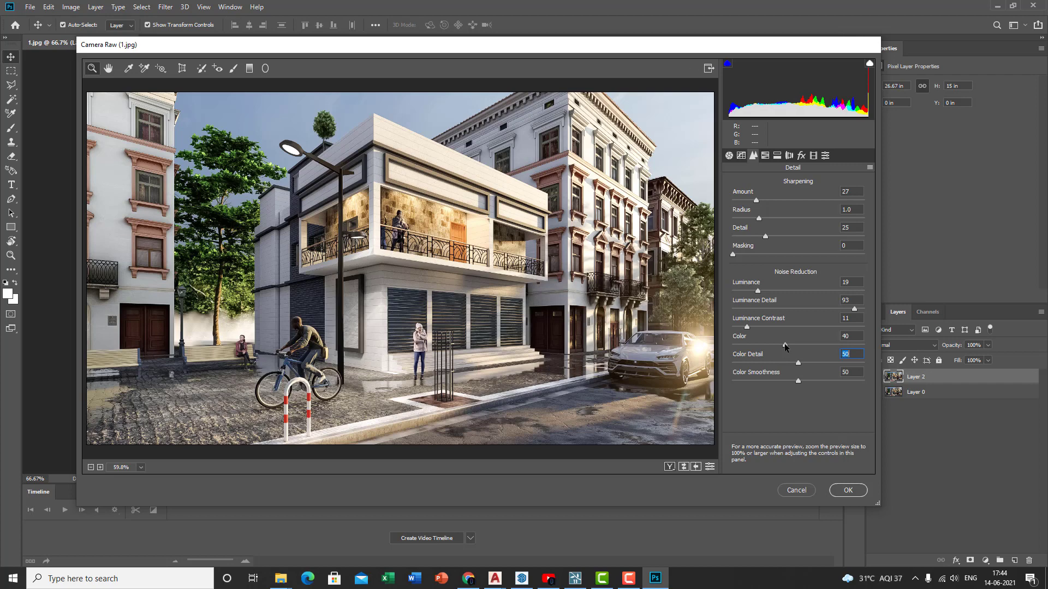
pyautogui.moveTo(785, 345); pyautogui.dragTo(793, 347)
# Lower the Oranges saturation to about -15 and slightly reduce the Yellows in the HSL adjustments, and apply the Camera Raw filter
pyautogui.click(763, 156)
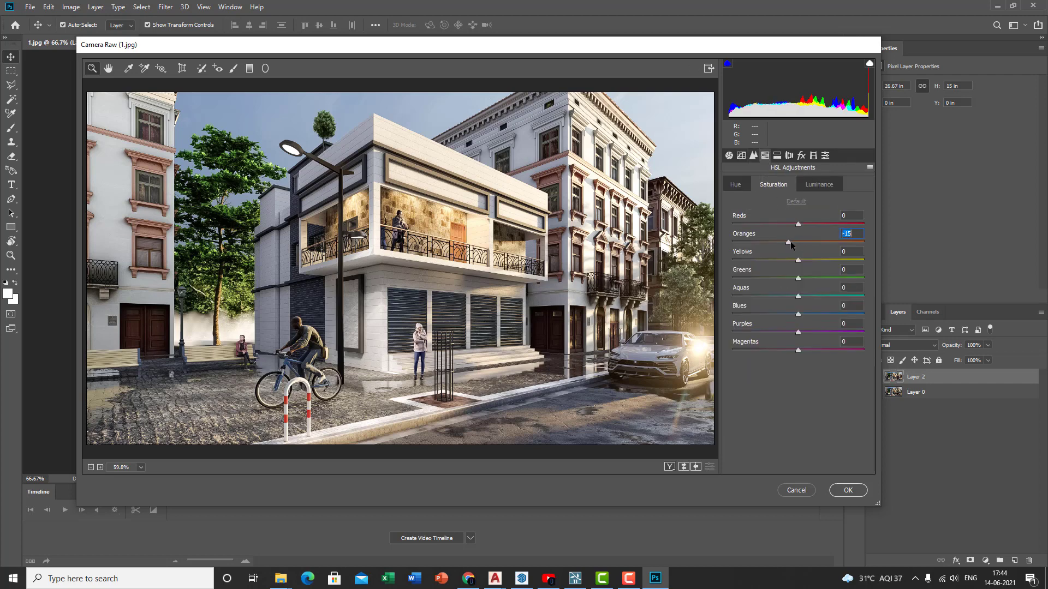
pyautogui.moveTo(791, 245); pyautogui.dragTo(795, 262)
pyautogui.click(730, 156)
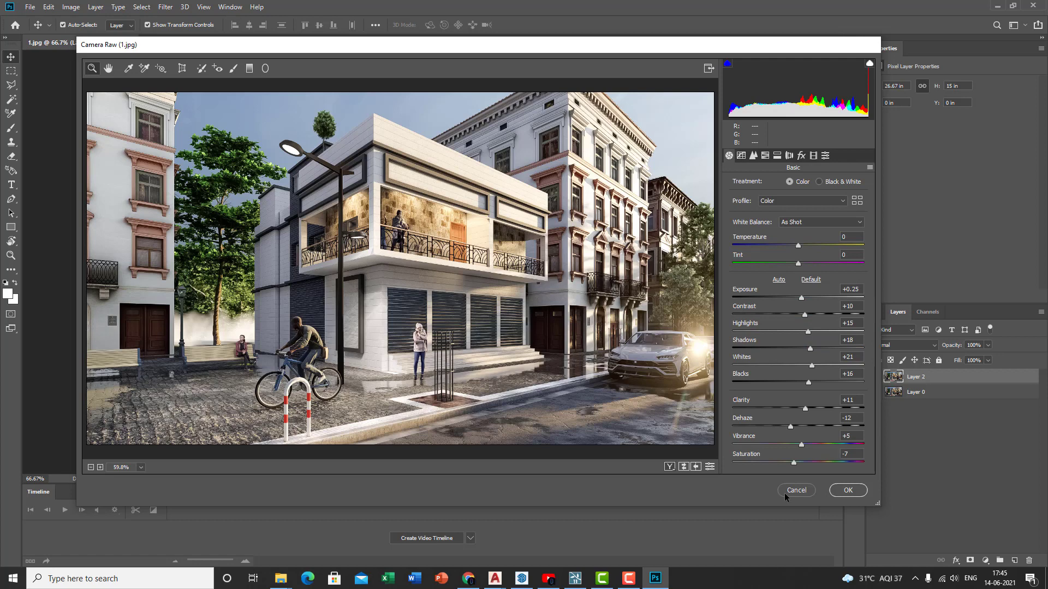
pyautogui.moveTo(792, 465); pyautogui.dragTo(791, 465)
pyautogui.click(847, 490)
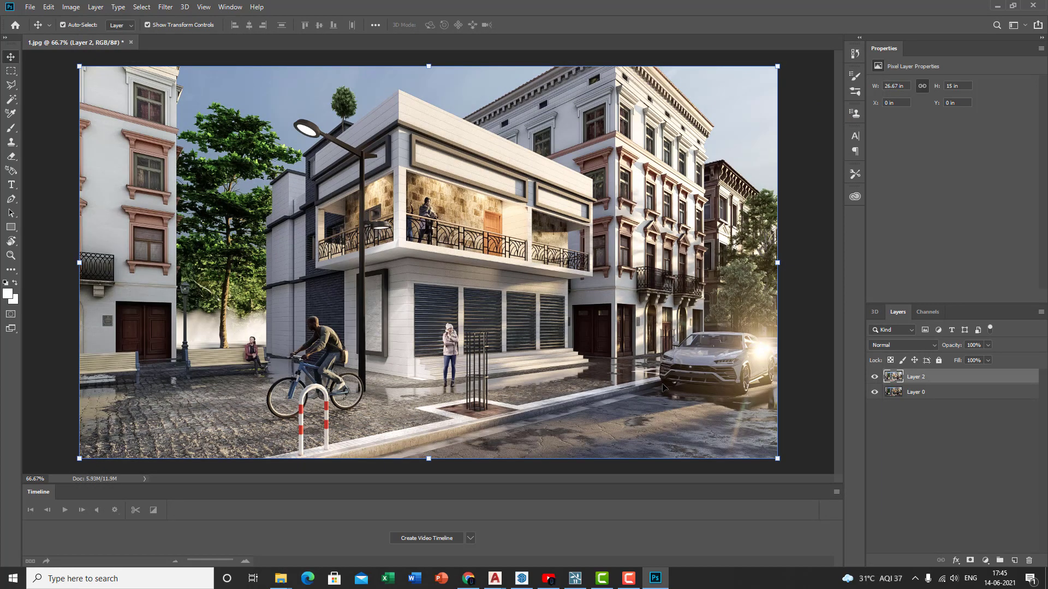
# Quick-export the graded image as a PNG named f1 in the project folder
pyautogui.click(30, 7)
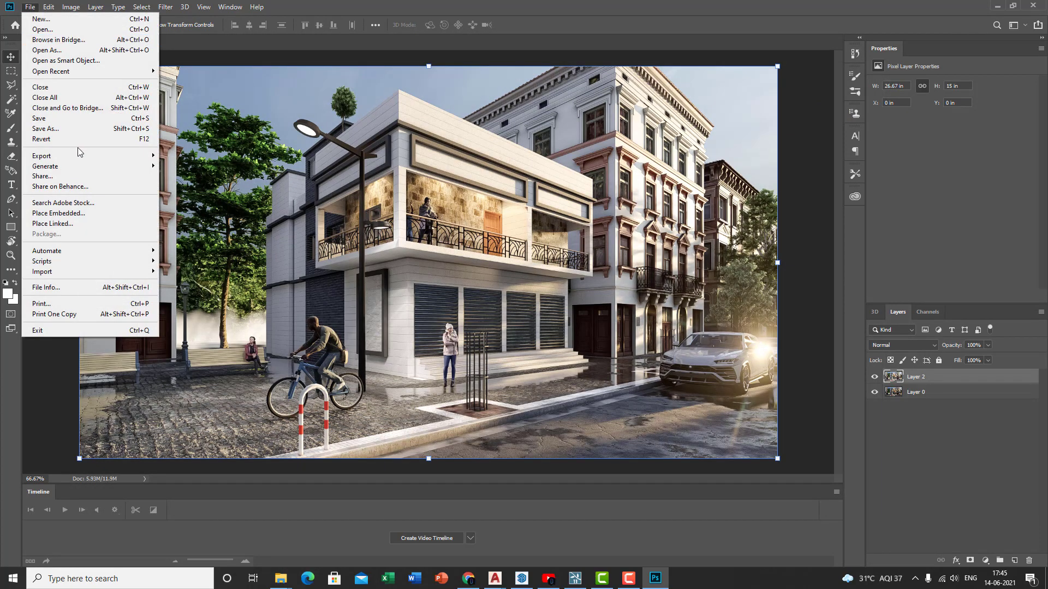
pyautogui.moveTo(78, 156)
pyautogui.click(191, 155)
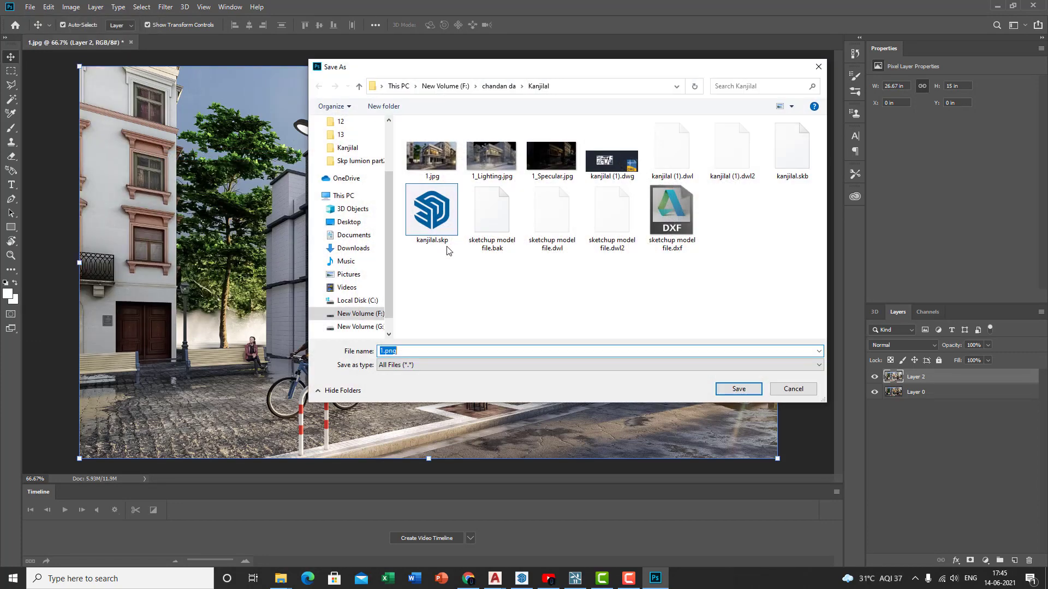
pyautogui.write('f1')
pyautogui.press('Return')
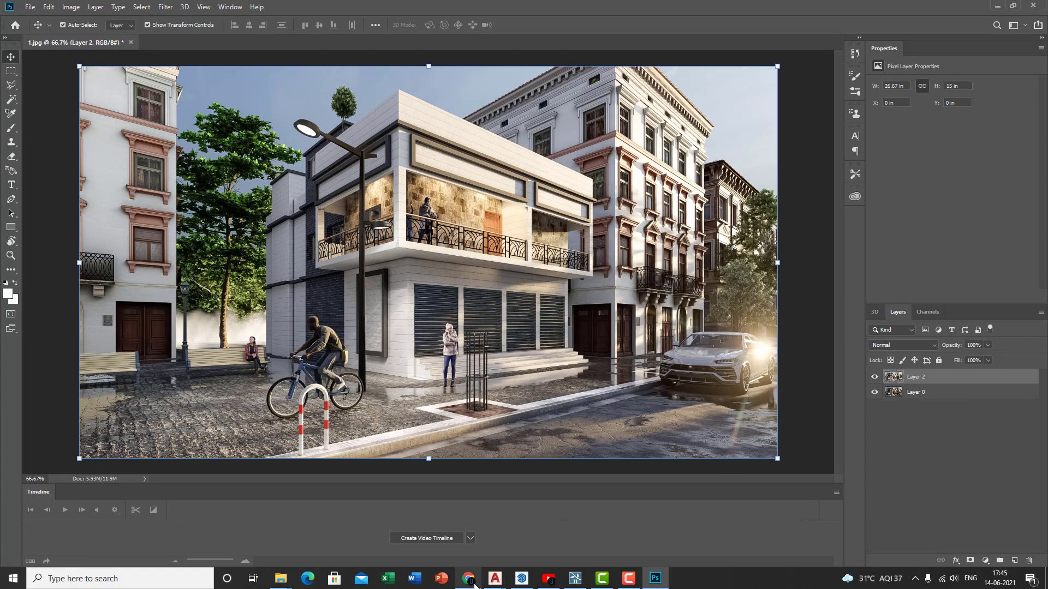
# Switch to File Explorer and open the Youtube designs folder on the G: drive
pyautogui.click(640, 550)
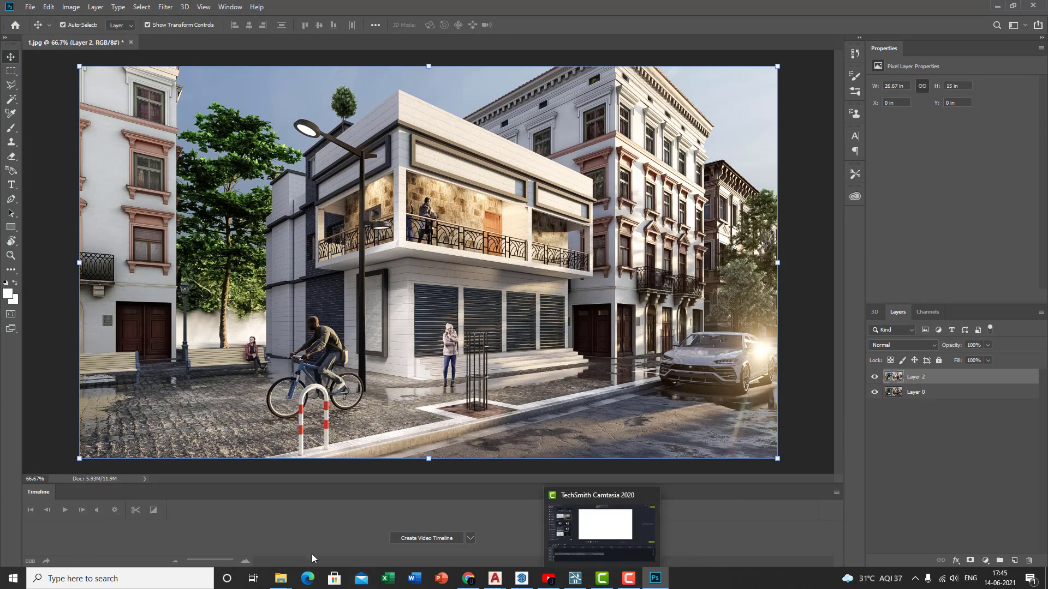
pyautogui.moveTo(280, 577)
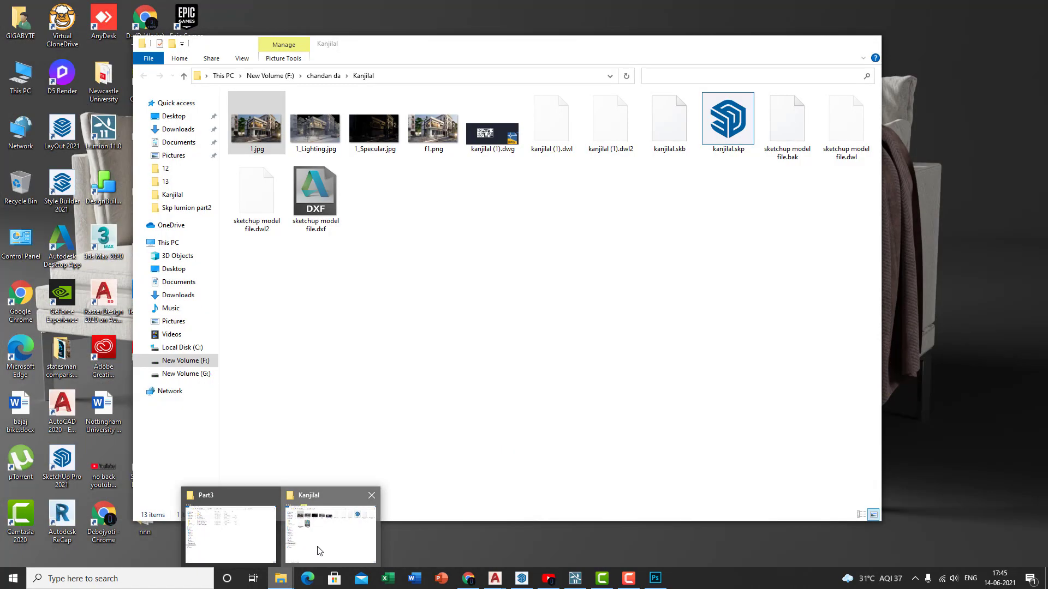
pyautogui.click(320, 551)
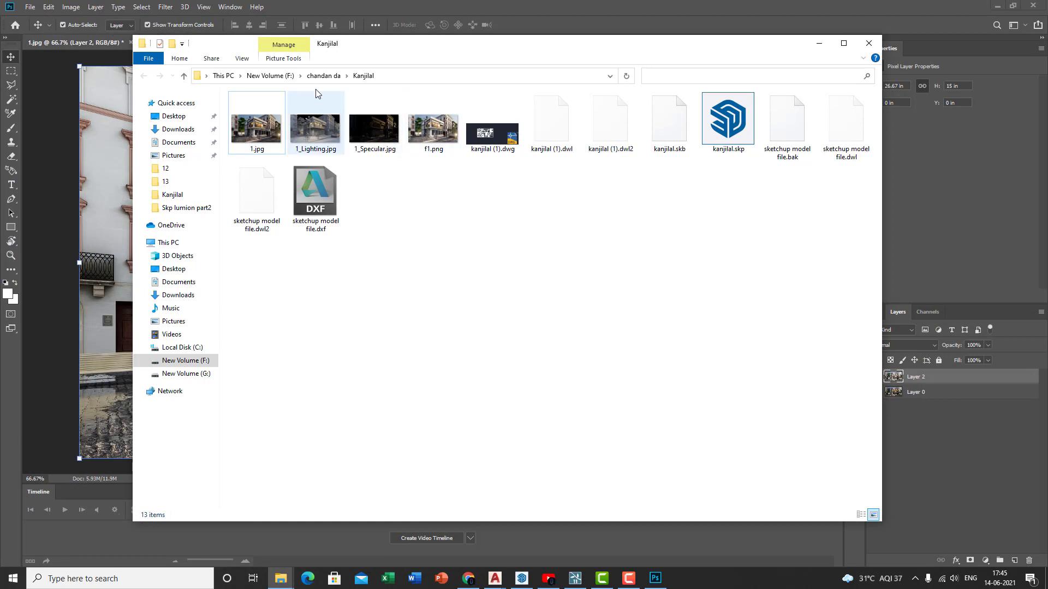
pyautogui.click(323, 76)
pyautogui.click(289, 79)
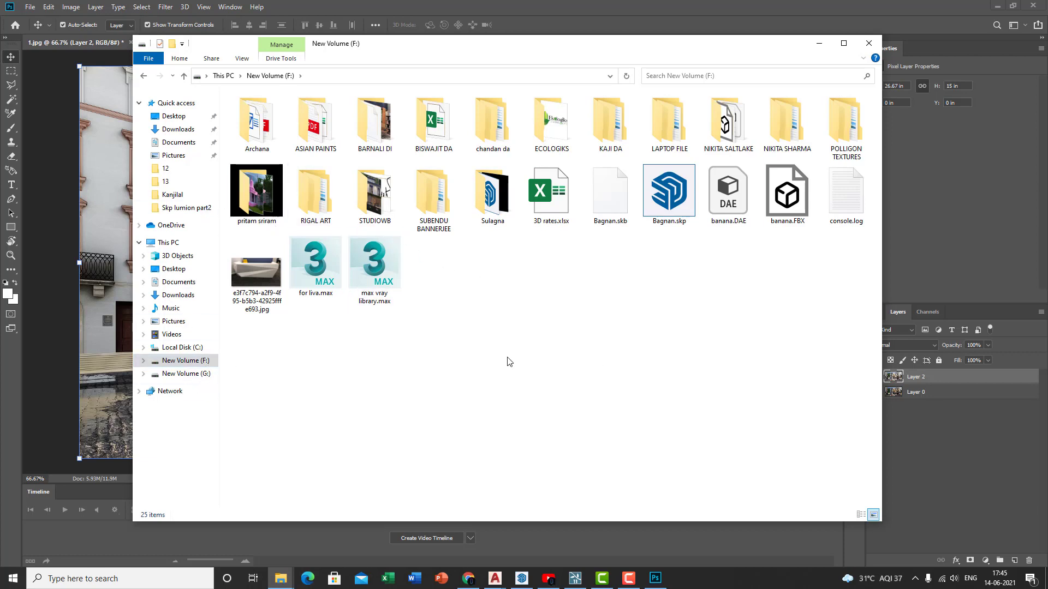
pyautogui.click(200, 375)
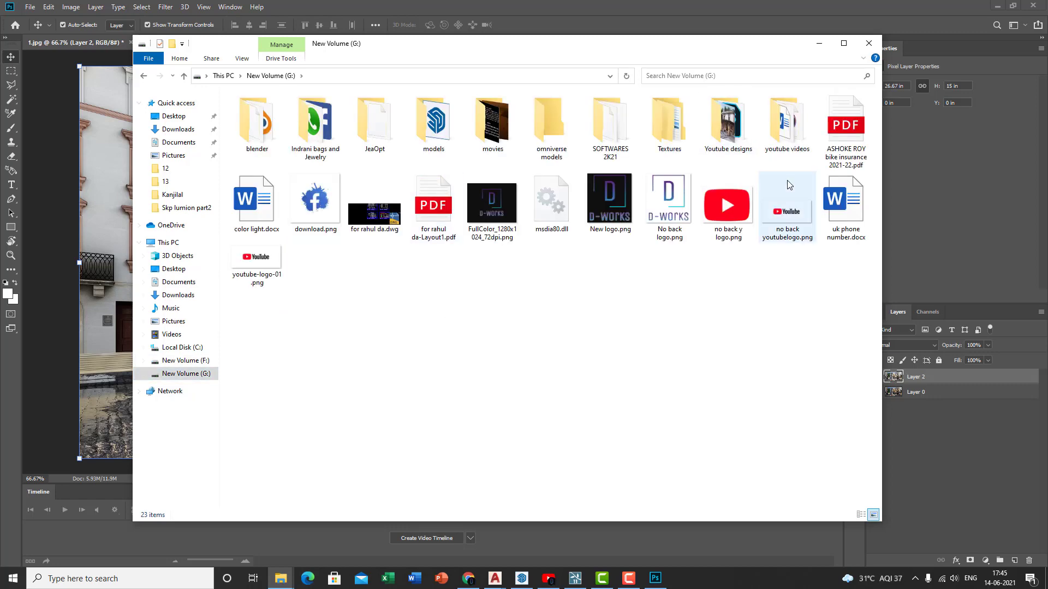
pyautogui.doubleClick(738, 133)
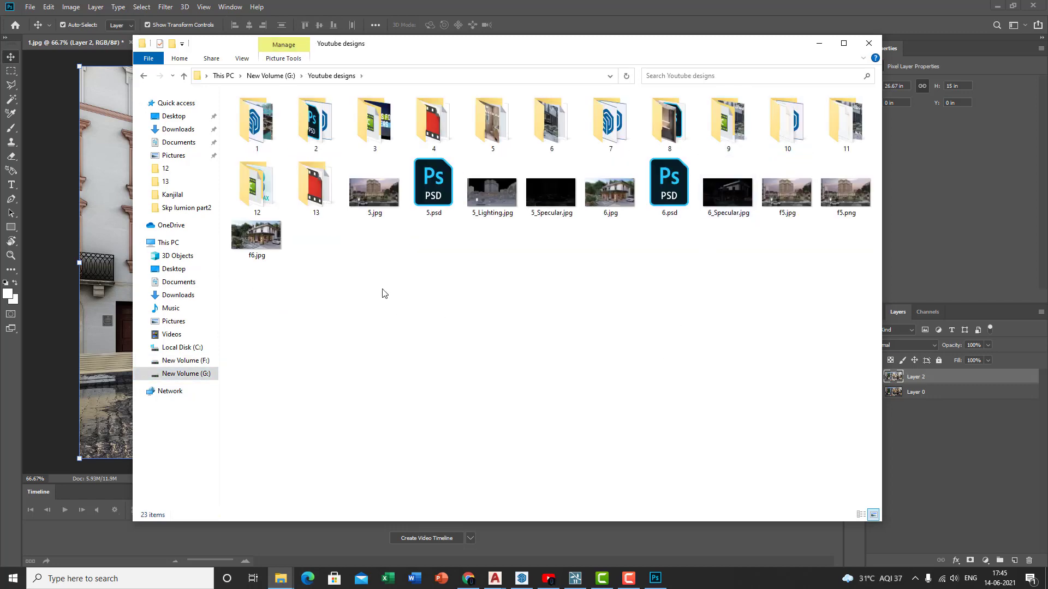
# Look through folders 9, 8 and 6 in Youtube designs for earlier finished renders
pyautogui.doubleClick(750, 139)
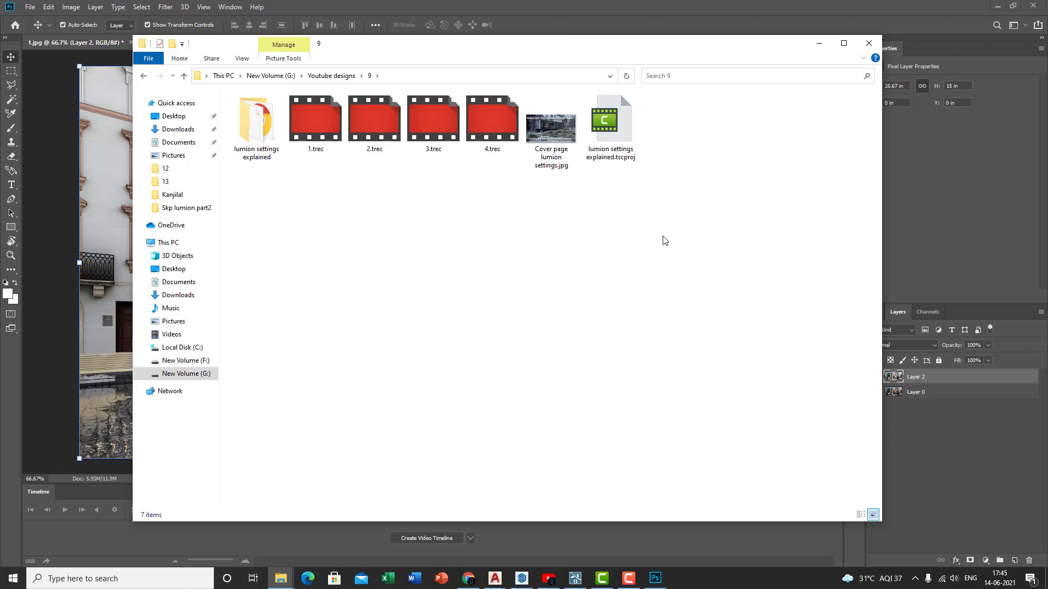
pyautogui.click(331, 75)
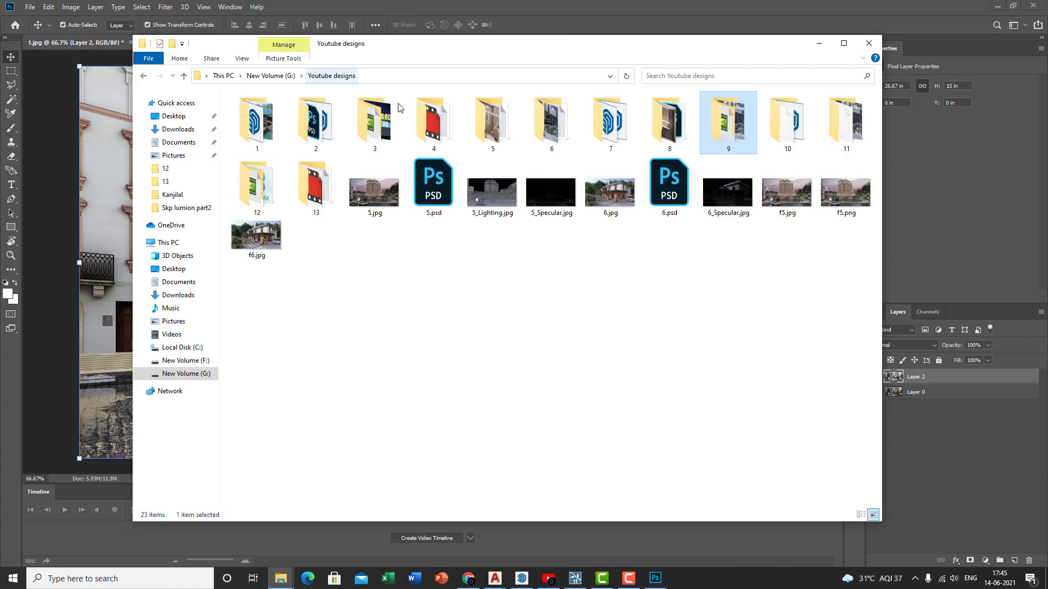
pyautogui.doubleClick(670, 131)
pyautogui.click(331, 75)
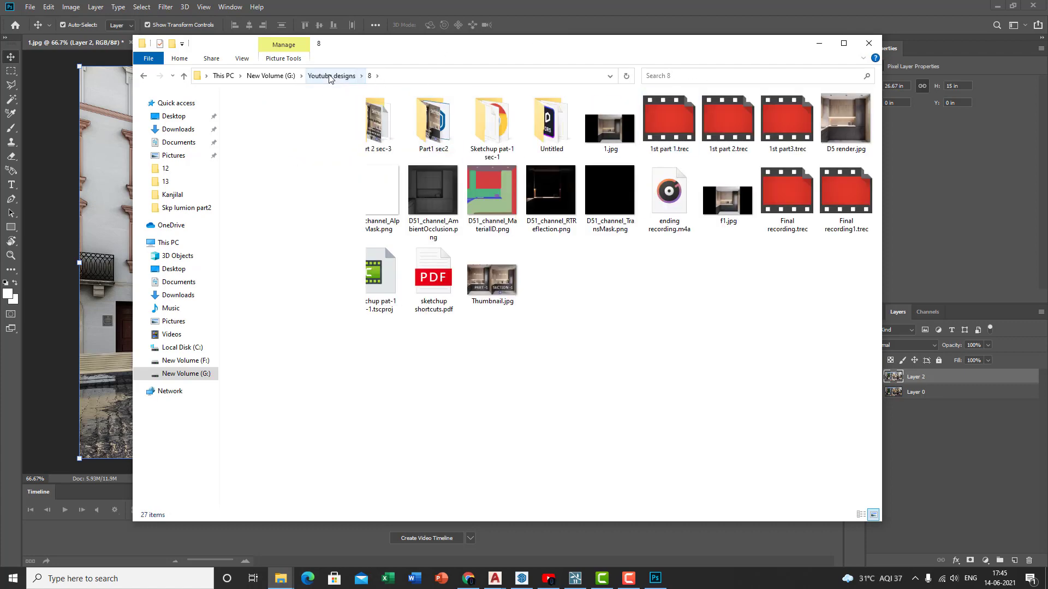
pyautogui.click(542, 119)
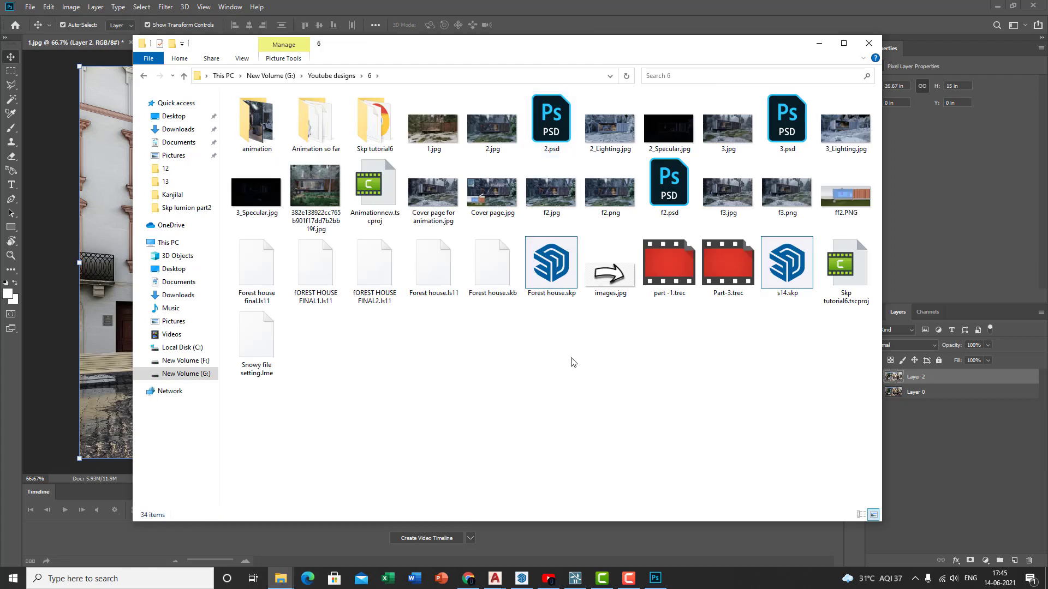
pyautogui.click(429, 210)
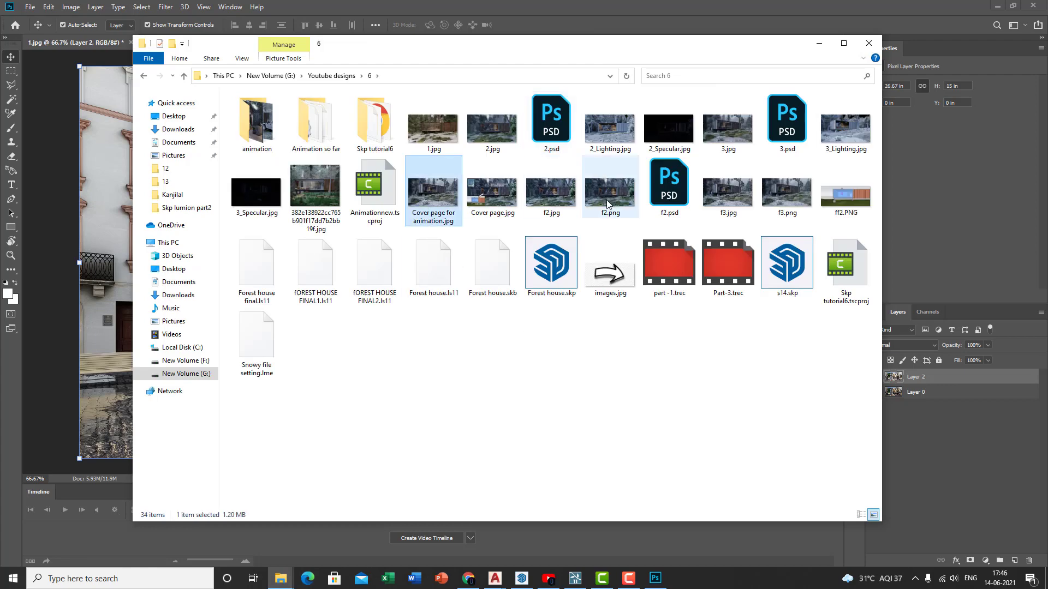
# View the forest house renders f2.png and f3.jpg in full screen and close the image viewer
pyautogui.doubleClick(608, 203)
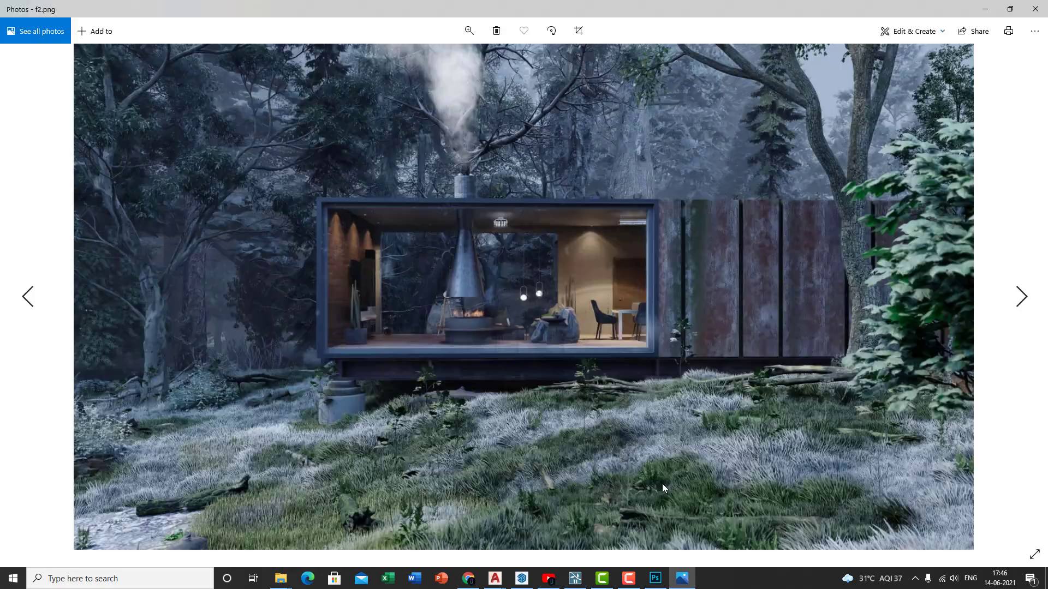
pyautogui.click(1034, 554)
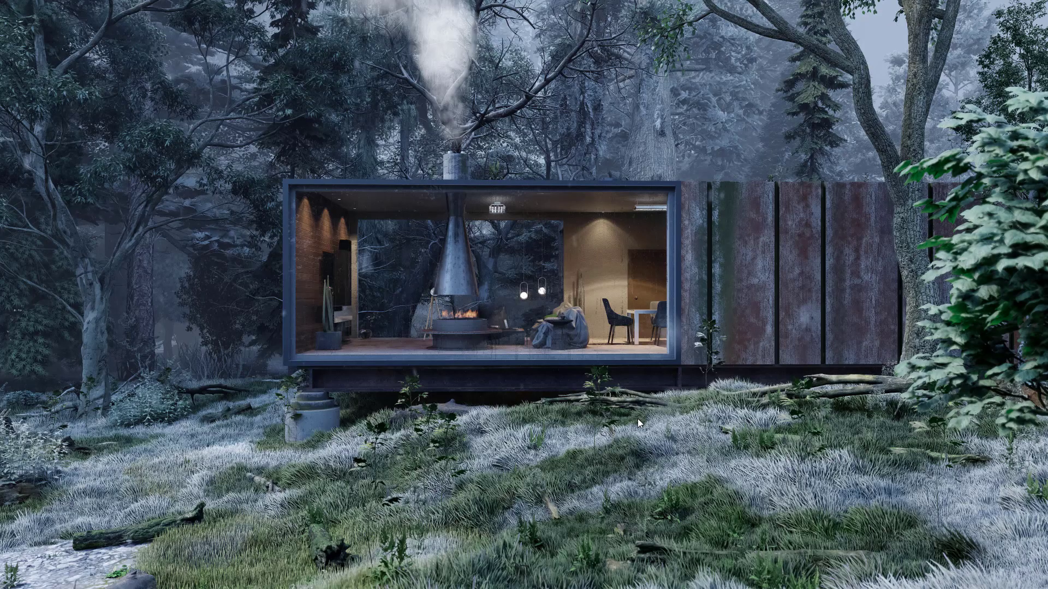
pyautogui.press('Right')
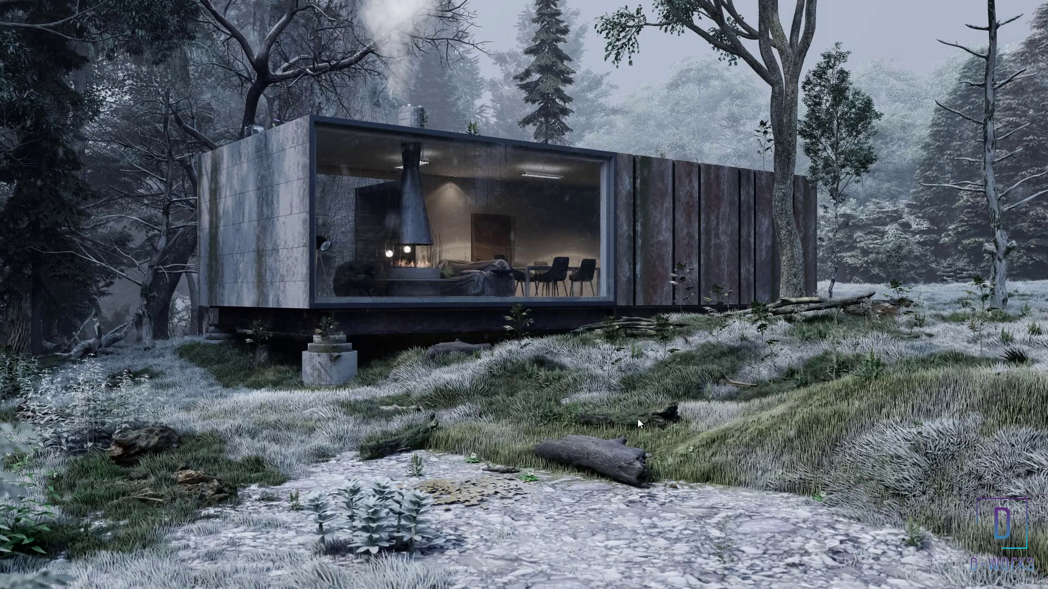
pyautogui.press('Escape')
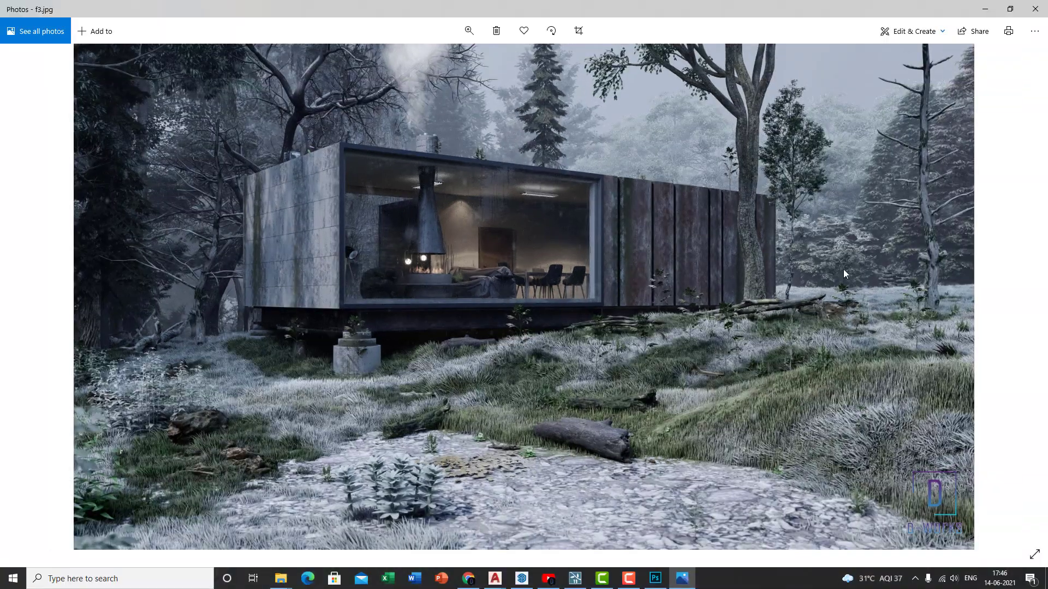
pyautogui.hotkey('alt', 'F4')
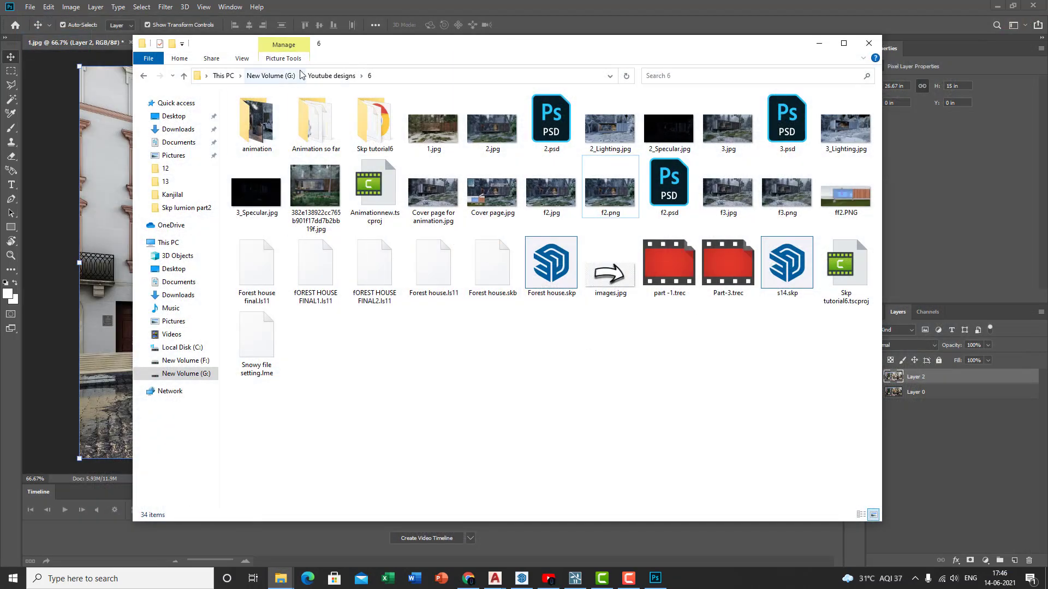
# Open folder 13 inside Youtube designs to view the current project's files
pyautogui.click(322, 77)
pyautogui.doubleClick(315, 185)
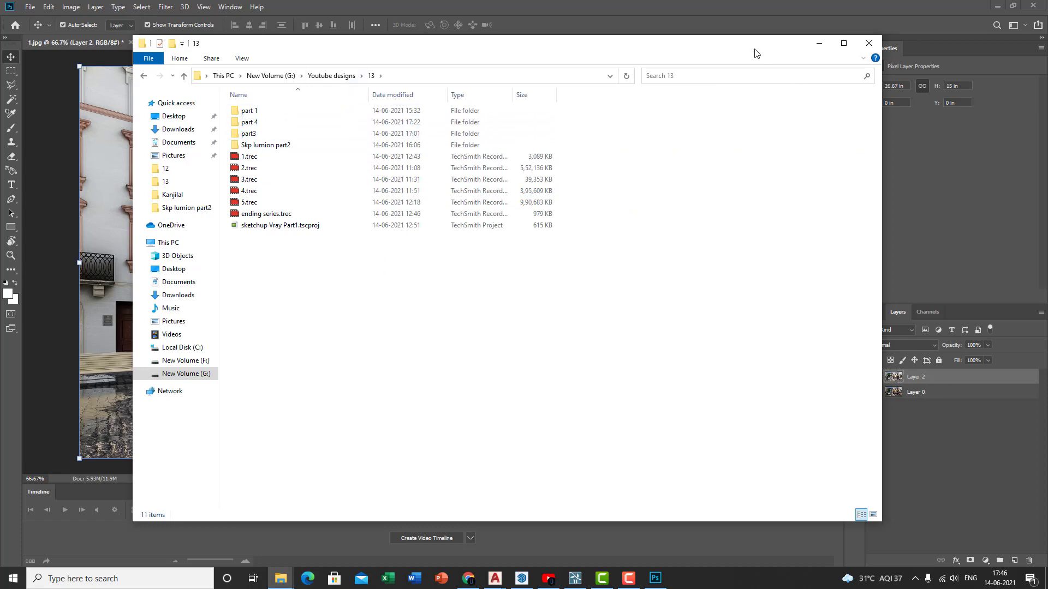
pyautogui.moveTo(766, 45); pyautogui.dragTo(798, 56)
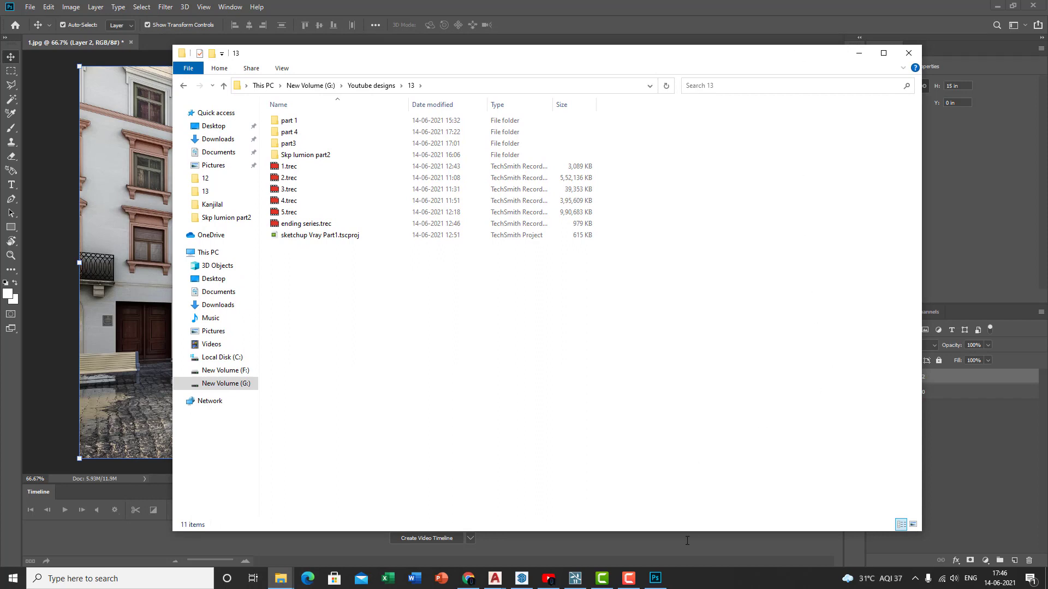
pyautogui.click(633, 583)
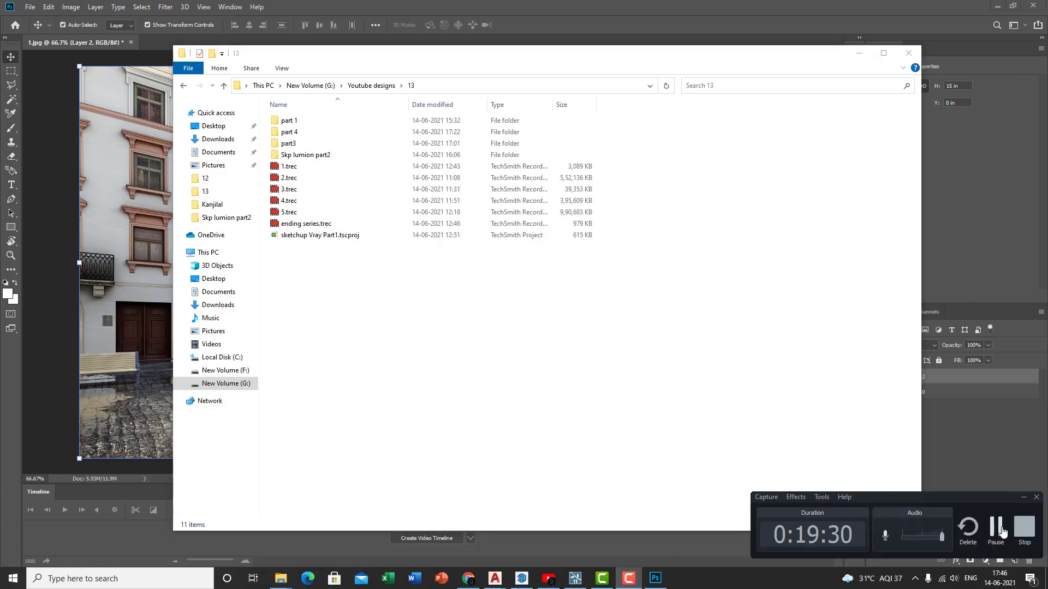